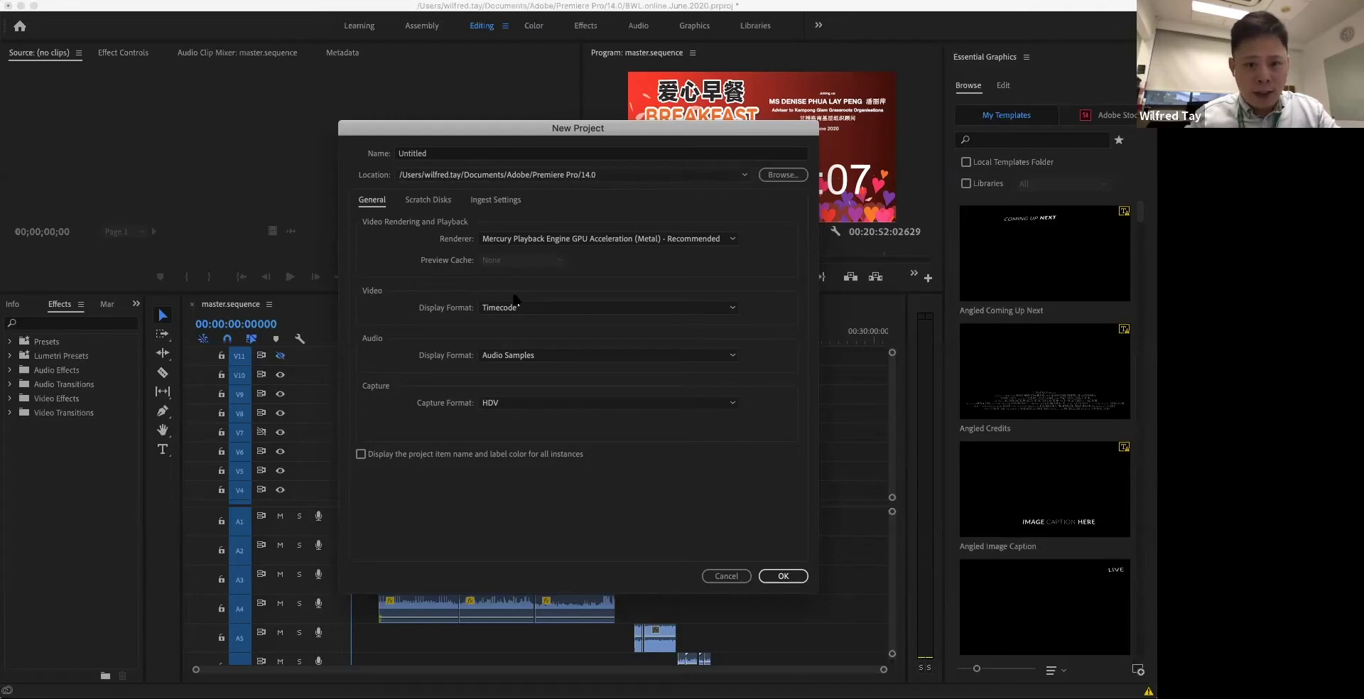
# Review the scratch disk and ingest settings, and create the new project with the name Test Project.
pyautogui.click(432, 201)
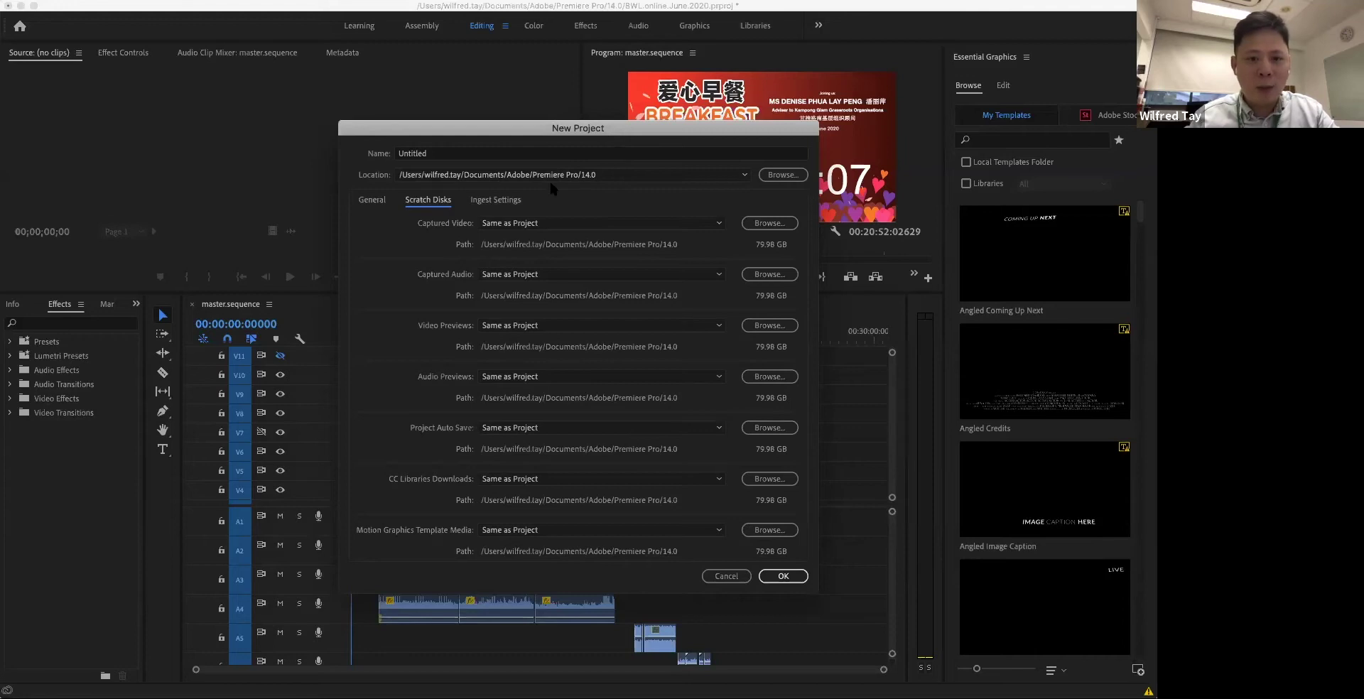
pyautogui.click(470, 199)
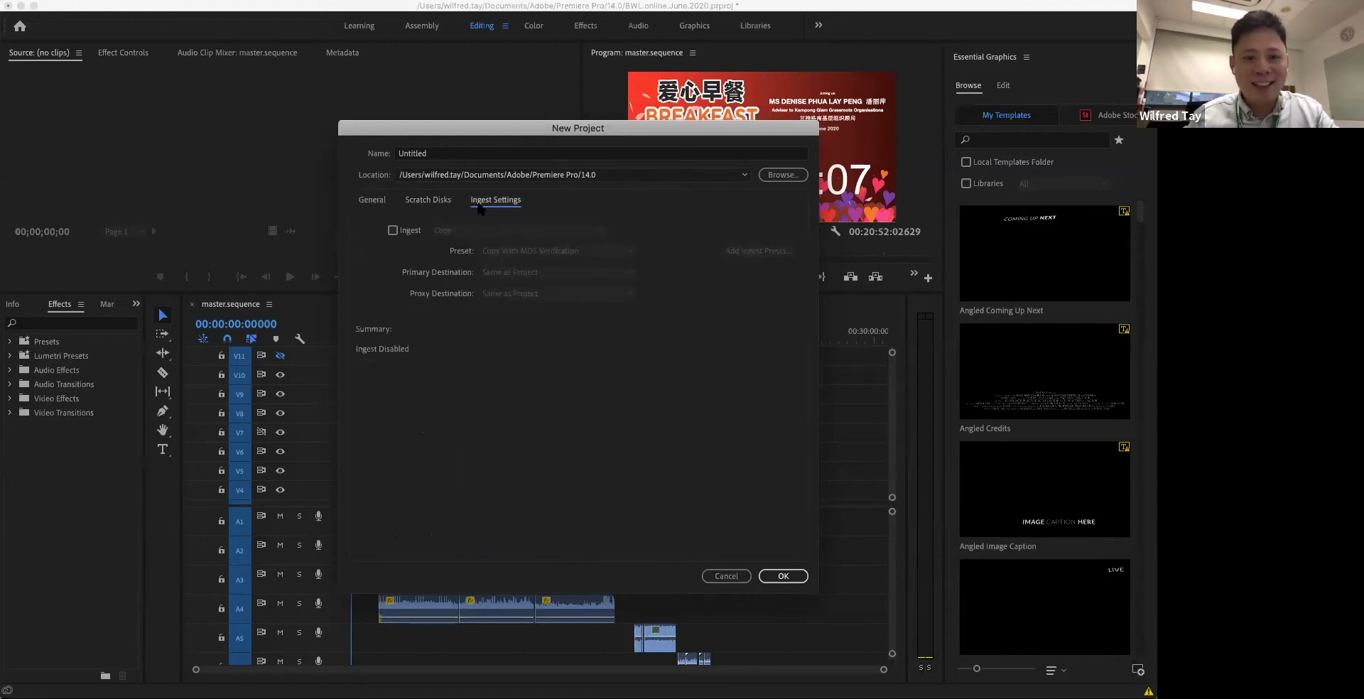
pyautogui.click(371, 199)
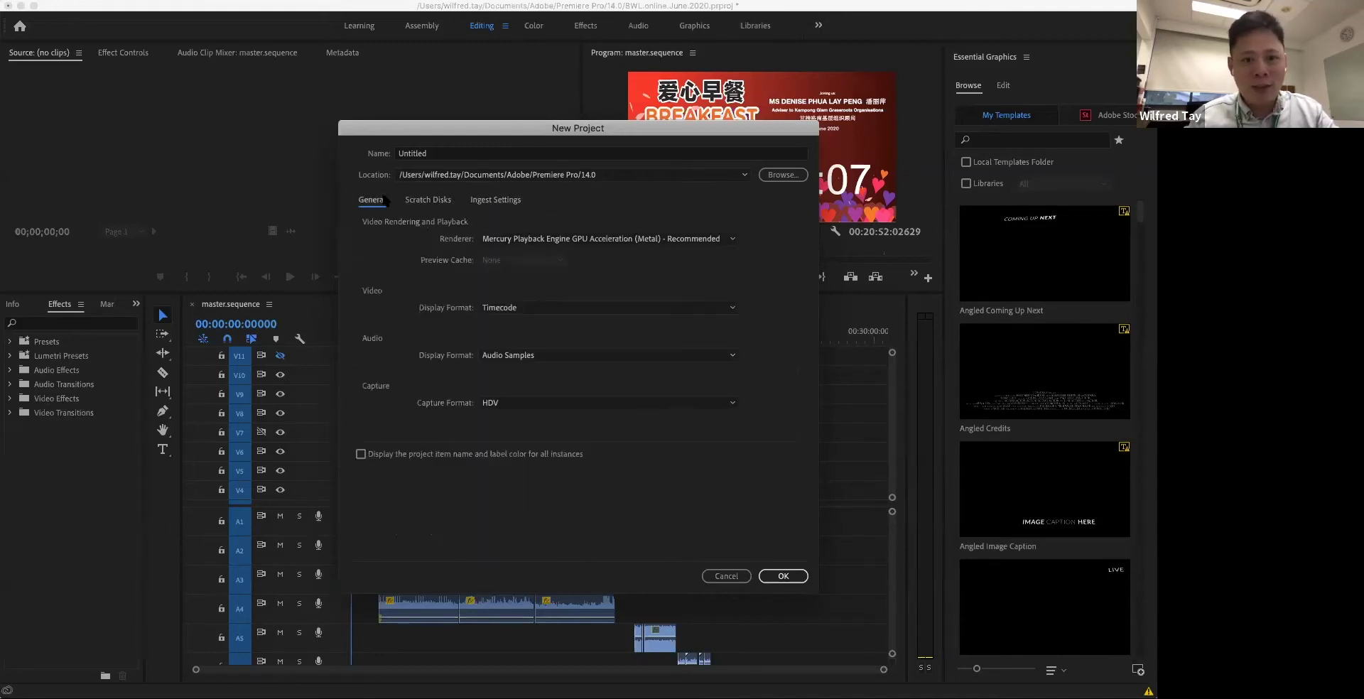
pyautogui.click(454, 153)
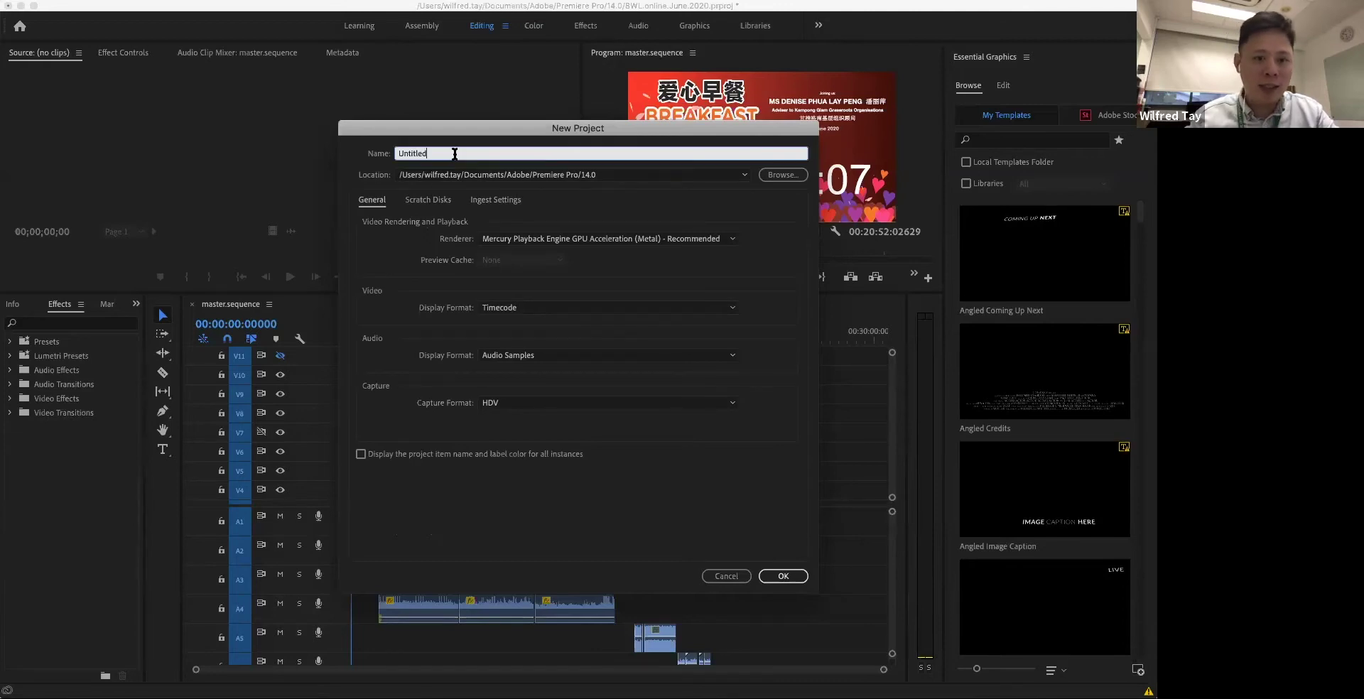
pyautogui.write('Test Project')
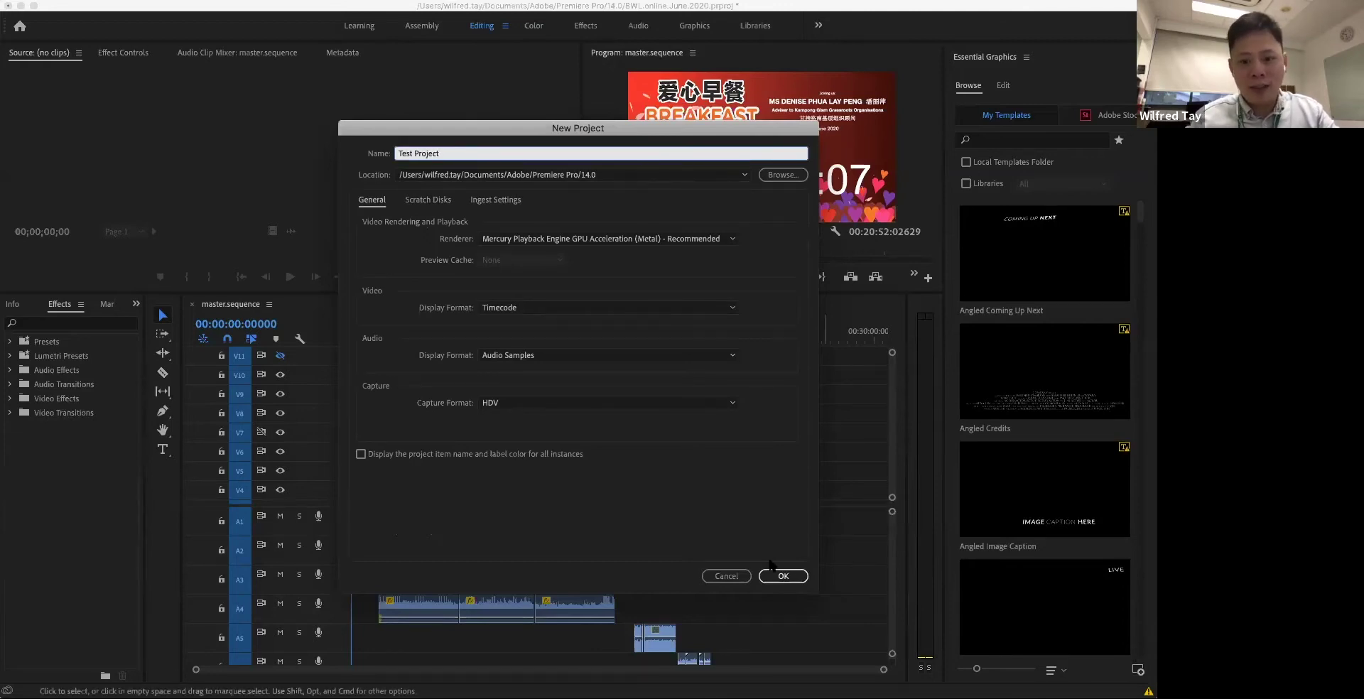
pyautogui.press('Return')
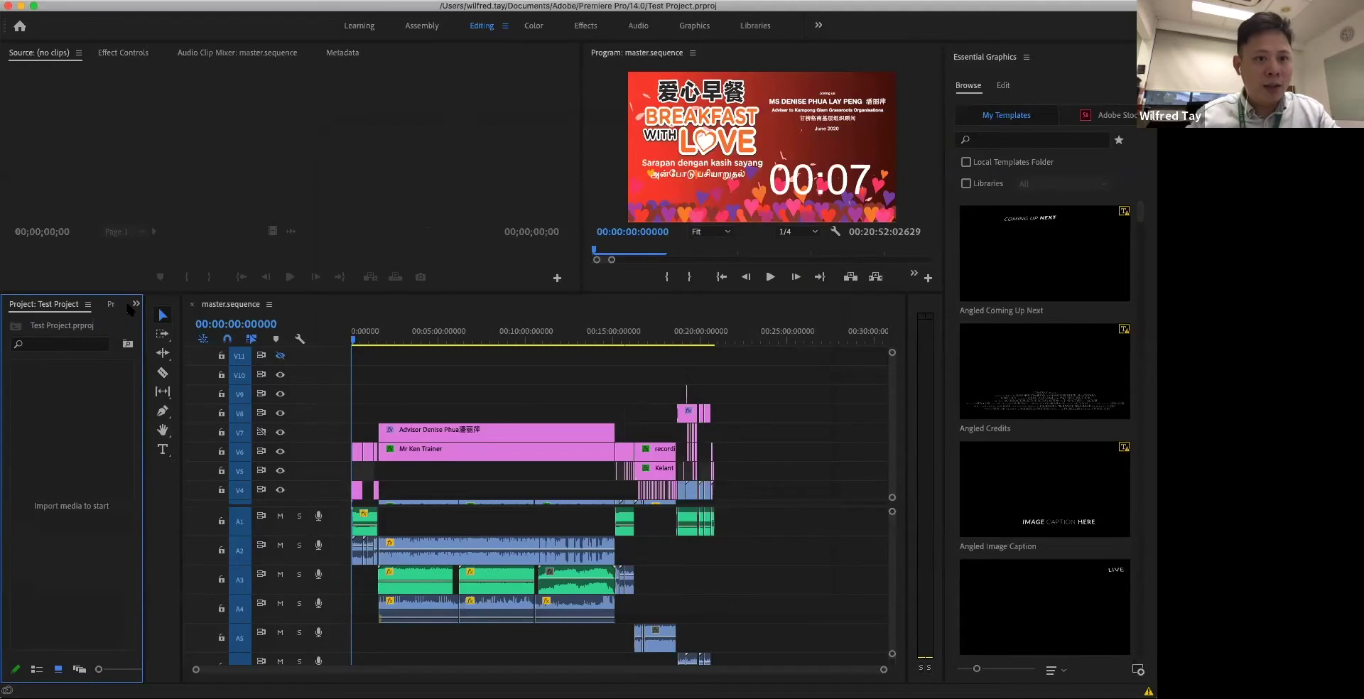
# Display the contents of the BWL.online.June.2020 project and switch back to Test Project.
pyautogui.click(88, 304)
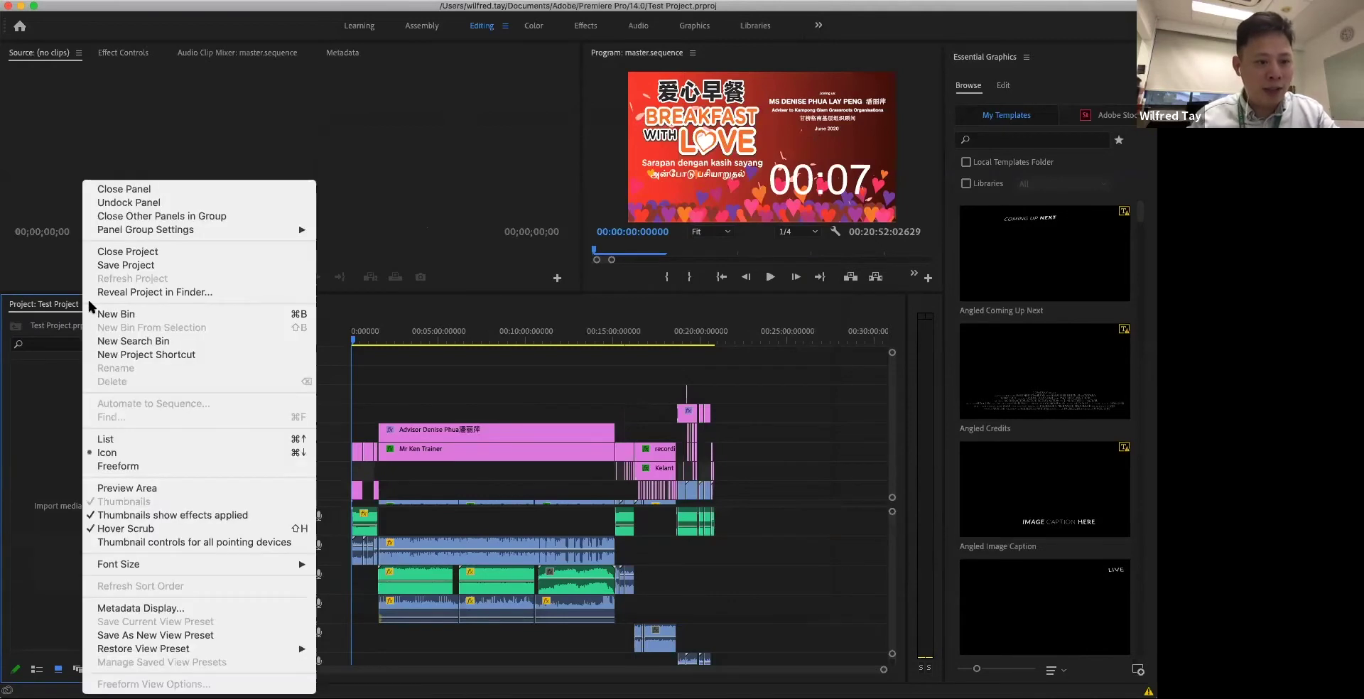
pyautogui.click(45, 307)
pyautogui.click(136, 304)
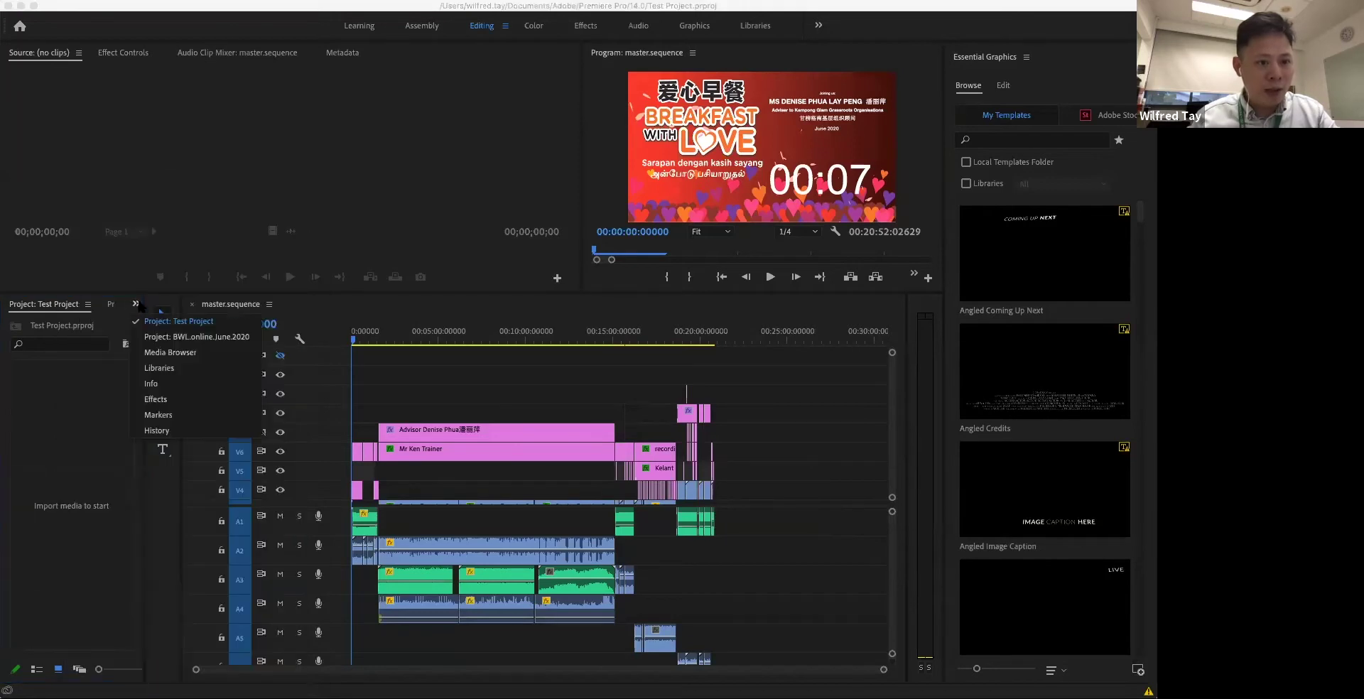
pyautogui.click(176, 337)
pyautogui.click(136, 304)
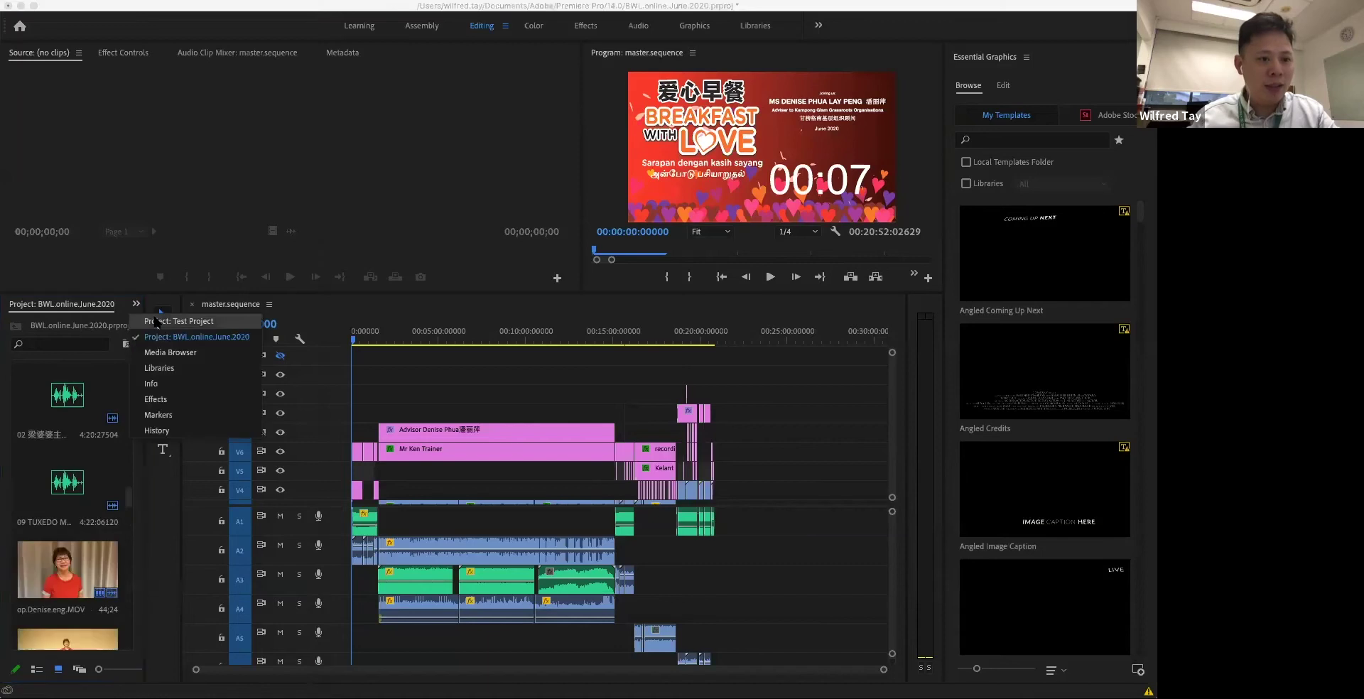
pyautogui.click(179, 321)
# Browse the Macintosh HD folders in the Media Browser, and view the Libraries and Info sections.
pyautogui.click(135, 304)
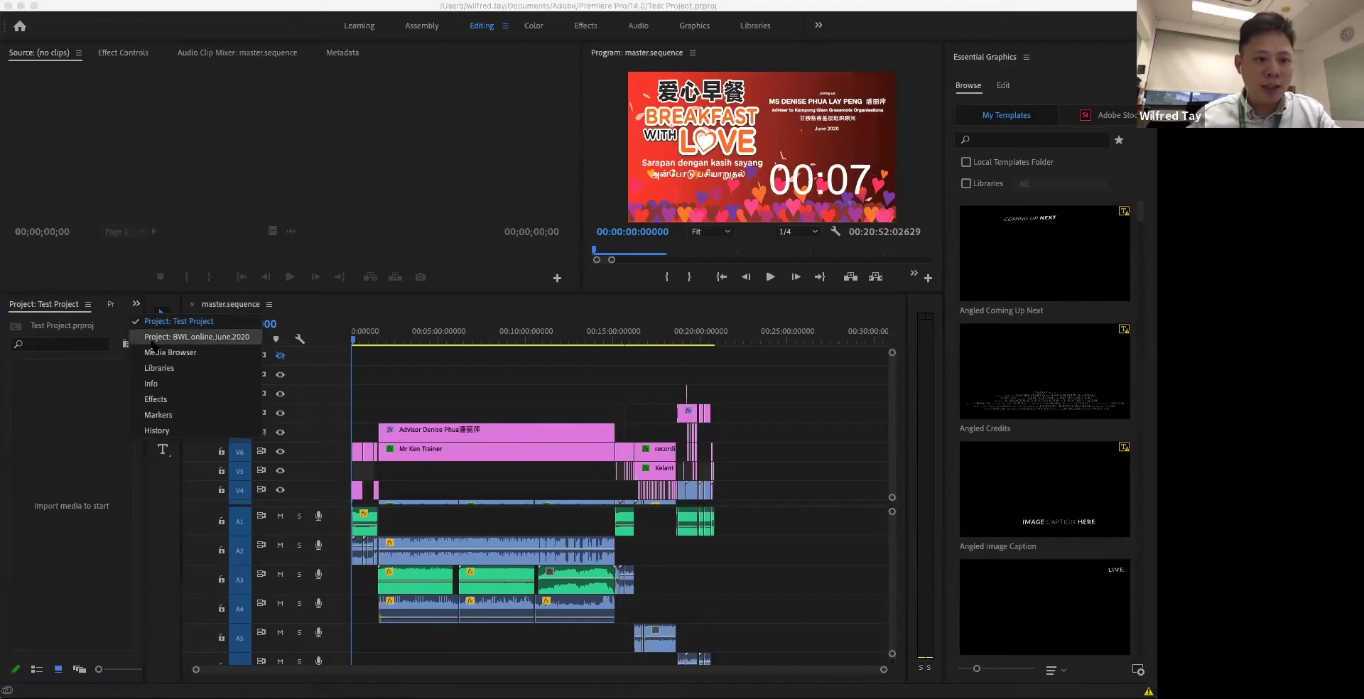
pyautogui.click(164, 353)
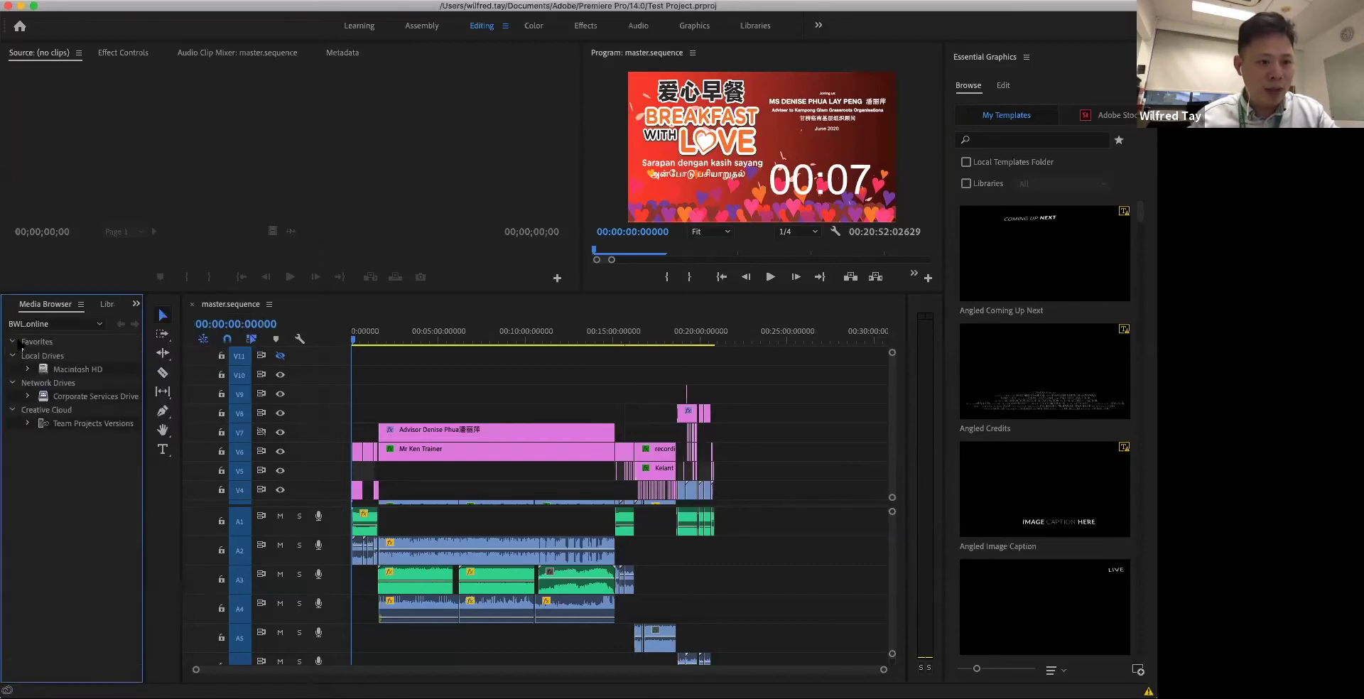
pyautogui.click(28, 369)
pyautogui.click(135, 305)
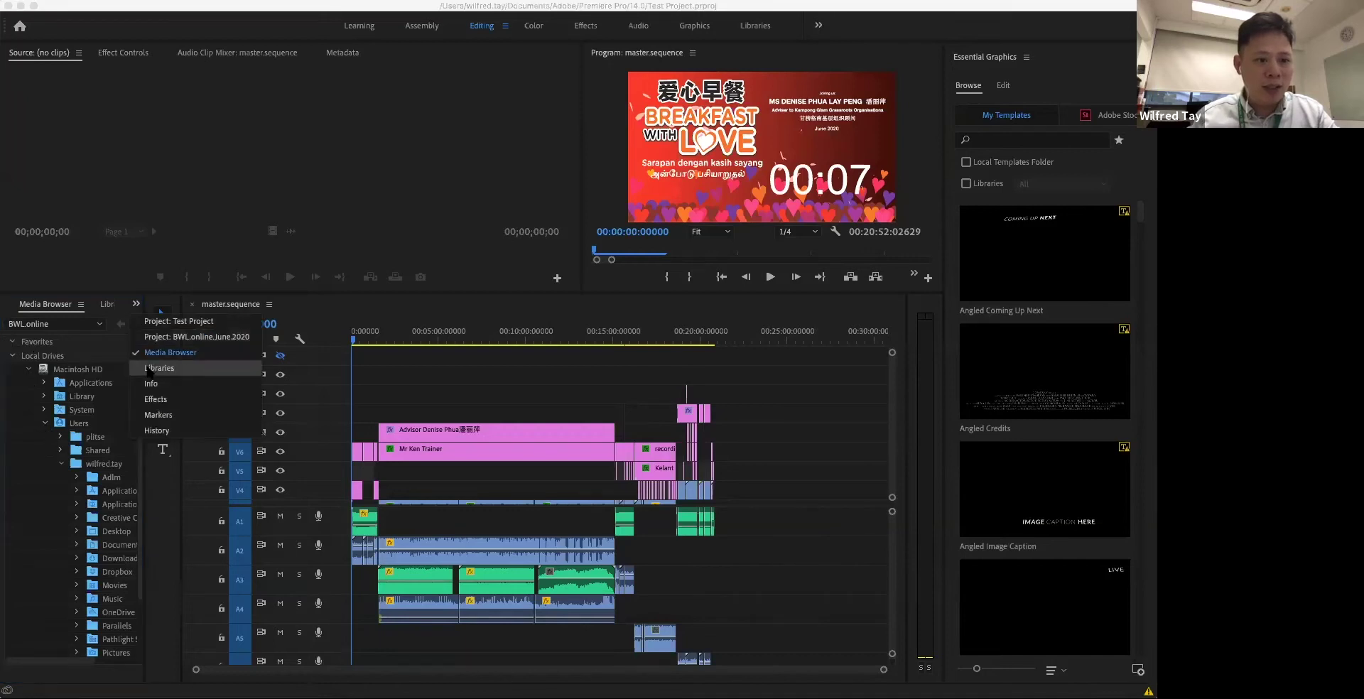
pyautogui.click(159, 368)
pyautogui.click(136, 304)
pyautogui.click(157, 384)
# Show the Effects list and examine the Audio Effects folders and the Crossfade audio transitions.
pyautogui.click(136, 304)
pyautogui.click(155, 399)
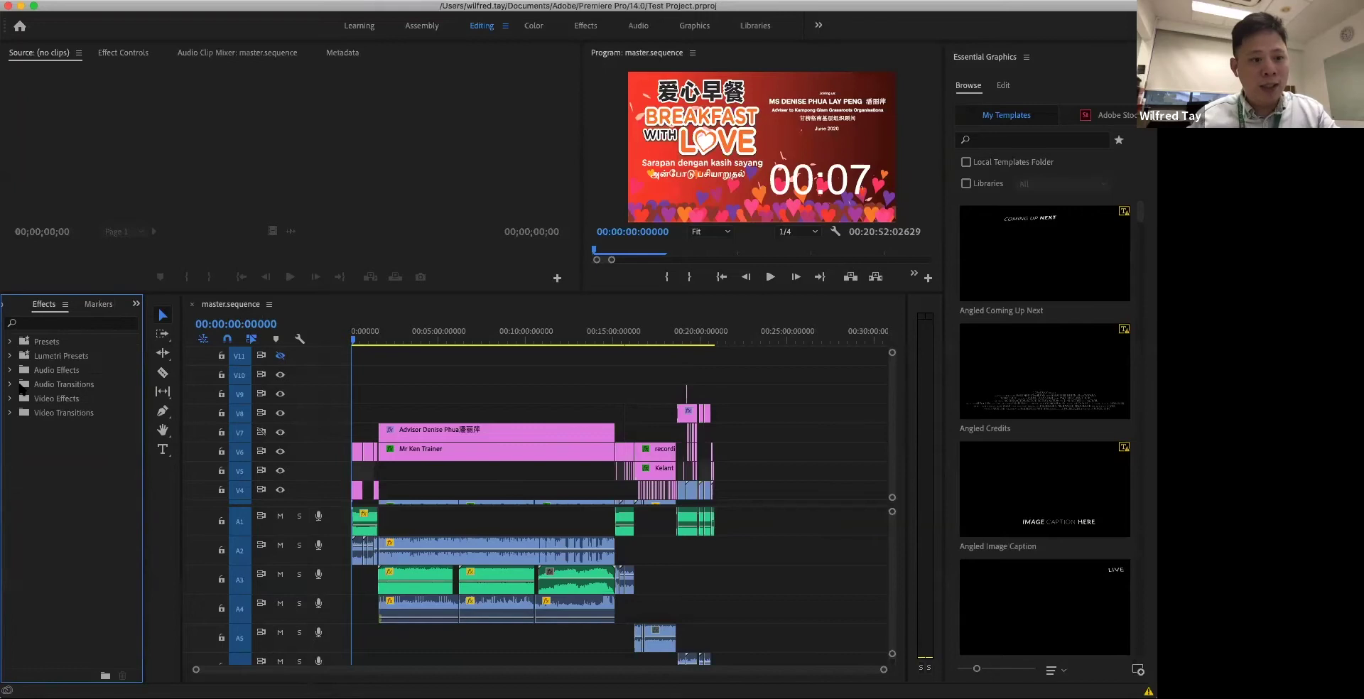
pyautogui.click(10, 371)
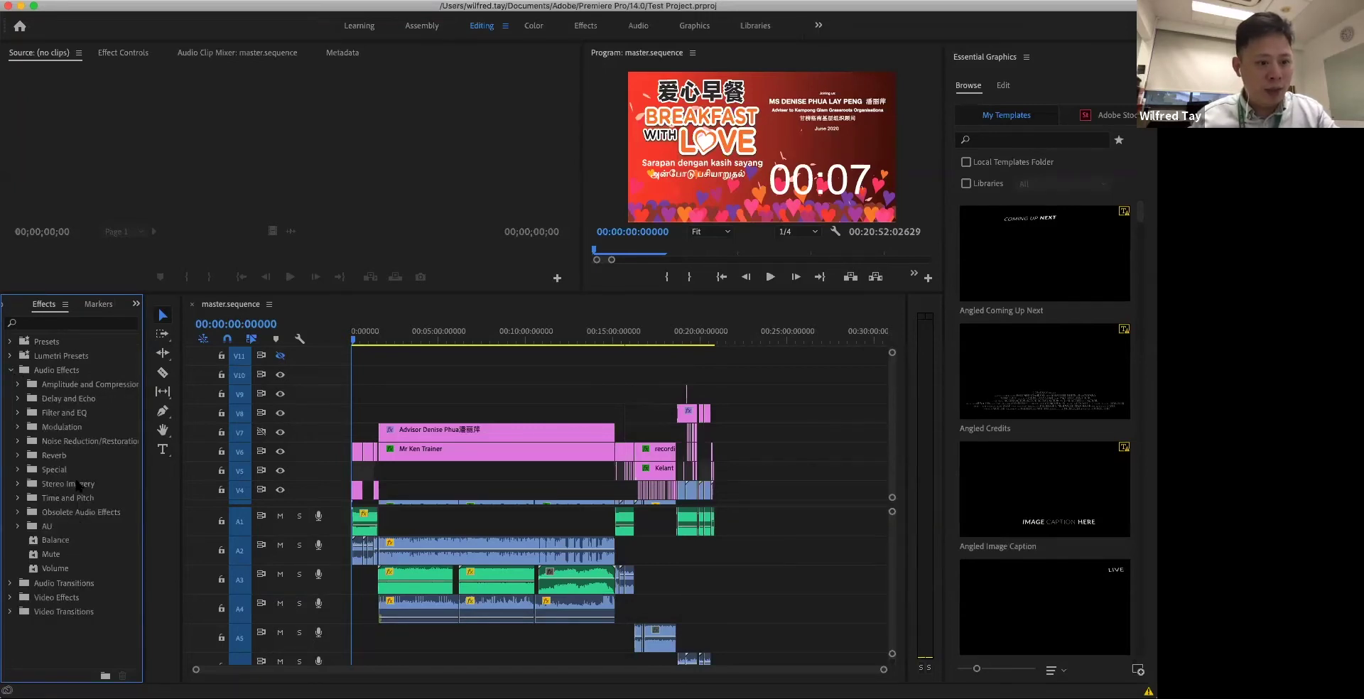
pyautogui.click(10, 370)
pyautogui.click(10, 385)
pyautogui.click(18, 398)
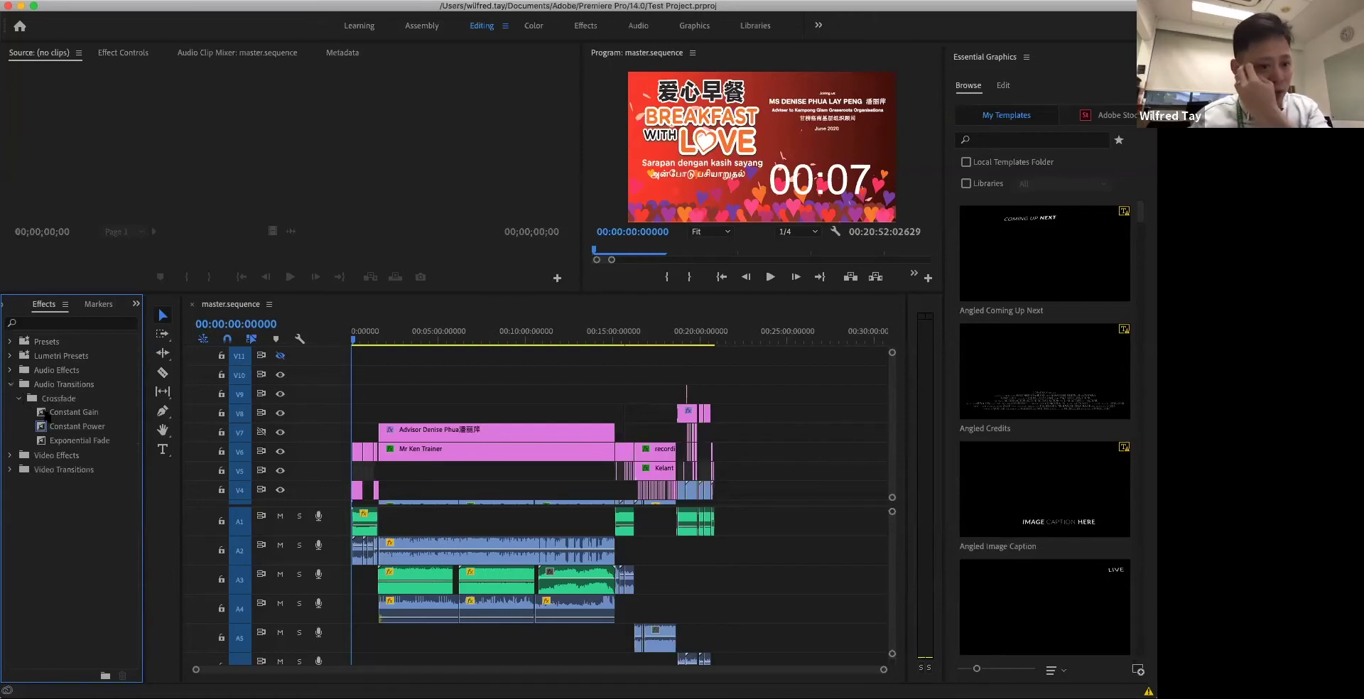
pyautogui.click(10, 385)
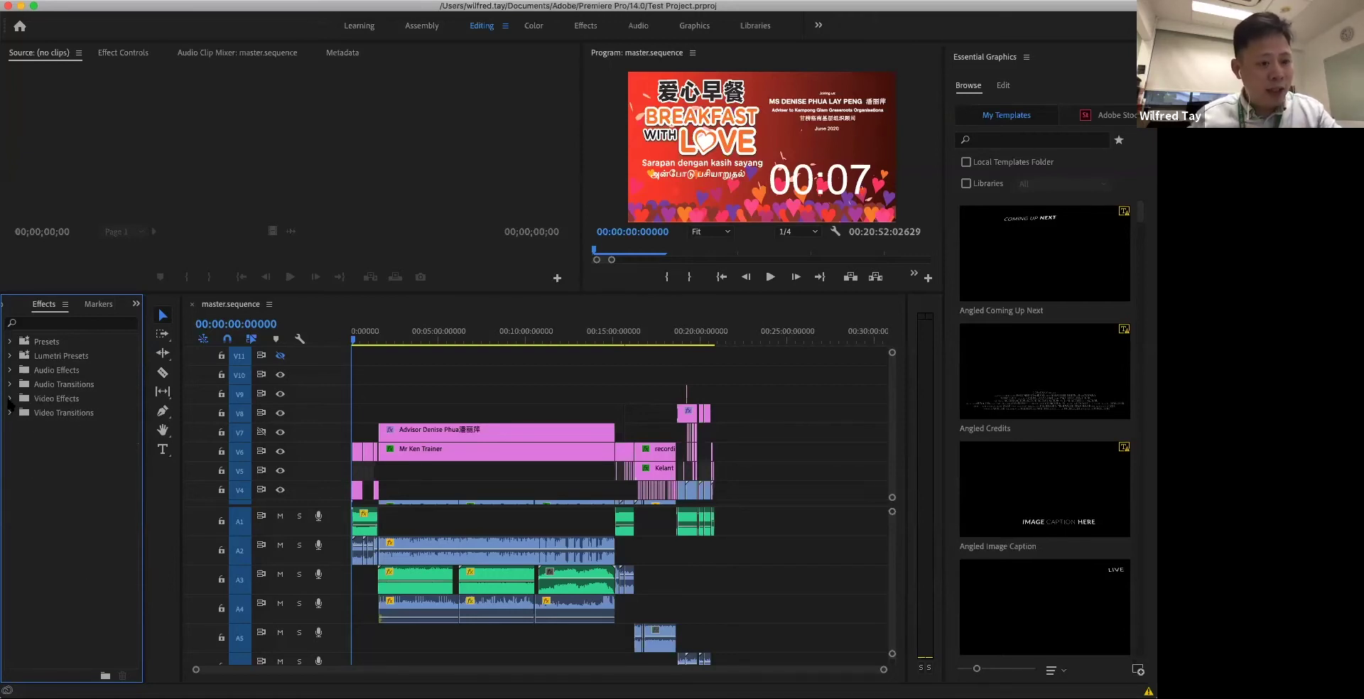
# Examine the Video Transitions folders, including the Dissolve transitions, and collapse them again.
pyautogui.click(10, 413)
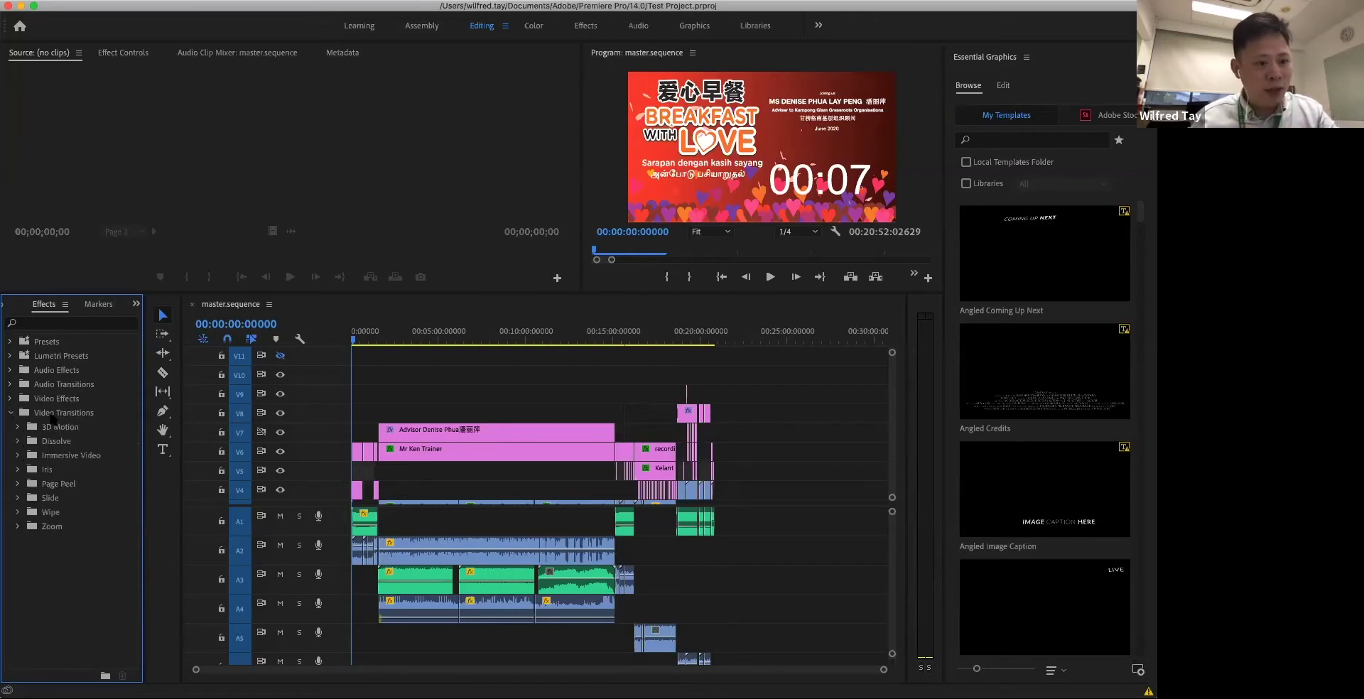
pyautogui.click(53, 416)
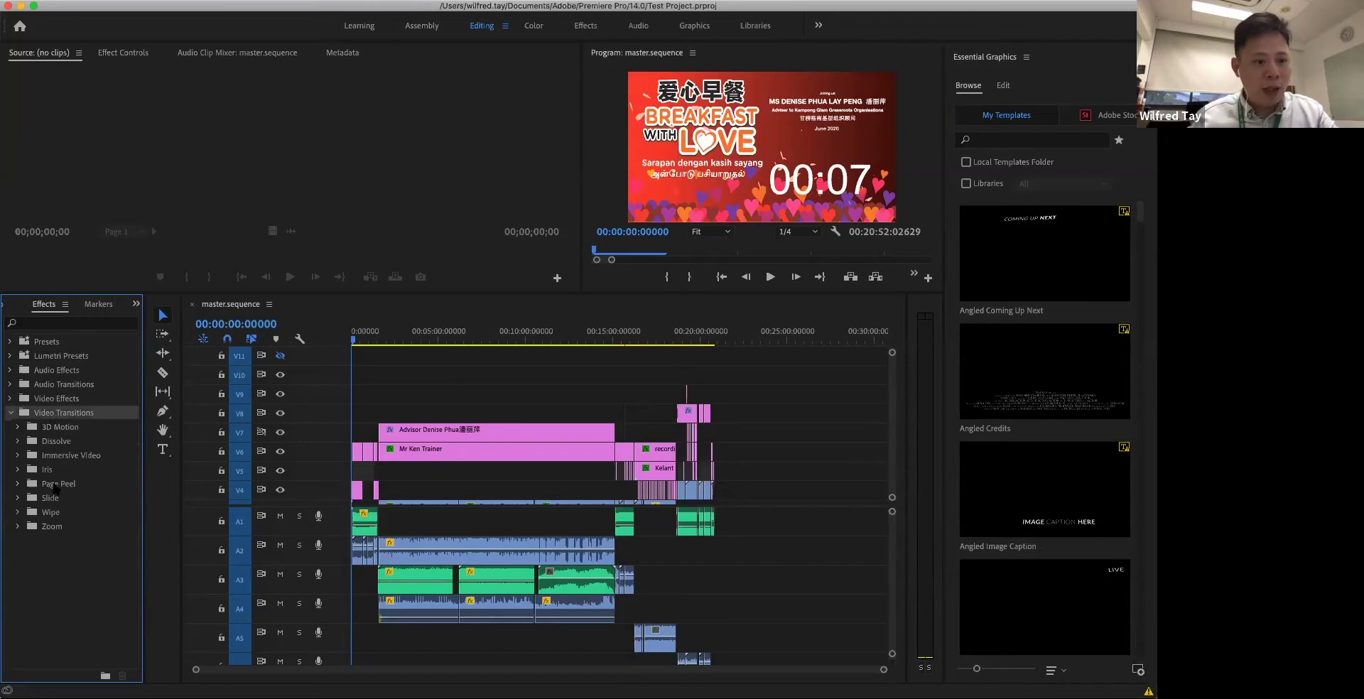
pyautogui.click(50, 441)
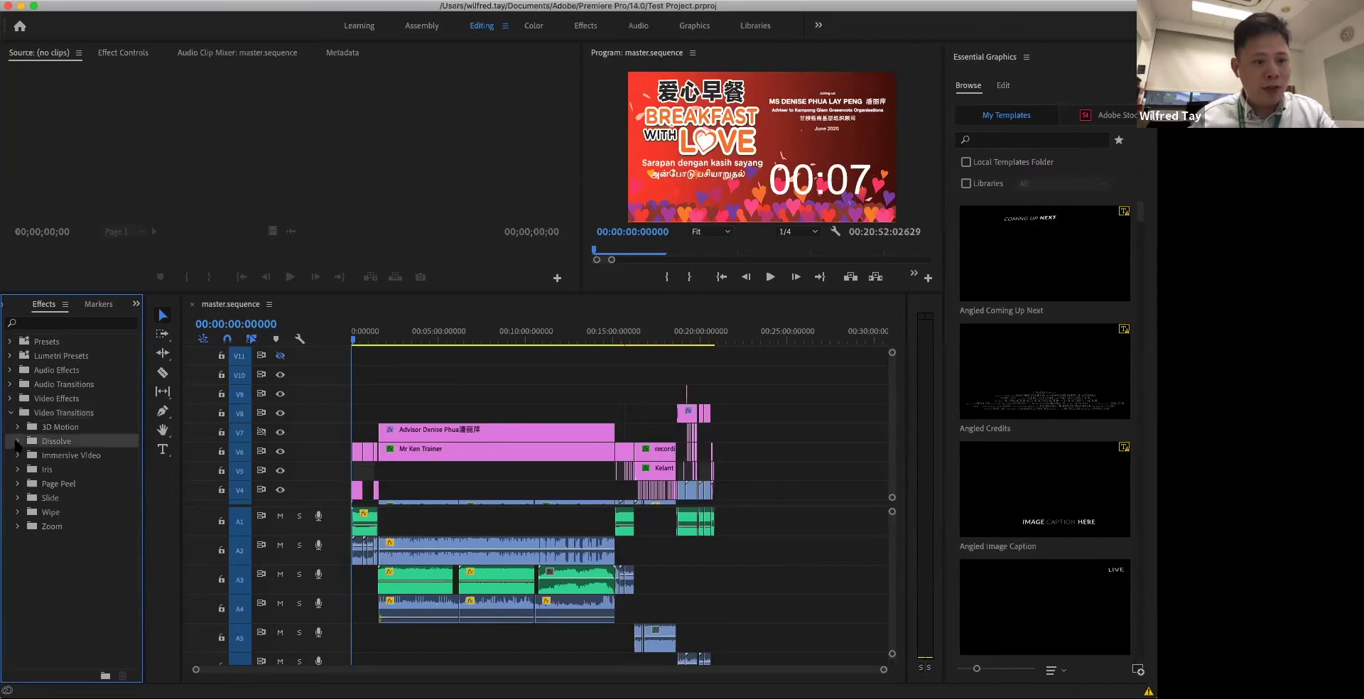
pyautogui.click(18, 441)
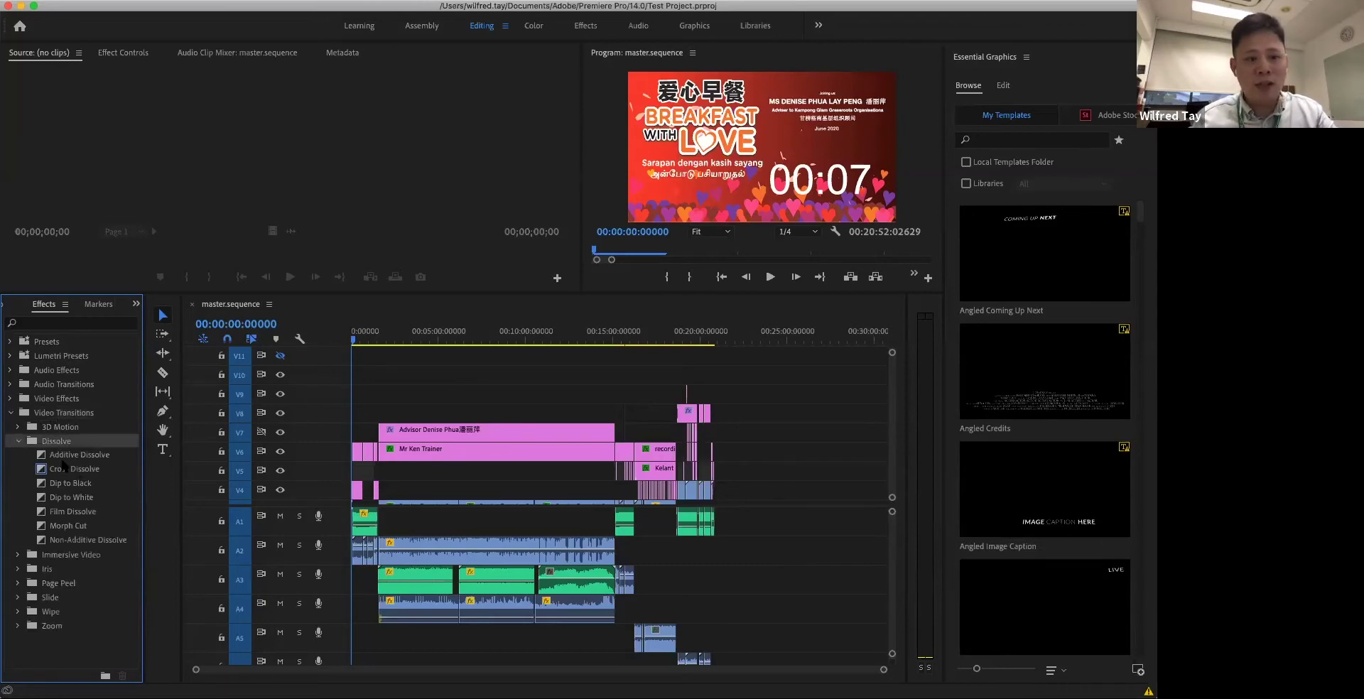
pyautogui.click(19, 441)
pyautogui.click(11, 413)
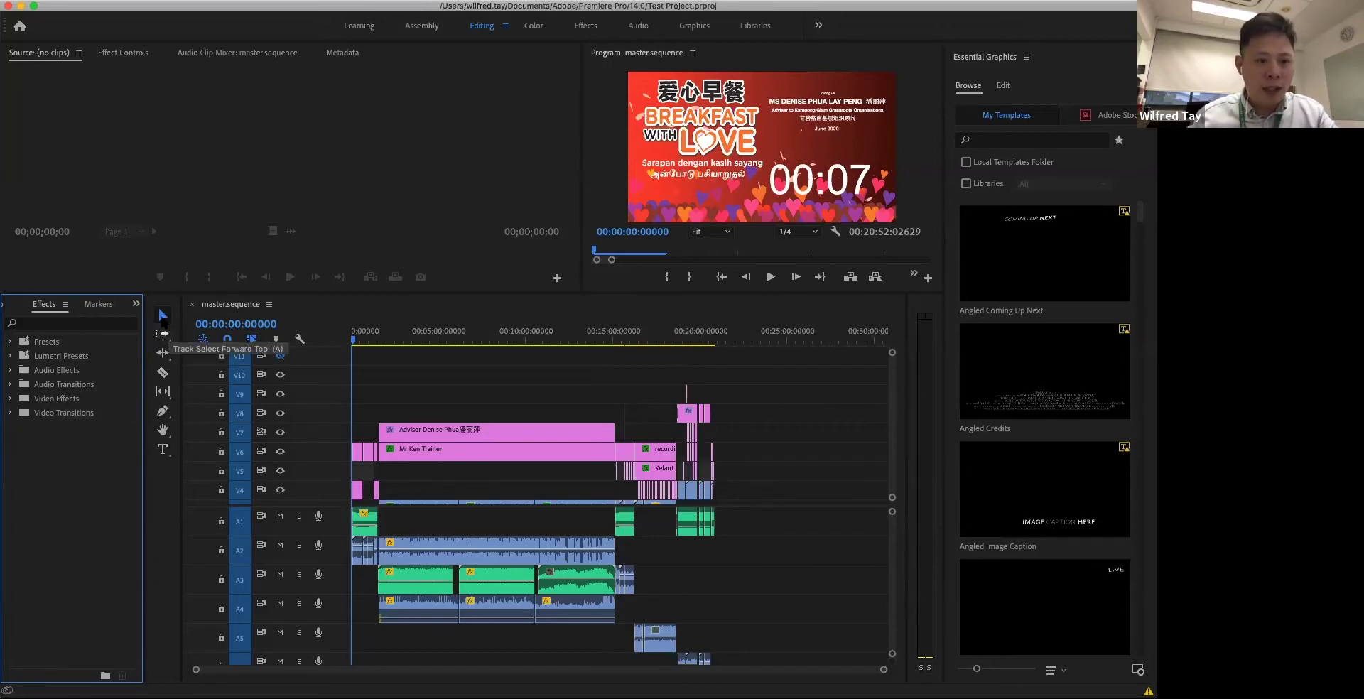
# Inspect the title clips in master.sequence and move the playhead to 00:18:39:02403, at the end of the COVID-19 recording caption.
pyautogui.click(467, 432)
pyautogui.click(467, 450)
pyautogui.click(657, 451)
pyautogui.click(655, 339)
pyautogui.click(649, 340)
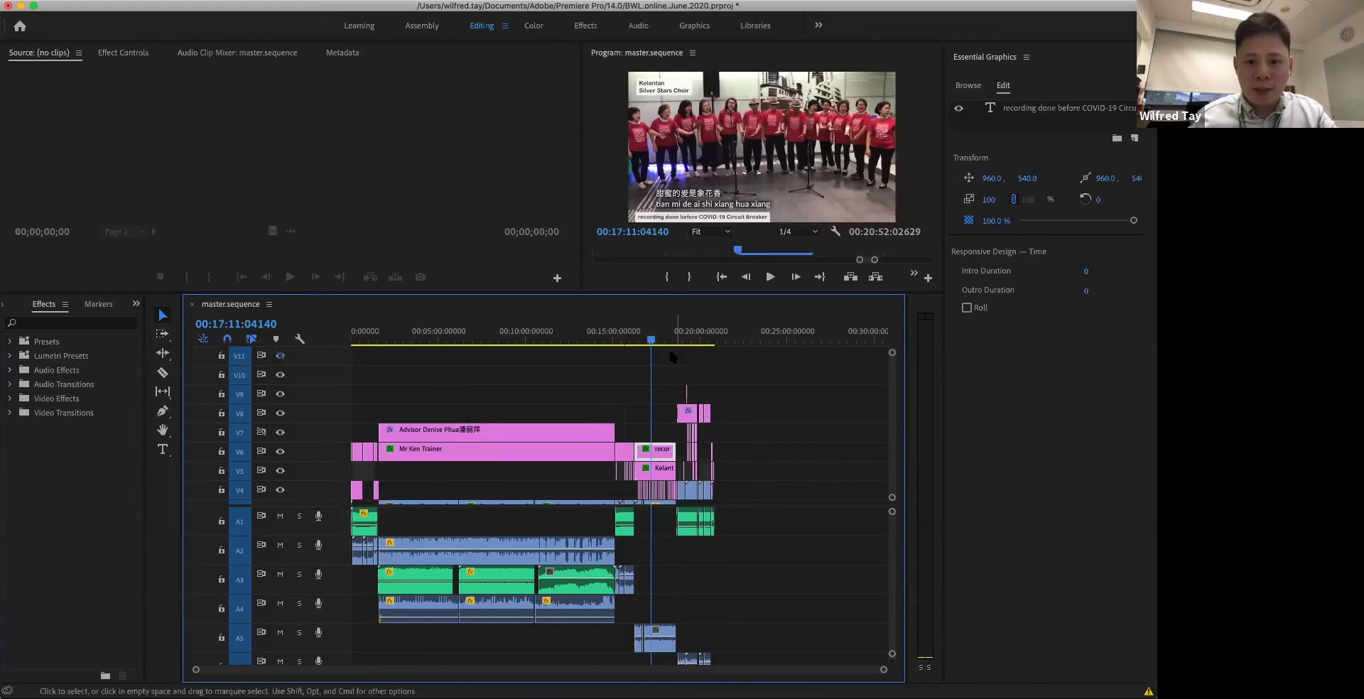
pyautogui.moveTo(651, 340); pyautogui.dragTo(675, 340)
# Shift all clips after the playhead about 3 min 20 s along the timeline using Track Select Forward, and move them back.
pyautogui.click(163, 336)
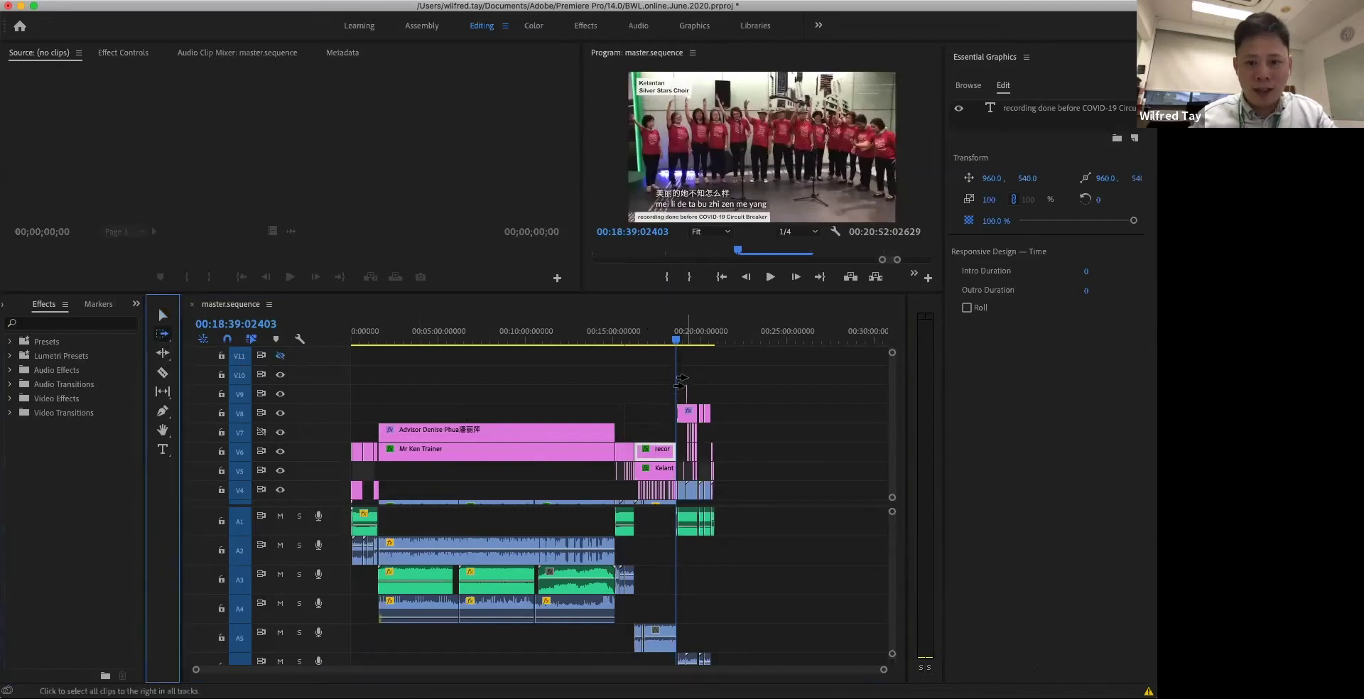
pyautogui.click(681, 409)
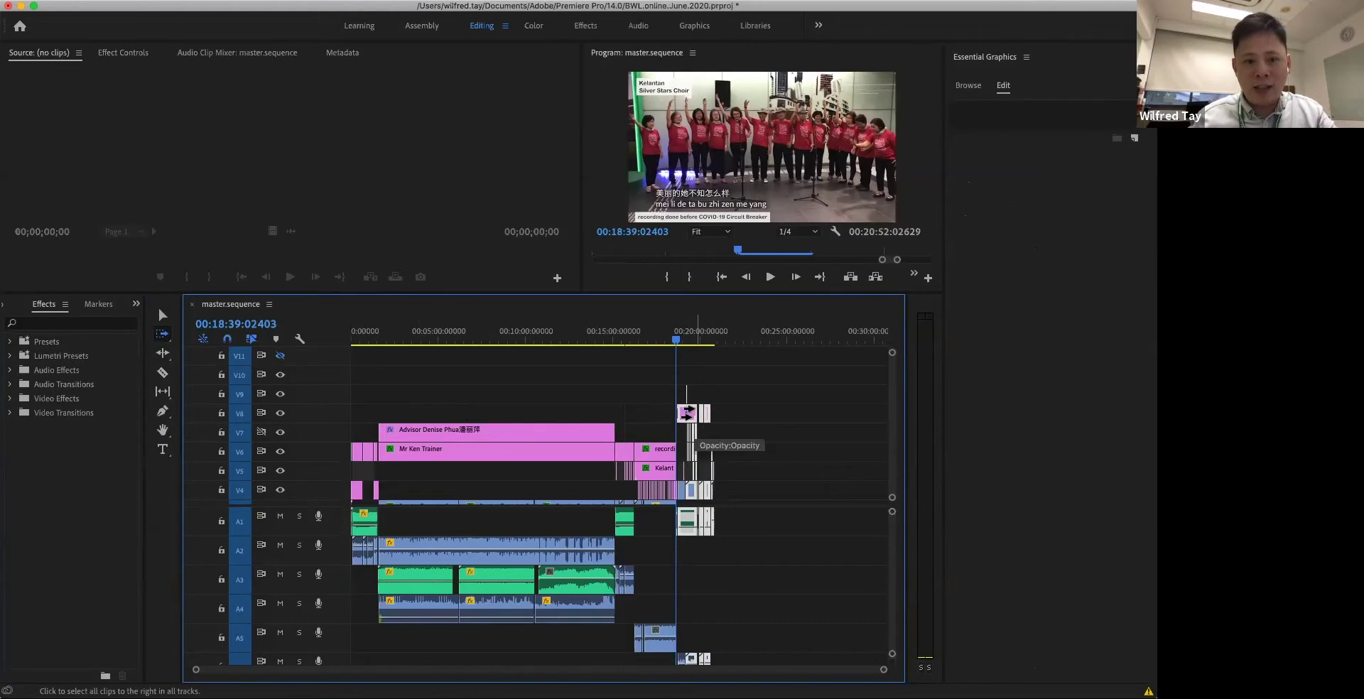
pyautogui.click(162, 315)
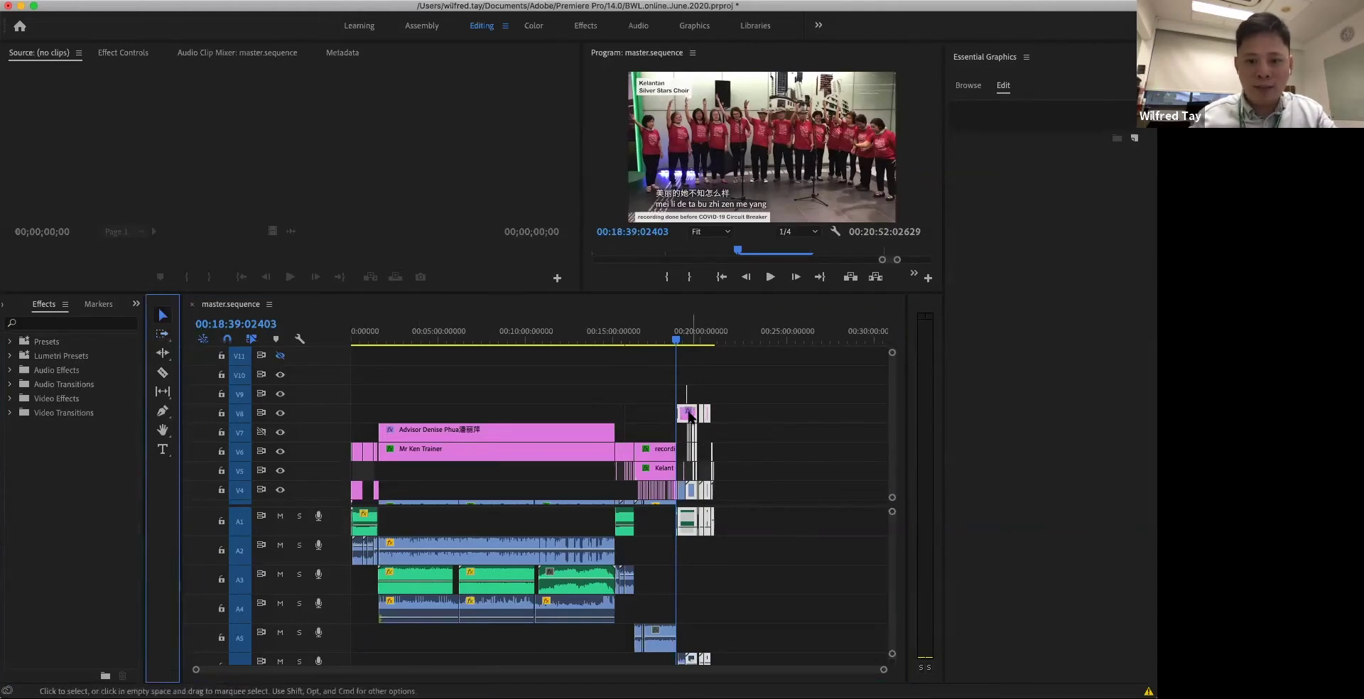
pyautogui.moveTo(709, 420); pyautogui.dragTo(765, 422)
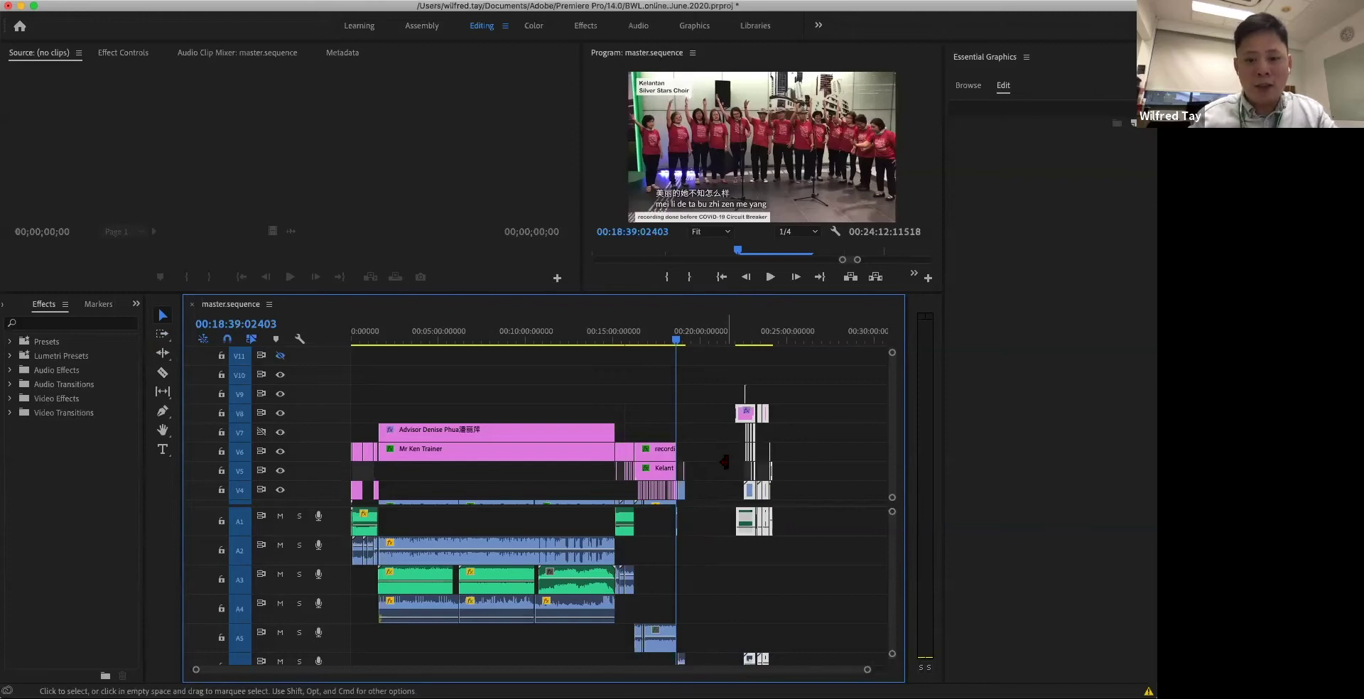
pyautogui.moveTo(745, 412); pyautogui.dragTo(687, 412)
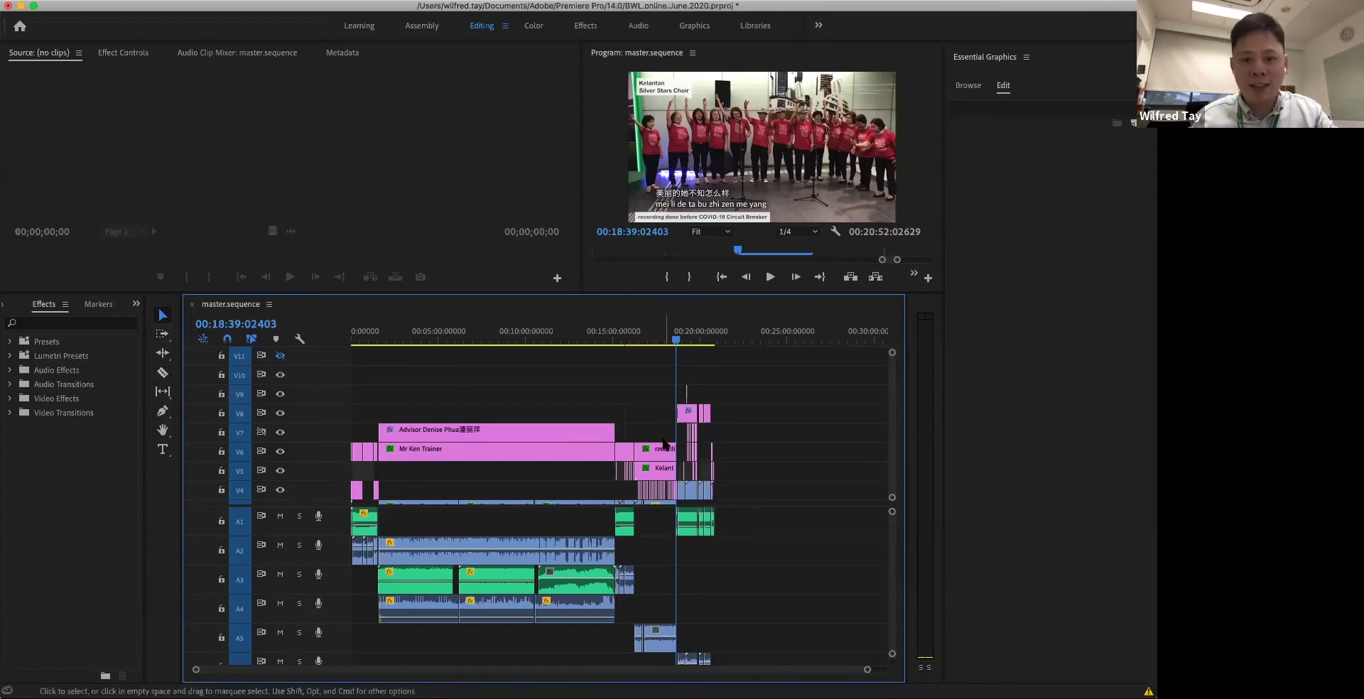
# Examine the audio and video clips along master.sequence, down to the slide transition between the exercise clips near 00:01:34.
pyautogui.scroll(10, 680, 471)
pyautogui.scroll(-3, 551, 492)
pyautogui.hscroll(-2, 550, 492)
pyautogui.hscroll(-20, 551, 496)
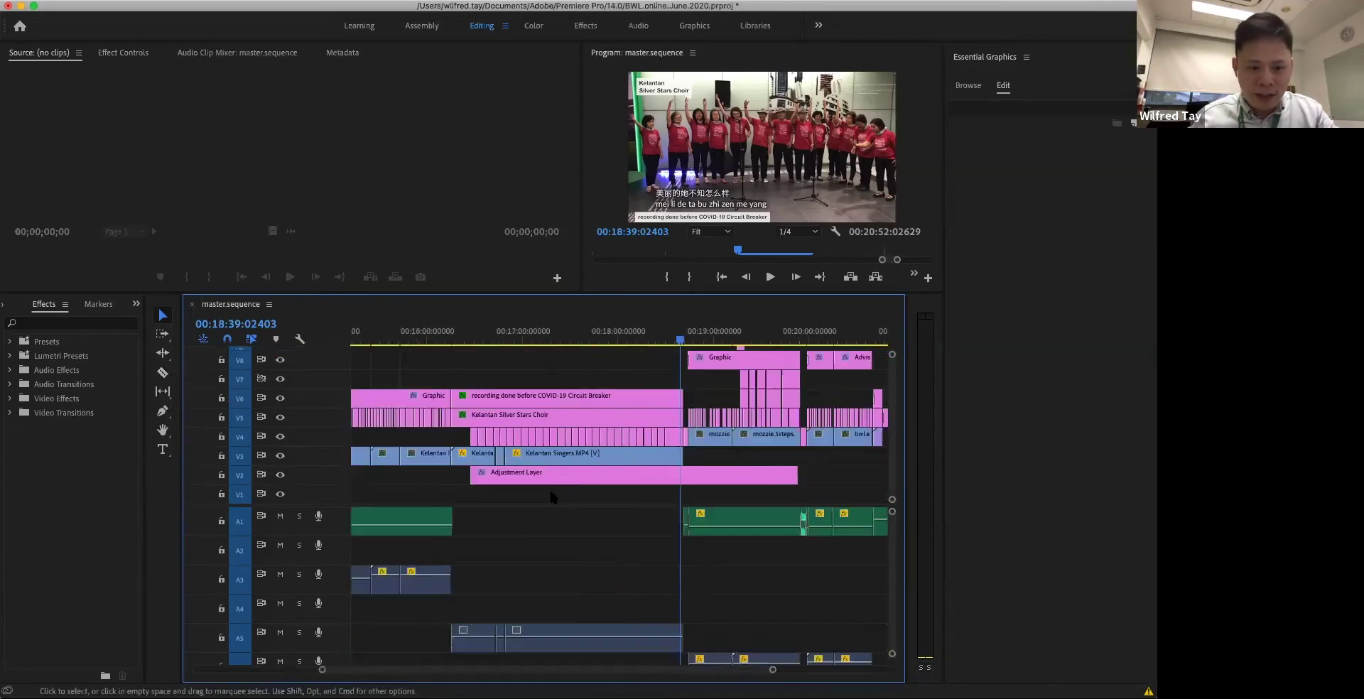
pyautogui.click(493, 585)
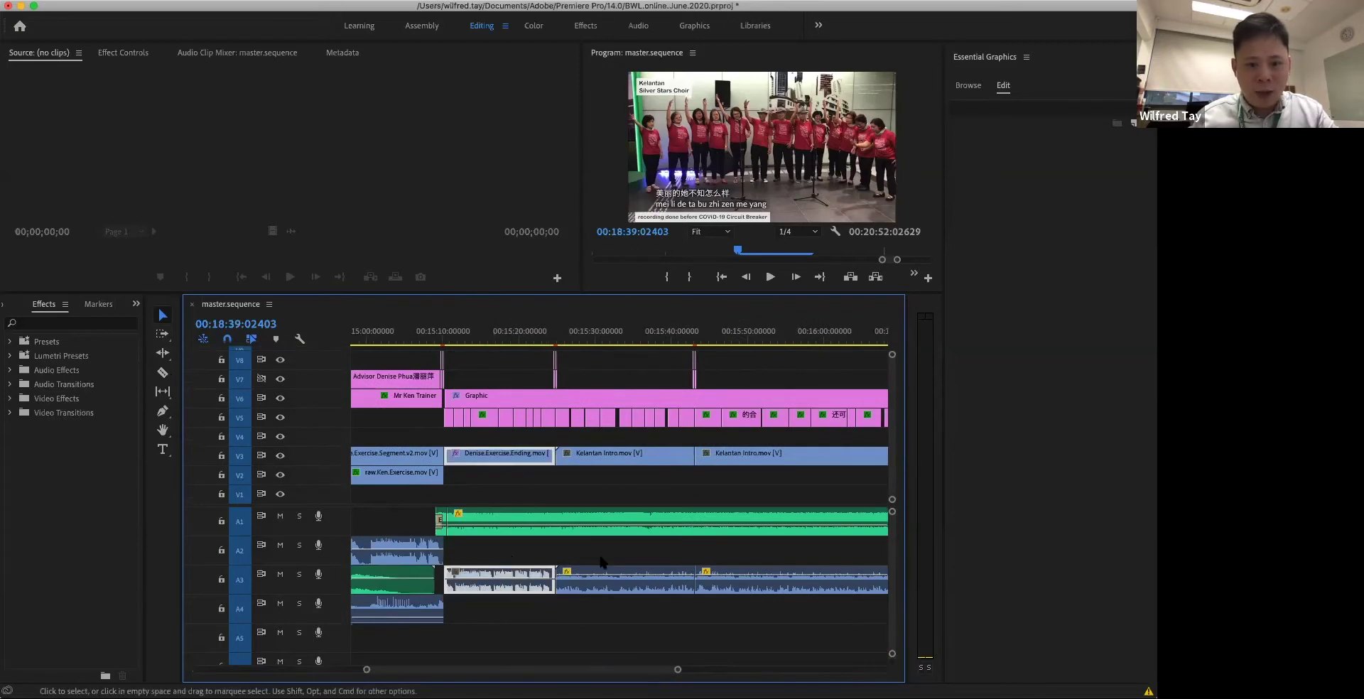
pyautogui.scroll(-8, 465, 569)
pyautogui.scroll(-5, 465, 568)
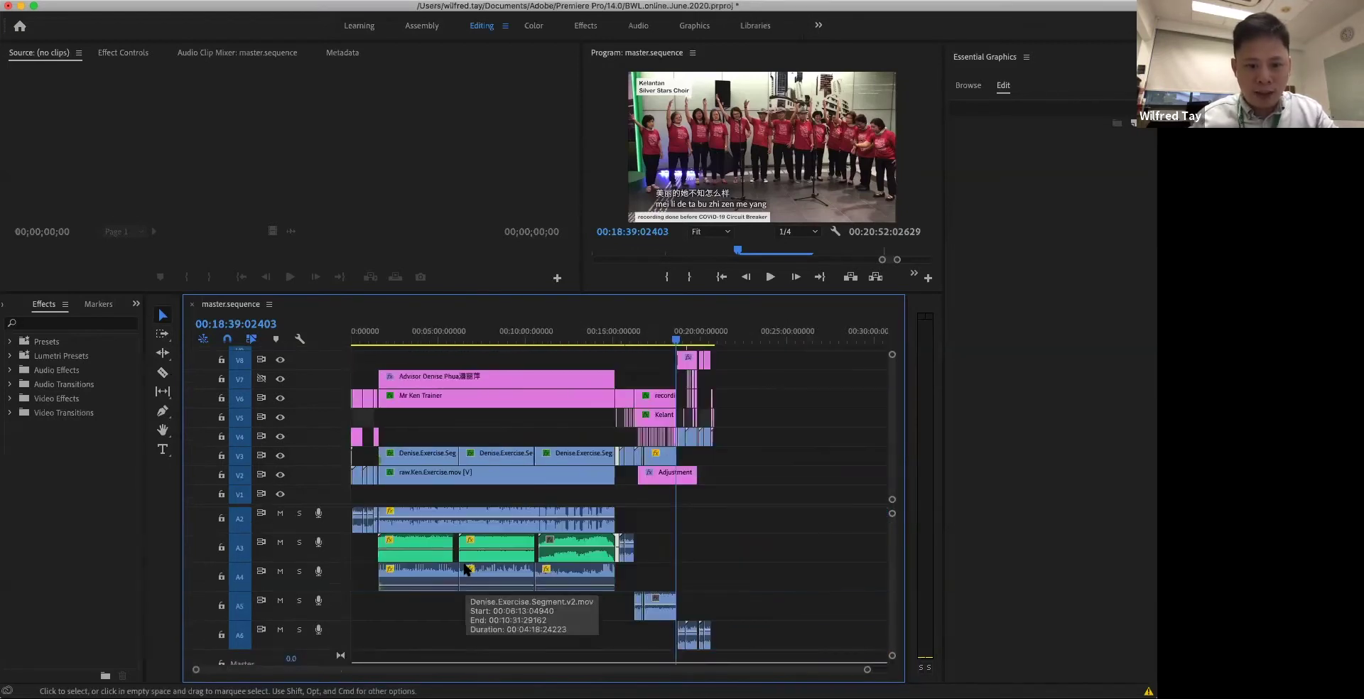
pyautogui.scroll(10, 383, 512)
pyautogui.scroll(10, 387, 514)
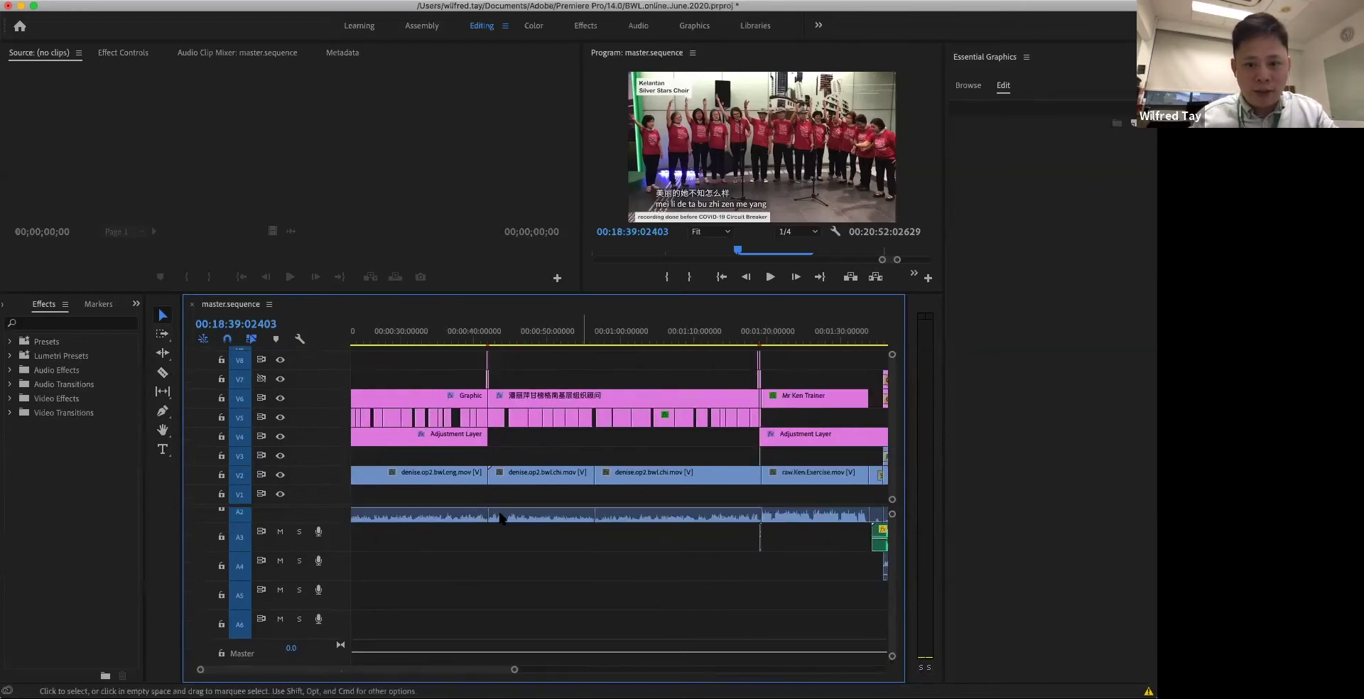
pyautogui.scroll(-10, 479, 520)
pyautogui.scroll(5, 476, 523)
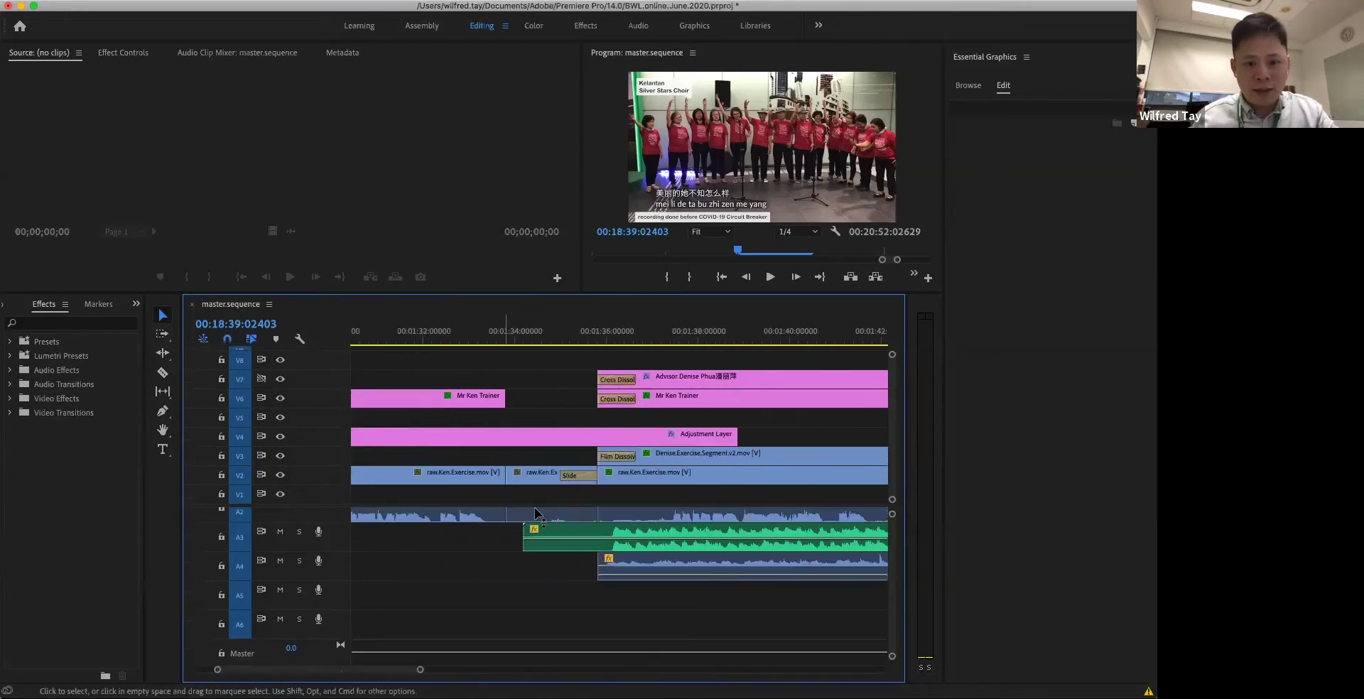
# Move the playhead to the edit point at 00:01:33:35442 and inspect the neighbouring audio clips on track A2.
pyautogui.moveTo(554, 339); pyautogui.dragTo(516, 341)
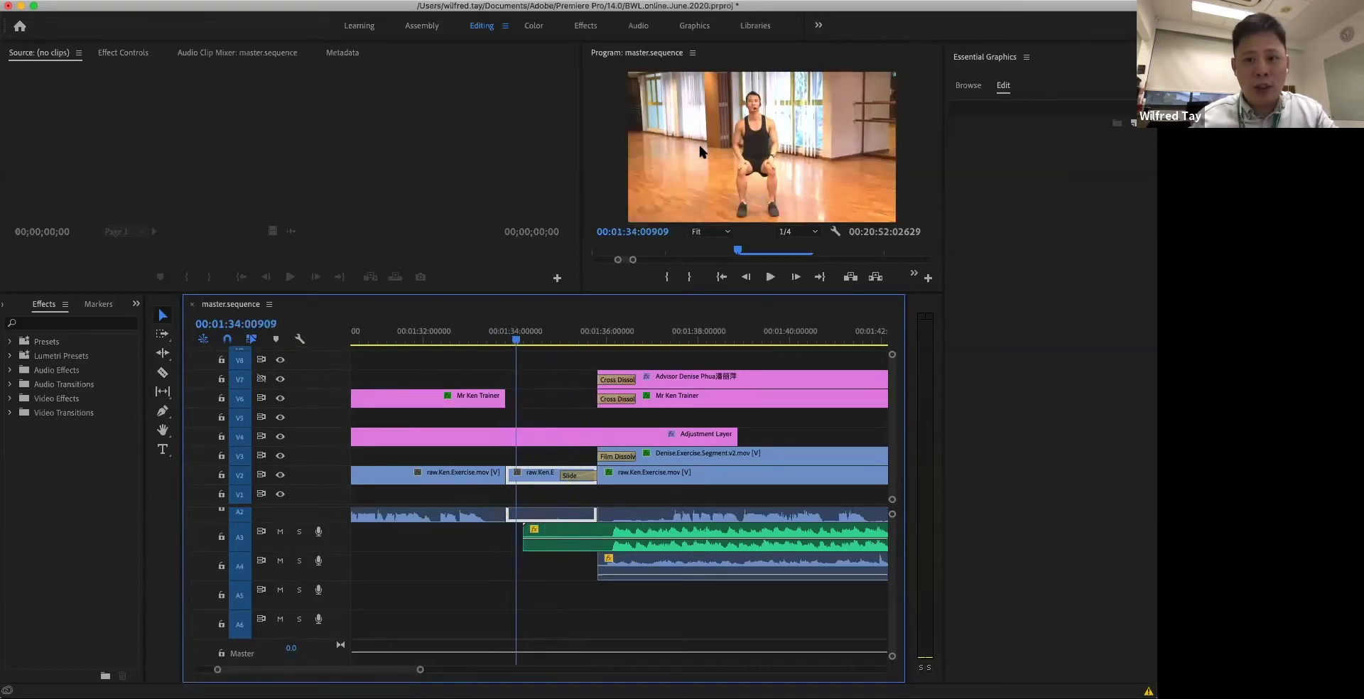
pyautogui.click(568, 534)
pyautogui.click(542, 516)
pyautogui.press('Up')
pyautogui.click(481, 515)
pyautogui.click(537, 516)
pyautogui.click(614, 517)
# Select the short exercise clip after the playhead and increase the audio tracks' height, undoing the last adjustment made on A2.
pyautogui.click(162, 371)
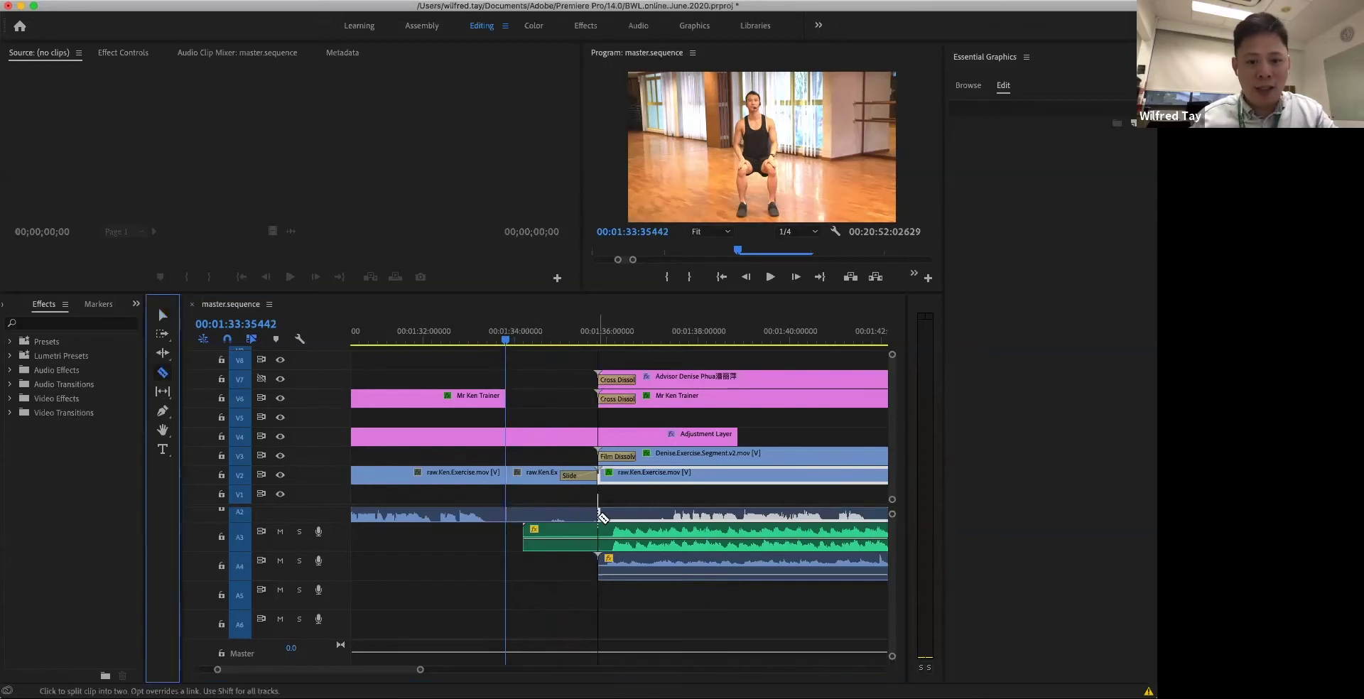
pyautogui.press('v')
pyautogui.click(573, 520)
pyautogui.moveTo(892, 514); pyautogui.dragTo(892, 524)
pyautogui.moveTo(526, 529); pyautogui.dragTo(527, 541)
pyautogui.press('super+z')
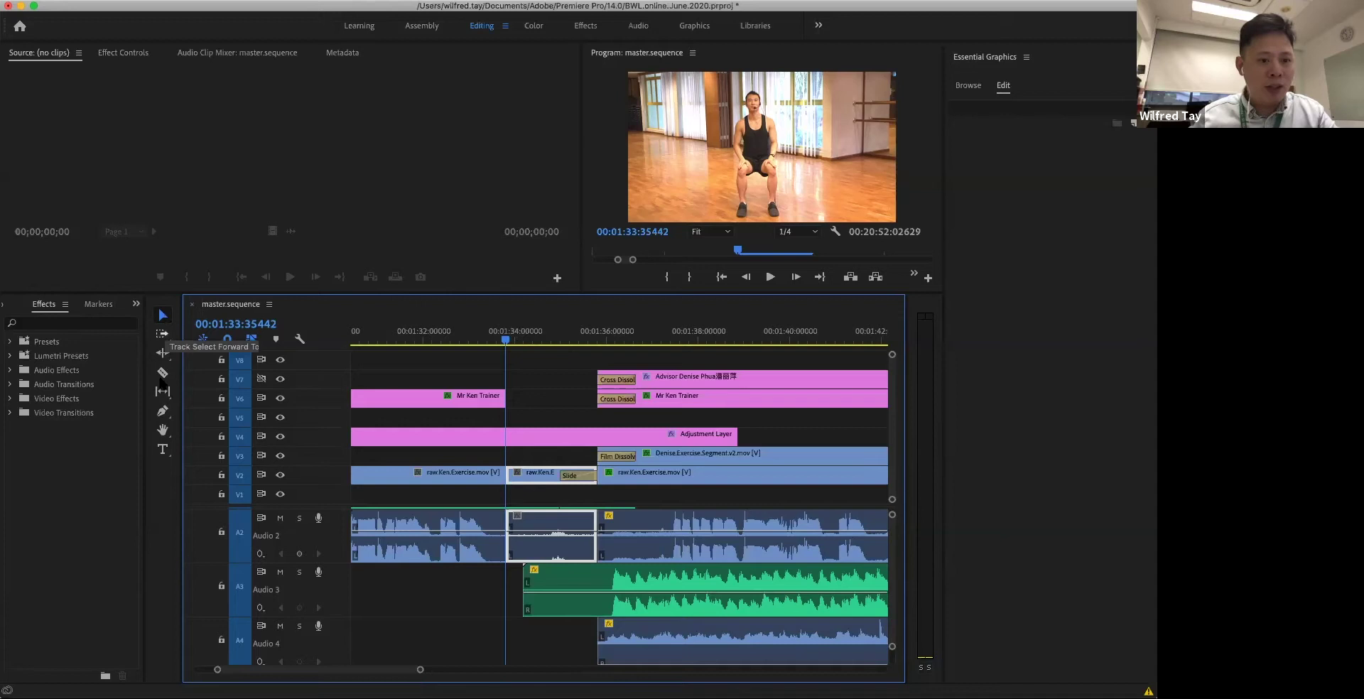
# Move the playhead to 00:01:33:21093 and examine the video and audio tracks across the first minutes of the sequence.
pyautogui.click(500, 337)
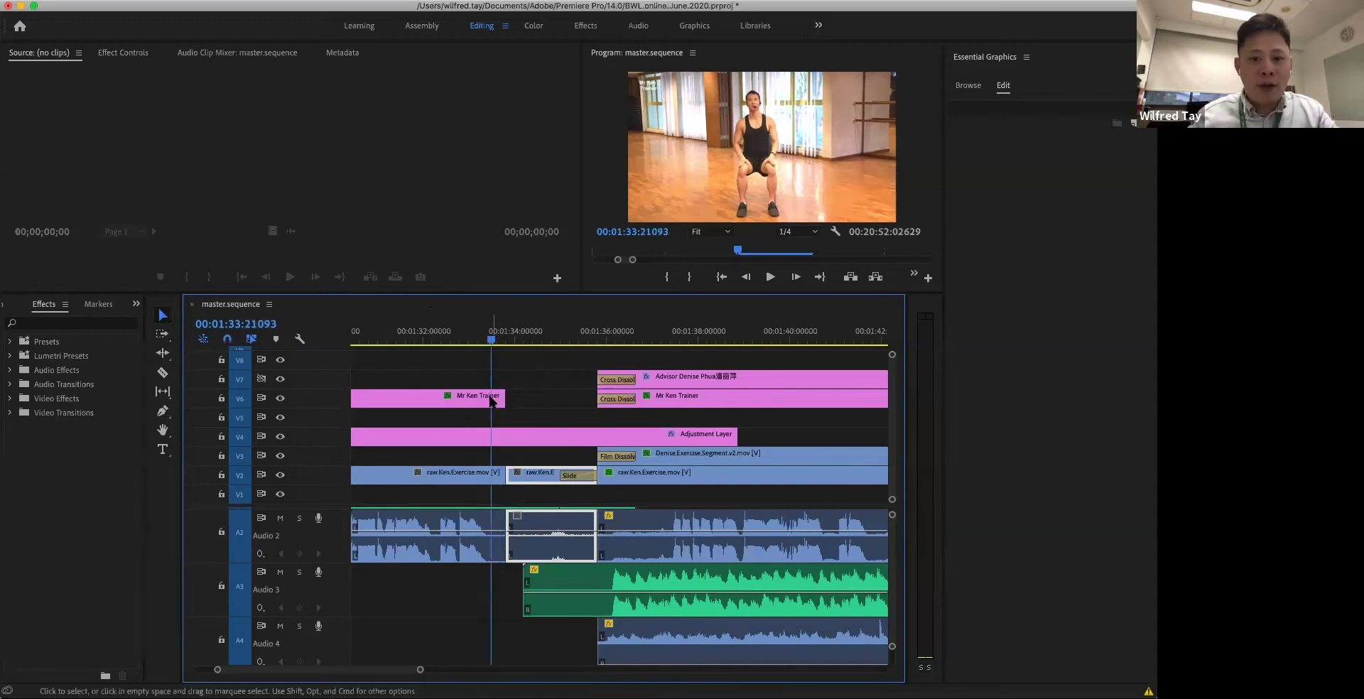
pyautogui.press('-')
pyautogui.press('-')
pyautogui.press('-')
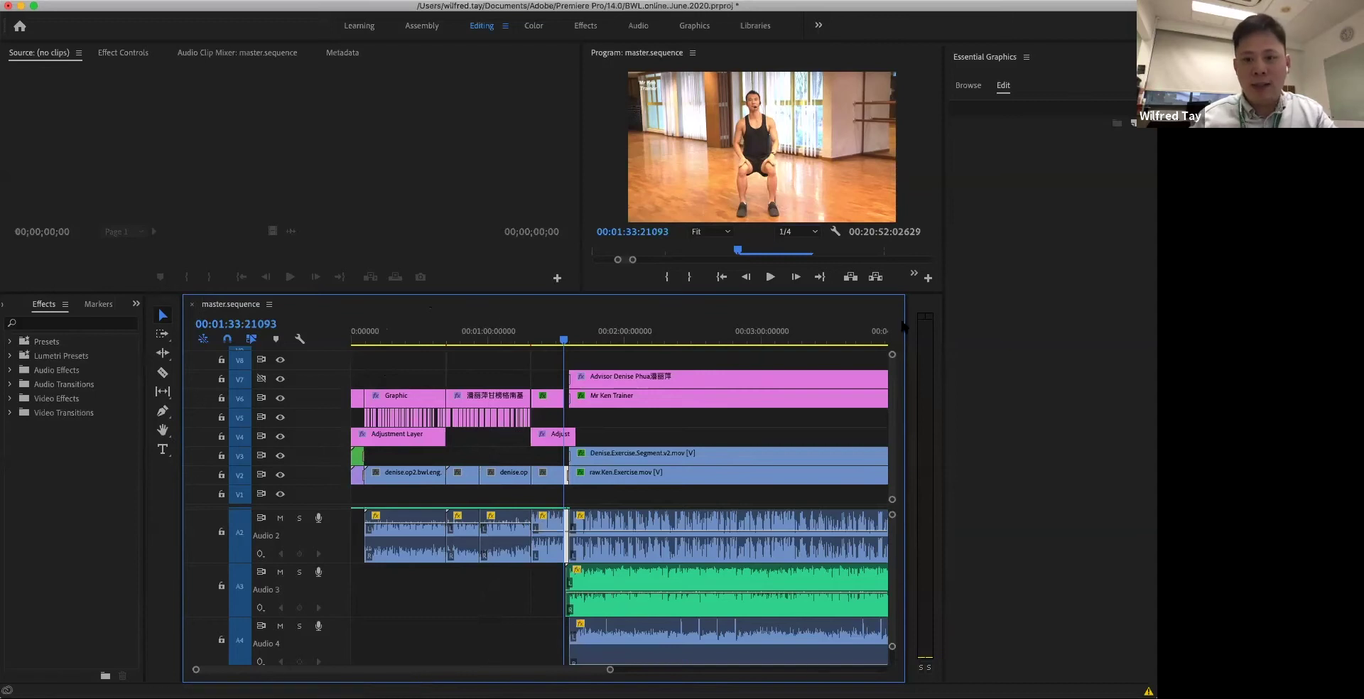
pyautogui.scroll(3, 226, 387)
pyautogui.scroll(-3, 227, 412)
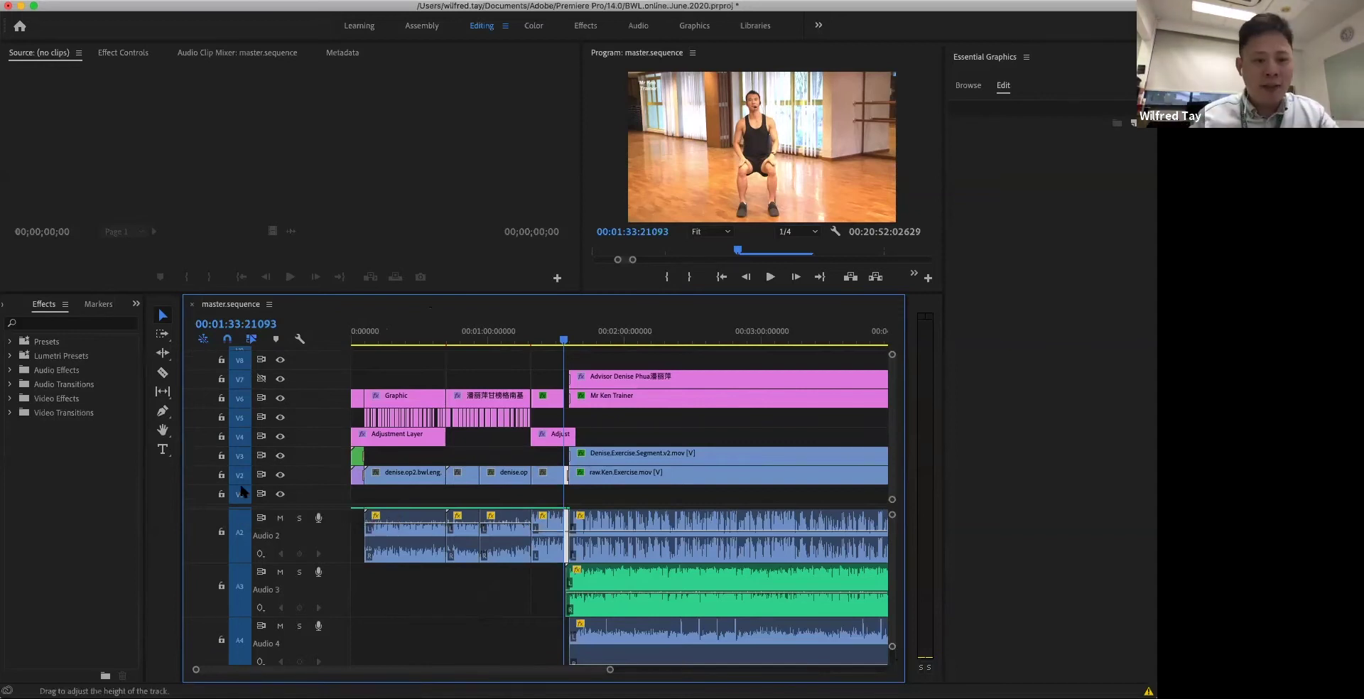
pyautogui.scroll(2, 239, 535)
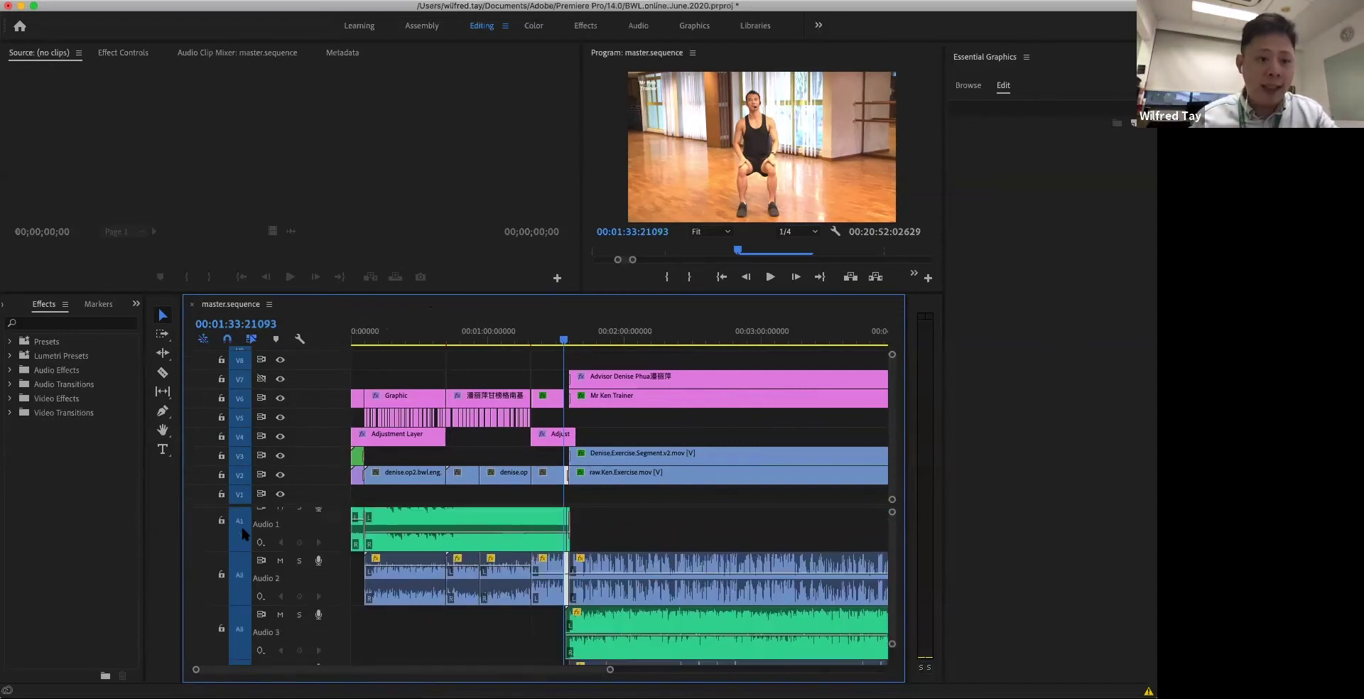
pyautogui.scroll(3, 295, 415)
# Select the exercise clip on track V2 at 00:01:27:40325 and hide the output of track V2.
pyautogui.moveTo(565, 341); pyautogui.dragTo(551, 340)
pyautogui.scroll(-3, 547, 497)
pyautogui.click(551, 472)
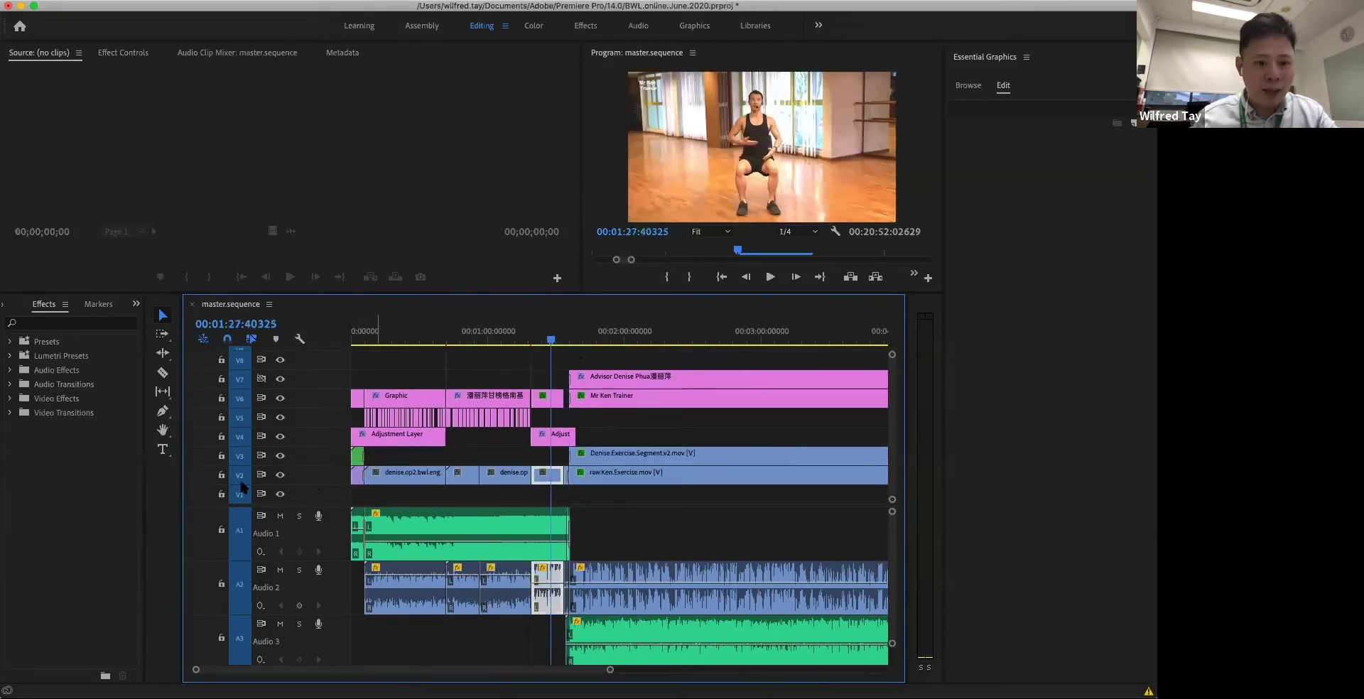
pyautogui.click(280, 475)
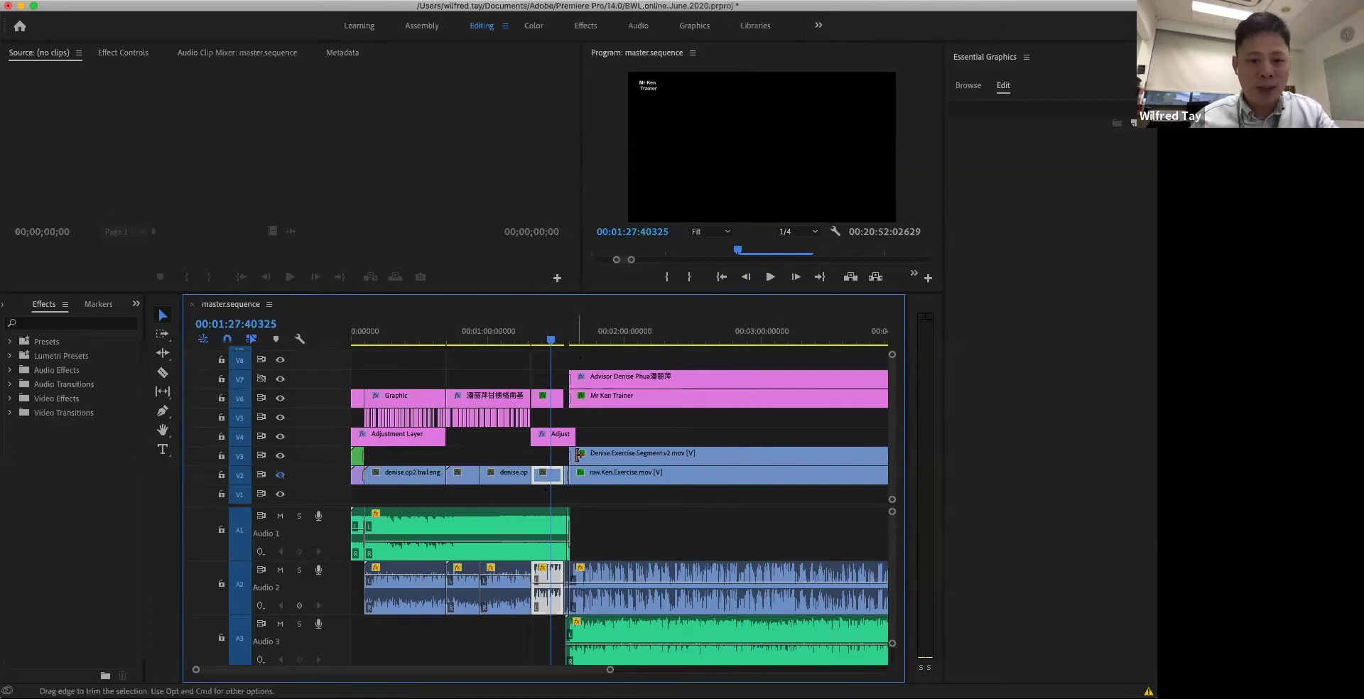
# Show track V2 again, move the playhead to 00:01:54:18232, and hide and restore the output of track V3.
pyautogui.moveTo(551, 340); pyautogui.dragTo(612, 343)
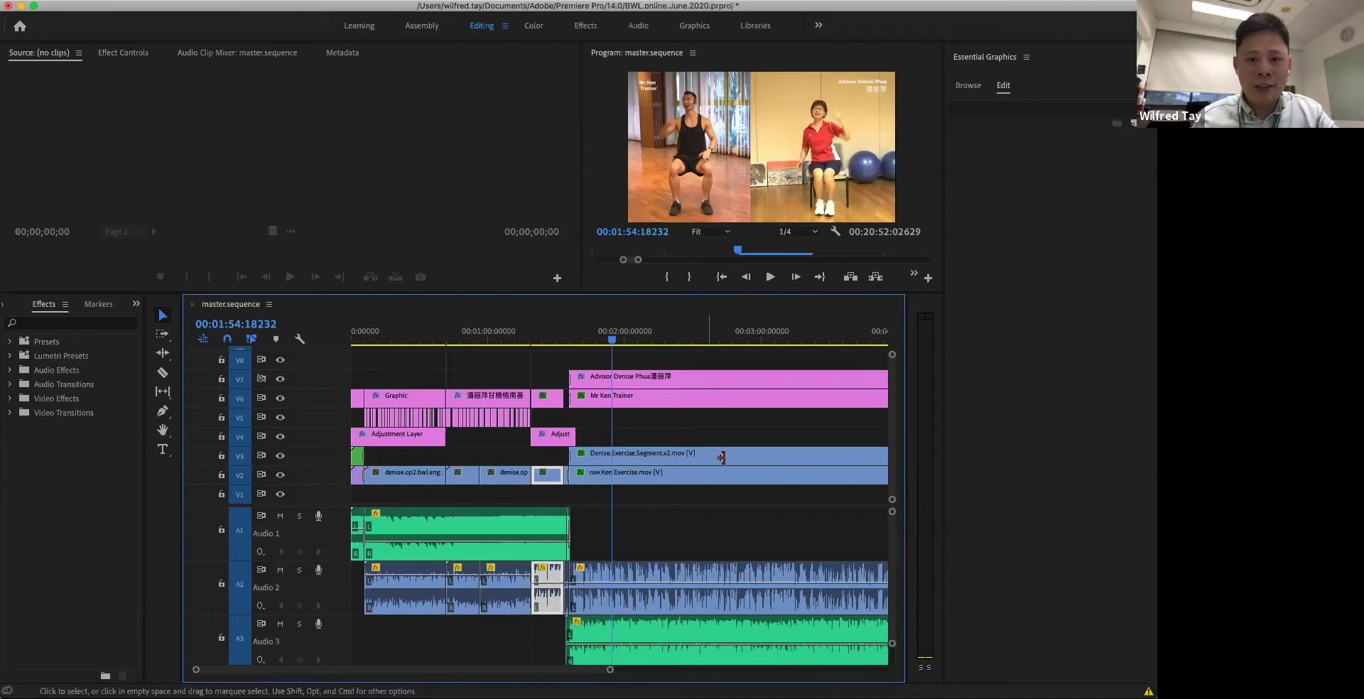
pyautogui.click(279, 455)
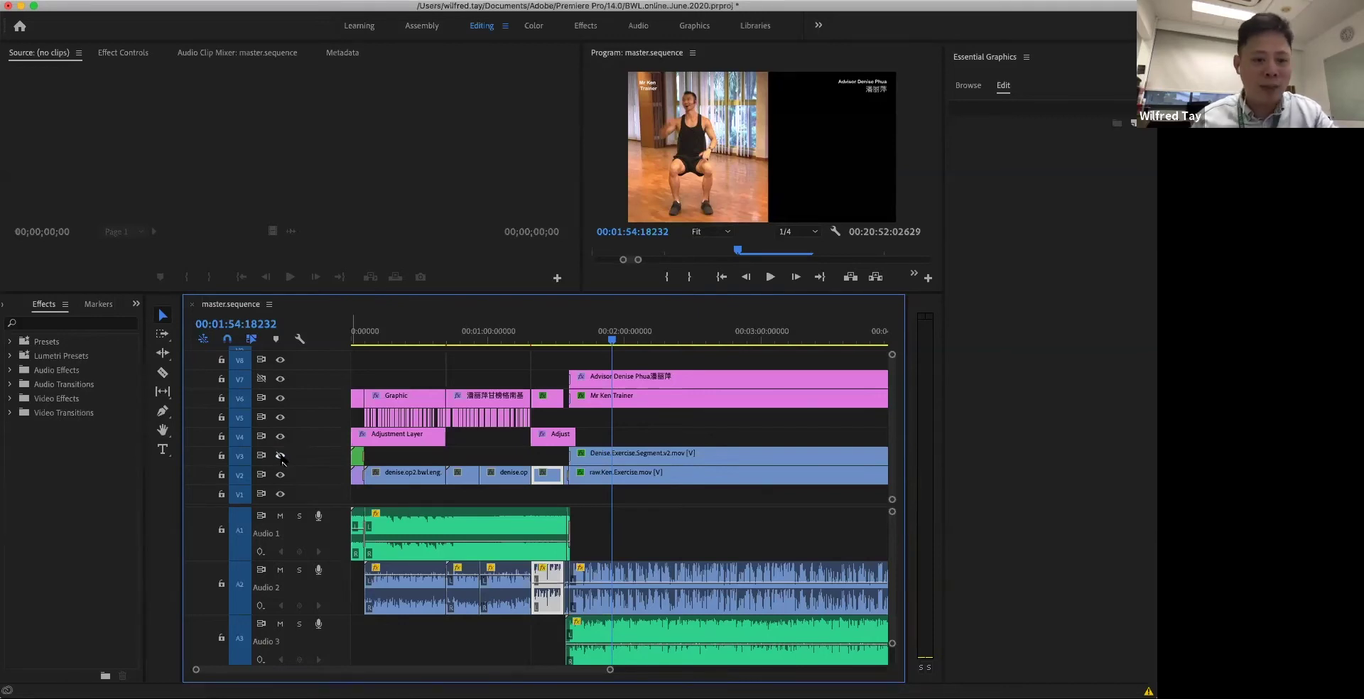
pyautogui.click(281, 456)
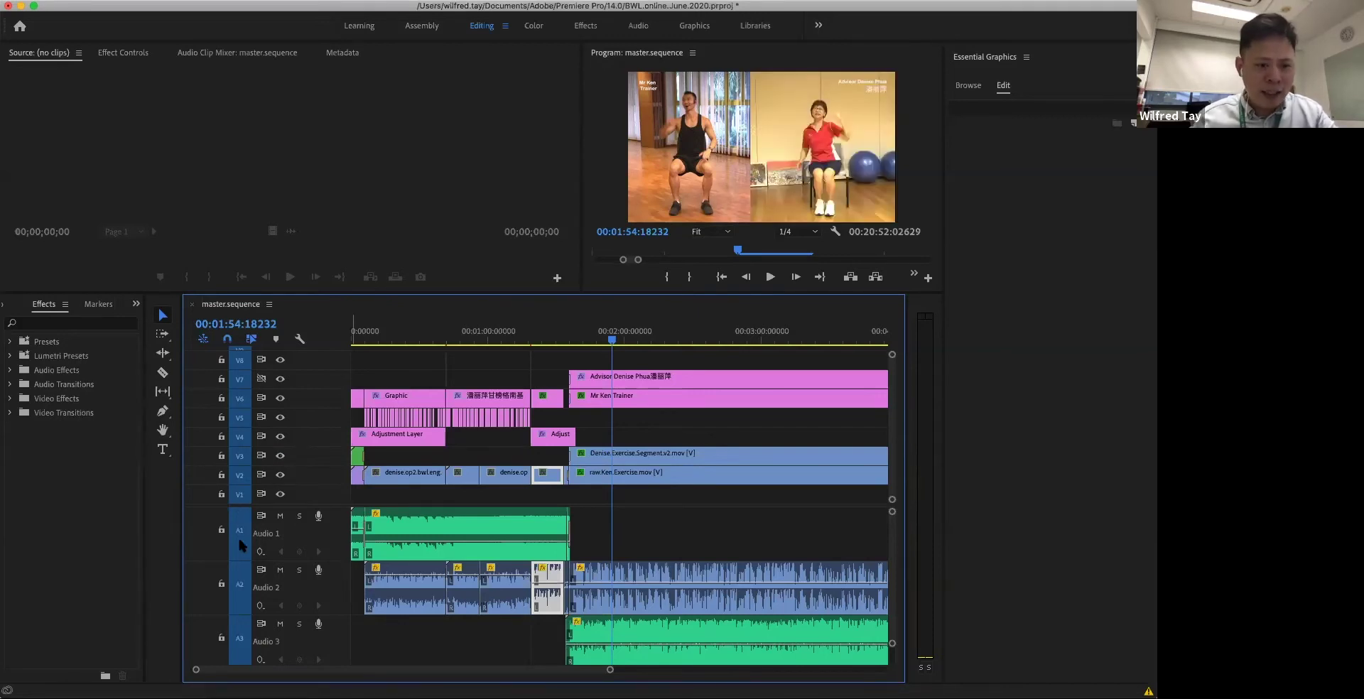
# Fit the whole sequence in the timeline and shrink the track heights so V1 to V11 and A1 to A6 all fit.
pyautogui.scroll(-5, 239, 544)
pyautogui.press('\\')
pyautogui.scroll(-5, 478, 609)
pyautogui.moveTo(892, 527); pyautogui.dragTo(892, 502)
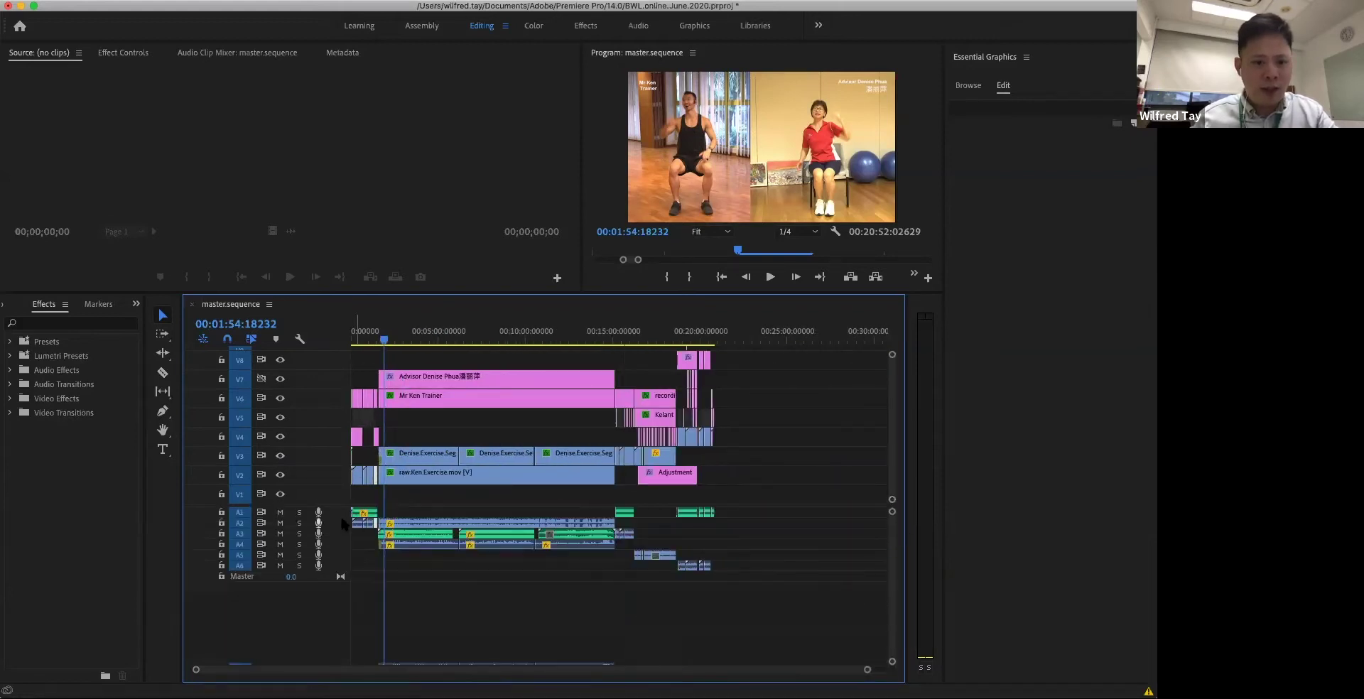
pyautogui.moveTo(892, 365); pyautogui.dragTo(877, 424)
pyautogui.moveTo(893, 354)
pyautogui.mouseDown()
pyautogui.moveTo(893, 550)
pyautogui.moveTo(892, 351)
pyautogui.mouseUp()
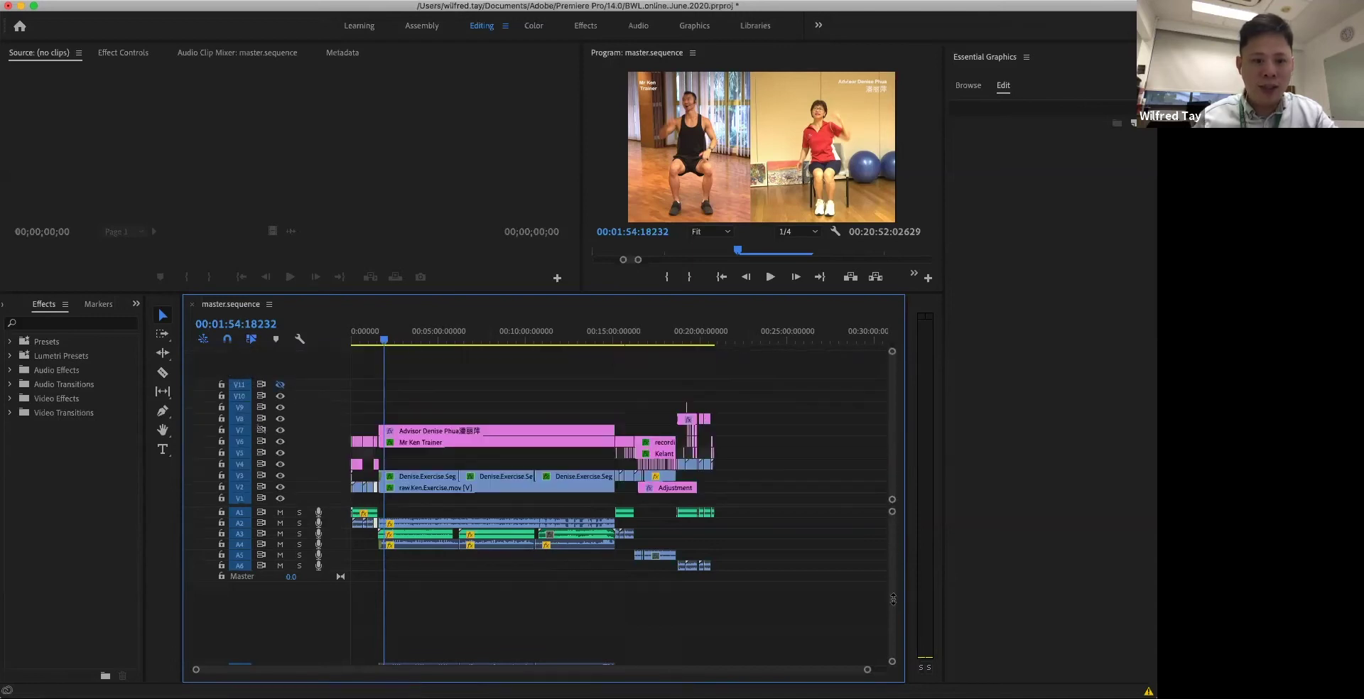
pyautogui.click(239, 385)
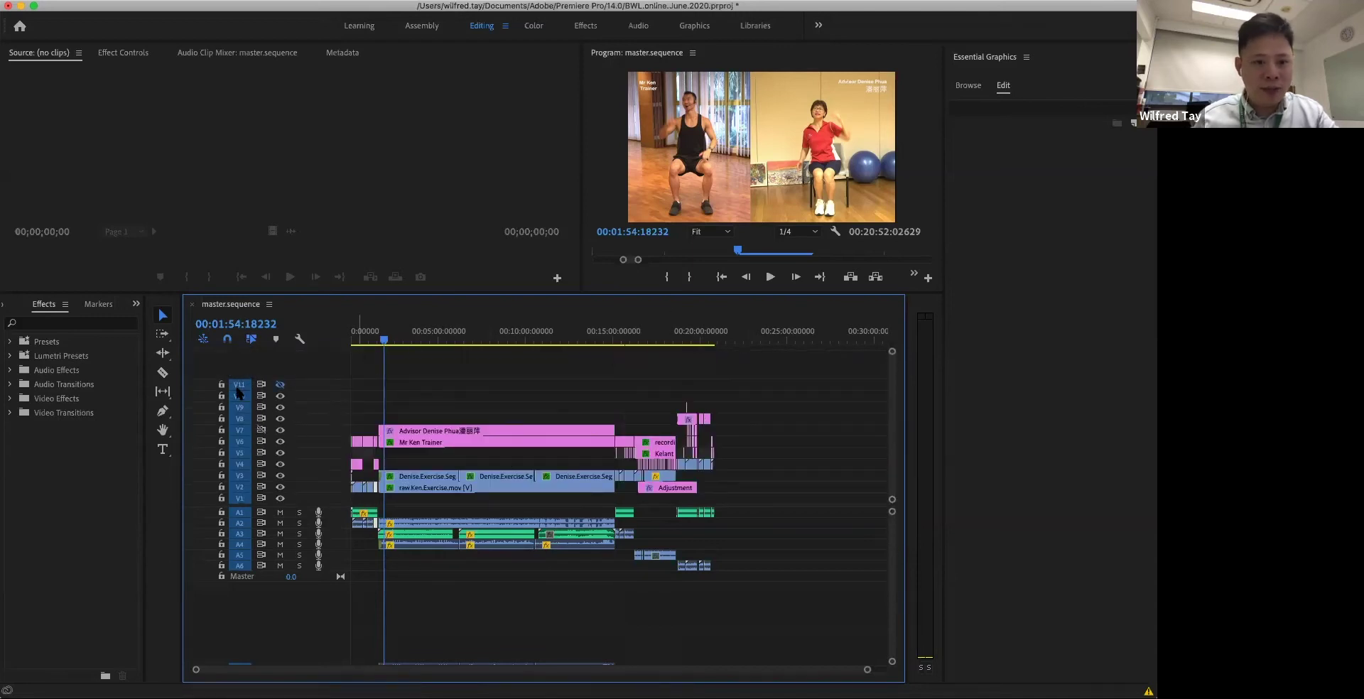
pyautogui.click(238, 395)
pyautogui.click(238, 395)
pyautogui.click(239, 385)
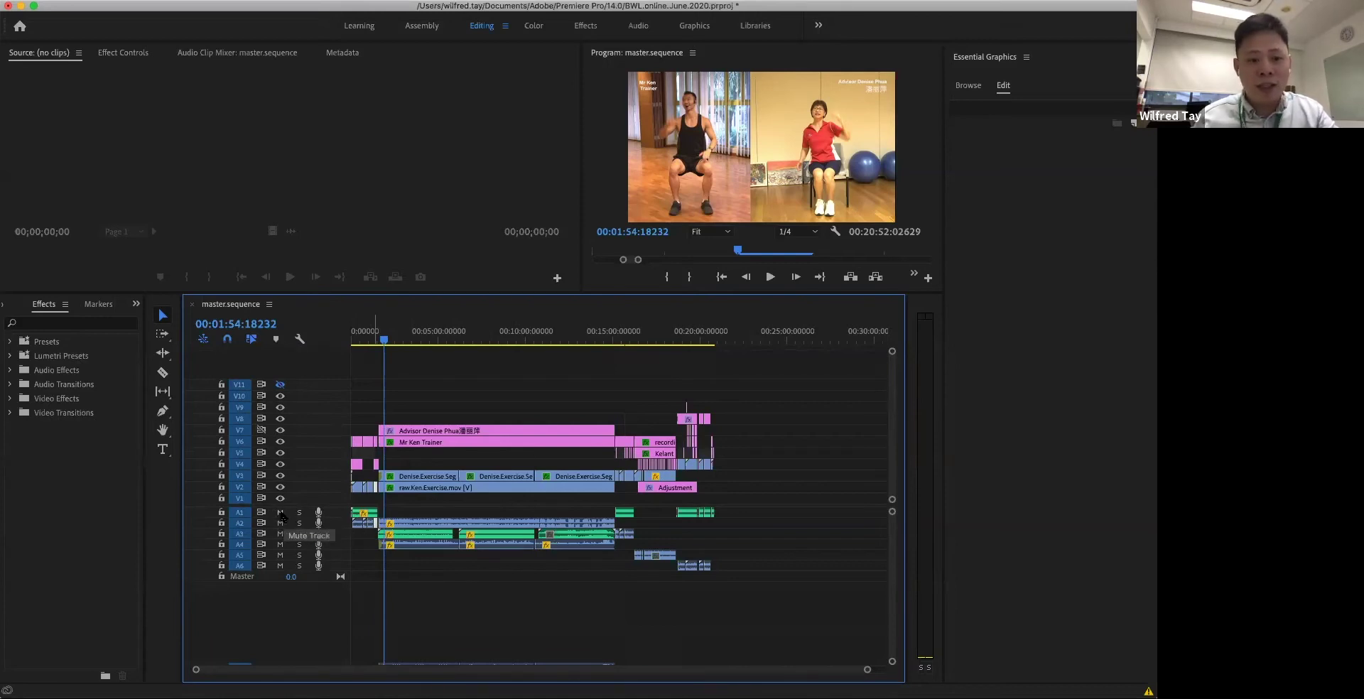
# Enlarge the audio tracks at the start of the sequence and select the long clip on track A1.
pyautogui.scroll(5, 429, 531)
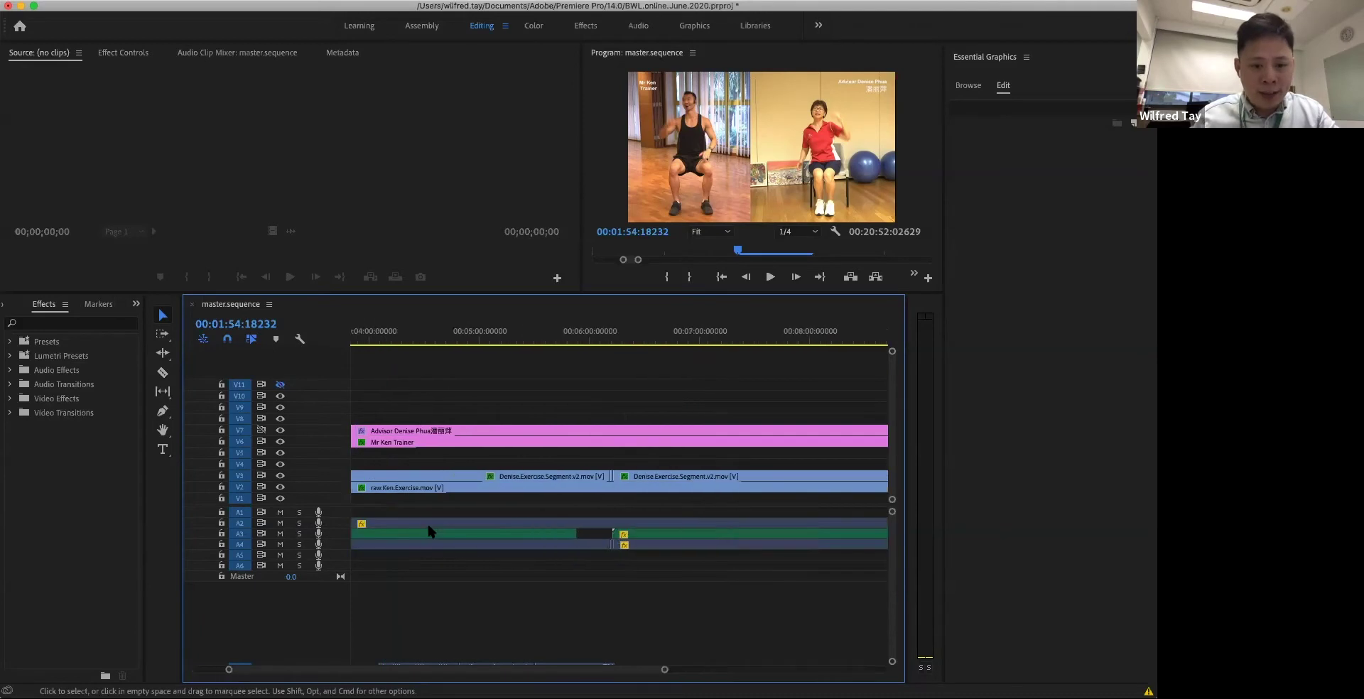
pyautogui.hscroll(-6, 429, 531)
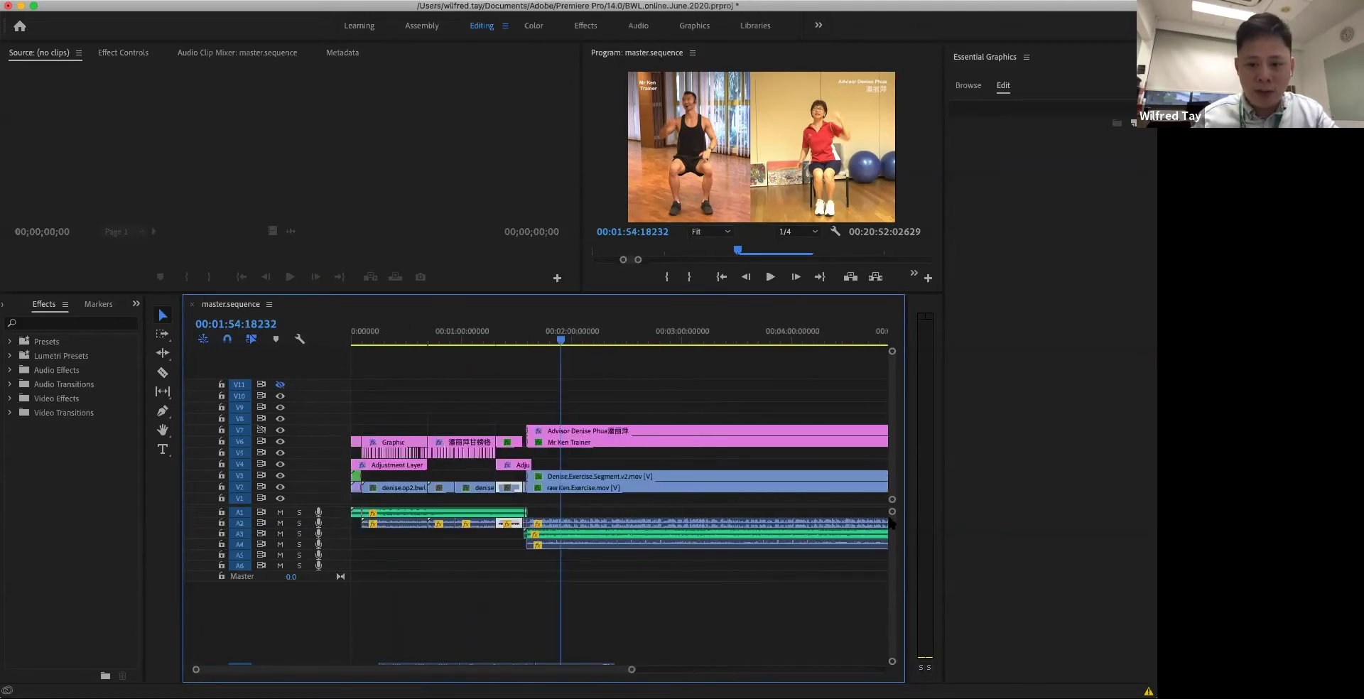
pyautogui.moveTo(893, 511); pyautogui.dragTo(892, 538)
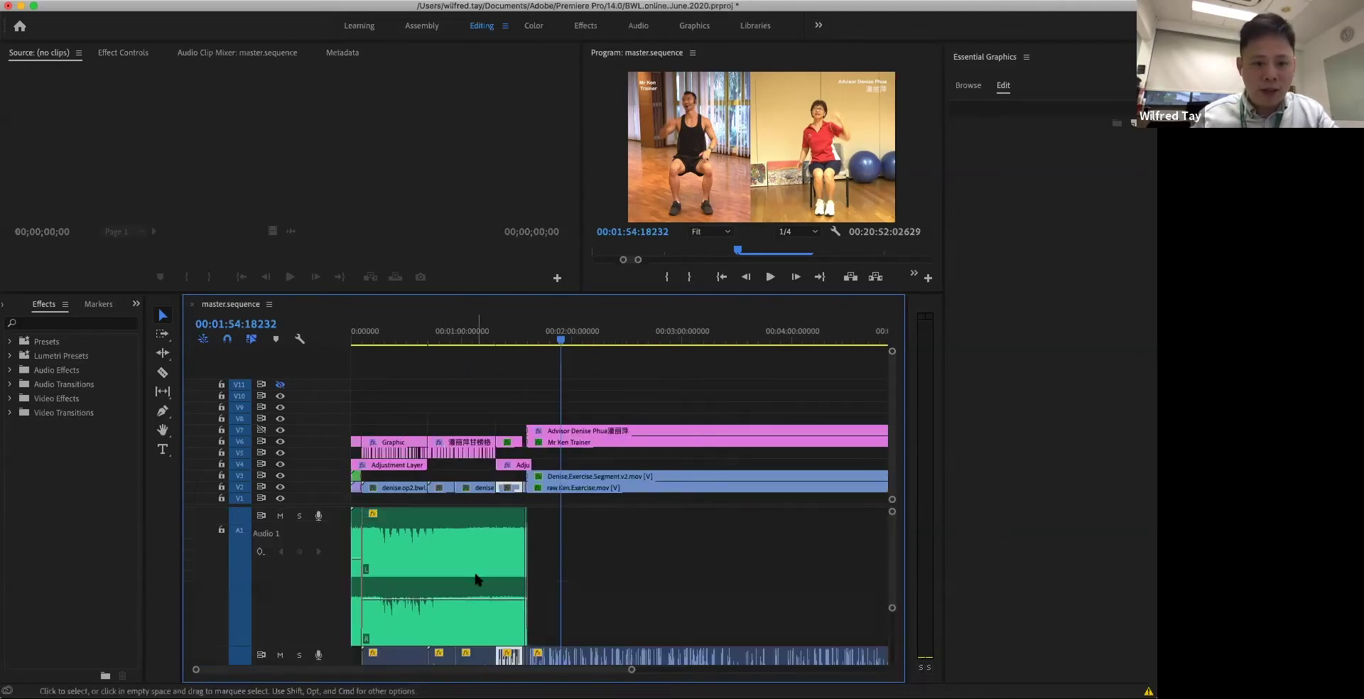
pyautogui.moveTo(481, 598); pyautogui.dragTo(480, 602)
# Scrub through the speech segment to 00:01:13:39994 and reduce the audio track heights until A1 to A6 fit.
pyautogui.moveTo(483, 341); pyautogui.dragTo(432, 343)
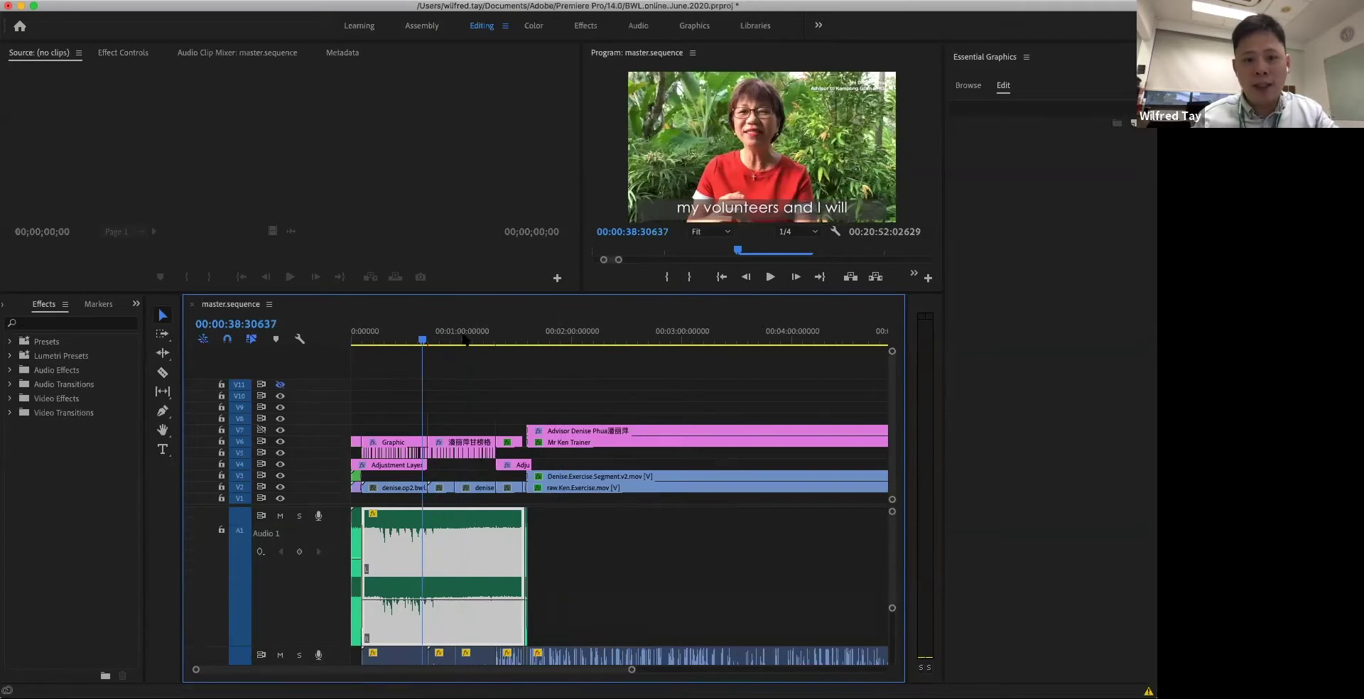
pyautogui.click(486, 339)
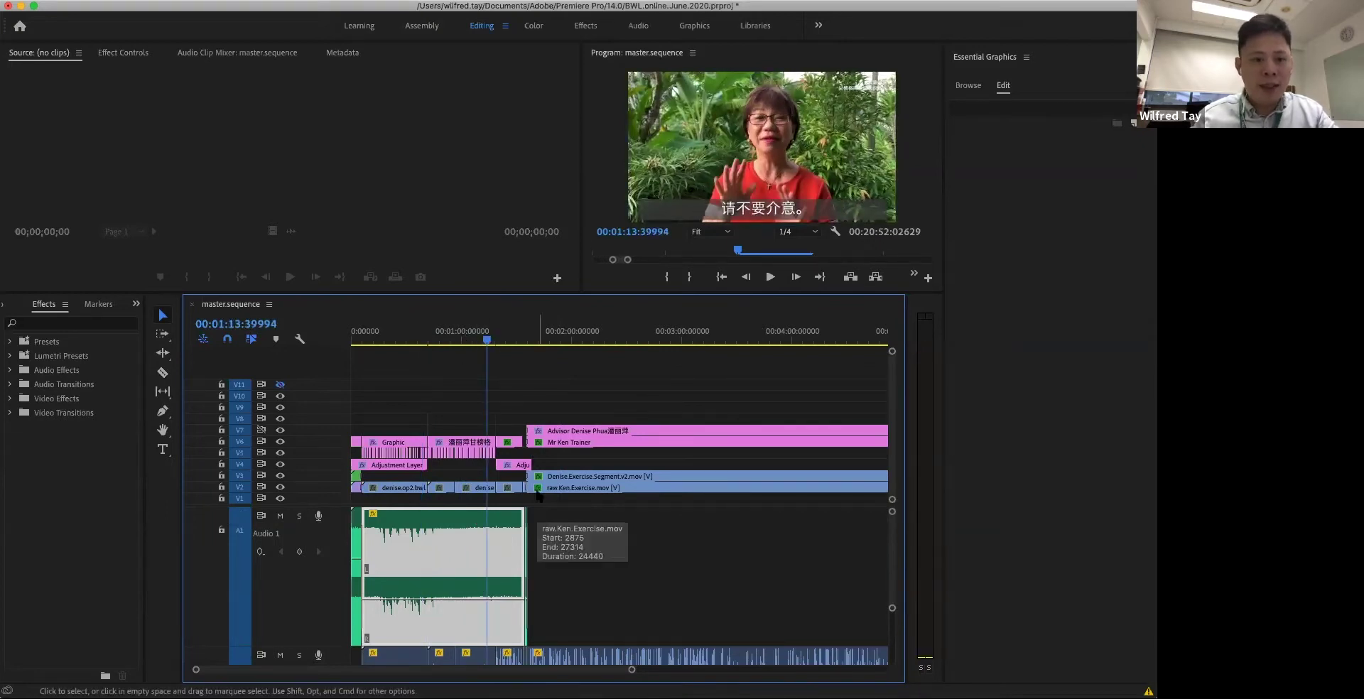
pyautogui.moveTo(891, 608); pyautogui.dragTo(889, 669)
pyautogui.doubleClick(888, 669)
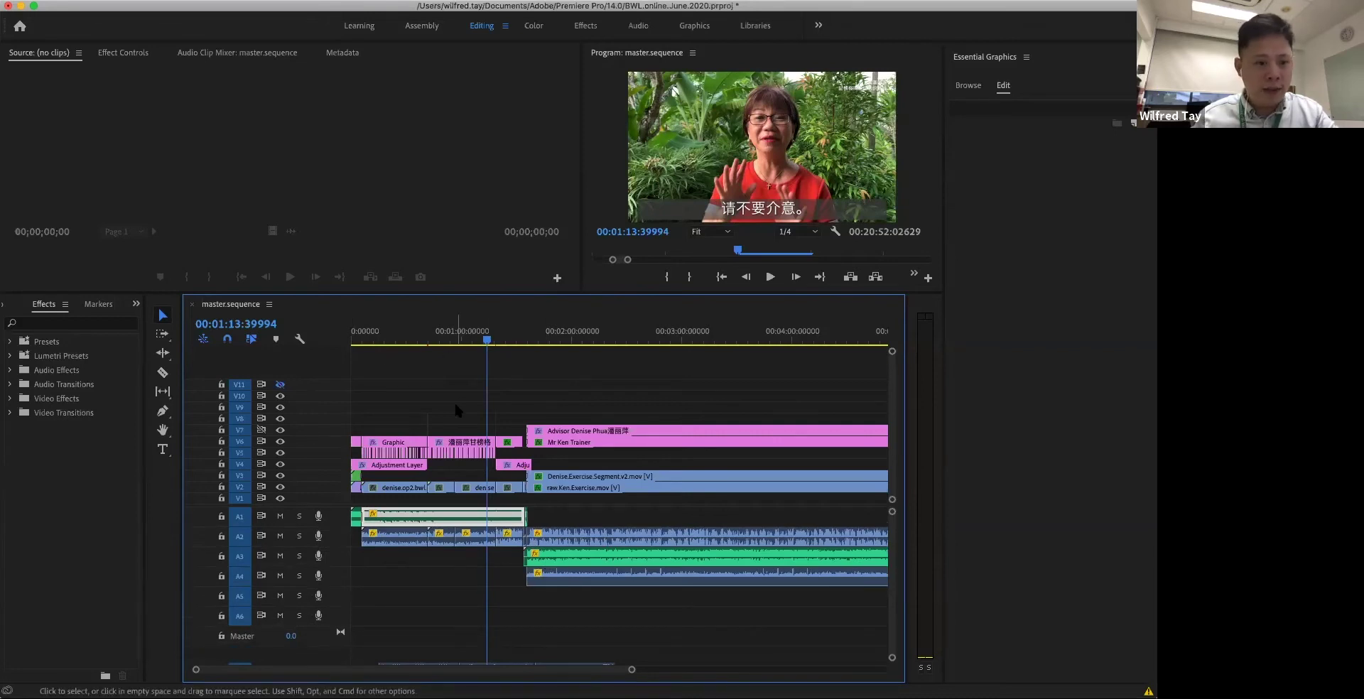
# Play the opening countdown briefly from about four seconds into the sequence and stop playback.
pyautogui.click(359, 340)
pyautogui.press('space')
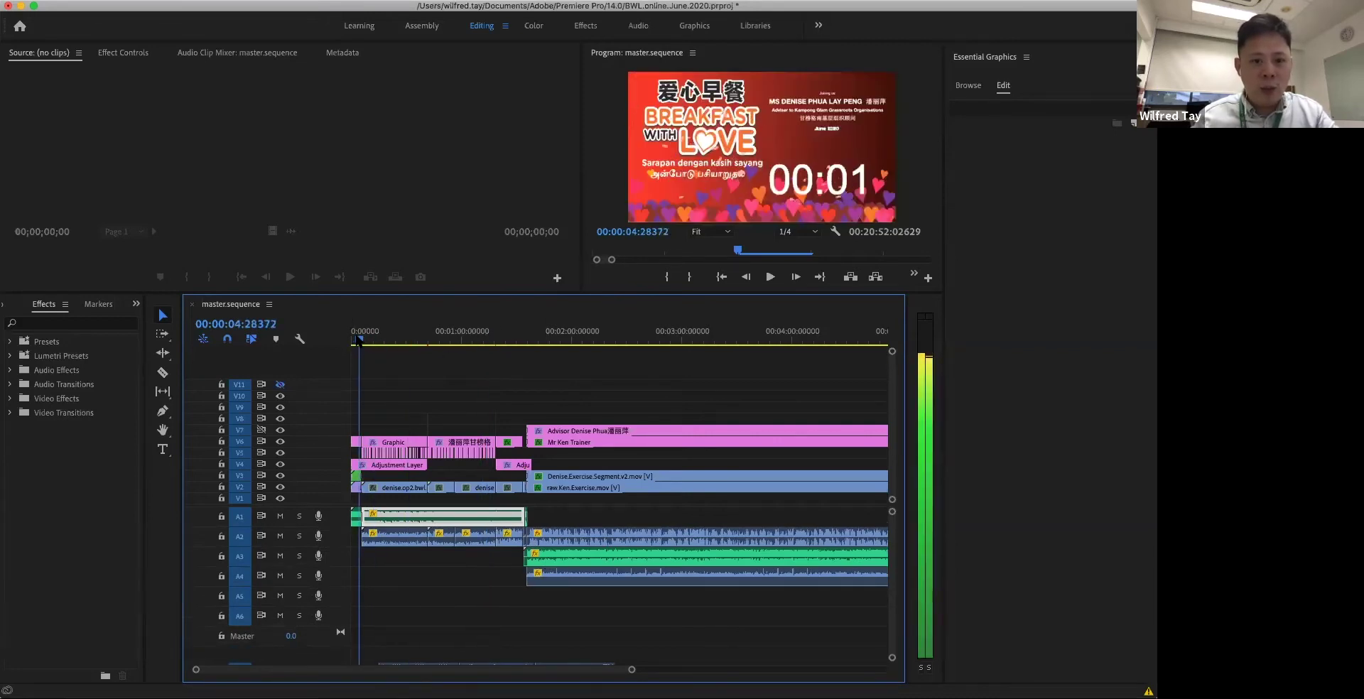
pyautogui.press('space')
# Enlarge the monitor area at 00:00:10:19738 and select the advisor title text of the Graphic clip on V6.
pyautogui.click(395, 442)
pyautogui.moveTo(361, 340); pyautogui.dragTo(370, 340)
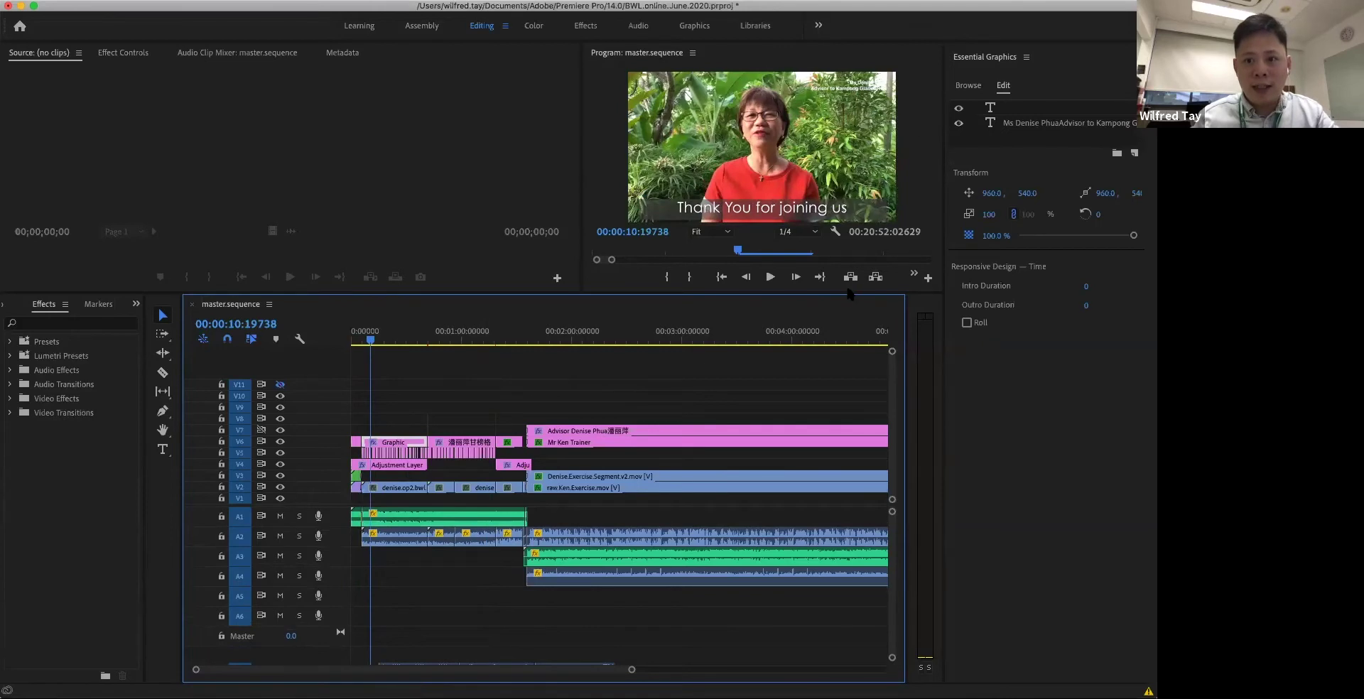
pyautogui.moveTo(159, 294); pyautogui.dragTo(159, 502)
pyautogui.click(887, 173)
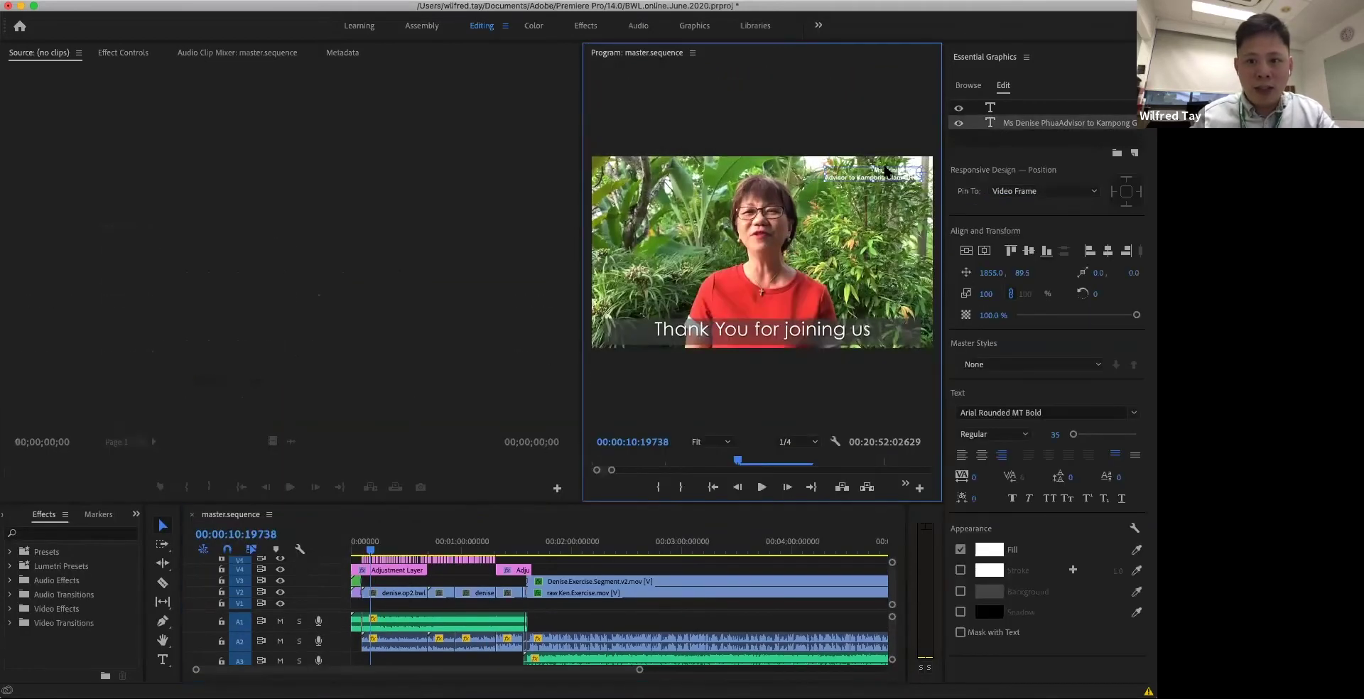
pyautogui.click(517, 135)
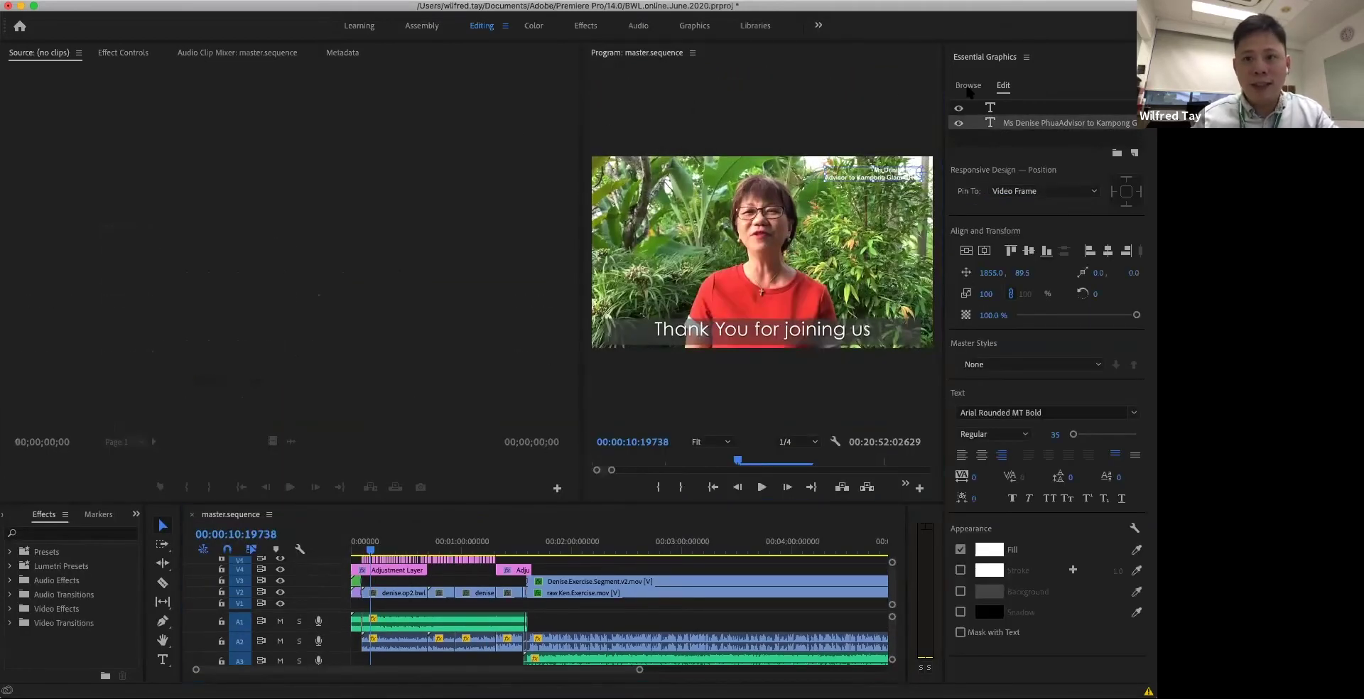
# Close the Essential Graphics panel and reopen it.
pyautogui.click(994, 60)
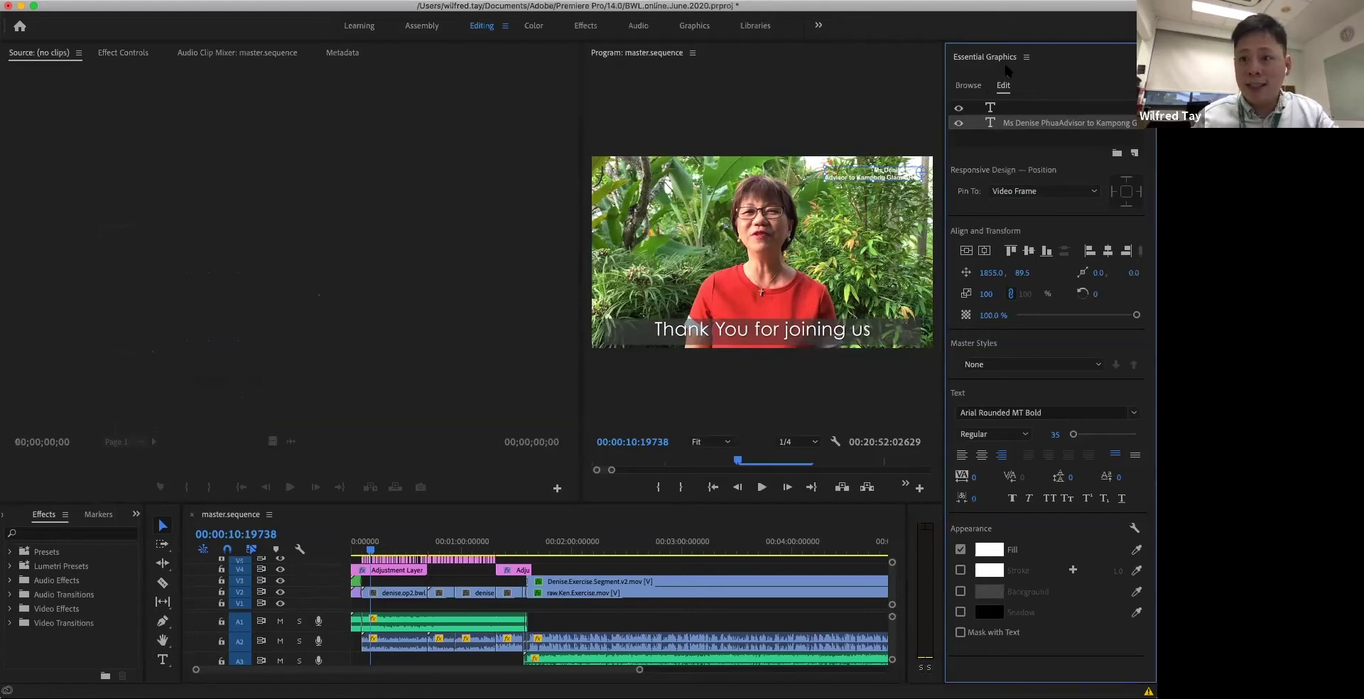
pyautogui.press('super+s')
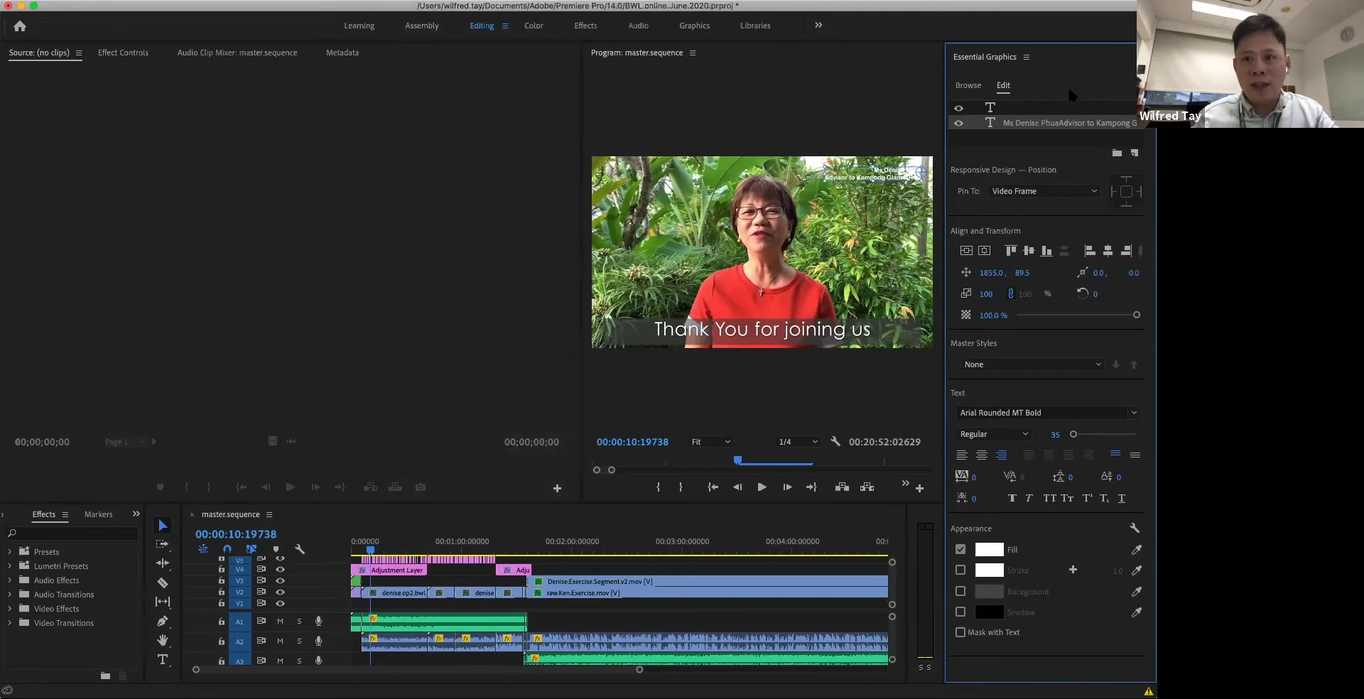
pyautogui.click(1026, 57)
pyautogui.click(911, 74)
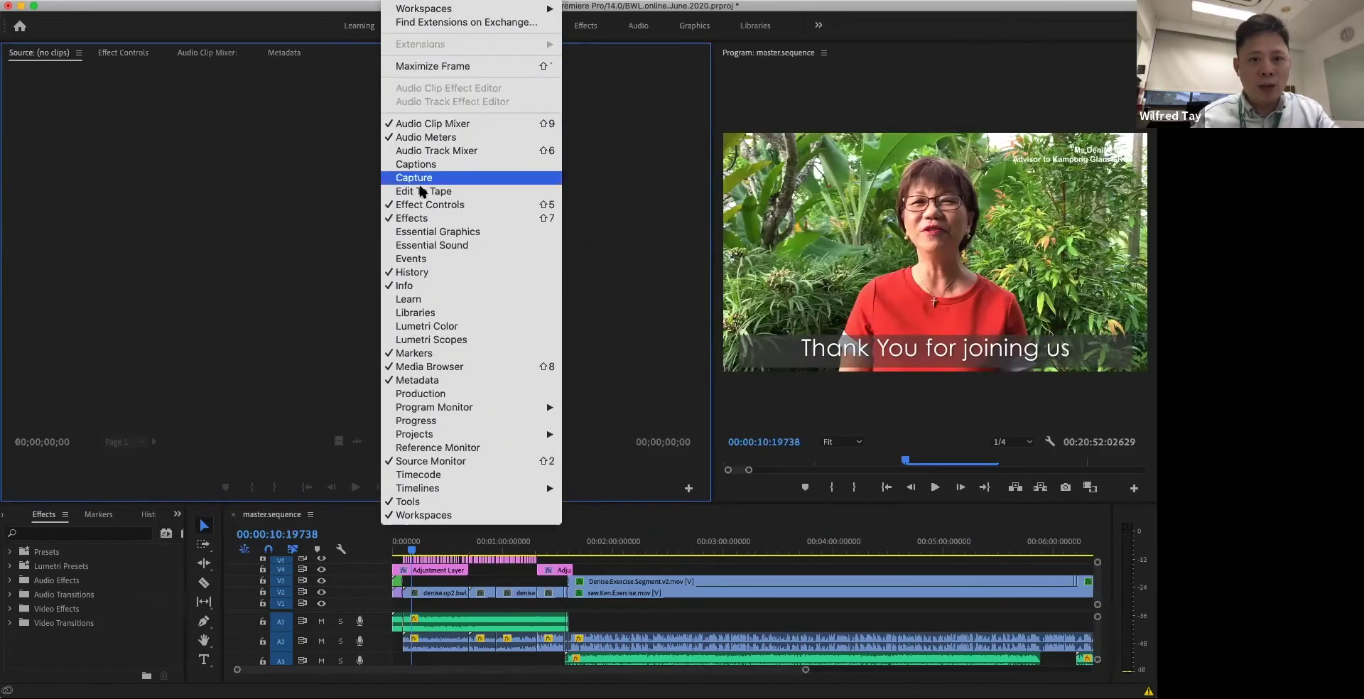
pyautogui.click(412, 231)
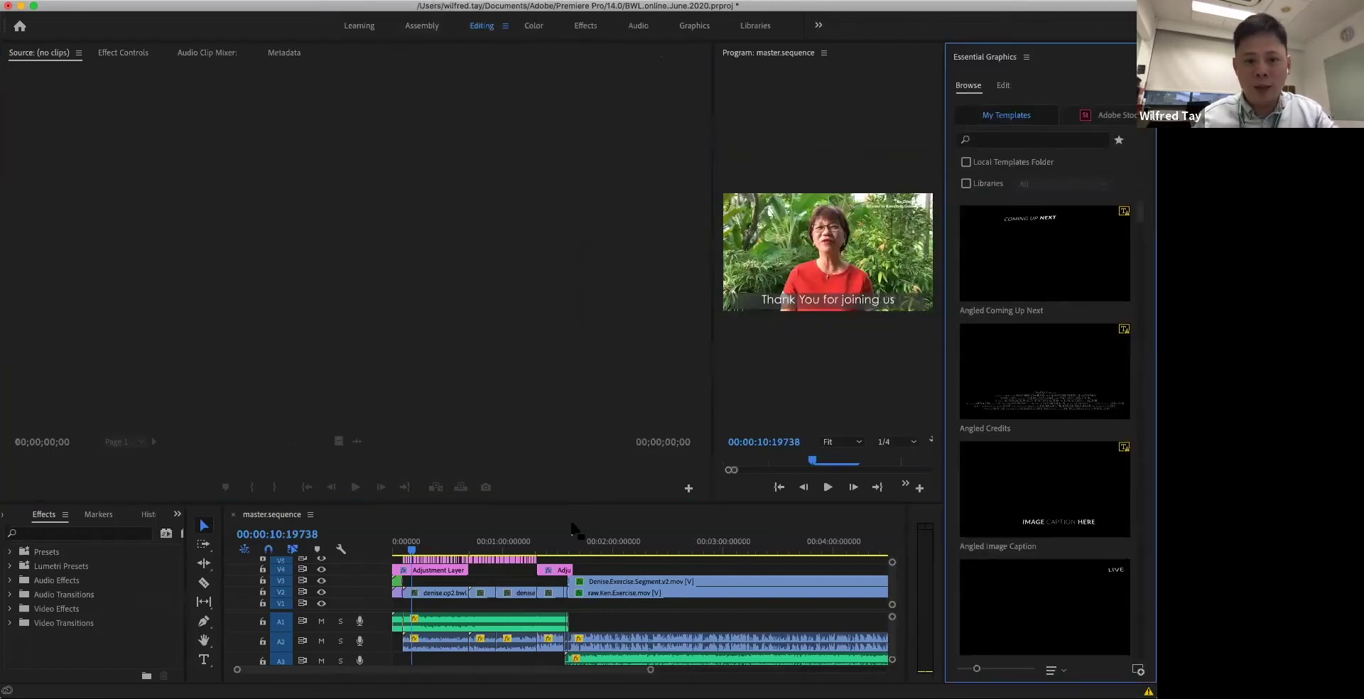
# Open the subtitle "Thank You for joining us" for text editing, and start an empty text layer above it and discard it.
pyautogui.click(499, 560)
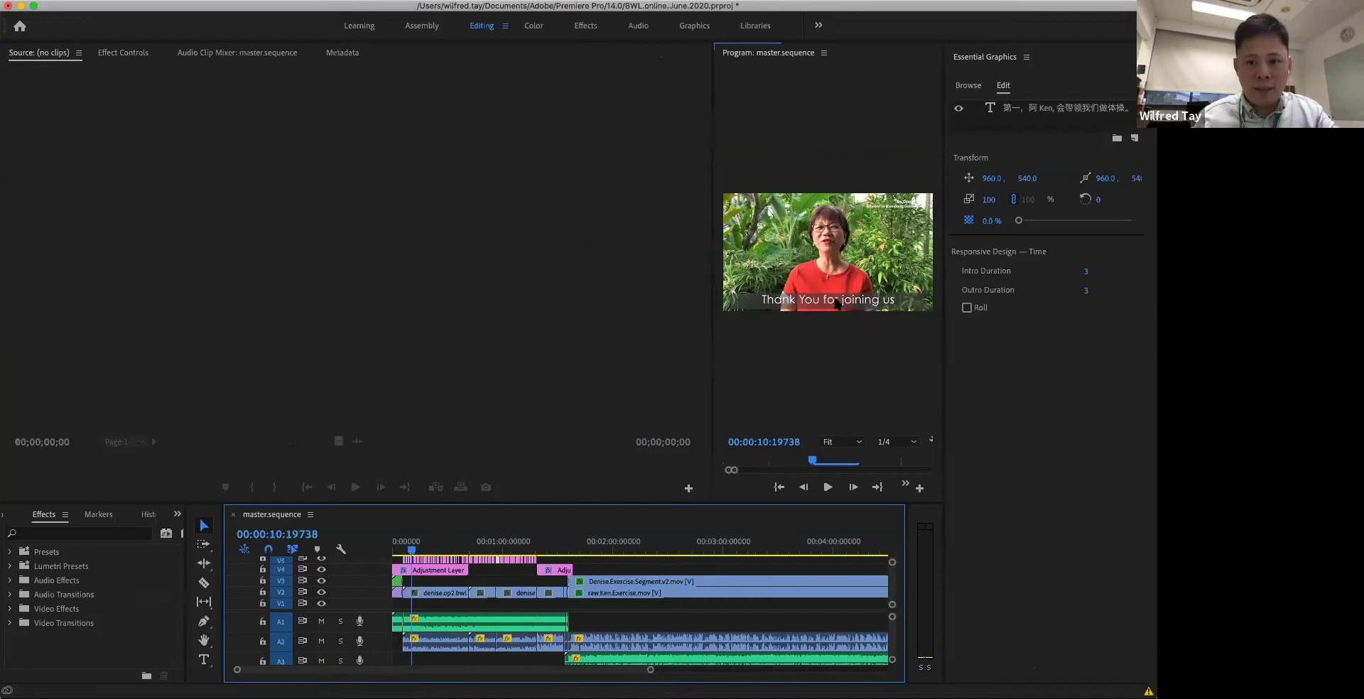
pyautogui.click(837, 304)
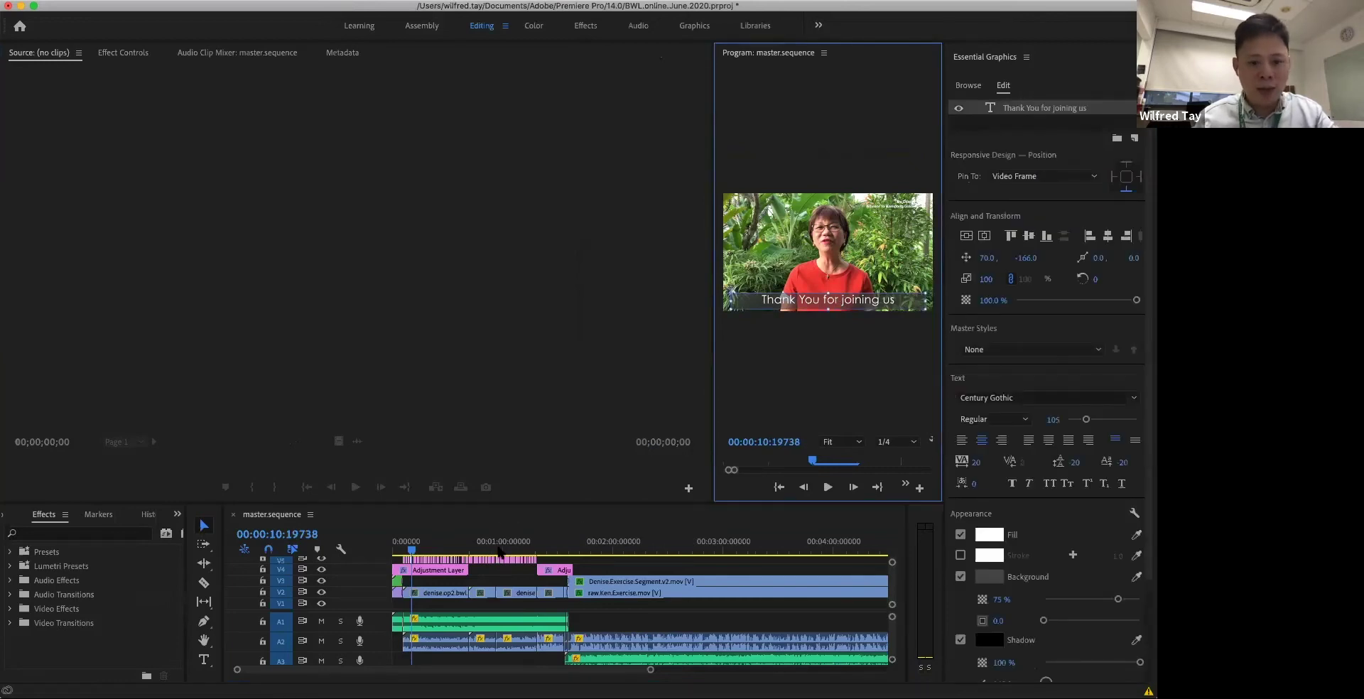
pyautogui.click(411, 551)
pyautogui.doubleClick(804, 302)
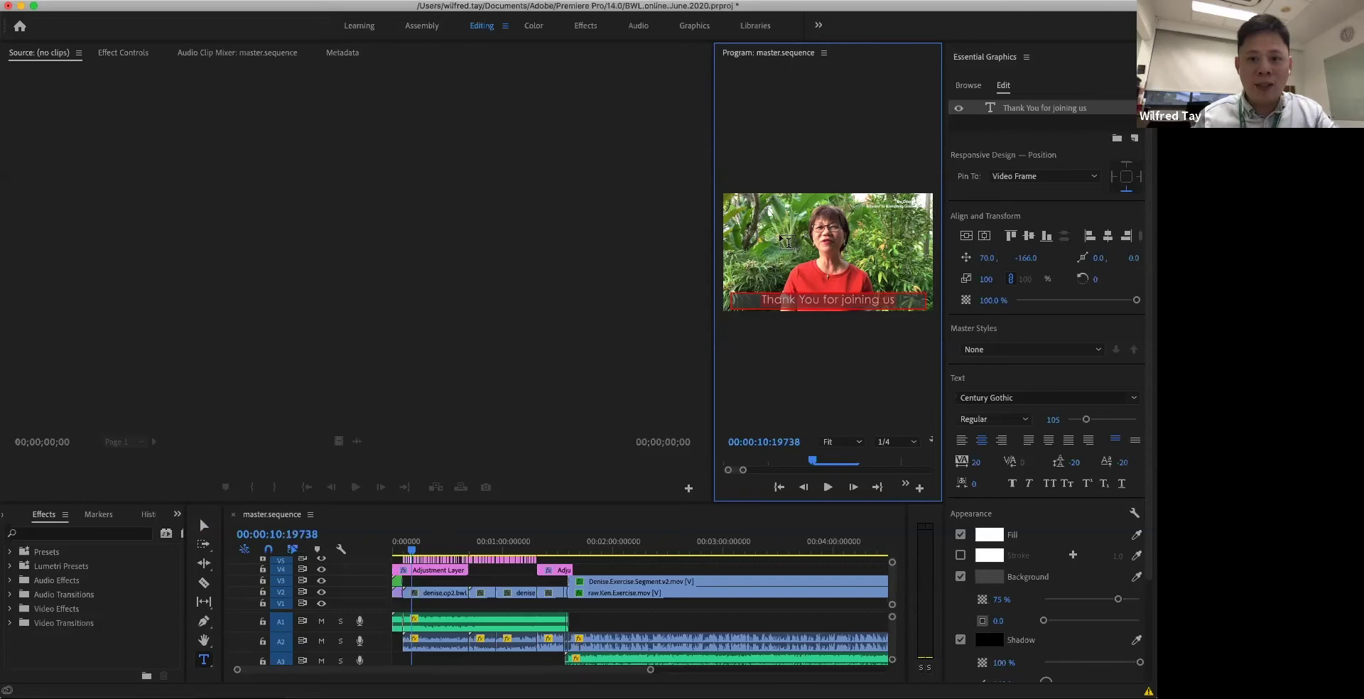
pyautogui.click(780, 235)
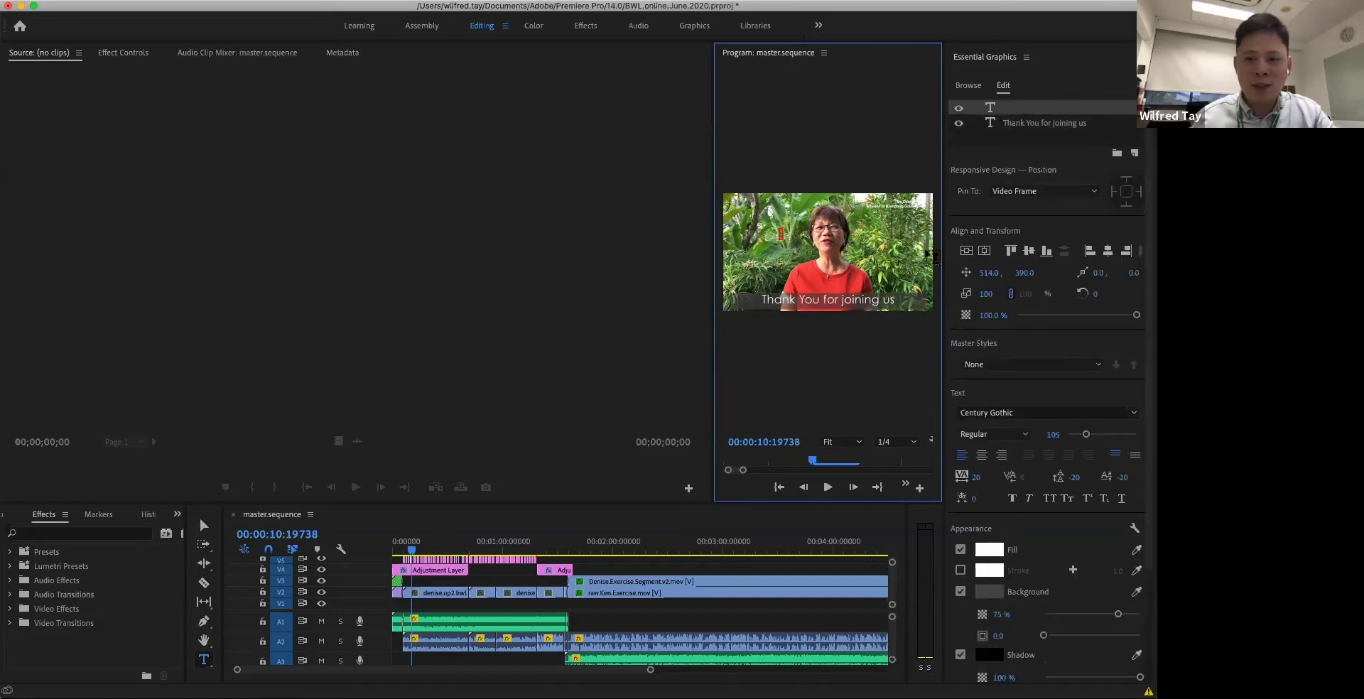
pyautogui.press('Escape')
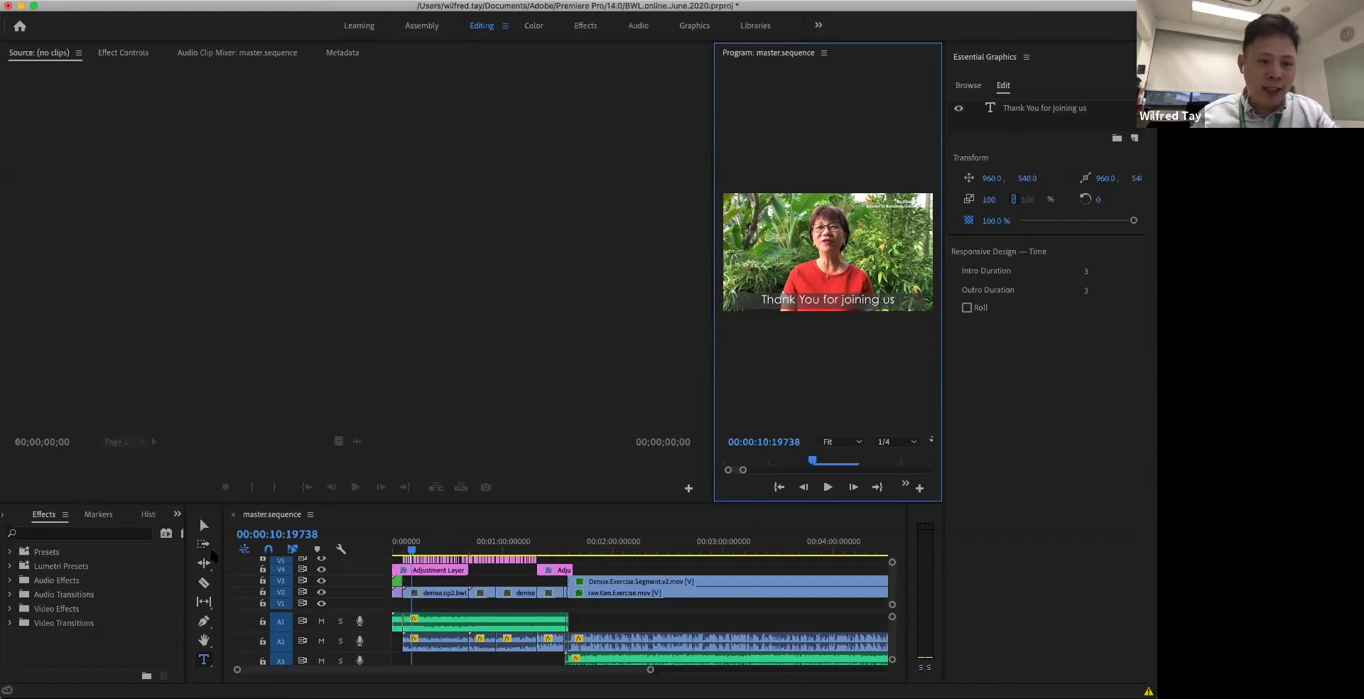
# Open the advisor title in the upper part of the frame for text editing and widen the Program monitor.
pyautogui.press('v')
pyautogui.click(900, 206)
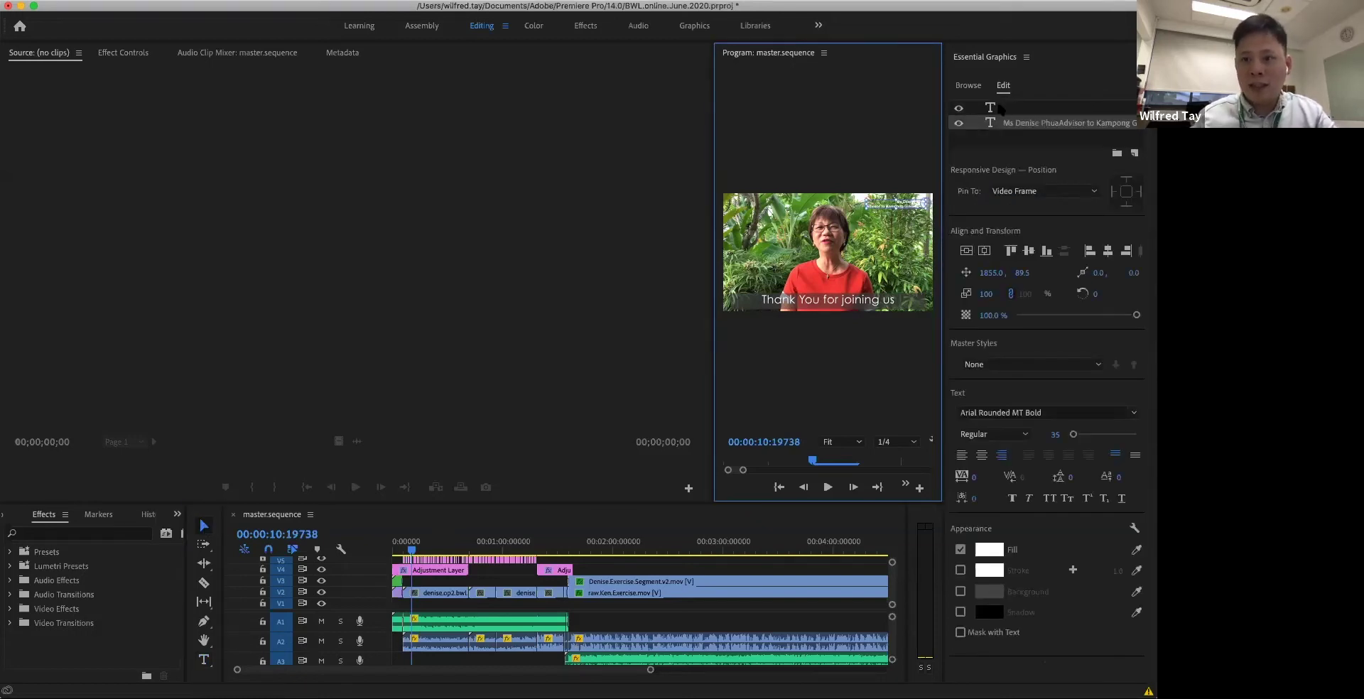
pyautogui.click(913, 203)
pyautogui.doubleClick(913, 203)
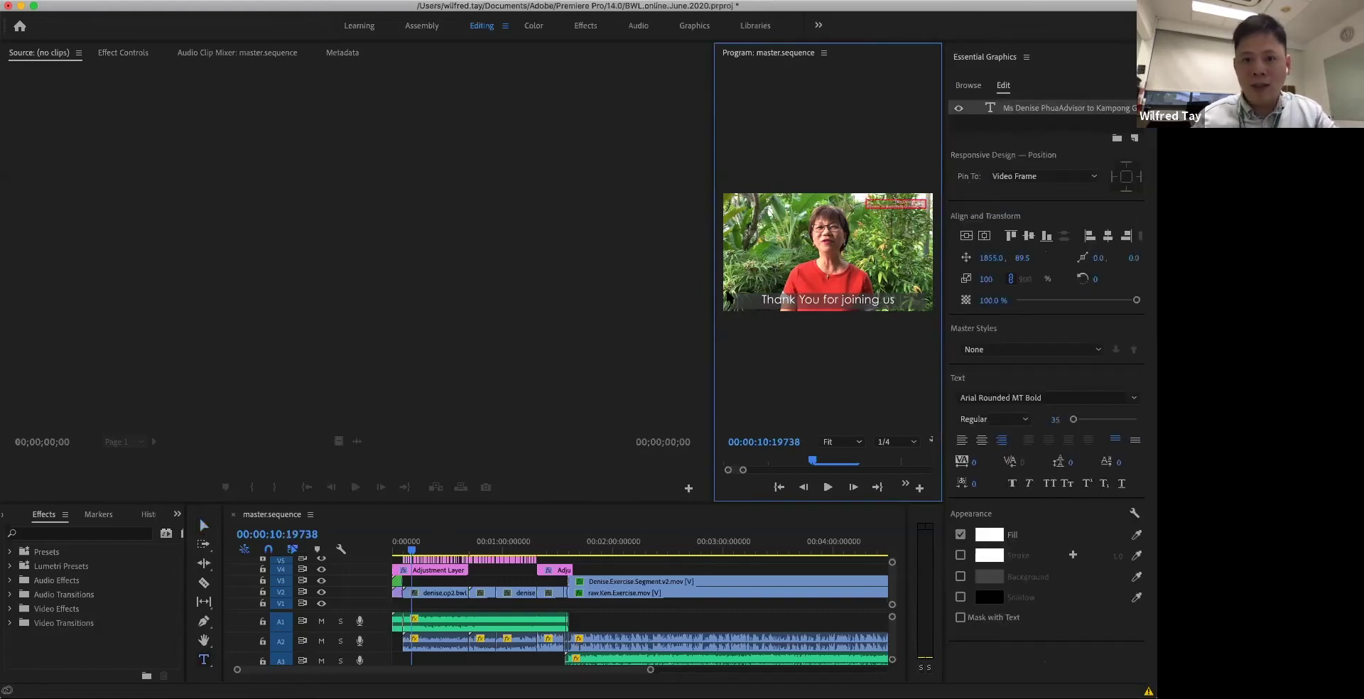
pyautogui.moveTo(675, 244); pyautogui.dragTo(325, 244)
pyautogui.click(863, 125)
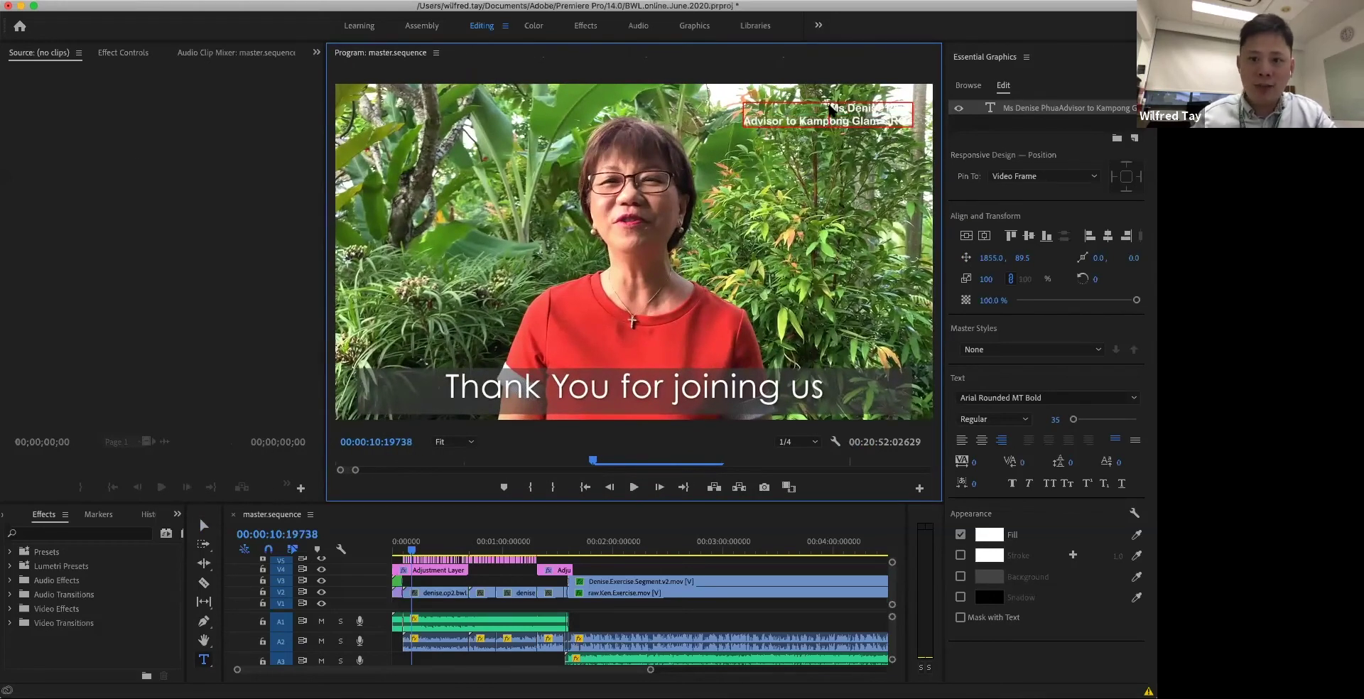
# Turn on a background behind the whole advisor title text and accept 090909 as its colour.
pyautogui.press('super+a')
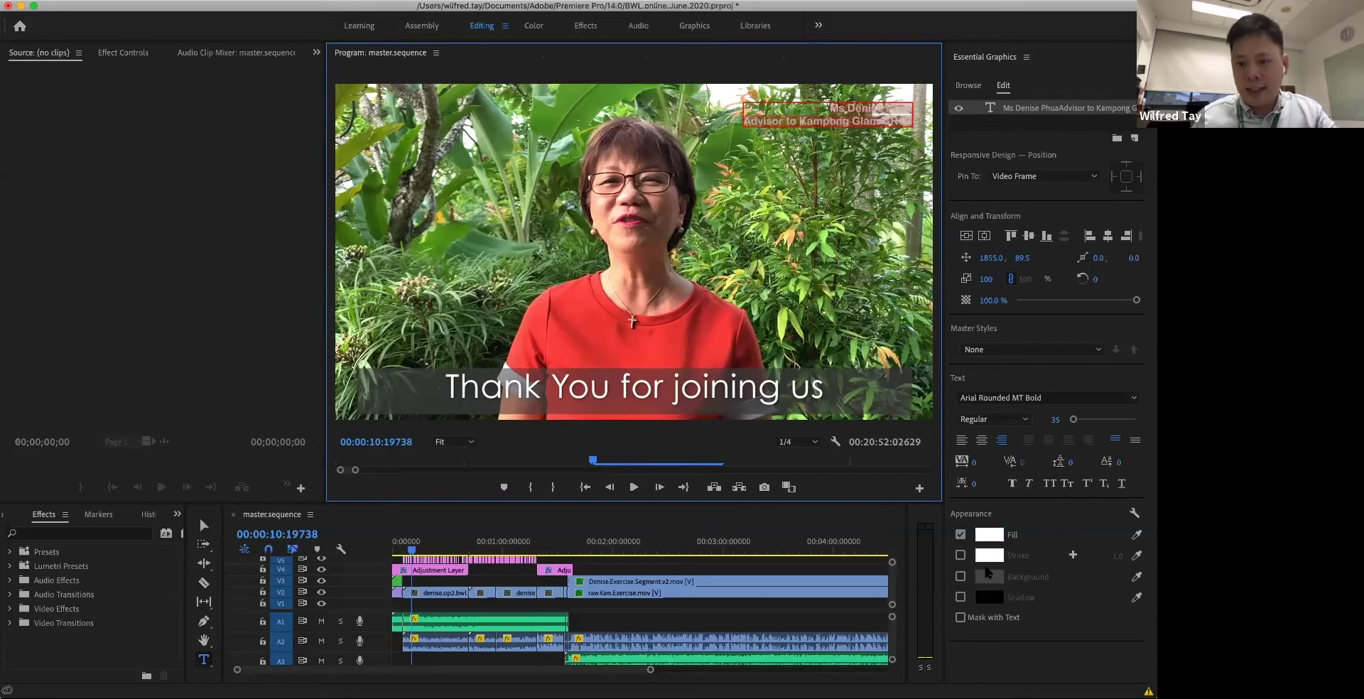
pyautogui.click(960, 576)
pyautogui.click(989, 576)
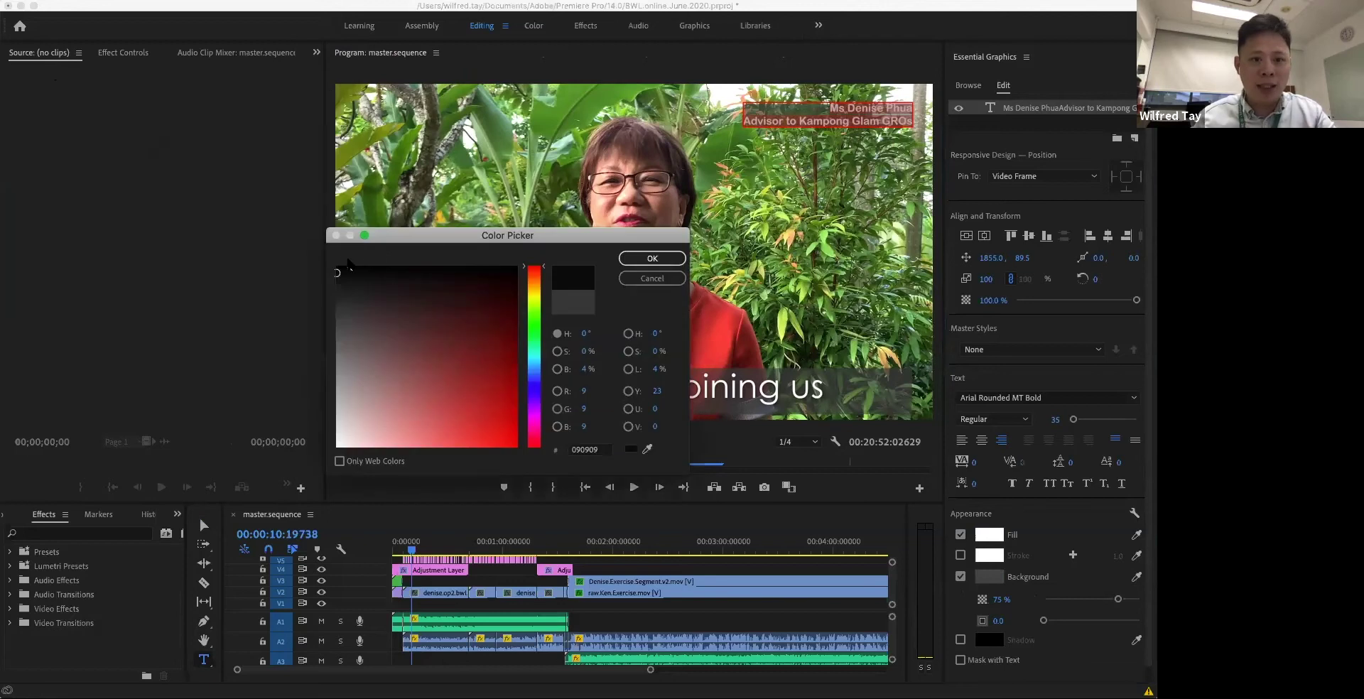
pyautogui.click(670, 260)
pyautogui.click(817, 114)
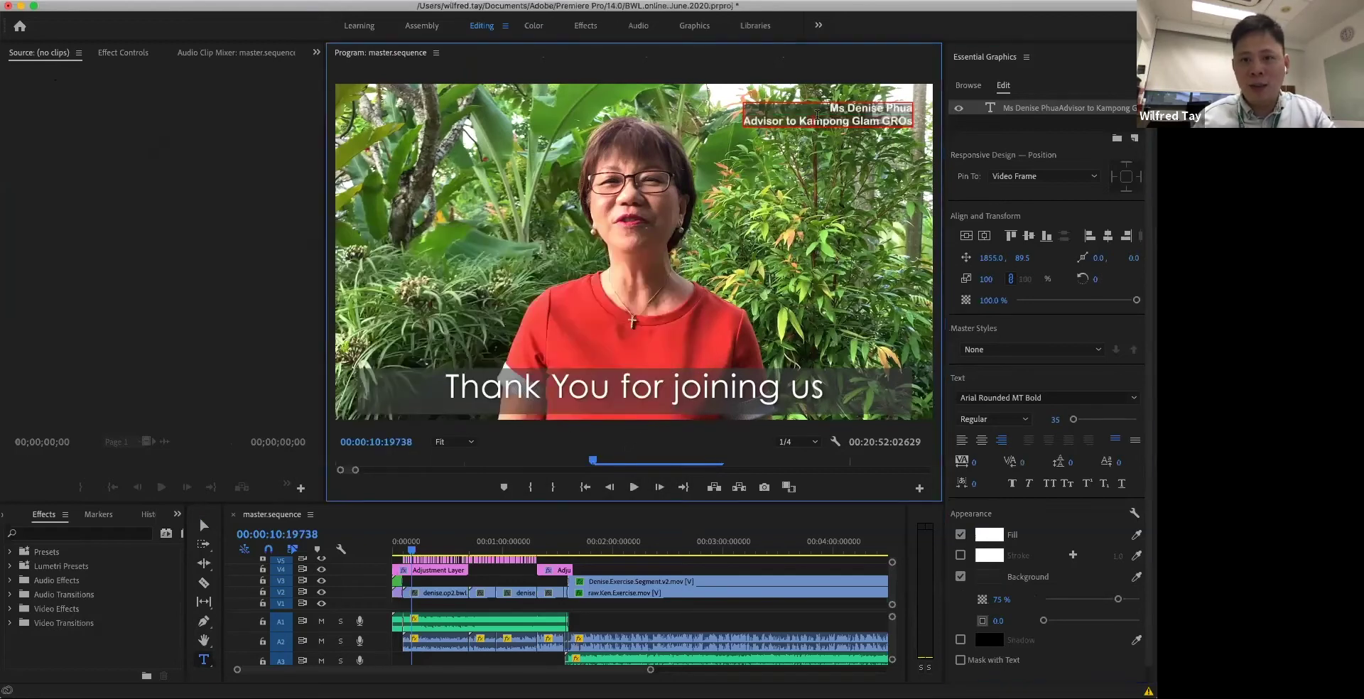
pyautogui.click(204, 525)
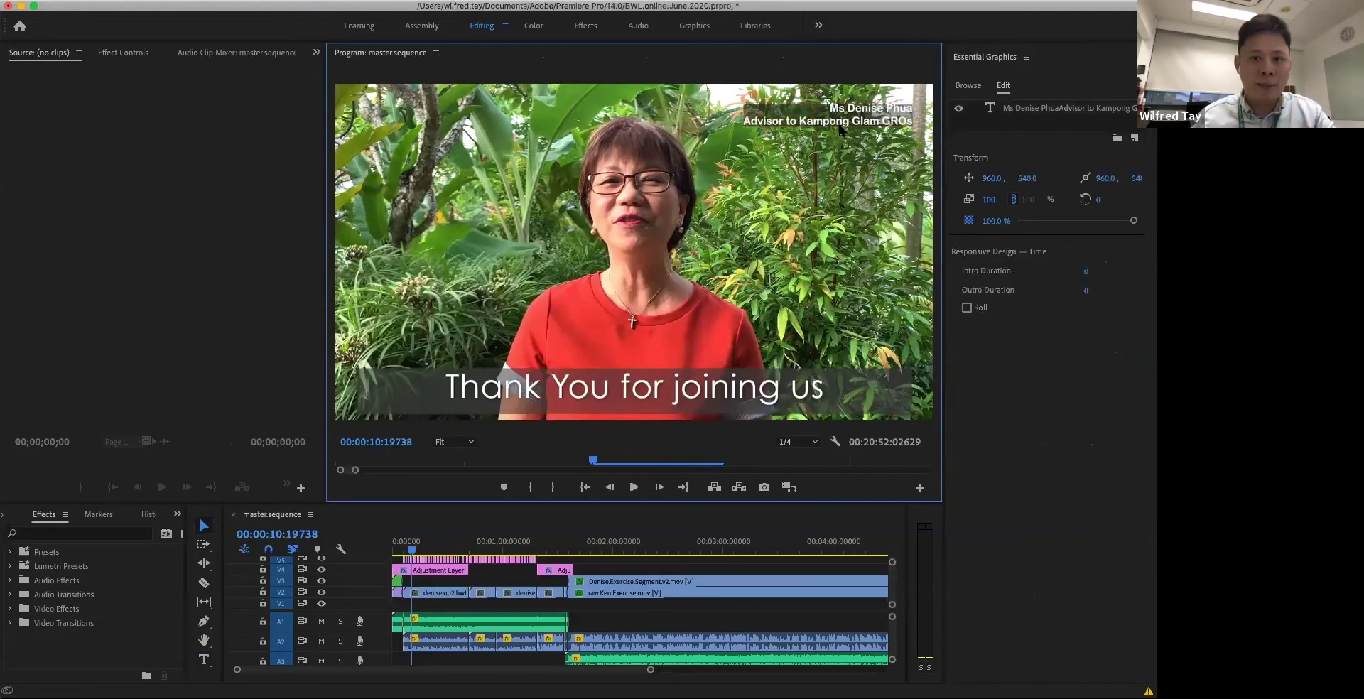
# Select all of the advisor title text again and raise its background opacity to 100%.
pyautogui.doubleClick(806, 114)
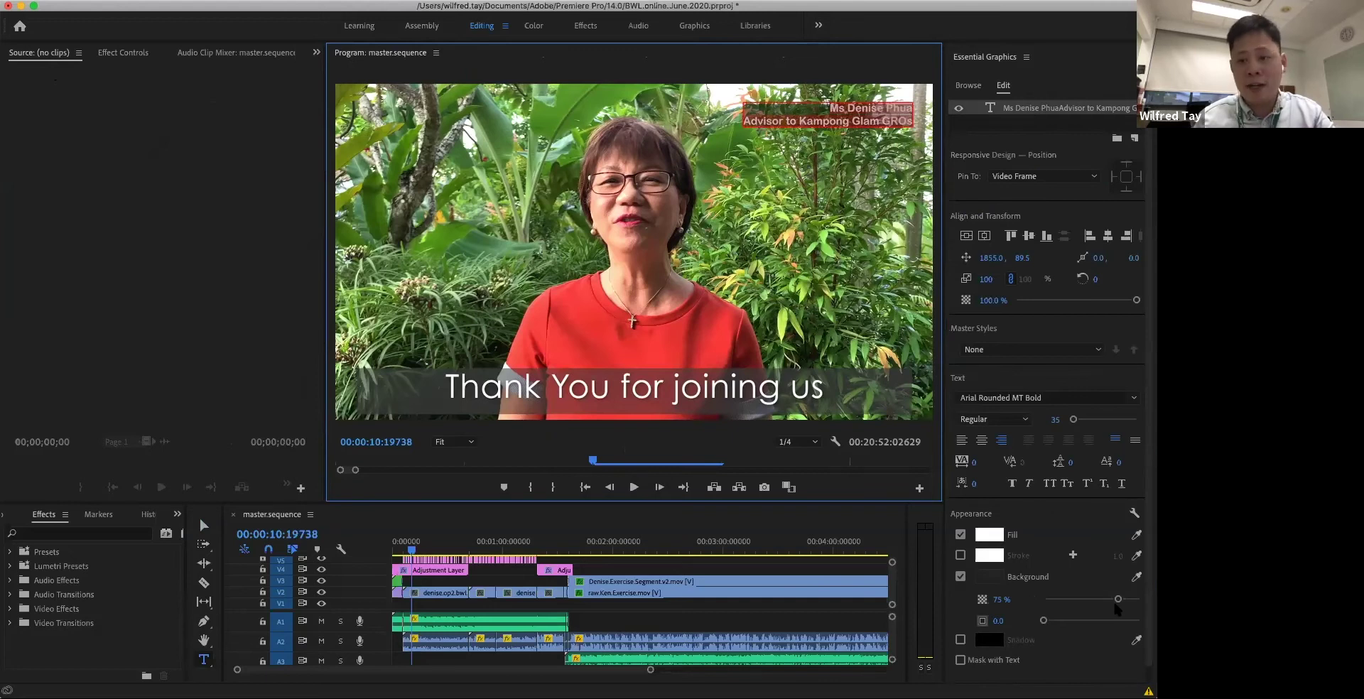
pyautogui.moveTo(1118, 599)
pyautogui.mouseDown()
pyautogui.moveTo(1025, 603)
pyautogui.moveTo(1140, 600)
pyautogui.mouseUp()
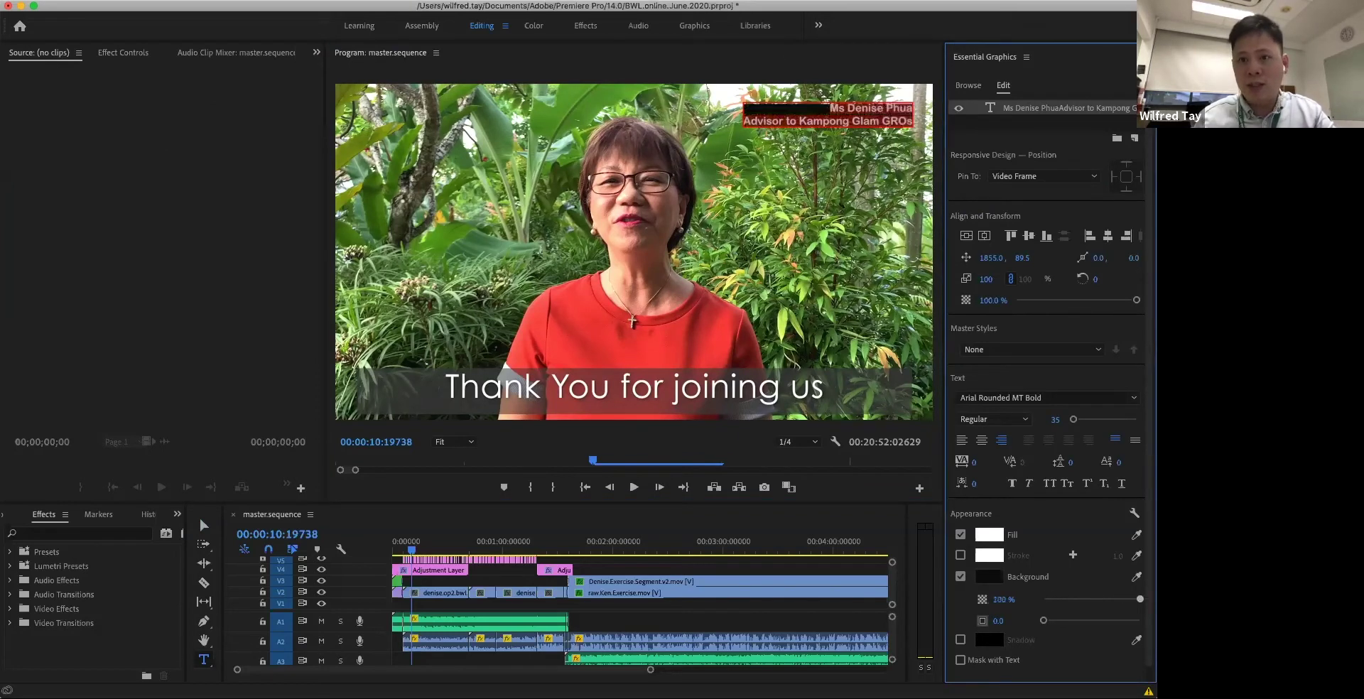
pyautogui.click(204, 526)
pyautogui.click(484, 238)
# Enlarge the background box around the advisor title to a size value of 30.1.
pyautogui.click(816, 116)
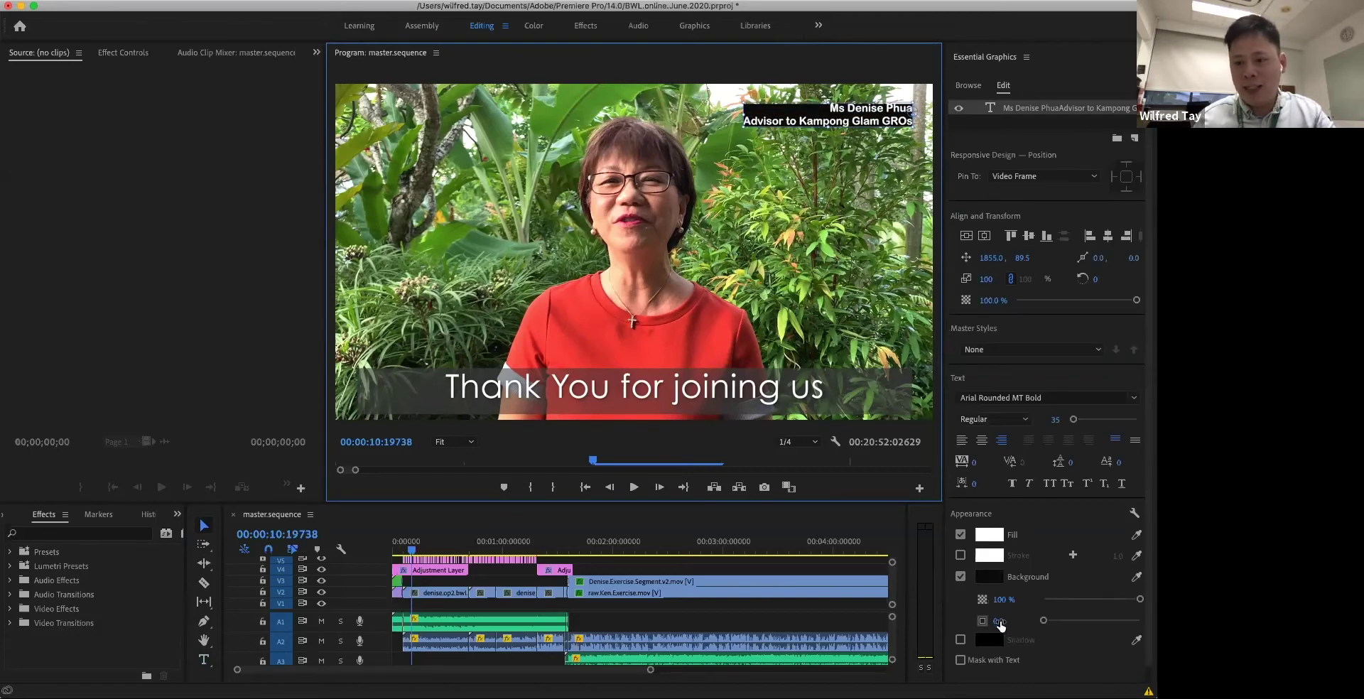
pyautogui.moveTo(1044, 620); pyautogui.dragTo(1073, 623)
pyautogui.click(534, 274)
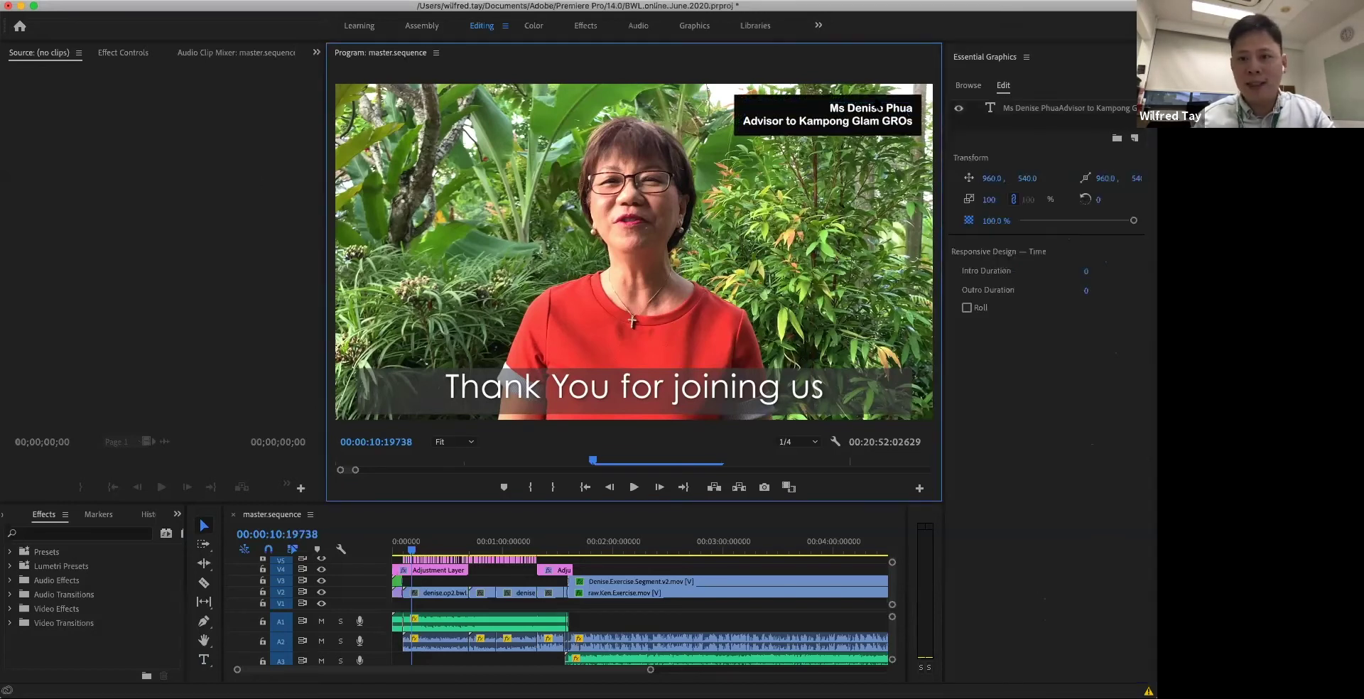
# Select the advisor title in the frame and try to open its list of fonts.
pyautogui.click(852, 113)
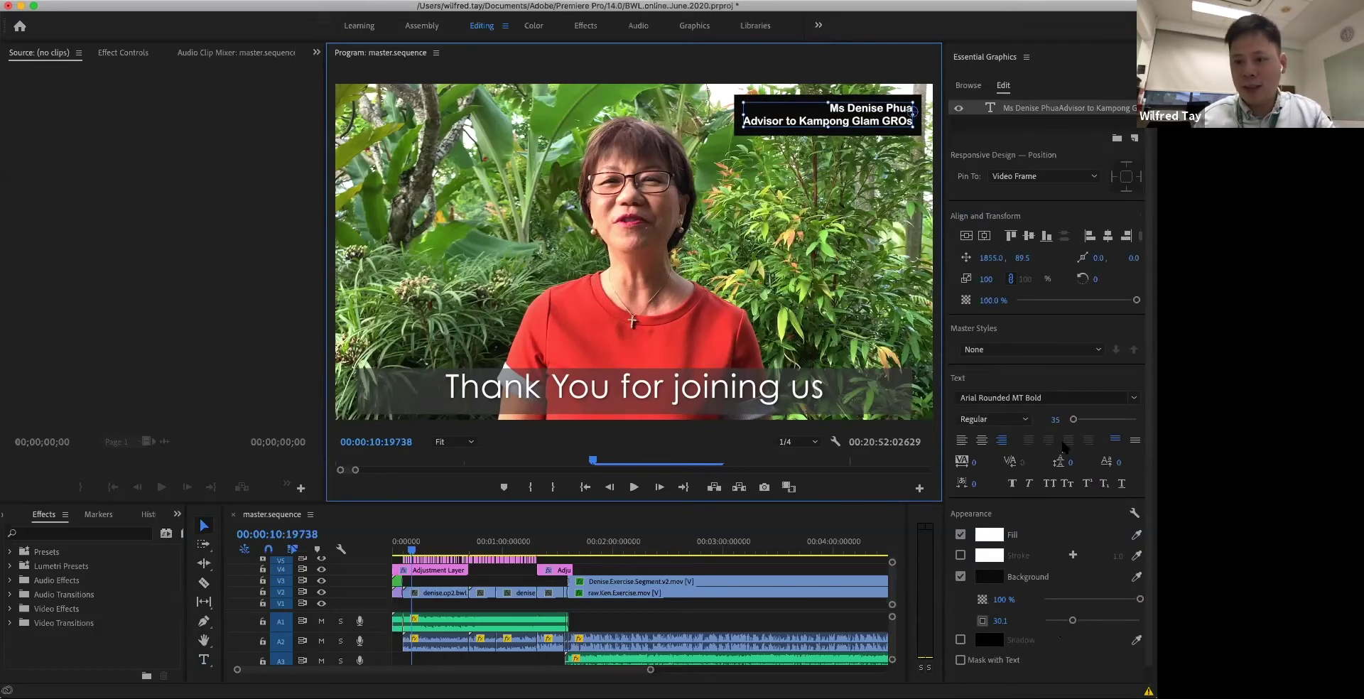
pyautogui.click(1134, 398)
pyautogui.click(1134, 401)
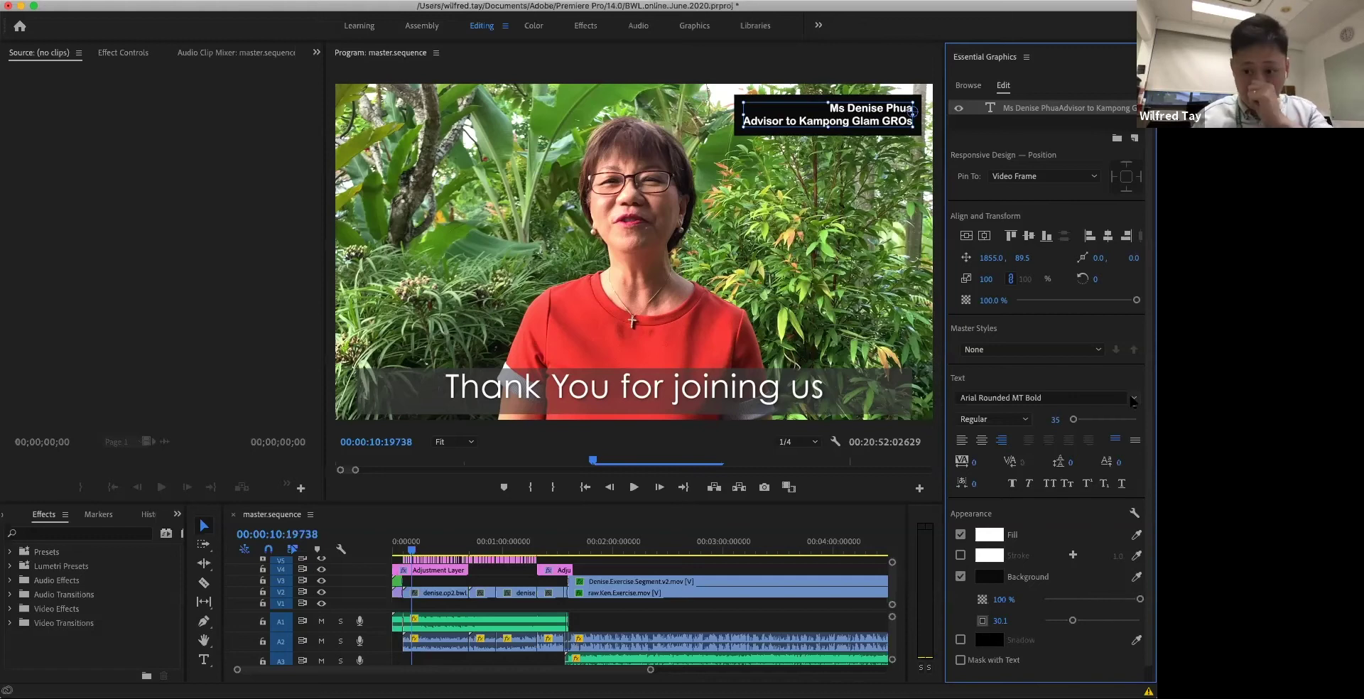
pyautogui.click(1133, 400)
pyautogui.click(1133, 397)
pyautogui.click(1134, 398)
pyautogui.click(1134, 399)
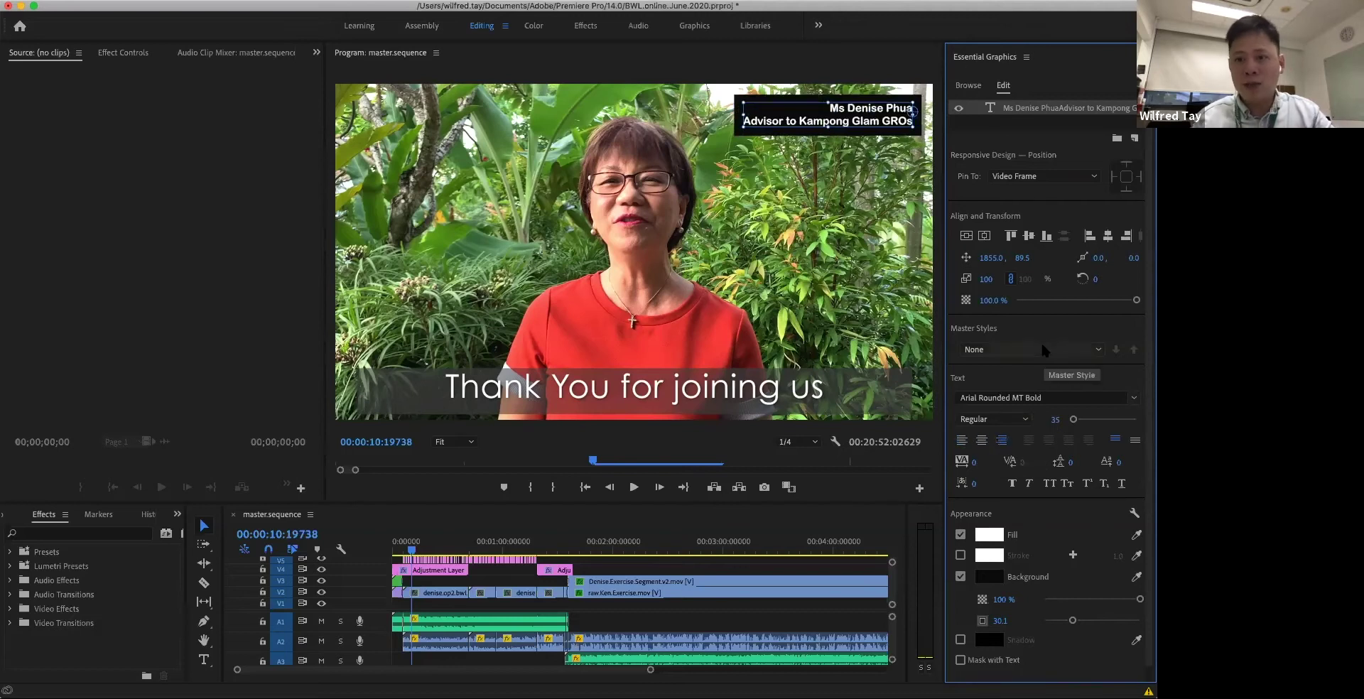
# Reselect the advisor title with the Selection tool and try shifting its horizontal position value.
pyautogui.click(757, 136)
pyautogui.doubleClick(799, 108)
pyautogui.click(806, 91)
pyautogui.click(806, 90)
pyautogui.click(807, 91)
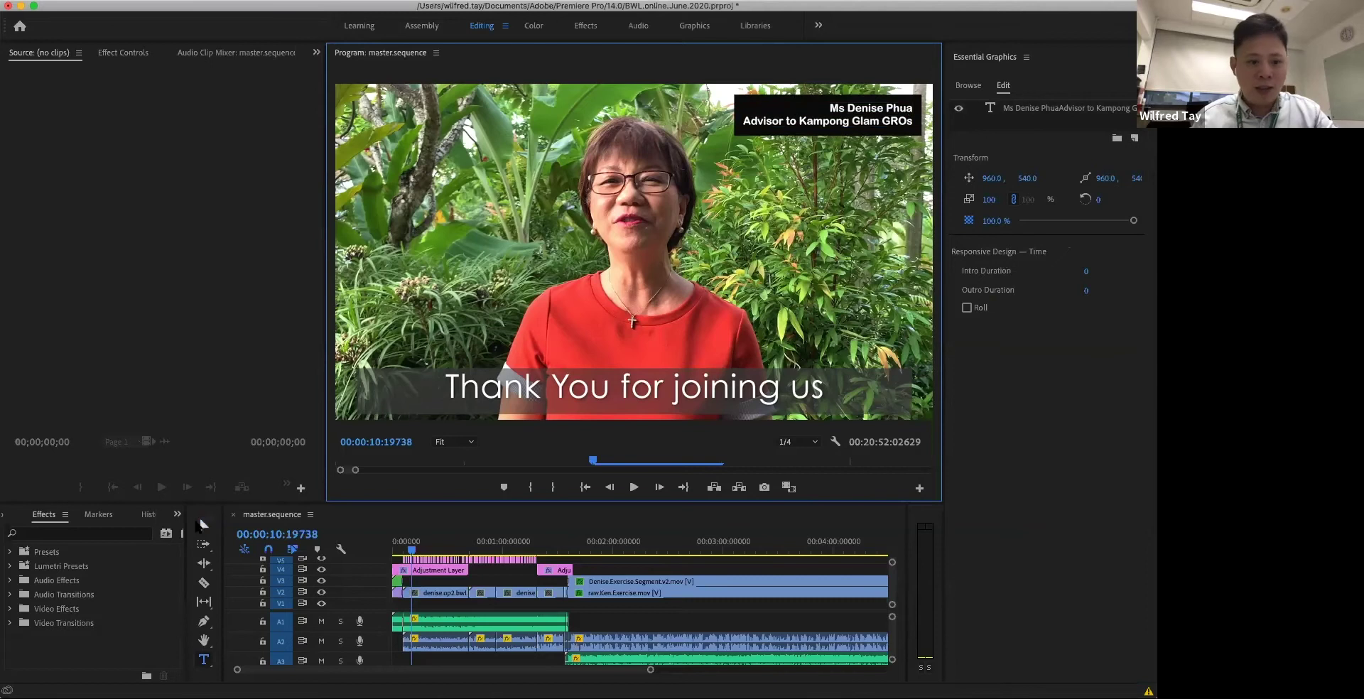
pyautogui.press('v')
pyautogui.click(956, 112)
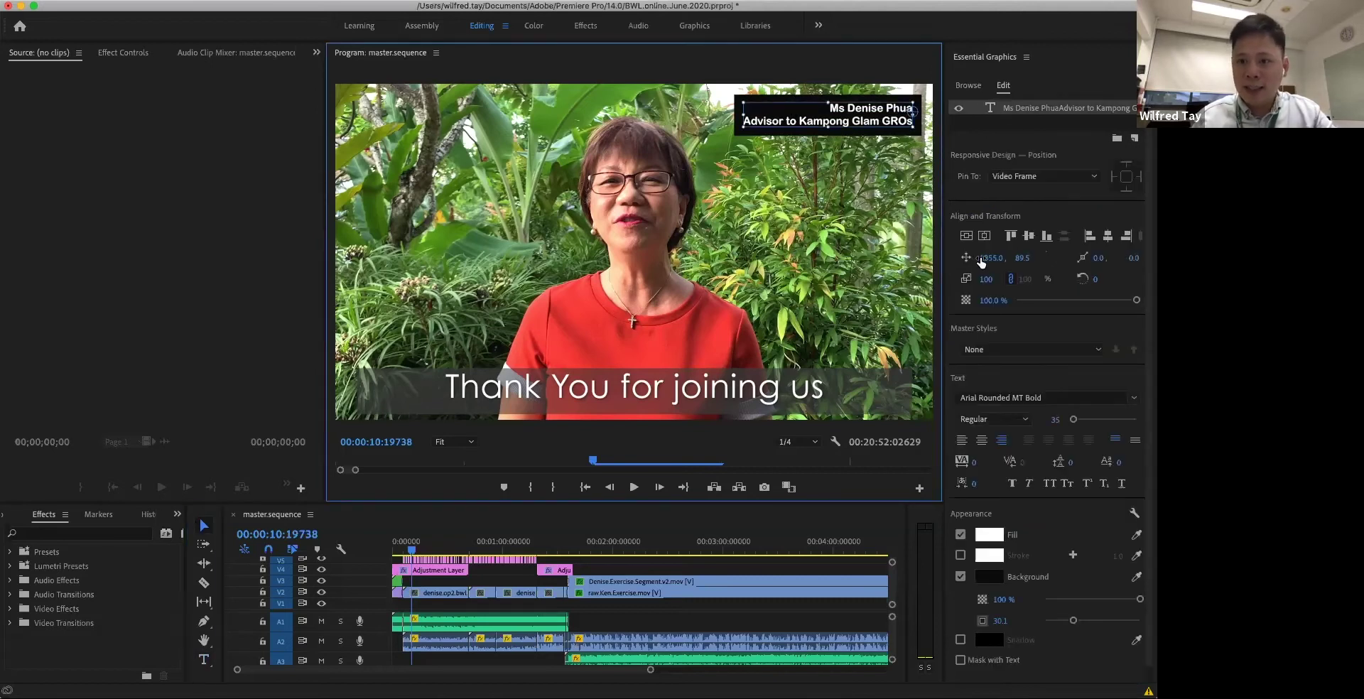
pyautogui.moveTo(997, 263); pyautogui.dragTo(1030, 257)
# Undo the advisor title's position shift and the background added behind its text.
pyautogui.hotkey('ctrl', 'shift', 'c')
pyautogui.hotkey('ctrl', 'z')
pyautogui.hotkey('ctrl', 'z')
pyautogui.hotkey('ctrl', 'z')
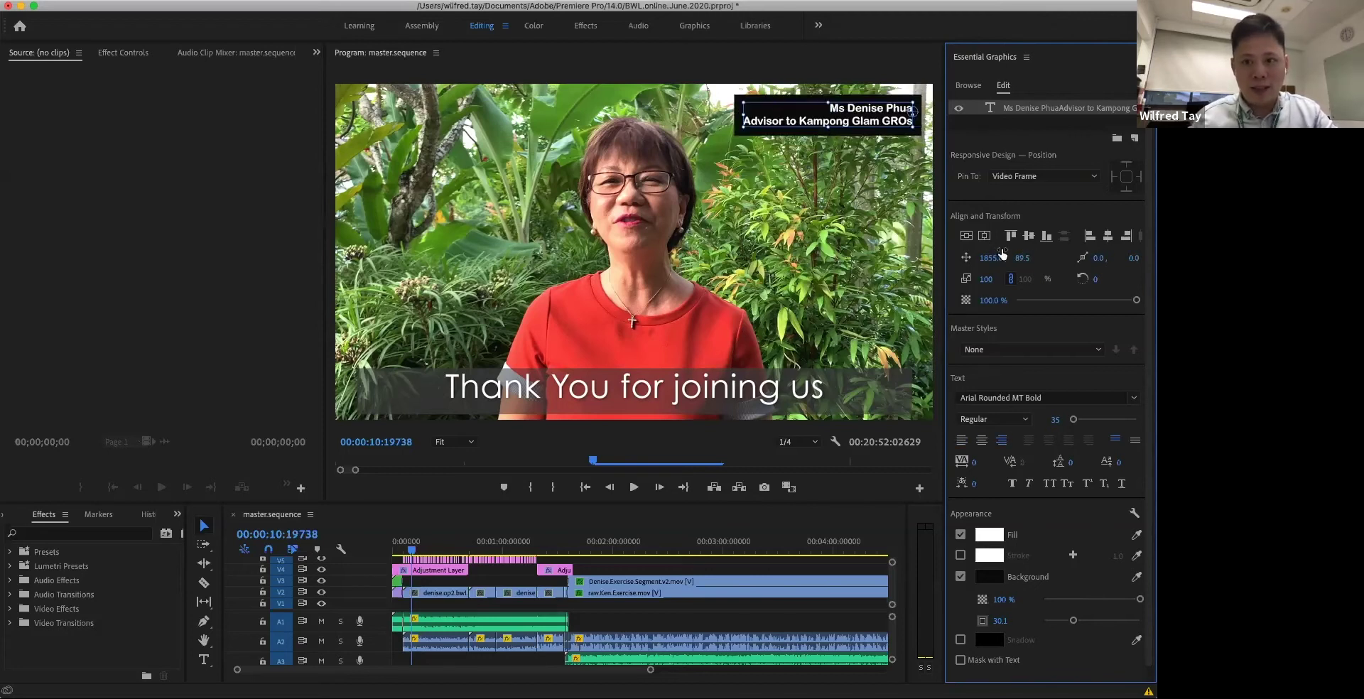
pyautogui.hotkey('ctrl', 'z')
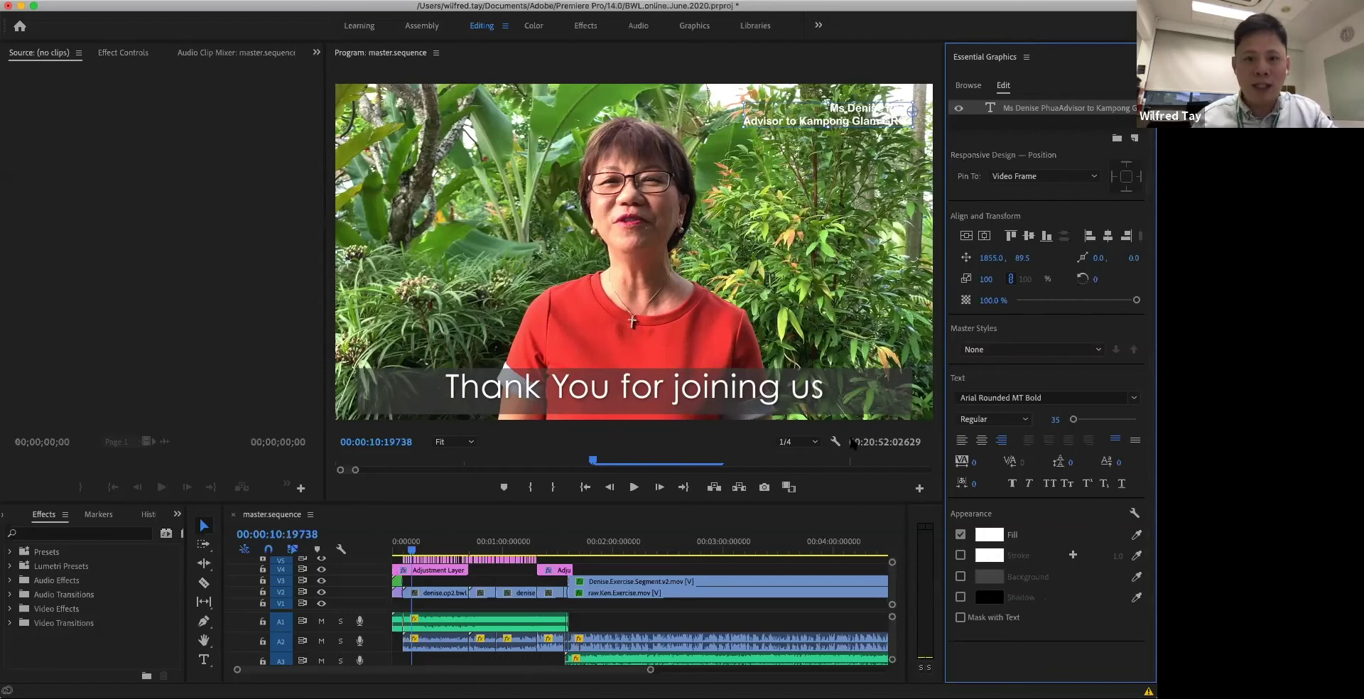
# Open the "Thank You for joining us" subtitle for text editing and enlarge the timeline area by shrinking the Program monitor.
pyautogui.scroll(2, 500, 574)
pyautogui.scroll(1, 500, 574)
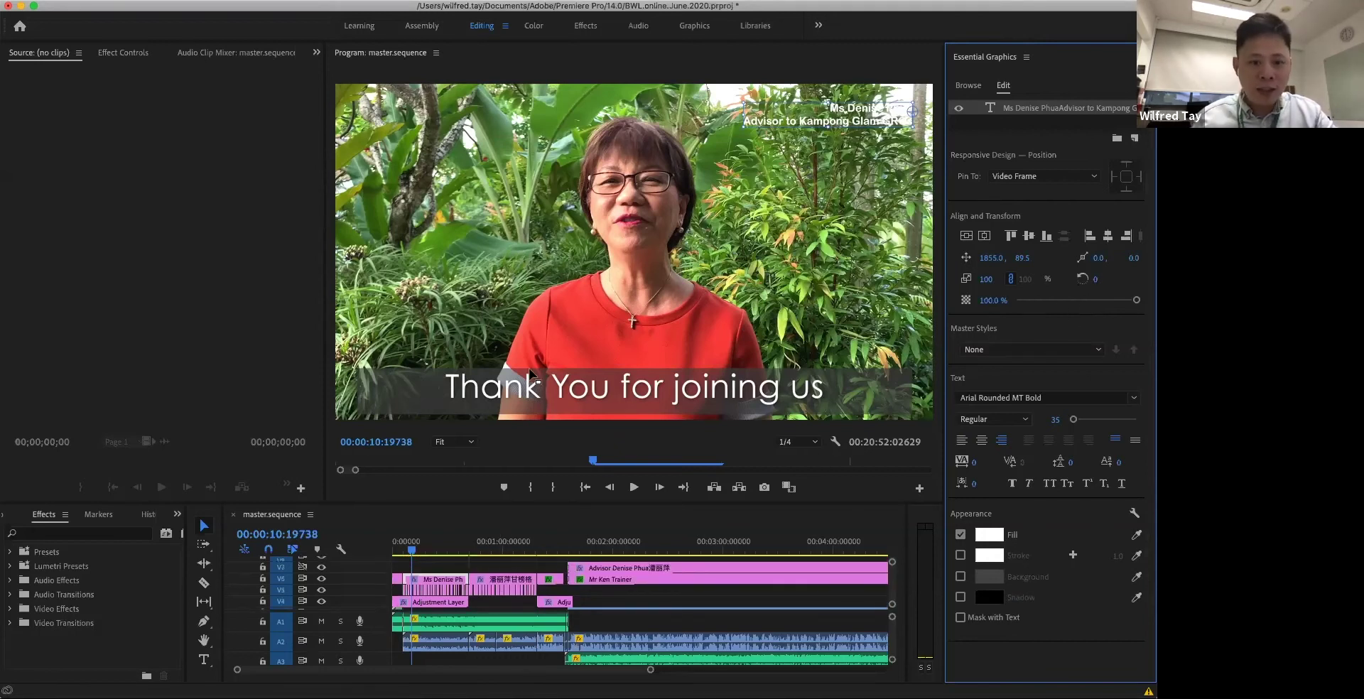
pyautogui.doubleClick(507, 398)
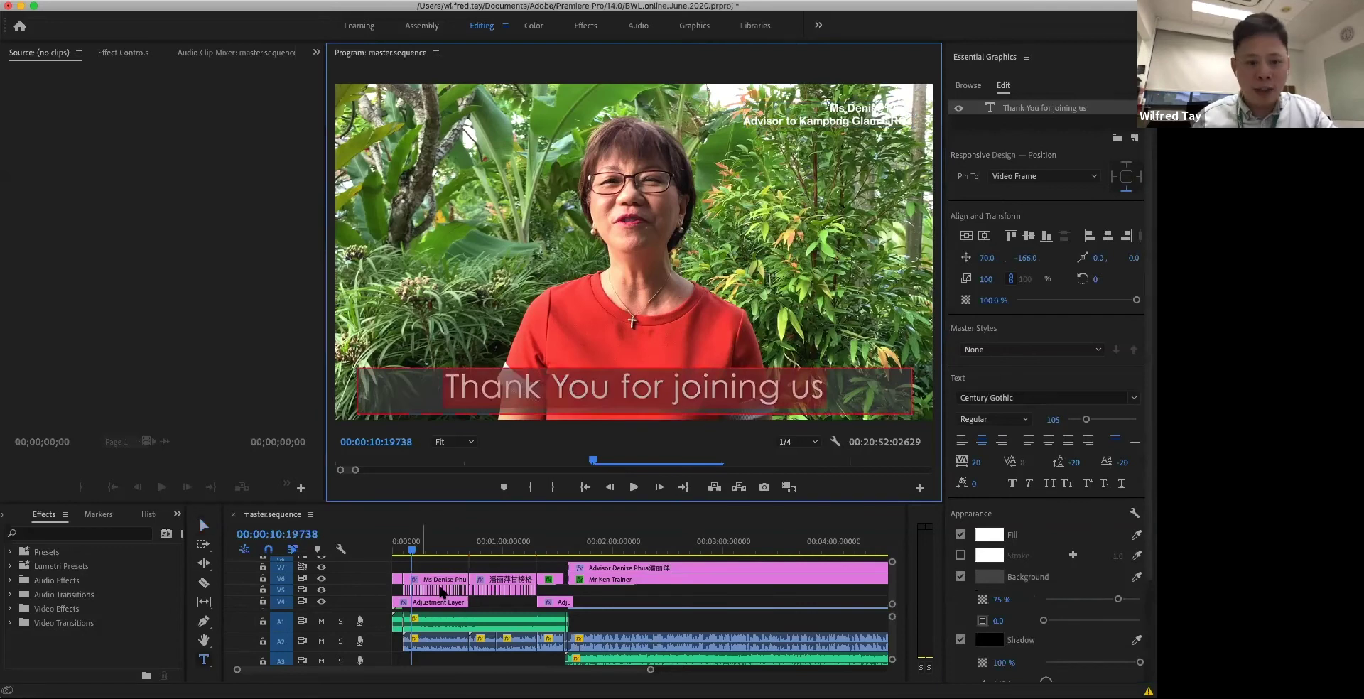
pyautogui.moveTo(199, 503); pyautogui.dragTo(199, 285)
pyautogui.moveTo(323, 257); pyautogui.dragTo(432, 257)
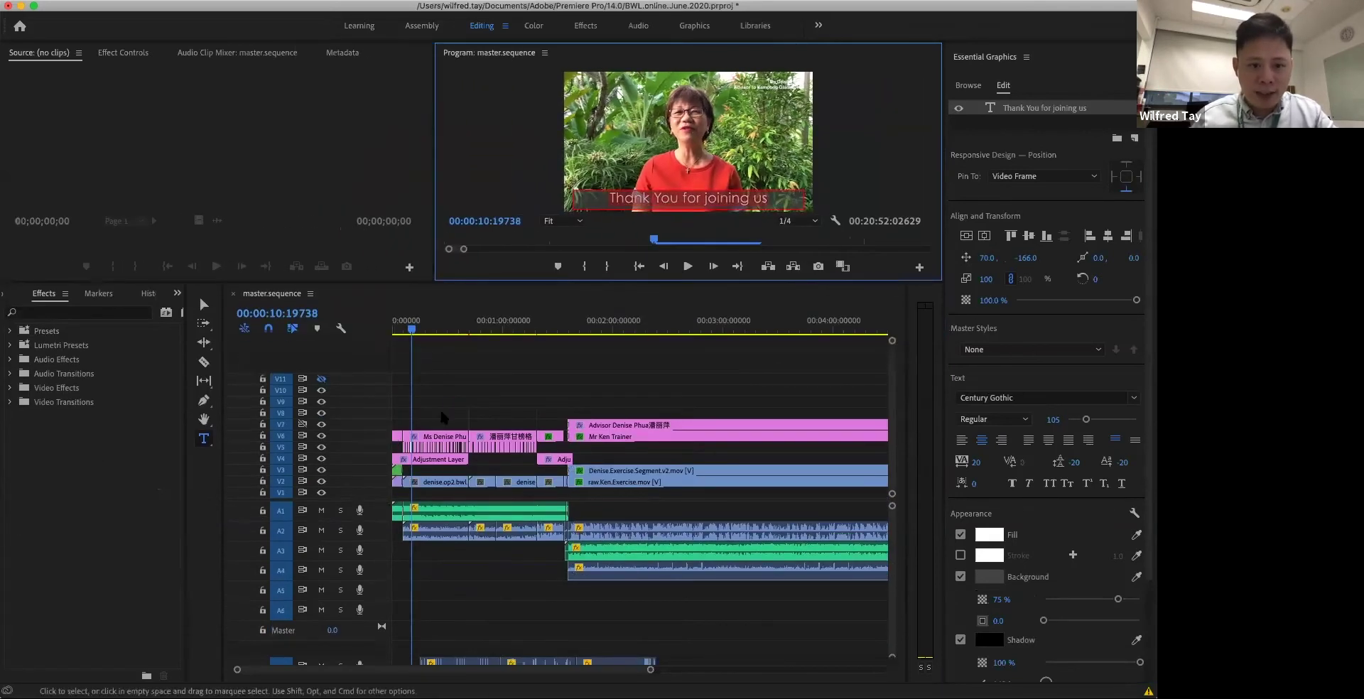
# Magnify the timeline around the opening clips and adjust the video track heights so the clips on V2 to V6 are readable.
pyautogui.scroll(3, 805, 512)
pyautogui.scroll(5, 588, 406)
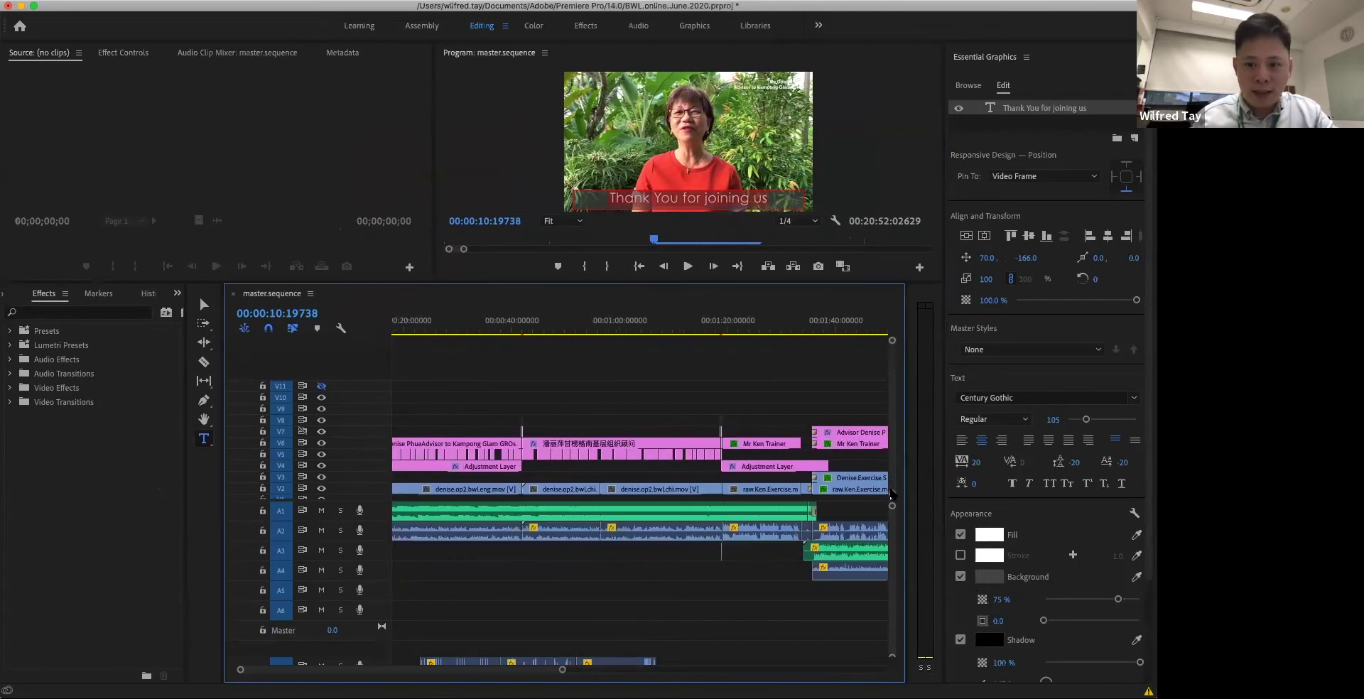
pyautogui.scroll(5, 589, 405)
pyautogui.hscroll(-2, 592, 405)
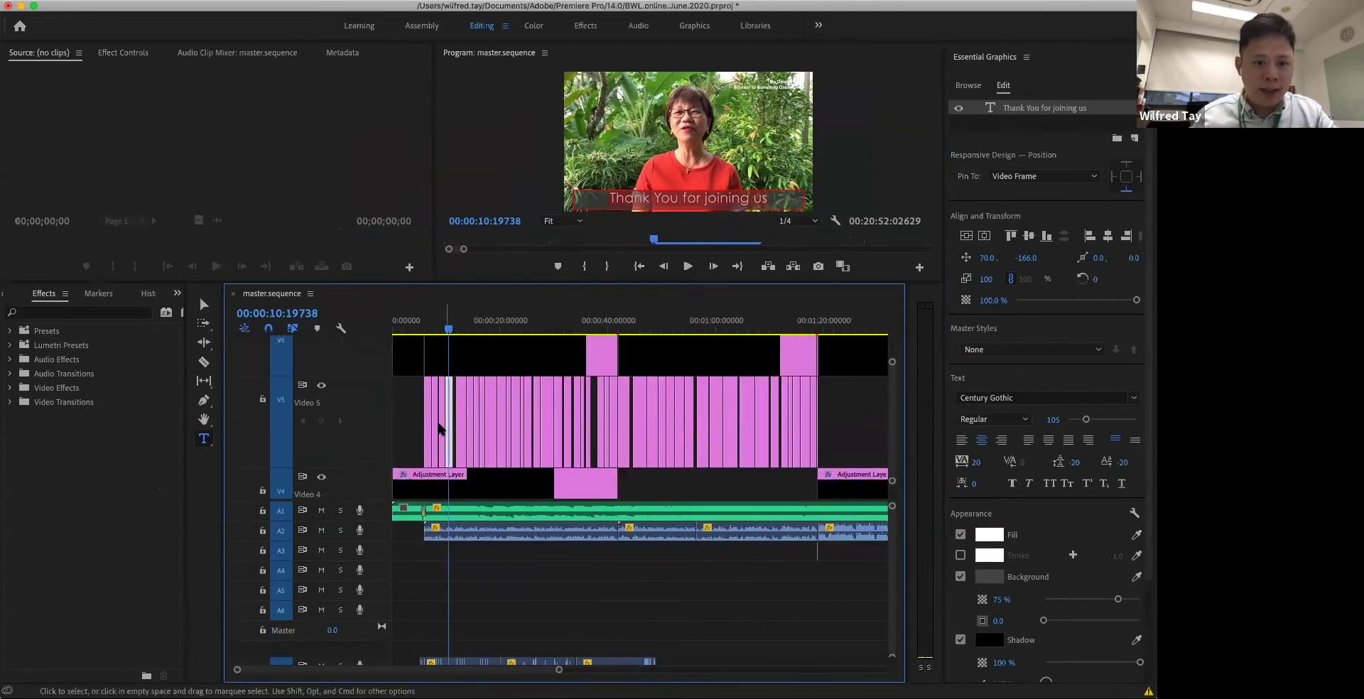
pyautogui.click(429, 470)
pyautogui.scroll(-1, 754, 402)
pyautogui.scroll(-5, 754, 402)
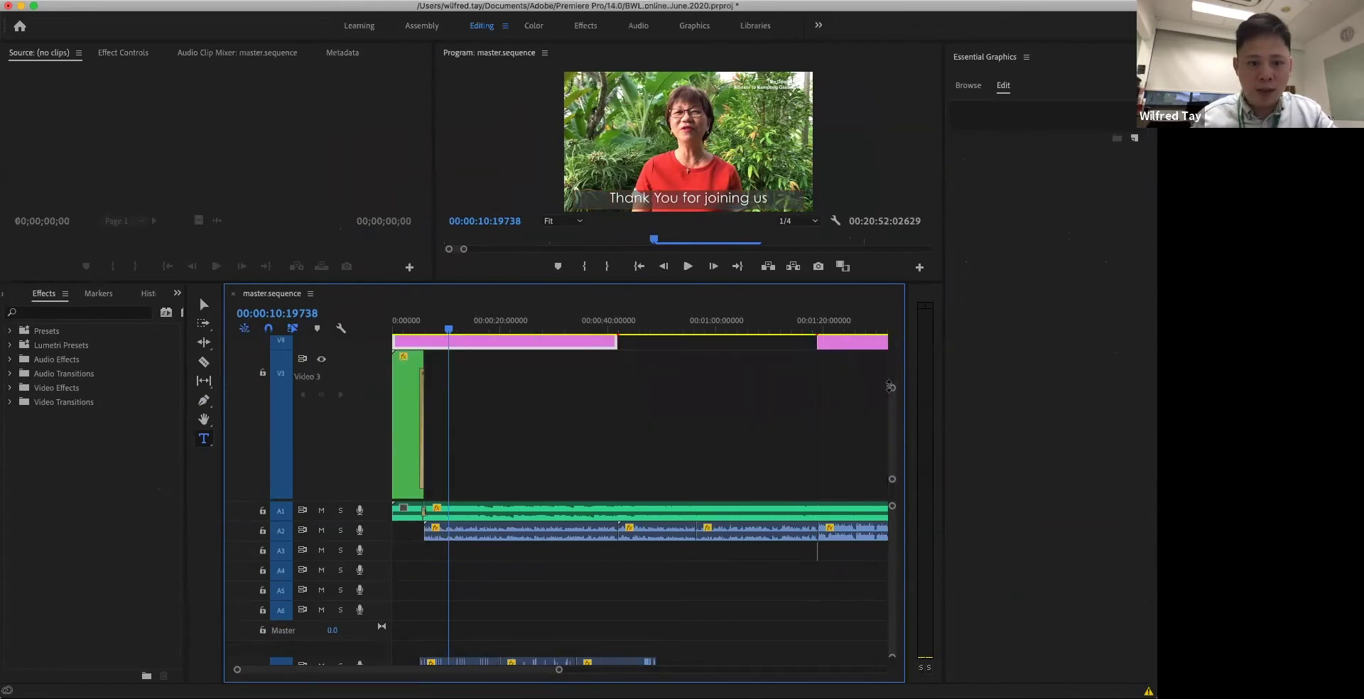
pyautogui.scroll(-3, 682, 444)
# Inspect the text settings of the advisor title clip on V6, and select the "Thank You for joining us" clip on V5.
pyautogui.click(581, 387)
pyautogui.click(204, 304)
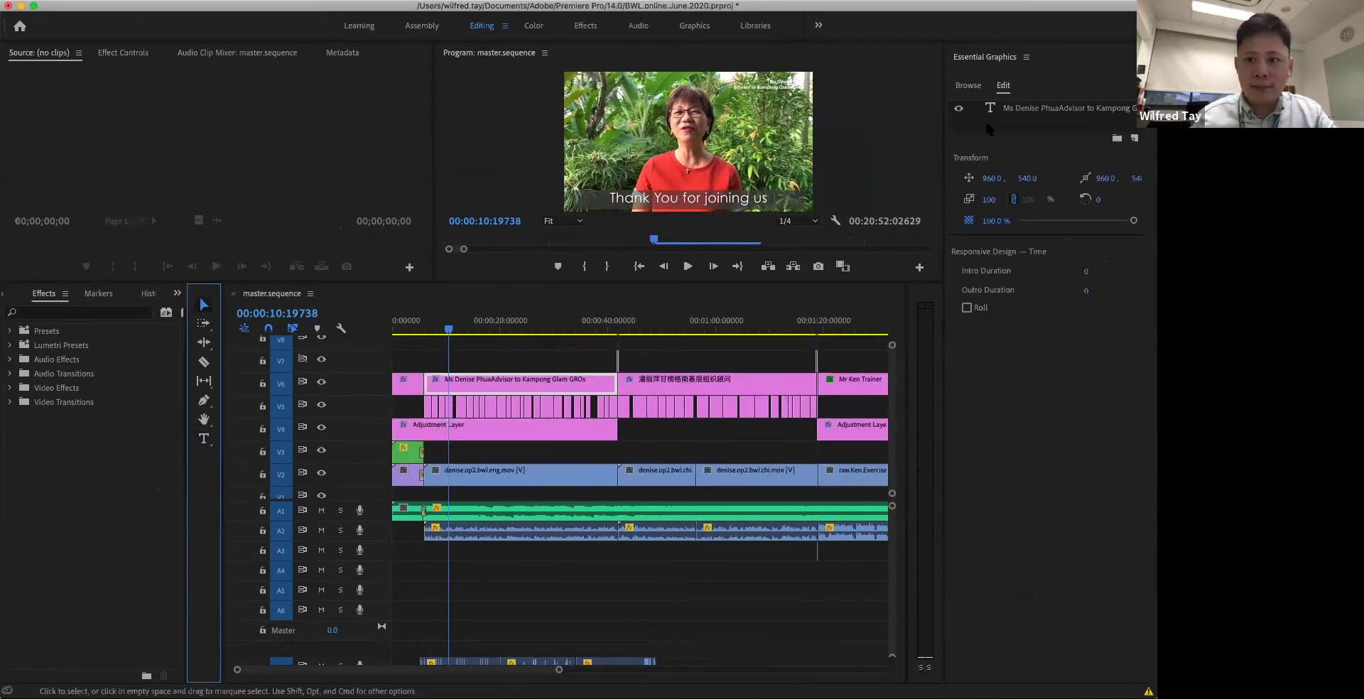
pyautogui.click(1044, 108)
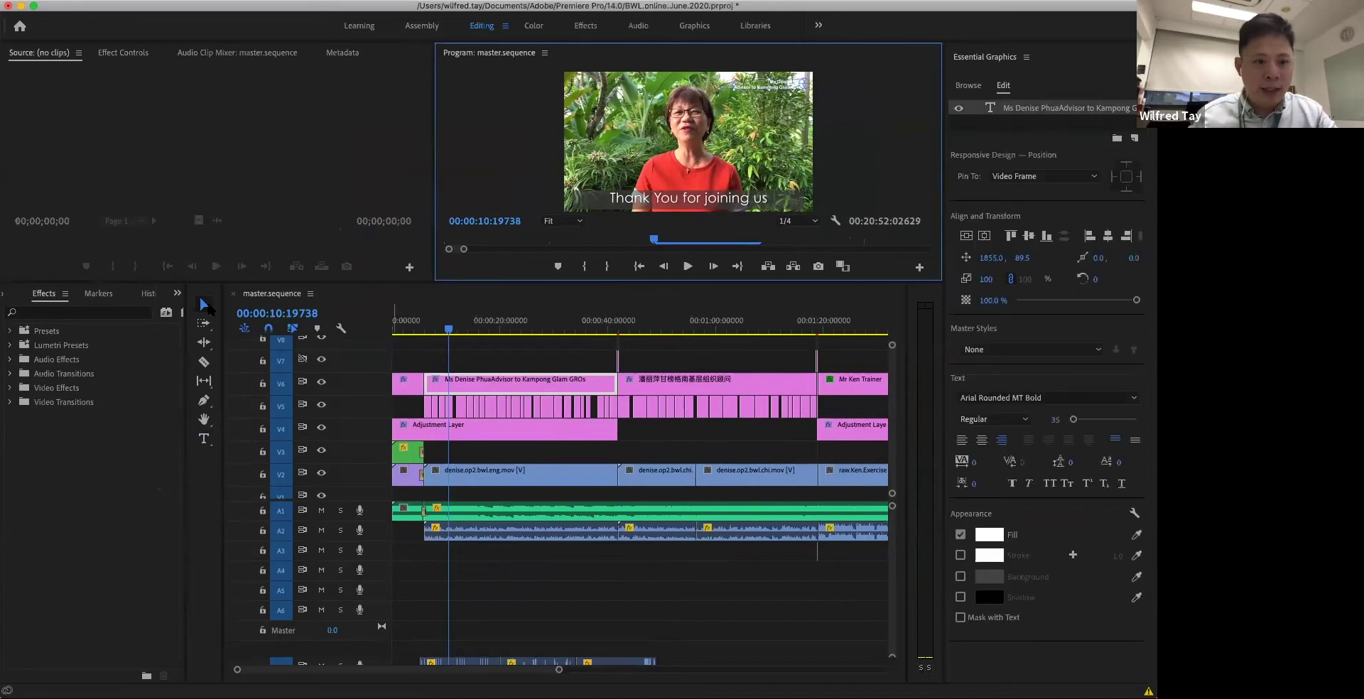
pyautogui.click(448, 404)
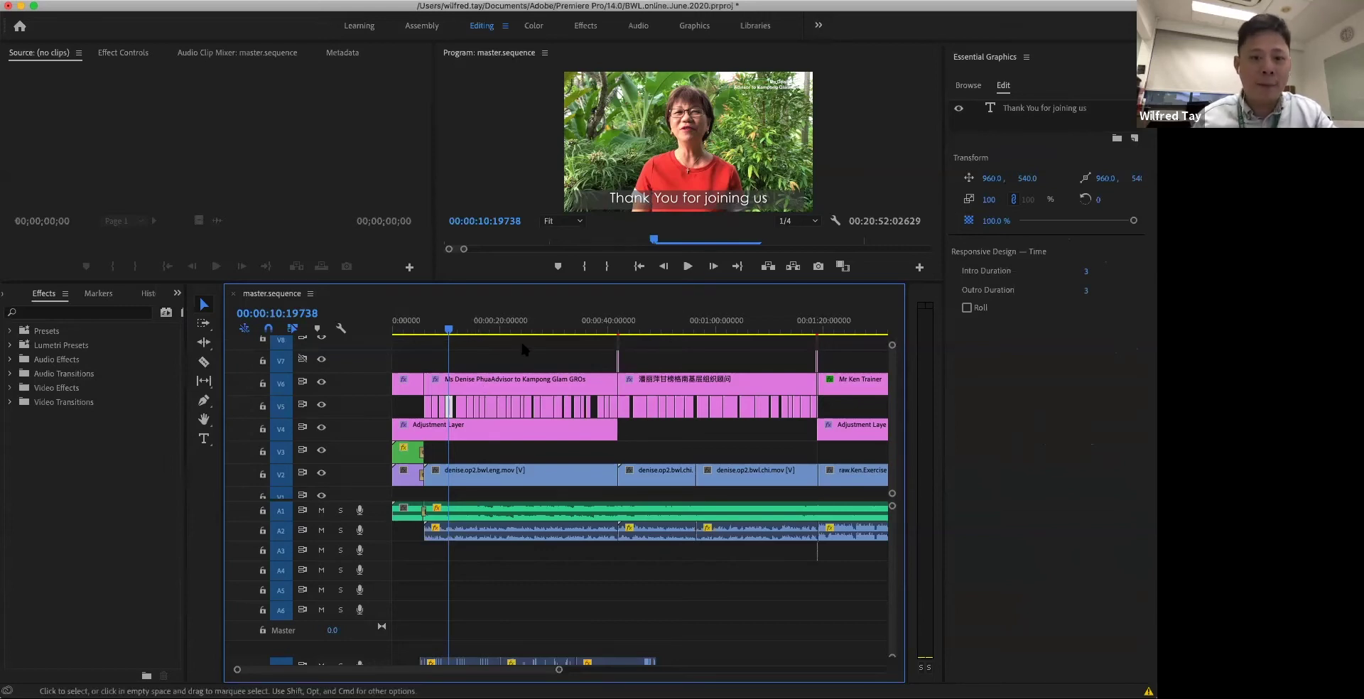
# Scrub through the subtitles on V5 to 00:00:36:10922 and select the subtitle "If it is not perfect," in the frame.
pyautogui.moveTo(451, 331); pyautogui.dragTo(480, 331)
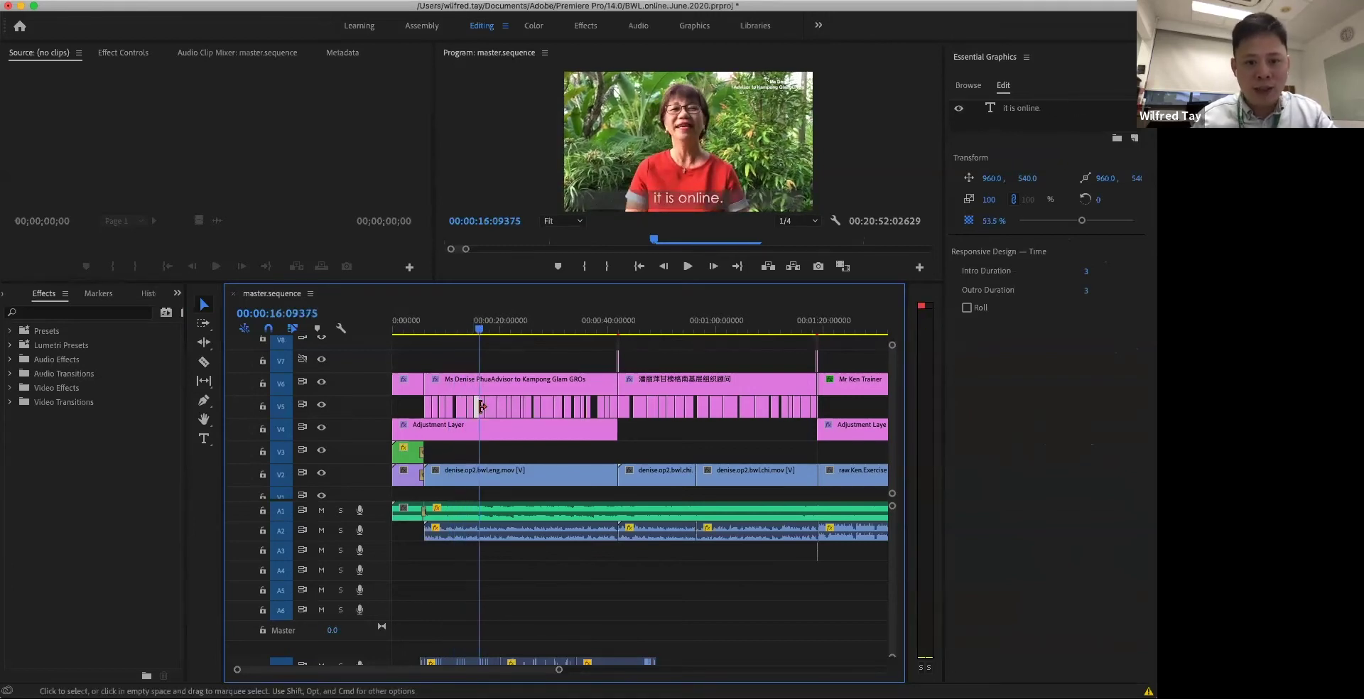
pyautogui.click(478, 384)
pyautogui.click(485, 332)
pyautogui.moveTo(485, 332); pyautogui.dragTo(548, 333)
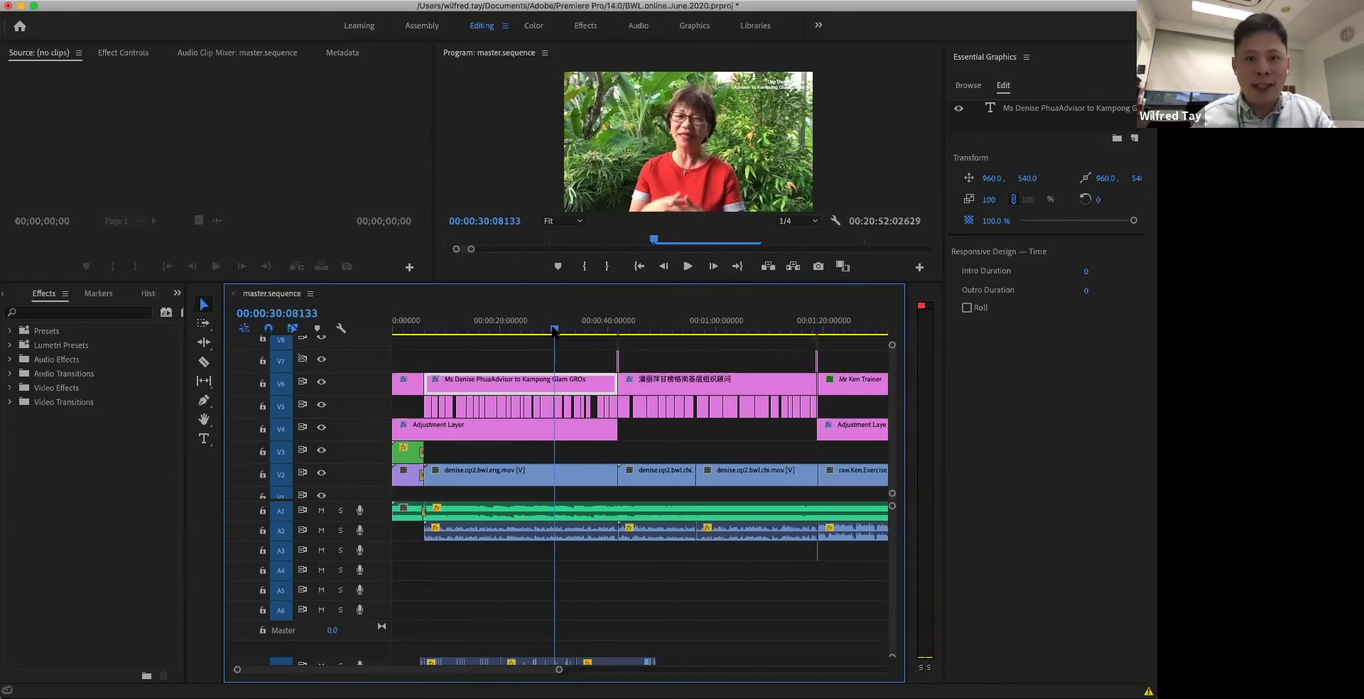
pyautogui.moveTo(554, 332); pyautogui.dragTo(586, 333)
pyautogui.click(493, 408)
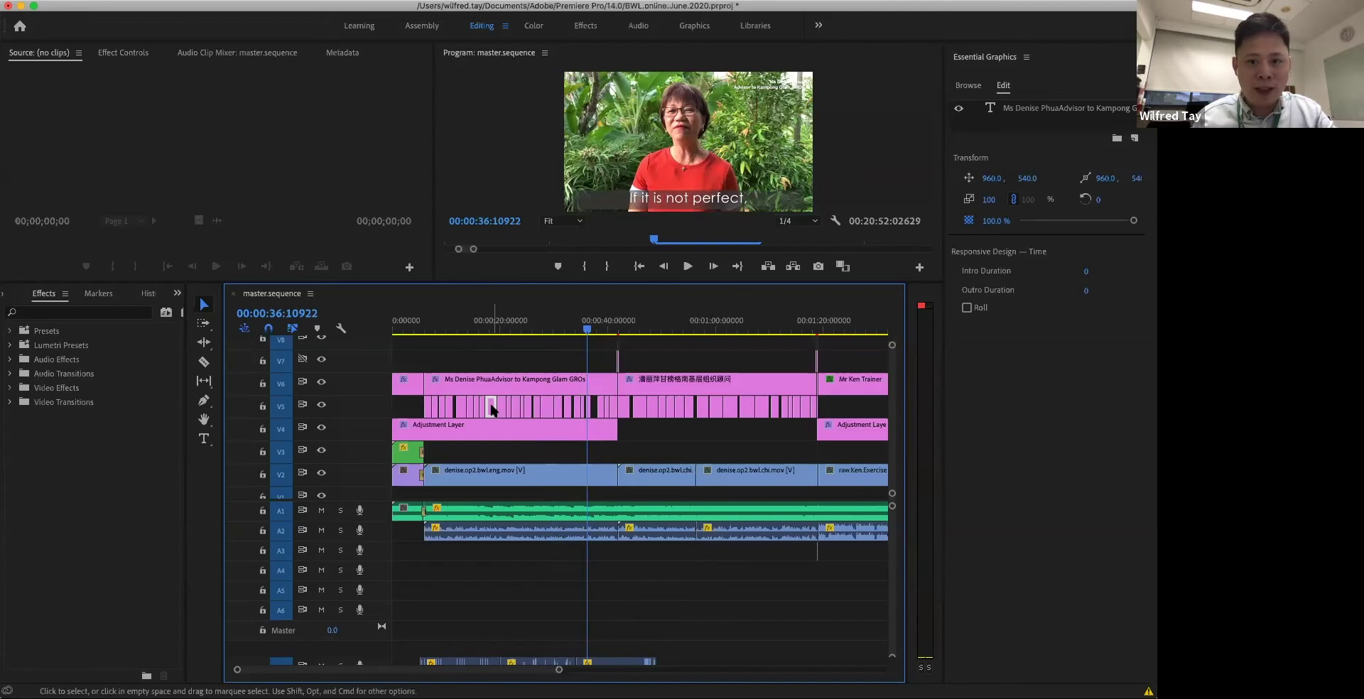
pyautogui.click(698, 202)
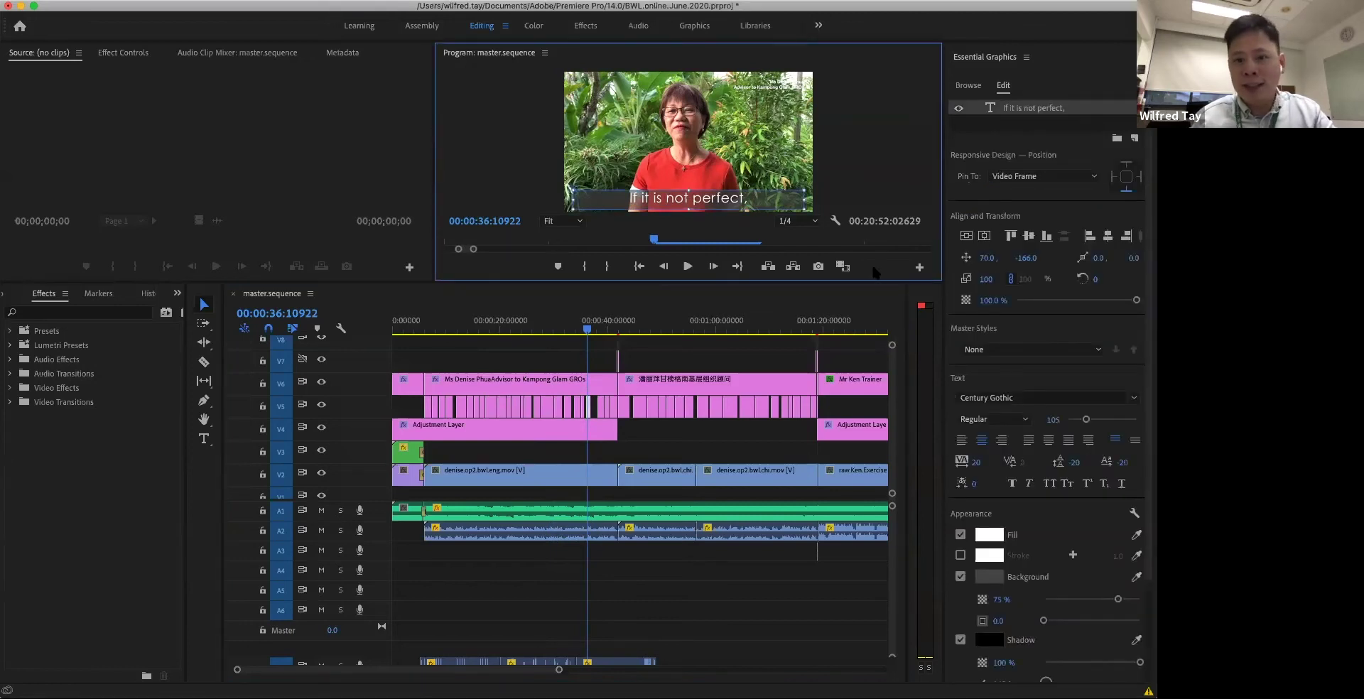
# Turn off targeting on the other video tracks and leave only V9 targeted.
pyautogui.scroll(5, 284, 377)
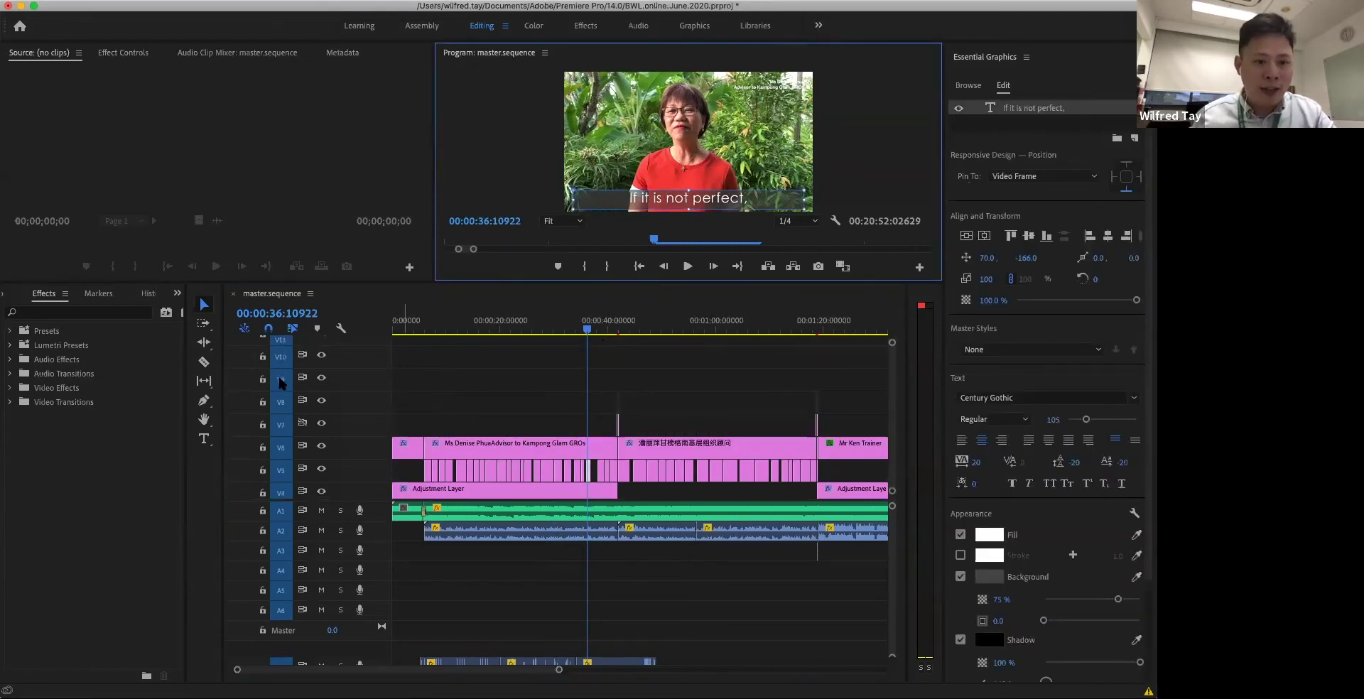
pyautogui.scroll(-3, 278, 374)
pyautogui.click(280, 357)
pyautogui.click(280, 379)
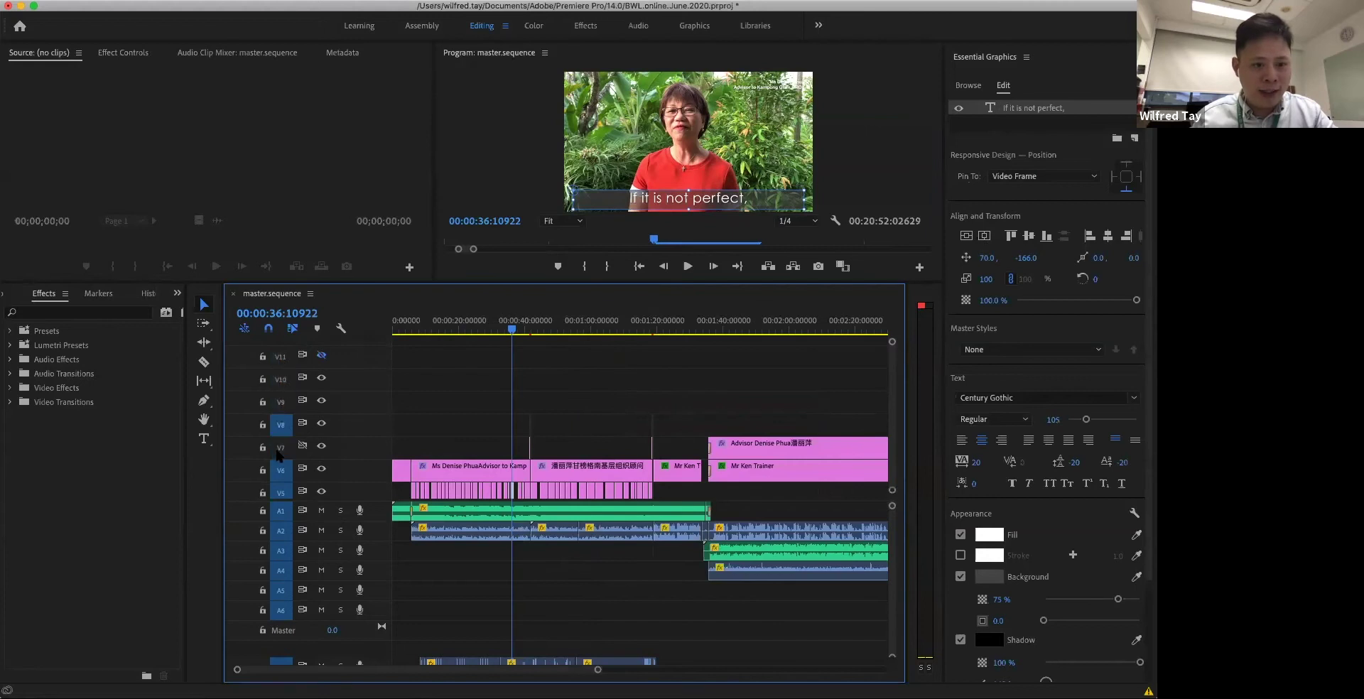
pyautogui.scroll(-3, 283, 487)
pyautogui.scroll(3, 281, 426)
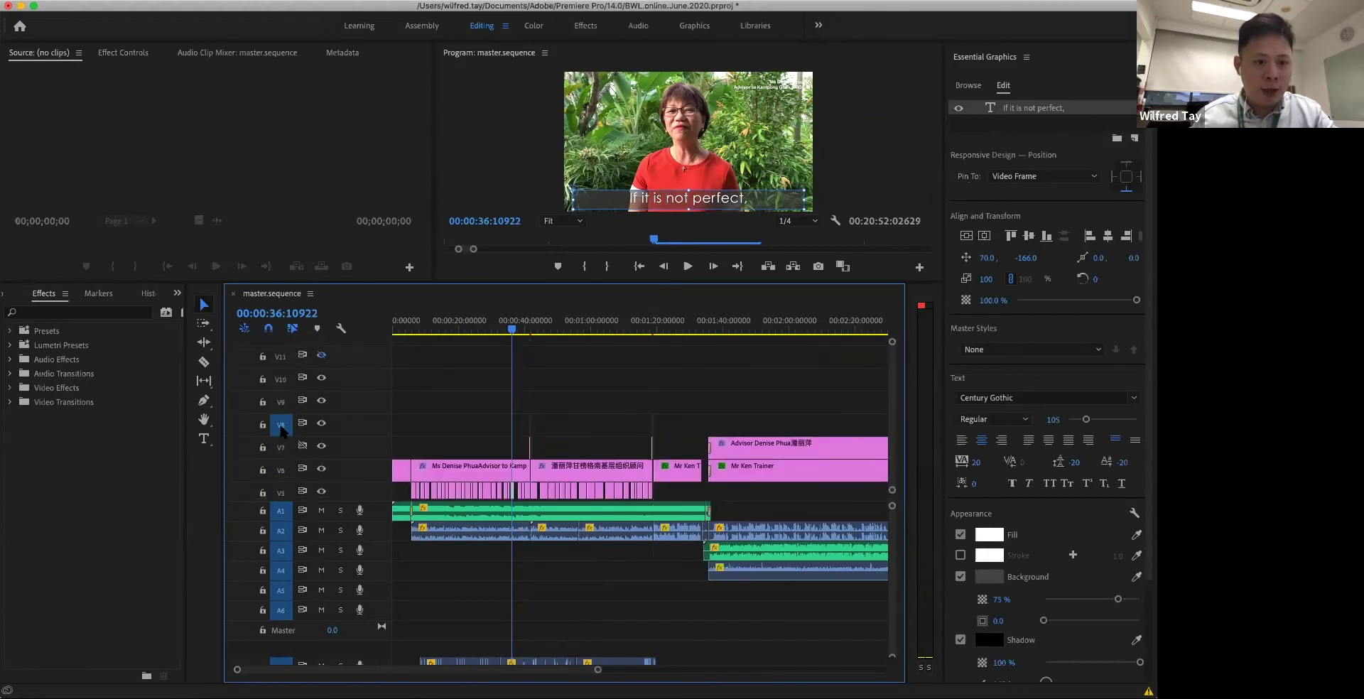
pyautogui.click(281, 404)
# Copy the subtitle clip "my volunteers and I will" from V5 and paste it onto V9 at 00:00:36:10922.
pyautogui.click(528, 492)
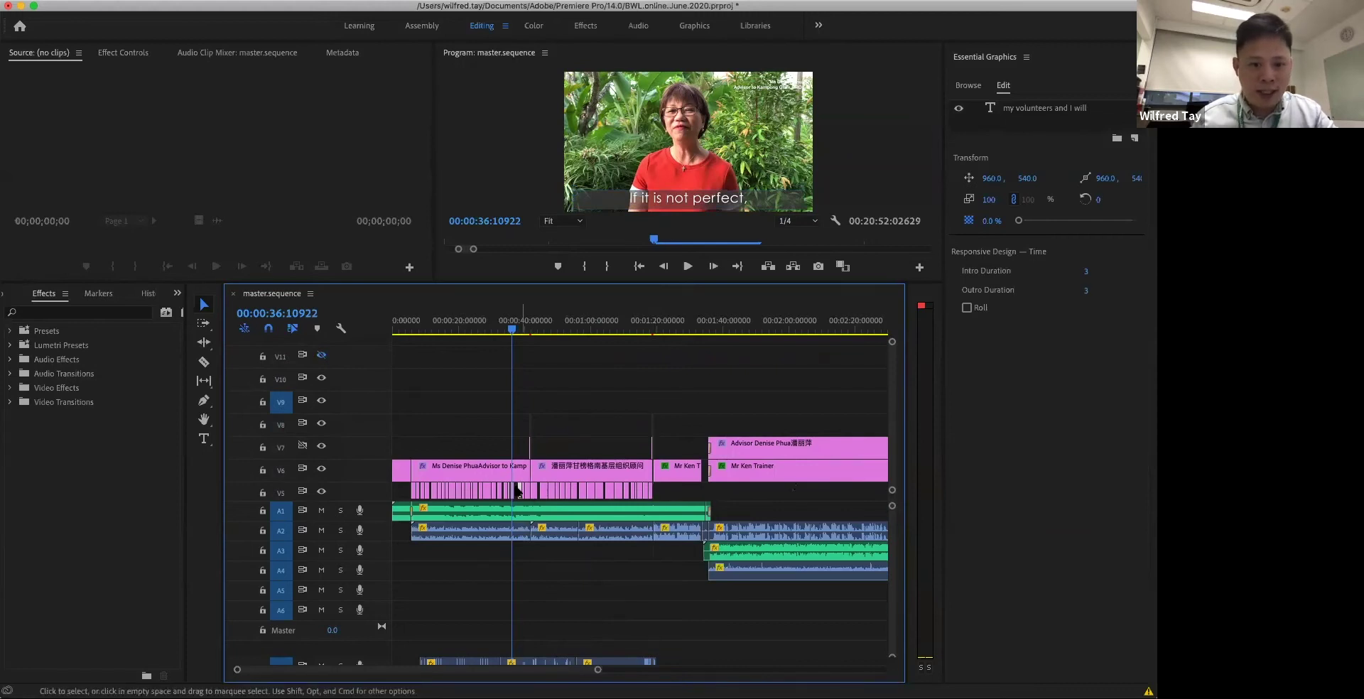
pyautogui.click(281, 402)
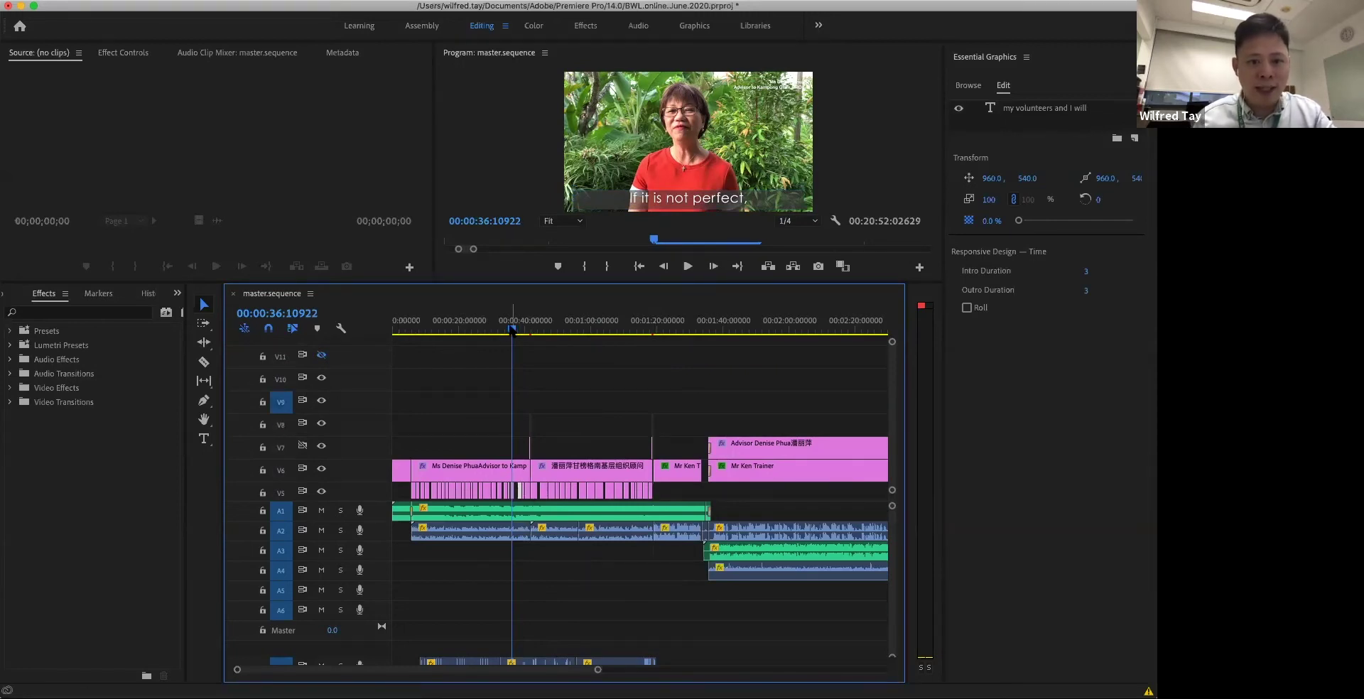
pyautogui.press('Down')
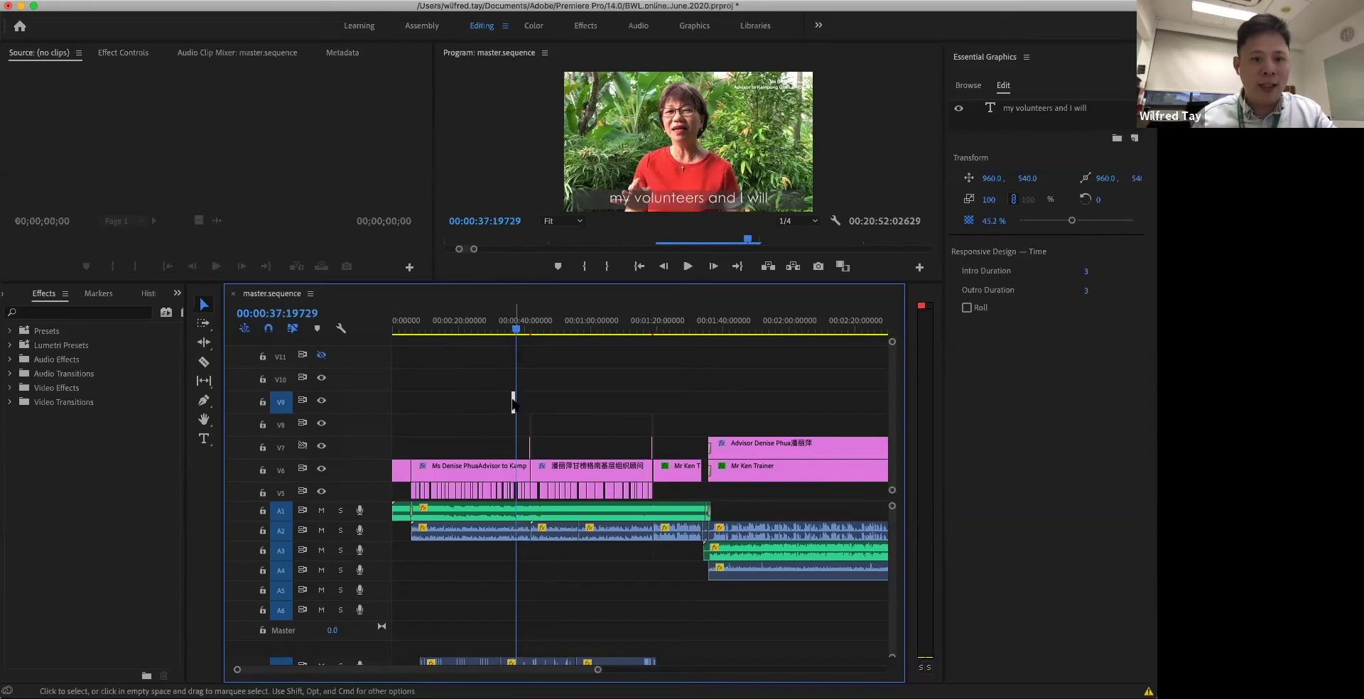
# Play the sequence briefly and move the playhead back to 00:00:32:20288, ahead of the pasted subtitle on V9.
pyautogui.press('space')
pyautogui.click(501, 329)
pyautogui.press('space')
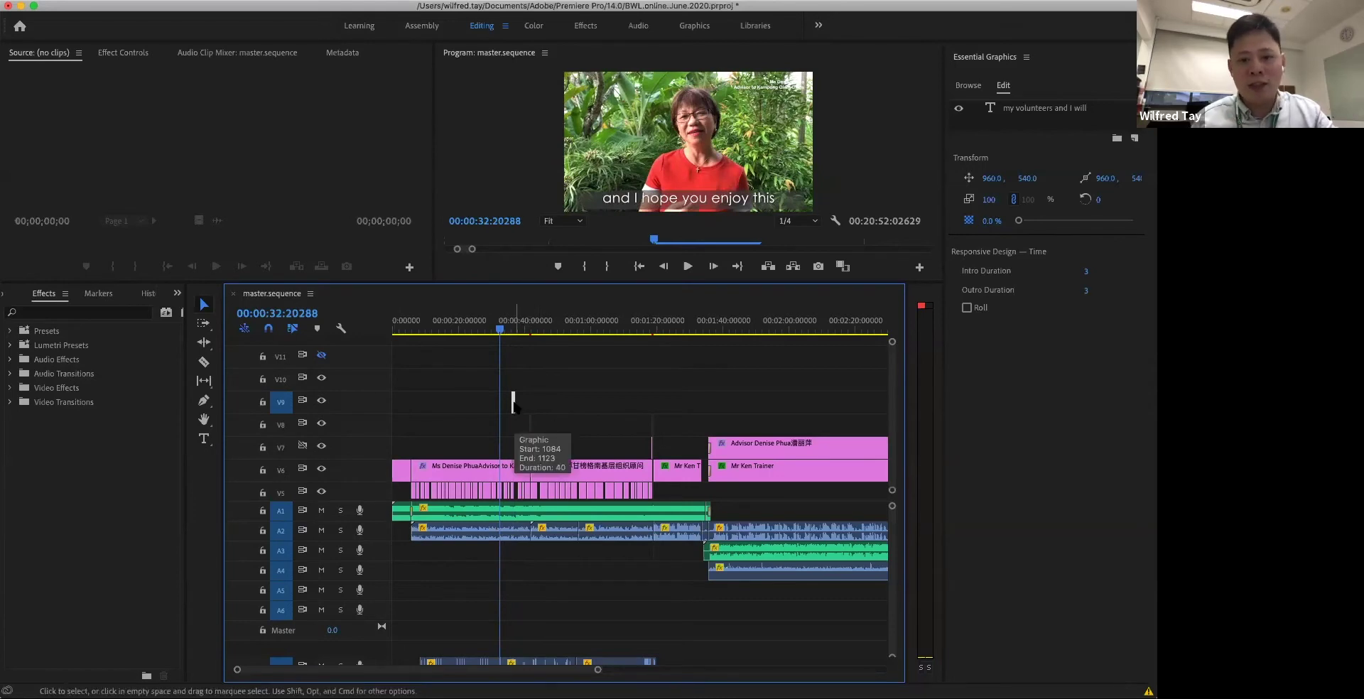
# Toggle V9's visibility off and on with the playhead at 00:00:36:33489, and remove the pasted subtitle from V9.
pyautogui.click(514, 329)
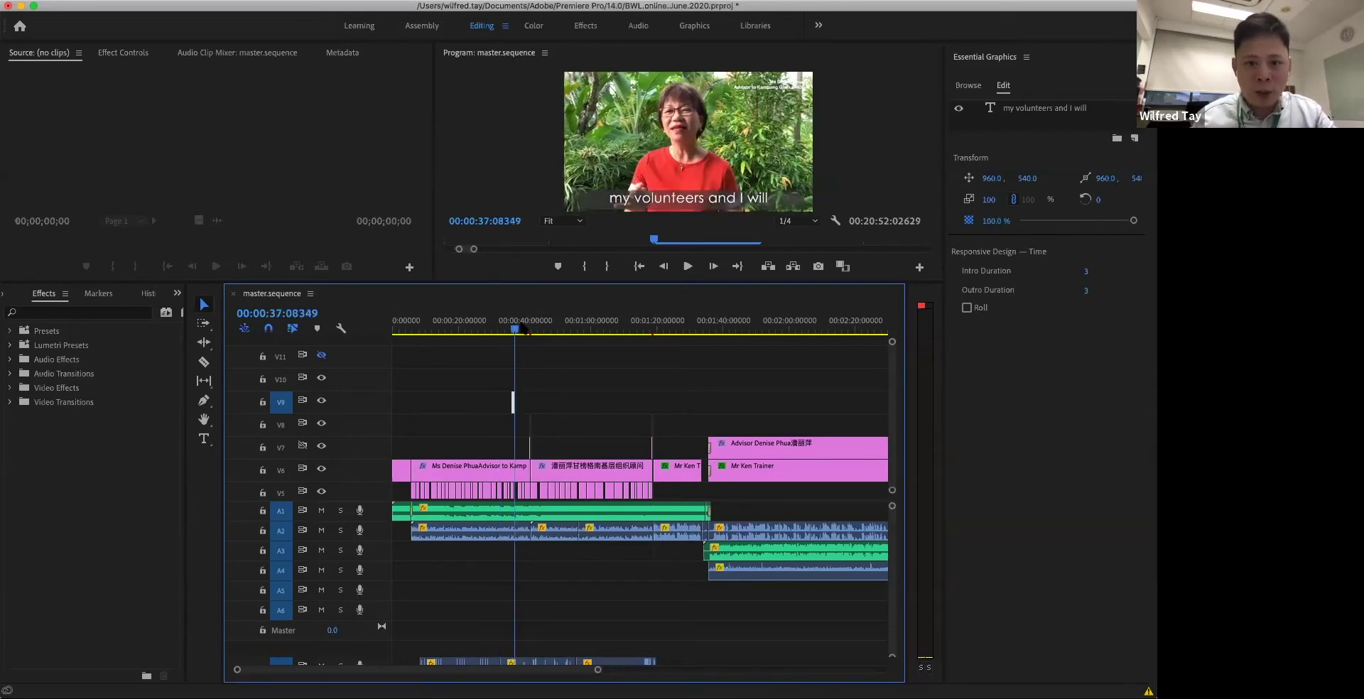
pyautogui.moveTo(516, 330); pyautogui.dragTo(513, 330)
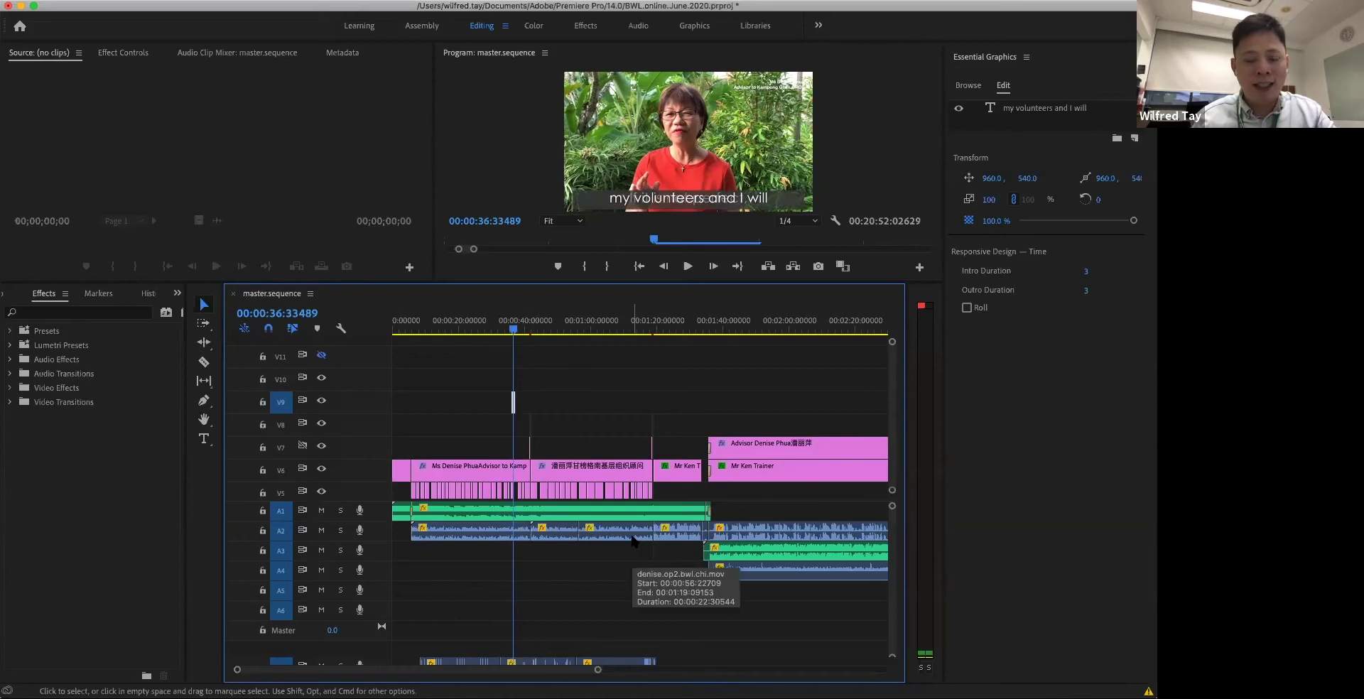
pyautogui.click(321, 401)
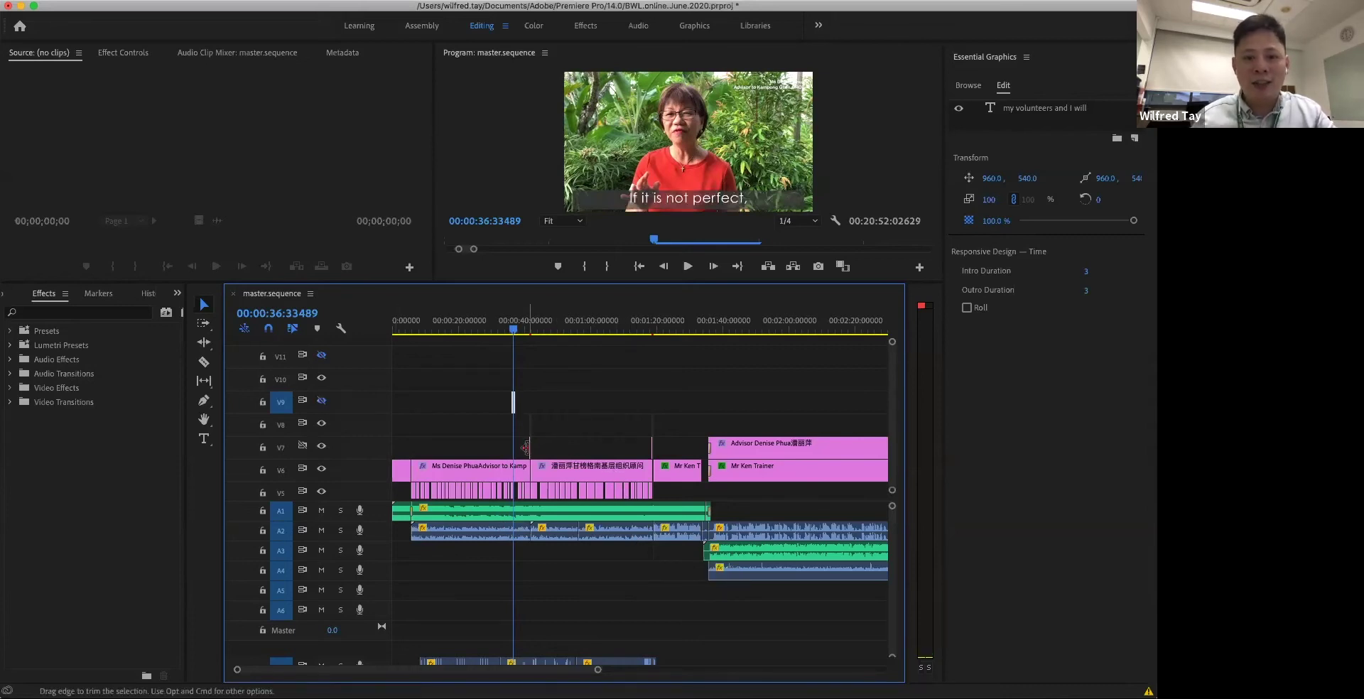
pyautogui.click(321, 400)
pyautogui.click(524, 425)
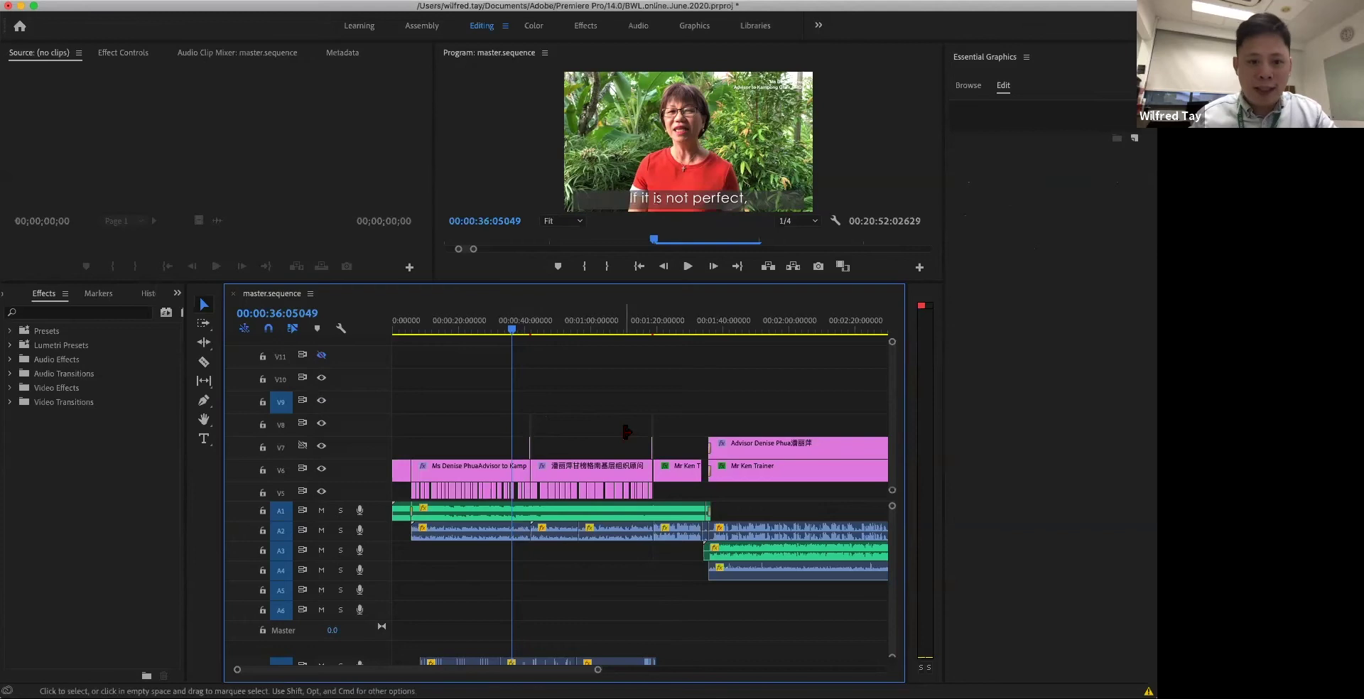
# Scrub through the adjustment-layer transition on V7 and V8 over the clip change near 00:00:42, ending at 00:00:42:04589.
pyautogui.press('=')
pyautogui.press('=')
pyautogui.press('=')
pyautogui.press('=')
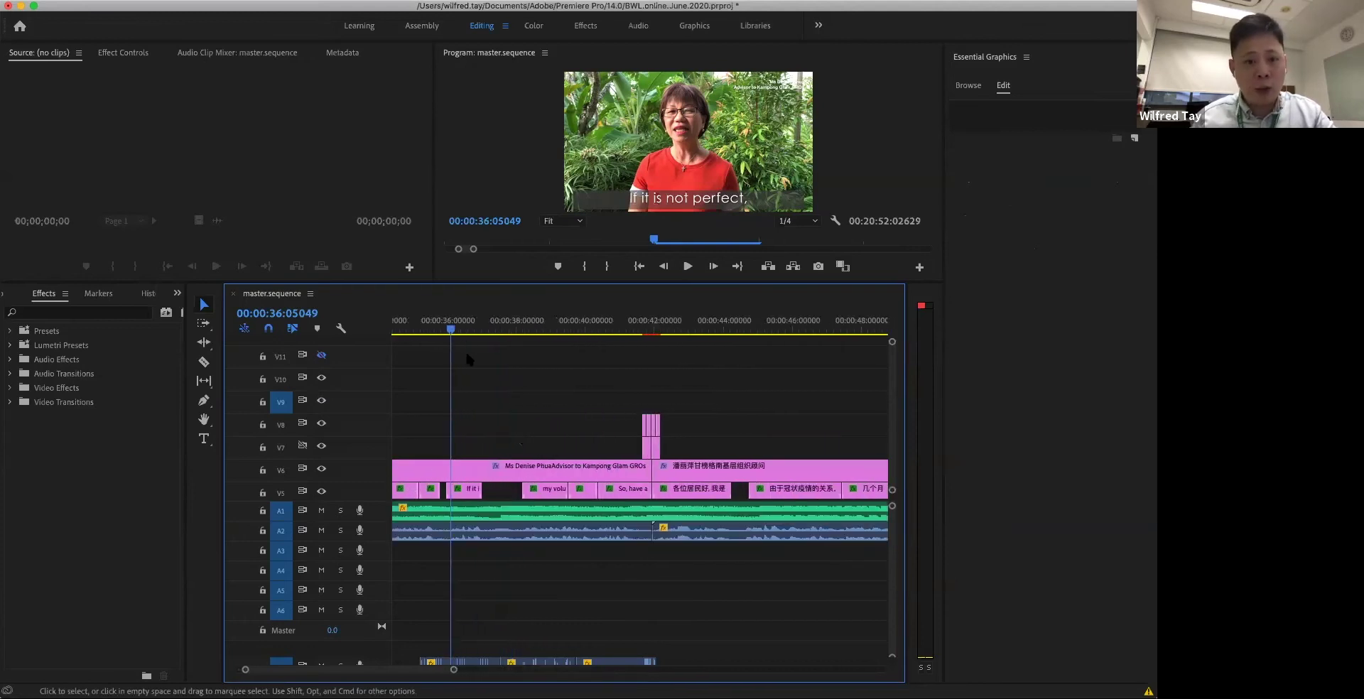
pyautogui.moveTo(460, 330); pyautogui.dragTo(622, 332)
pyautogui.press('=')
pyautogui.press('=')
pyautogui.press('=')
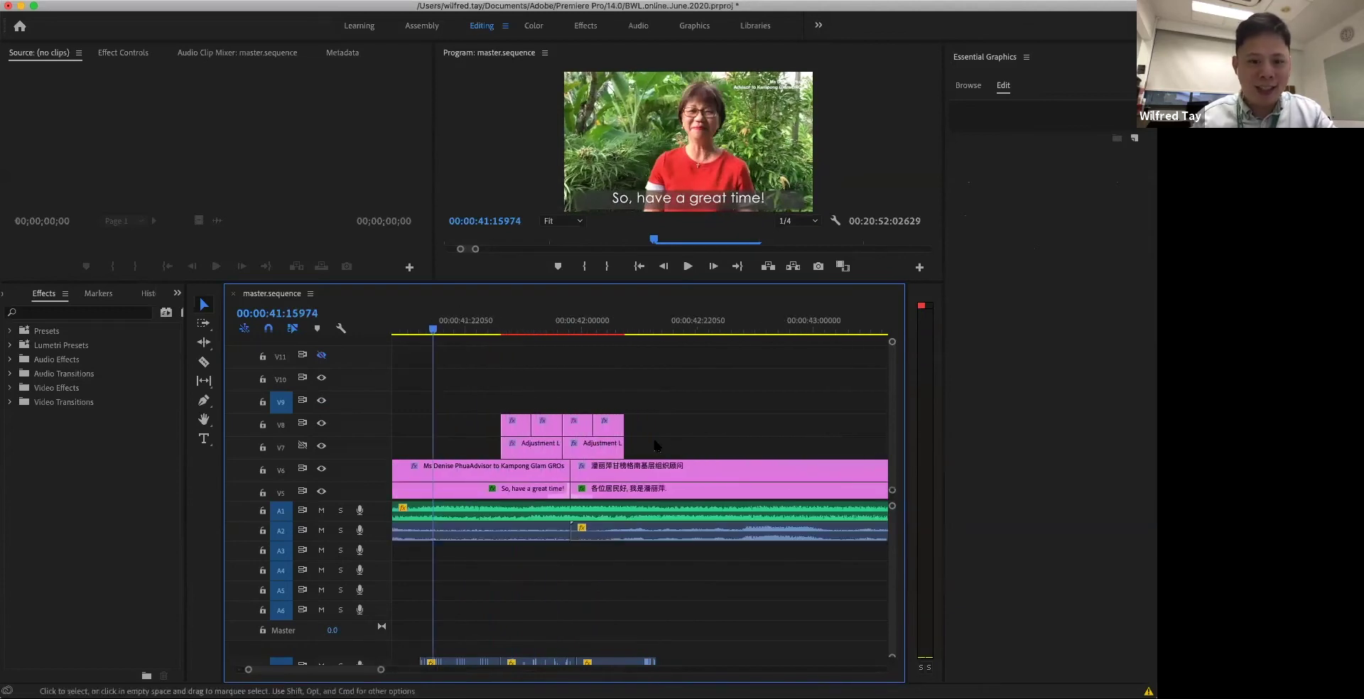
pyautogui.moveTo(469, 334)
pyautogui.mouseDown()
pyautogui.moveTo(594, 339)
pyautogui.moveTo(464, 335)
pyautogui.mouseUp()
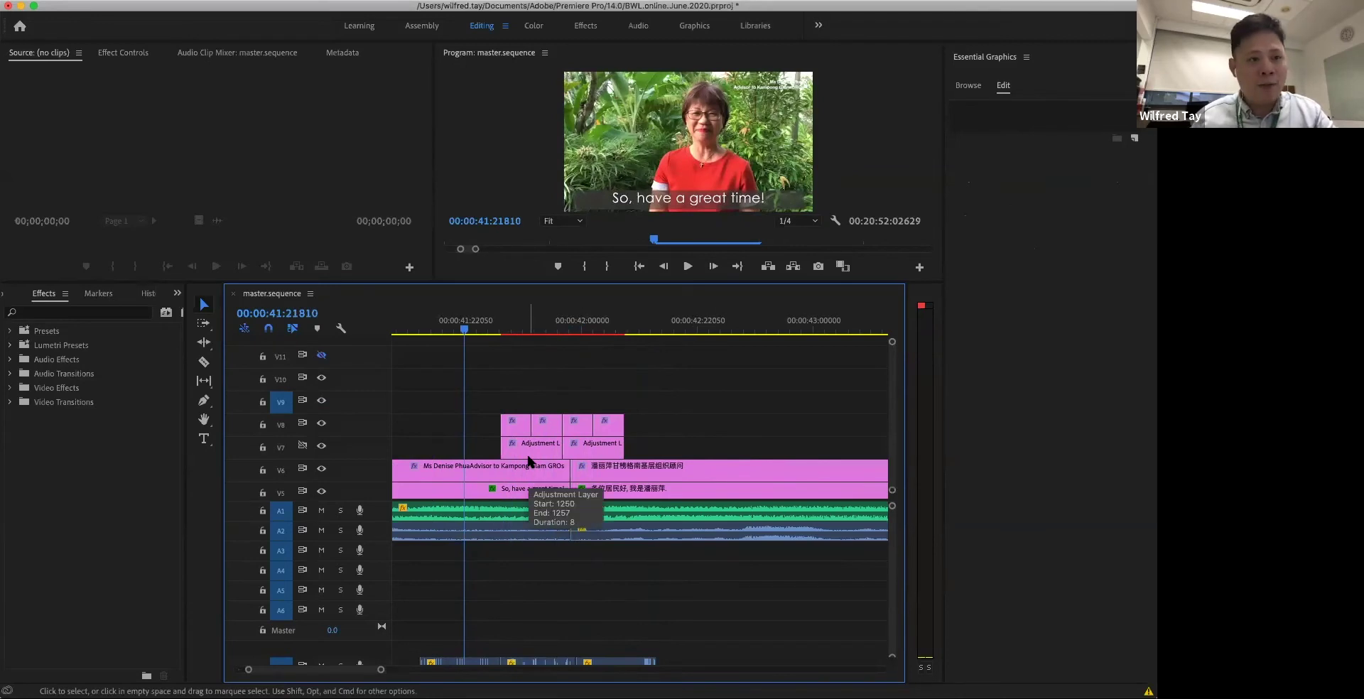
pyautogui.moveTo(554, 333); pyautogui.dragTo(606, 330)
# Open the project file "CGC Premiere Pro Transitions for 2018 and later_1.prproj" from the BWL.online folder on the Desktop.
pyautogui.click(114, 1)
pyautogui.click(624, 252)
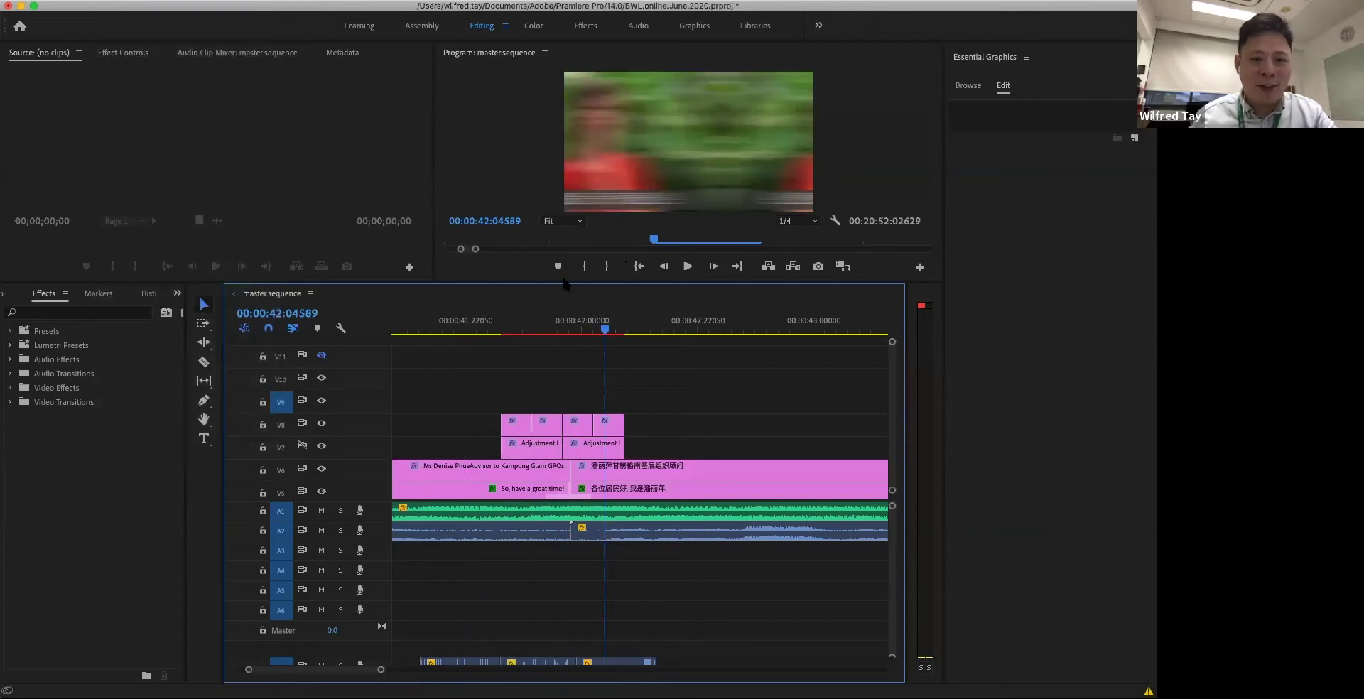
pyautogui.click(454, 165)
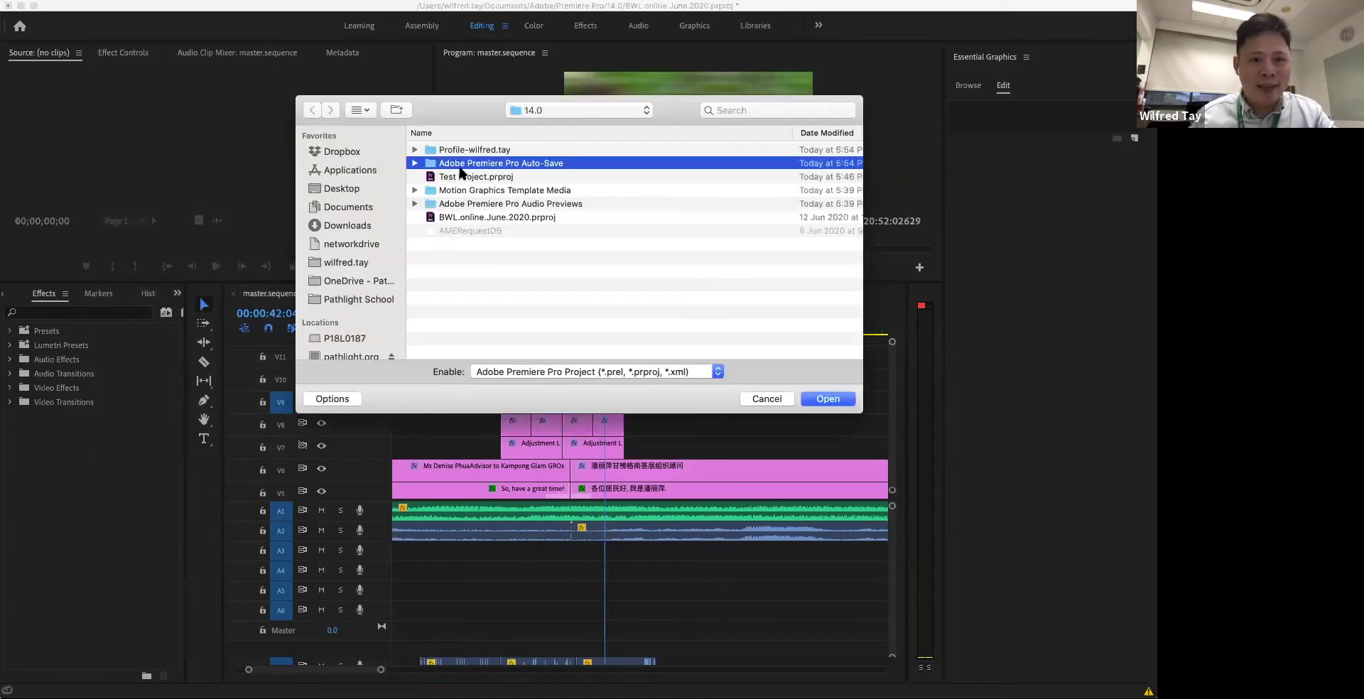
pyautogui.click(470, 204)
pyautogui.click(415, 163)
pyautogui.click(415, 163)
pyautogui.click(415, 204)
pyautogui.click(415, 204)
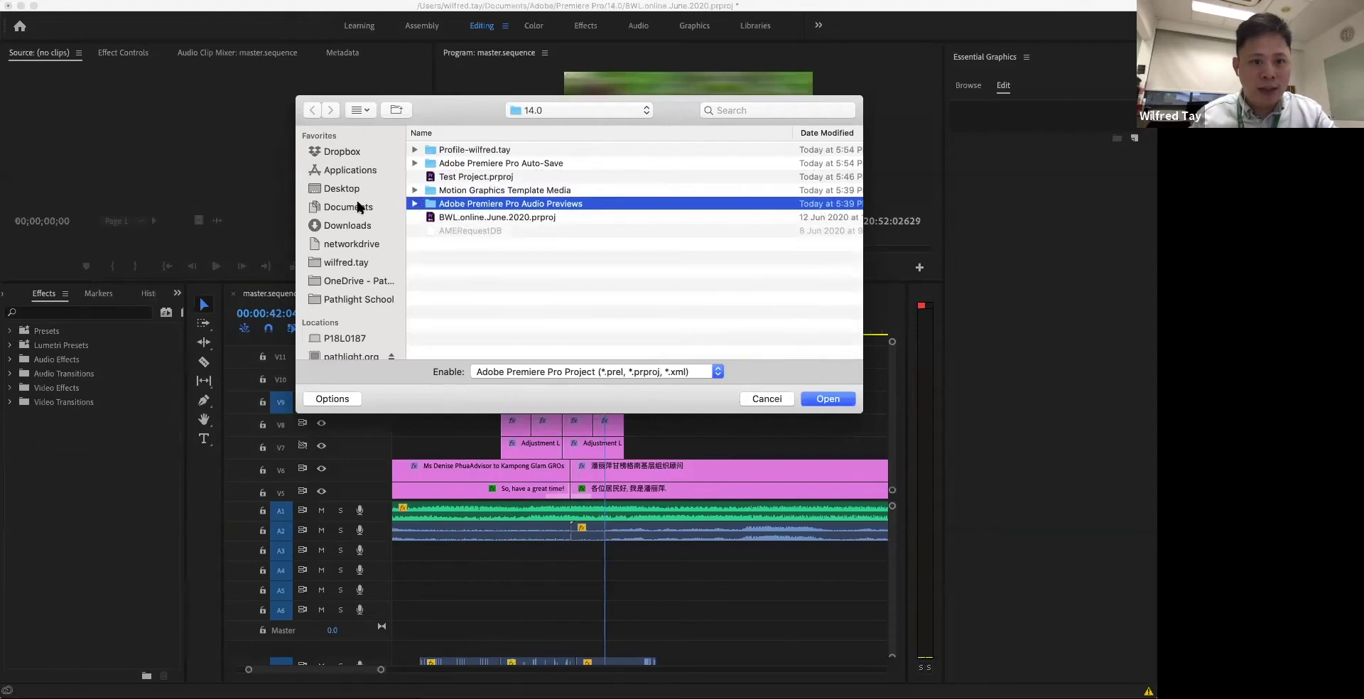
pyautogui.click(339, 191)
pyautogui.doubleClick(476, 163)
pyautogui.scroll(-5, 487, 220)
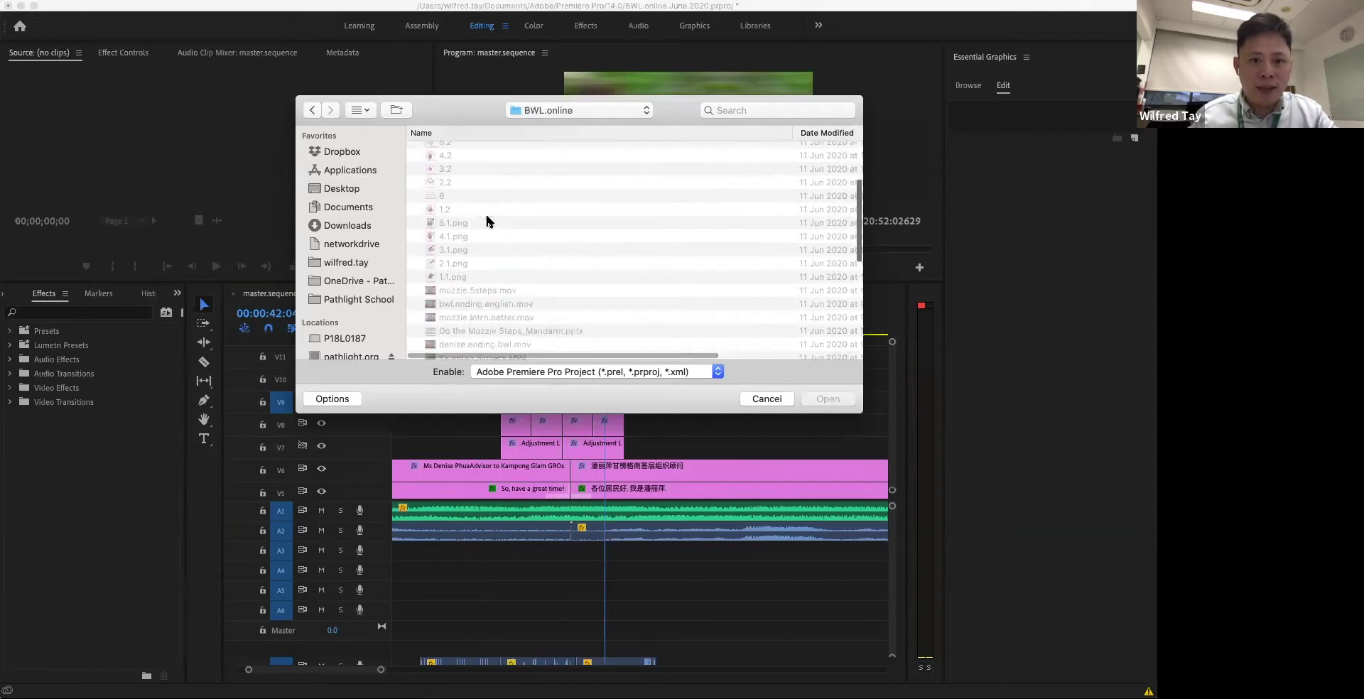
pyautogui.click(488, 206)
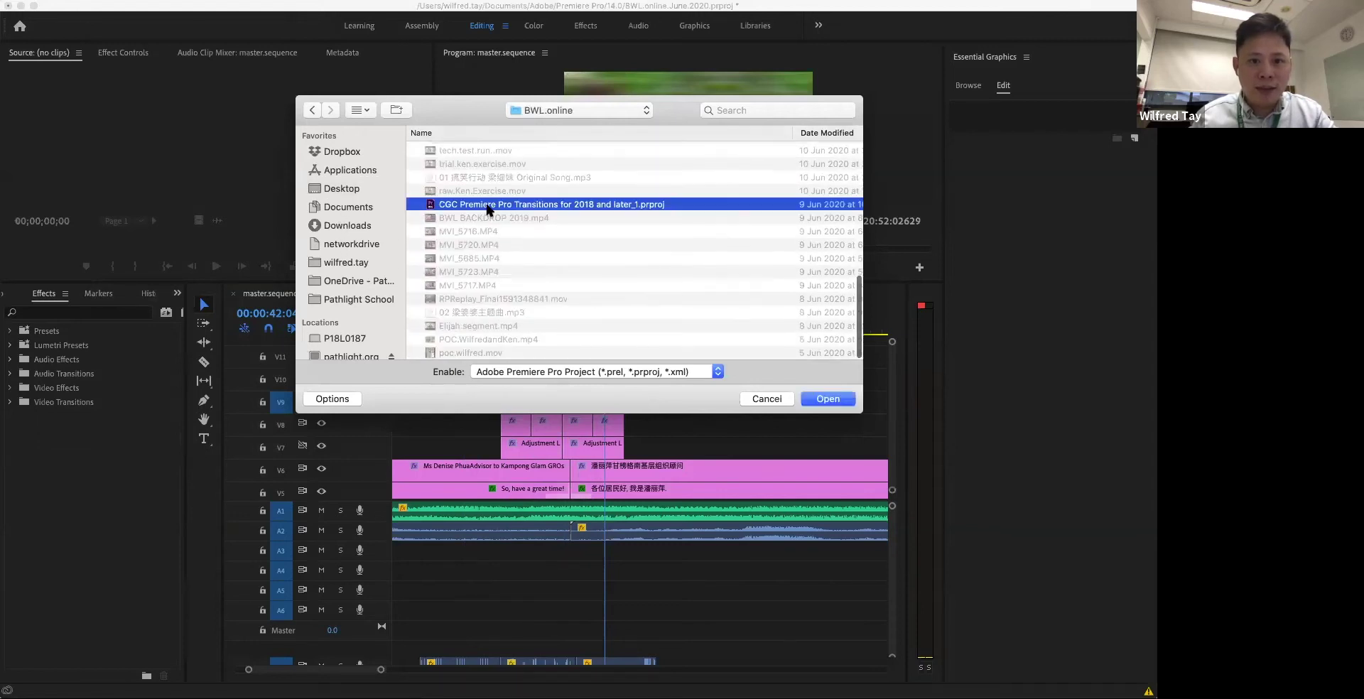
pyautogui.click(826, 399)
# Expand the CGC transitions bin and select all three adjustment layers in the Chromatic Aberration sequence.
pyautogui.click(38, 372)
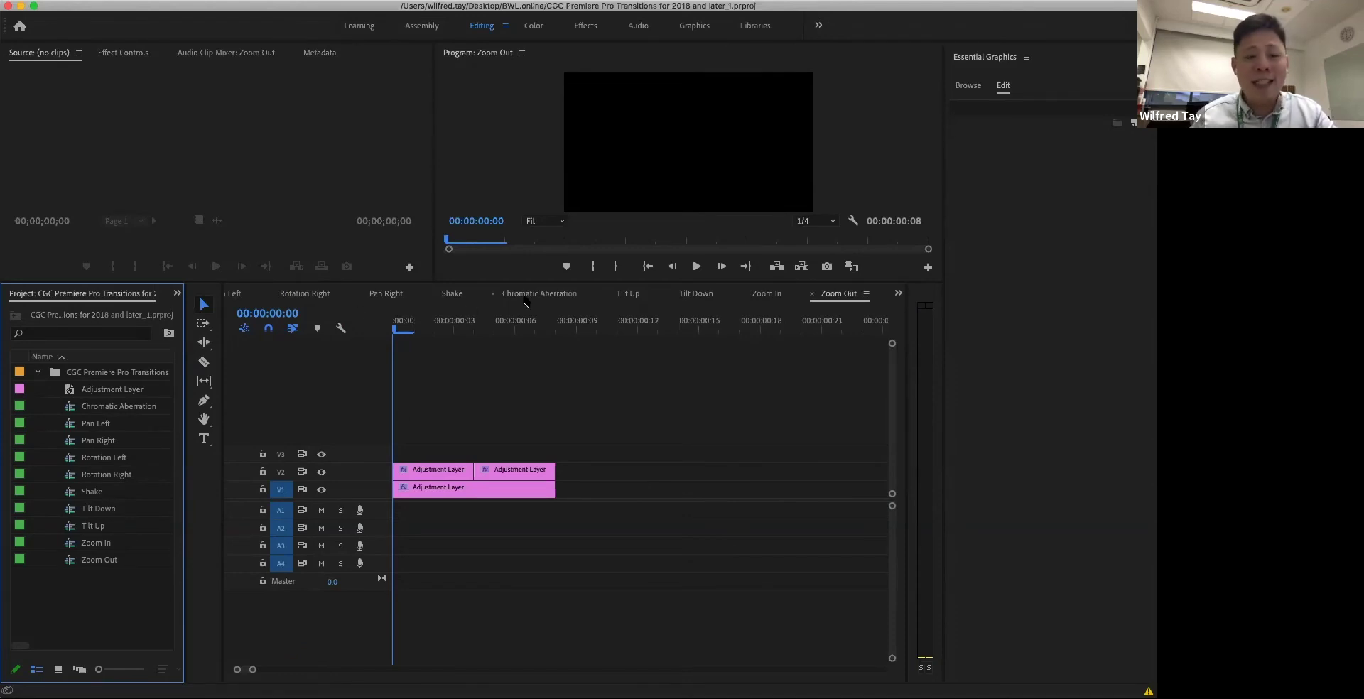
pyautogui.click(99, 120)
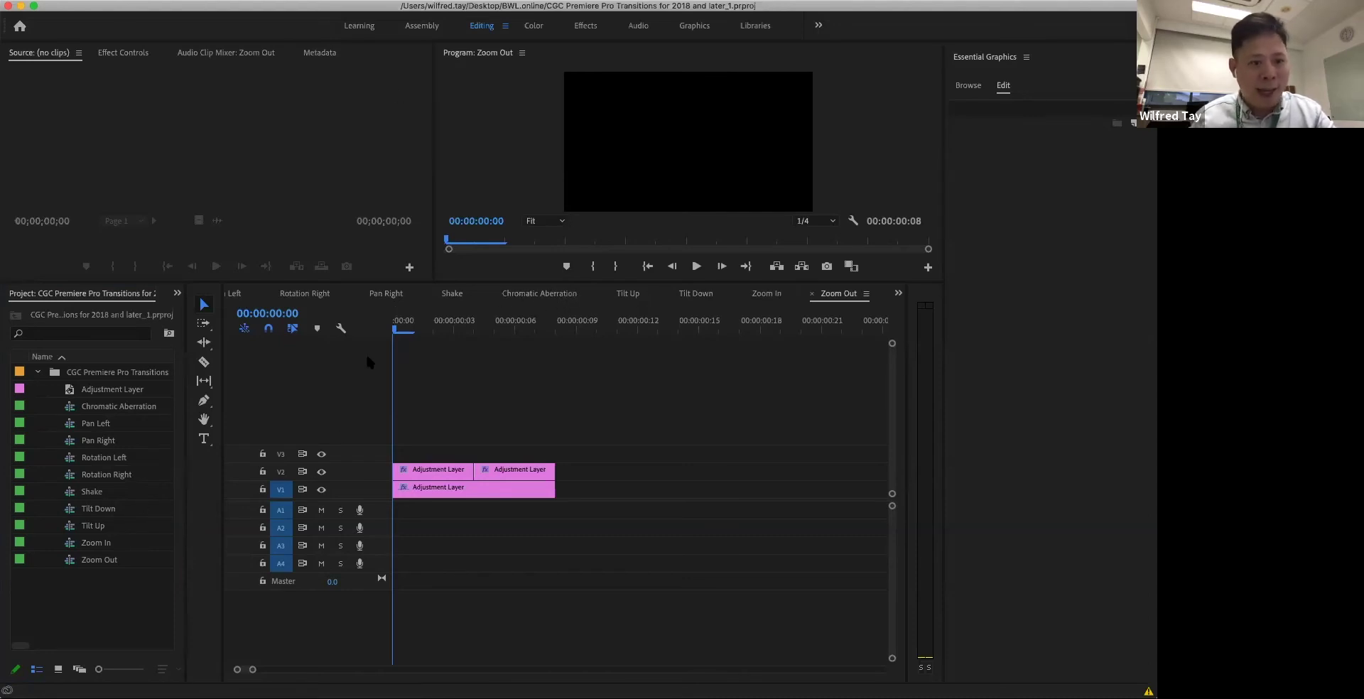
pyautogui.click(530, 294)
pyautogui.click(453, 293)
pyautogui.click(533, 293)
pyautogui.click(438, 472)
pyautogui.keyDown('shift'); pyautogui.click(514, 472); pyautogui.keyUp('shift')
pyautogui.keyDown('shift'); pyautogui.click(517, 491); pyautogui.keyUp('shift')
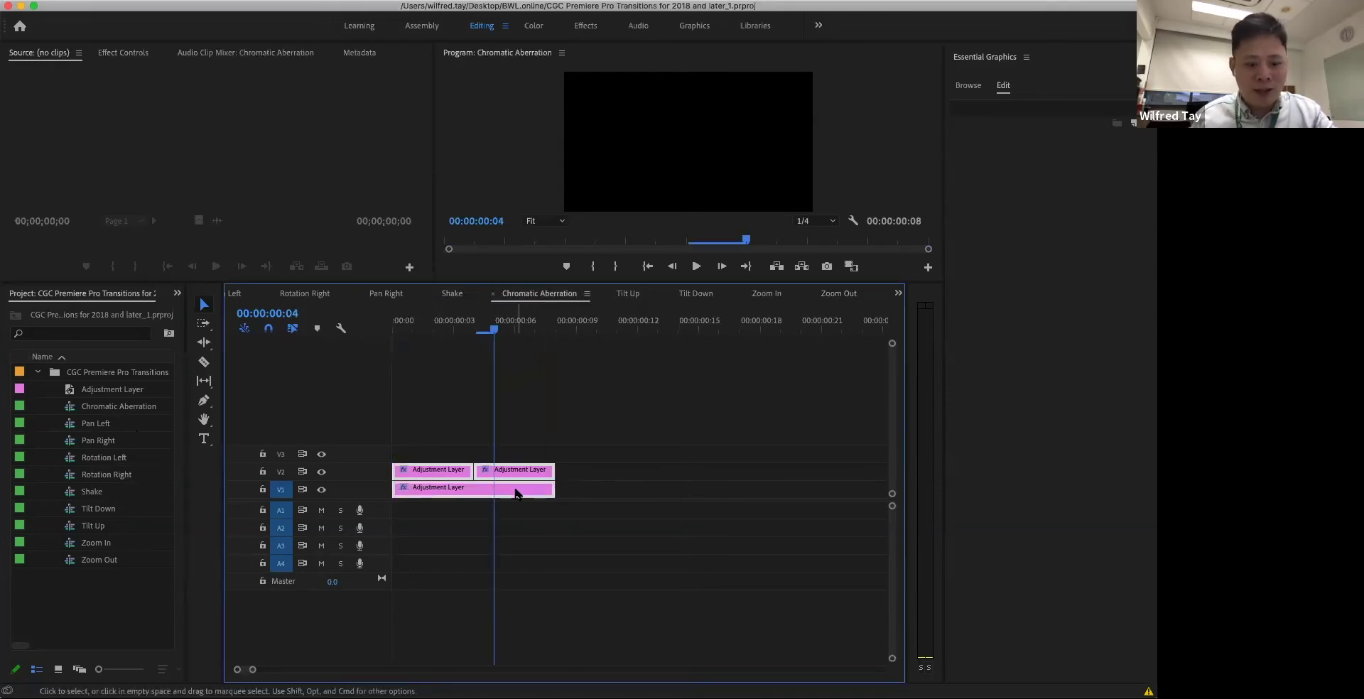
# Switch back to the BWL.online.June.2020 project and delete the transition's adjustment layers on V7 and V8 near 00:00:42 in master.sequence.
pyautogui.click(177, 292)
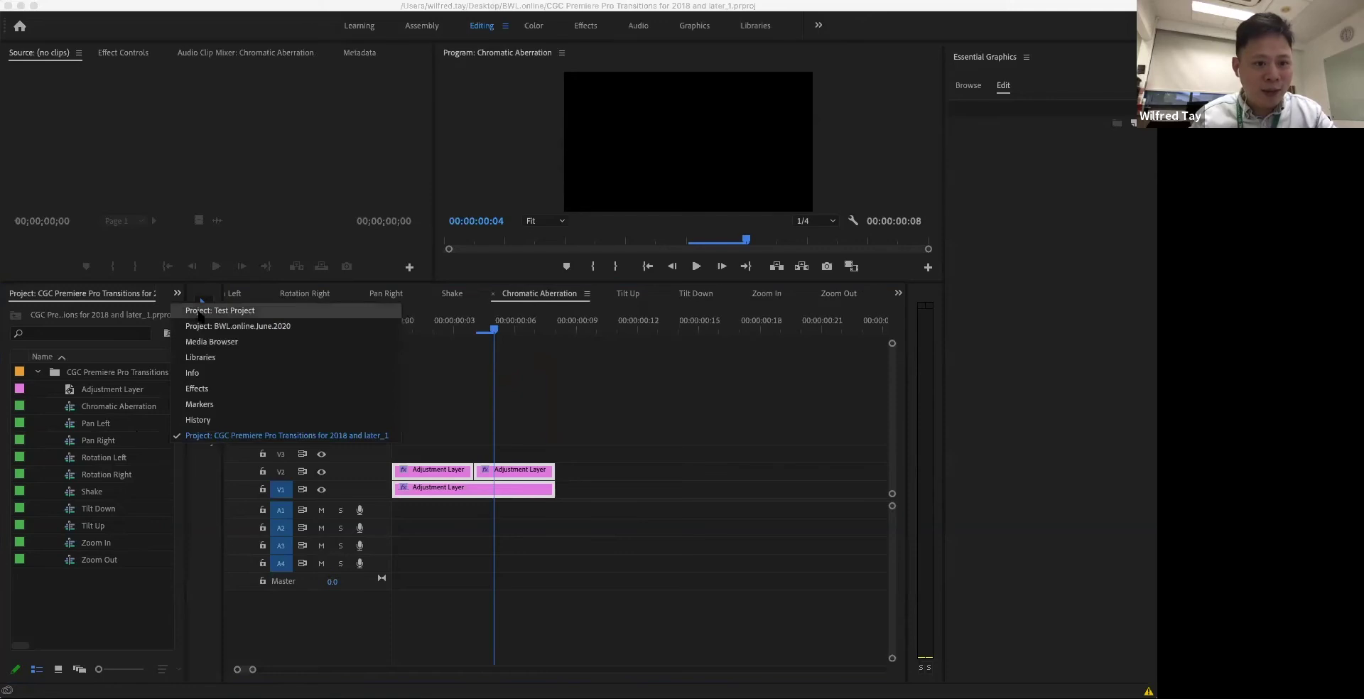
pyautogui.click(227, 312)
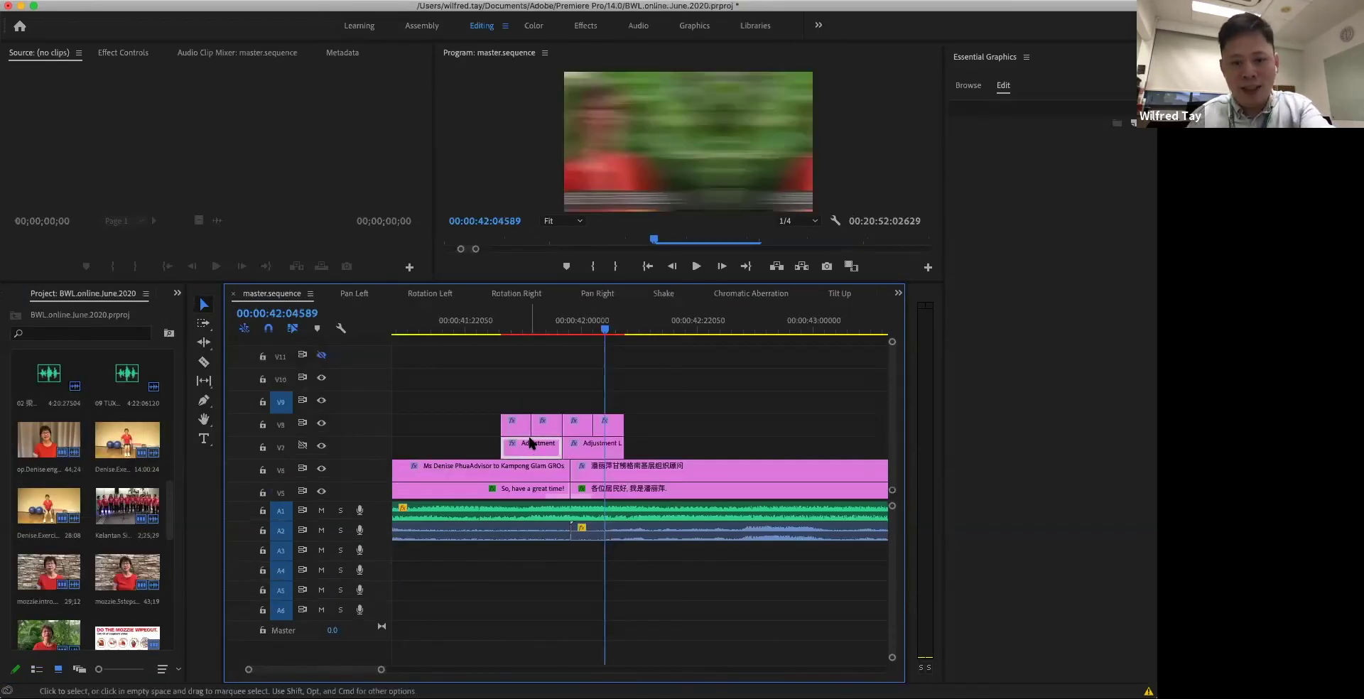
pyautogui.press('Delete')
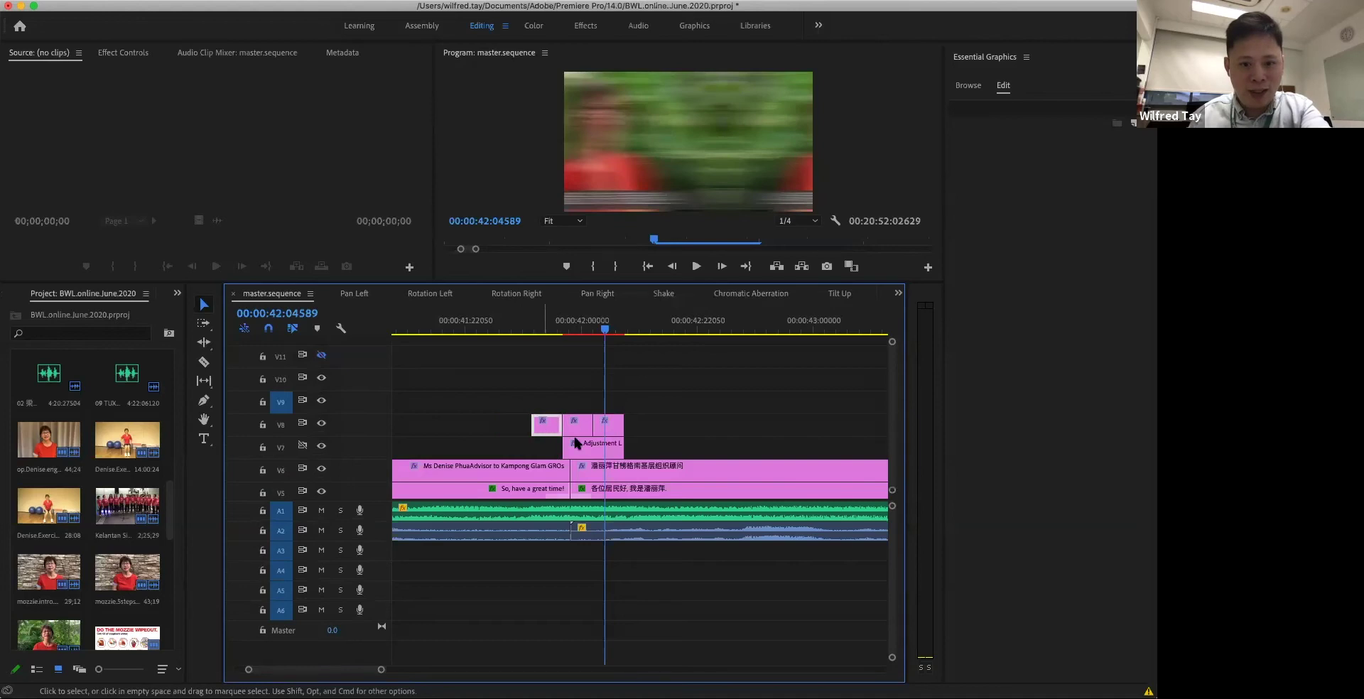
pyautogui.press('Delete')
pyautogui.click(609, 426)
pyautogui.press('Delete')
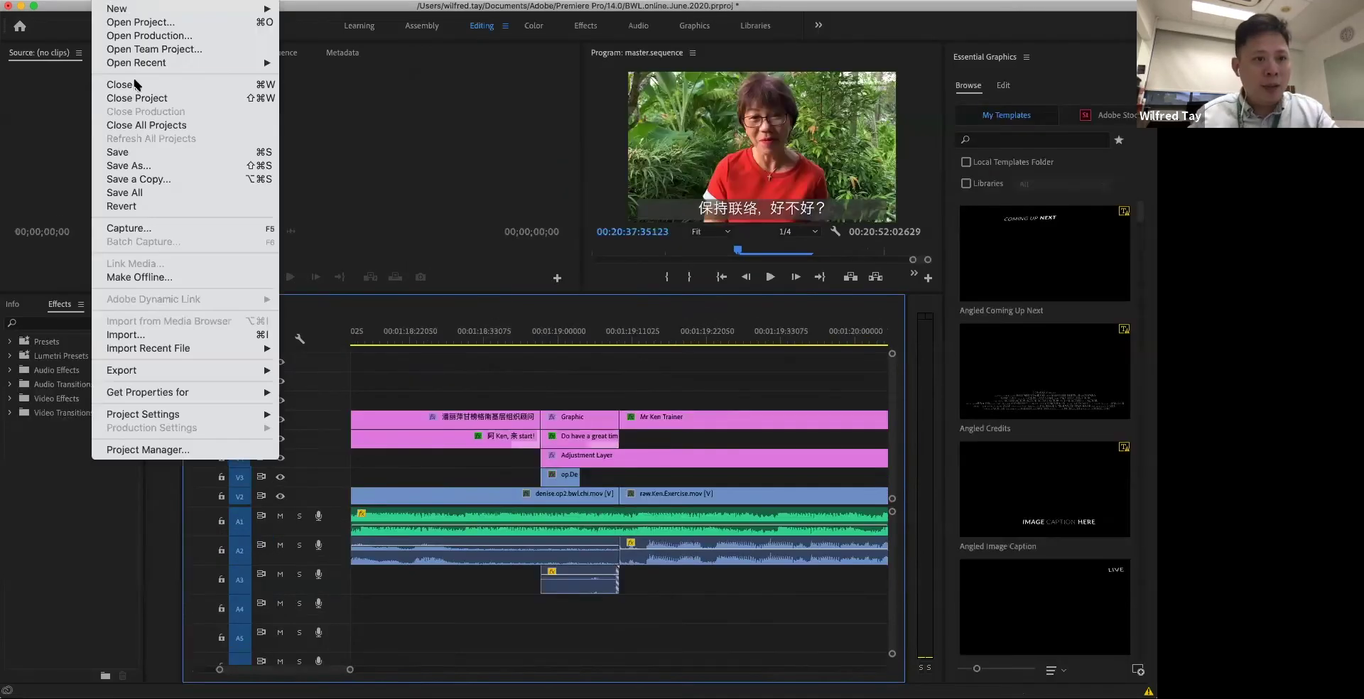
# Open the CGC Premiere Pro Transitions project again from the Desktop's BWL.online folder.
pyautogui.click(140, 22)
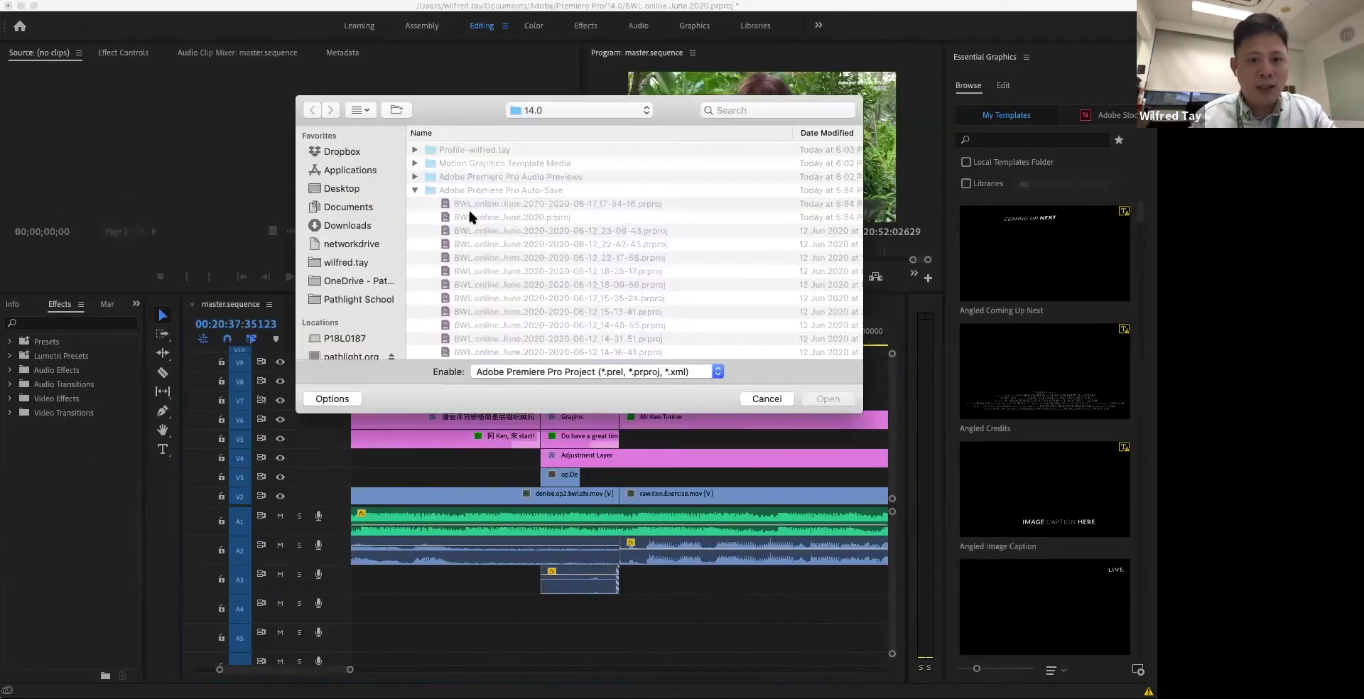
pyautogui.click(324, 188)
pyautogui.doubleClick(449, 165)
pyautogui.scroll(-5, 462, 241)
pyautogui.scroll(3, 462, 241)
pyautogui.click(426, 205)
pyautogui.click(828, 398)
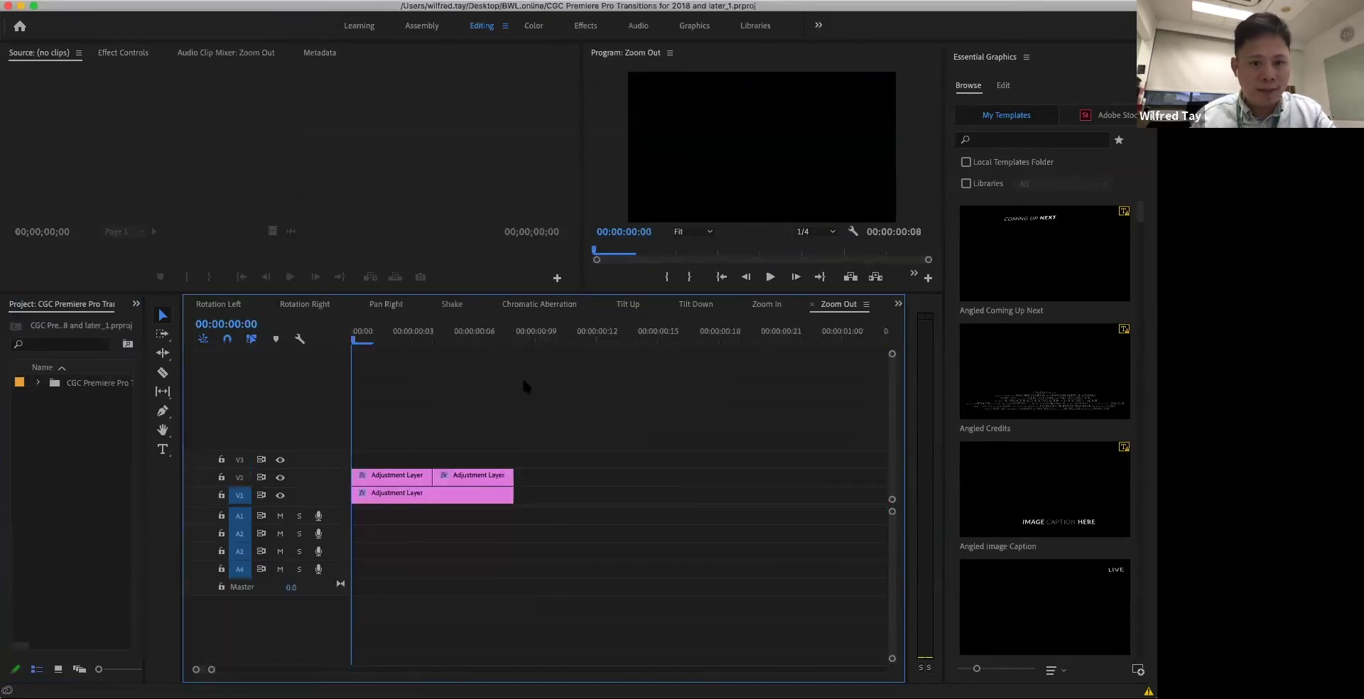
# Show the Chromatic Aberration sequence, and return to master.sequence with the playhead at 00:01:18:39527.
pyautogui.click(569, 307)
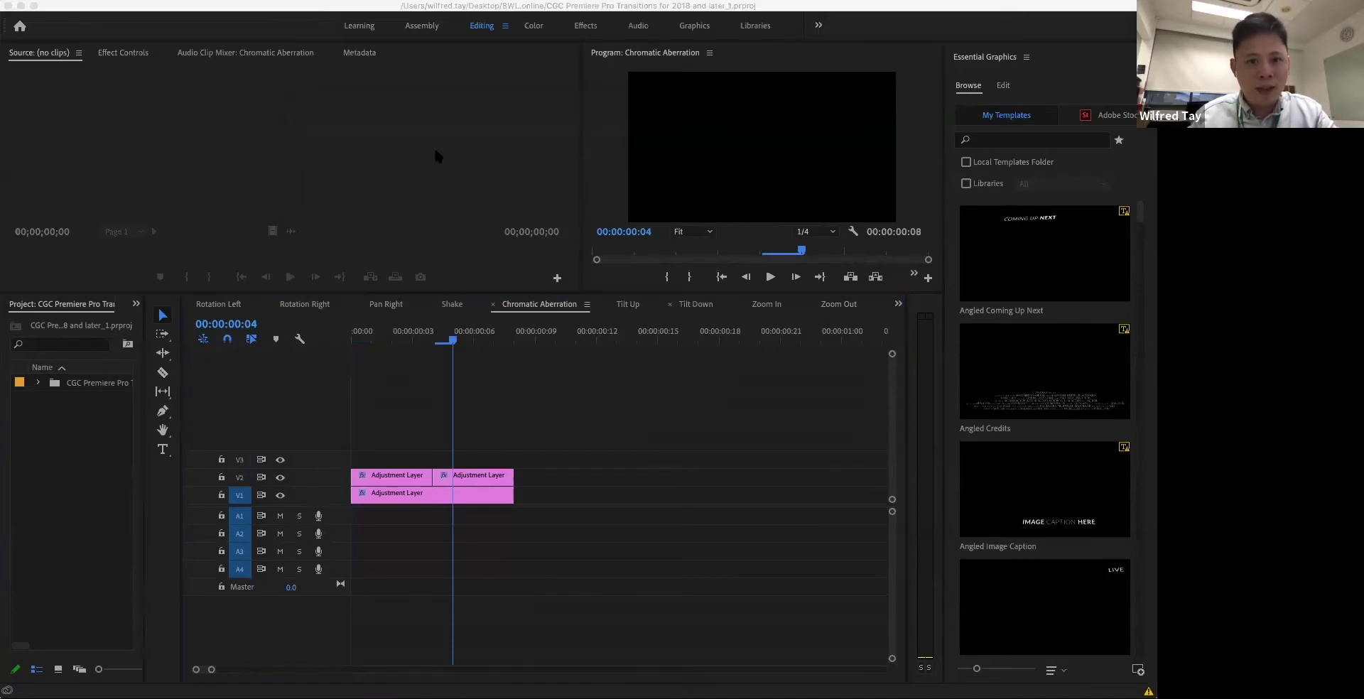
pyautogui.click(771, 306)
pyautogui.click(539, 304)
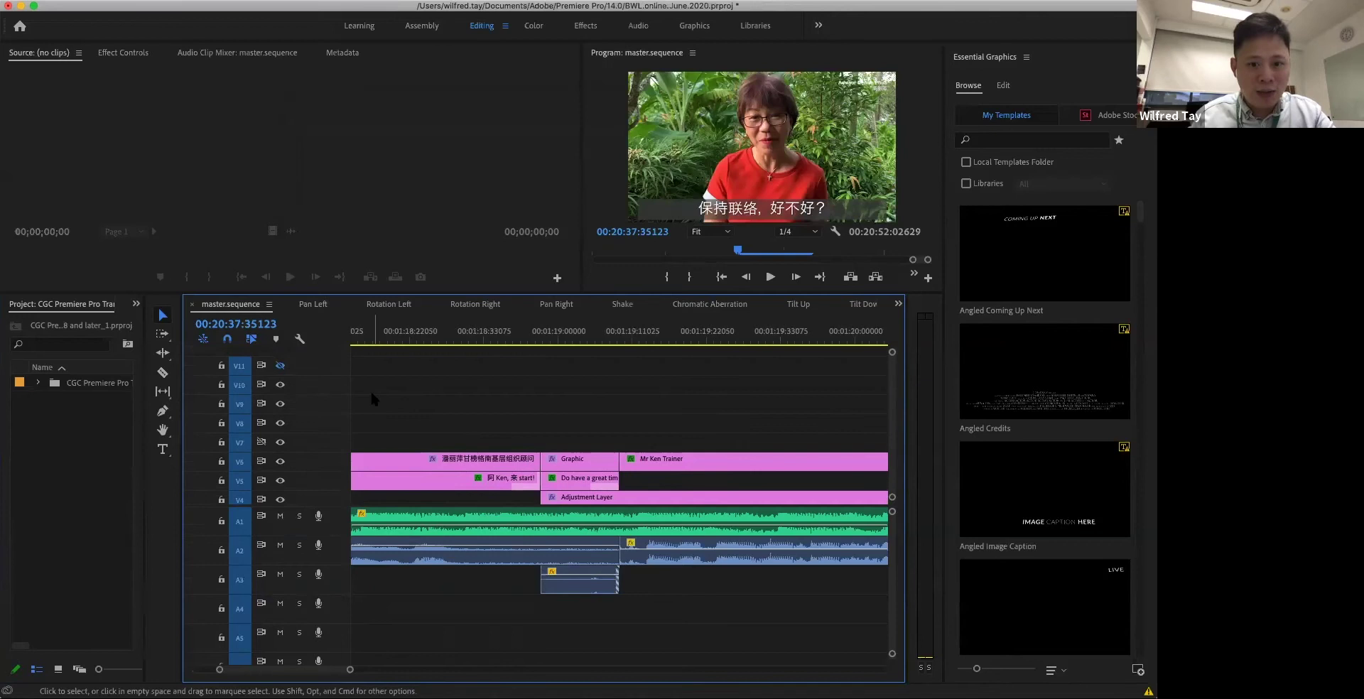
pyautogui.scroll(-1, 375, 399)
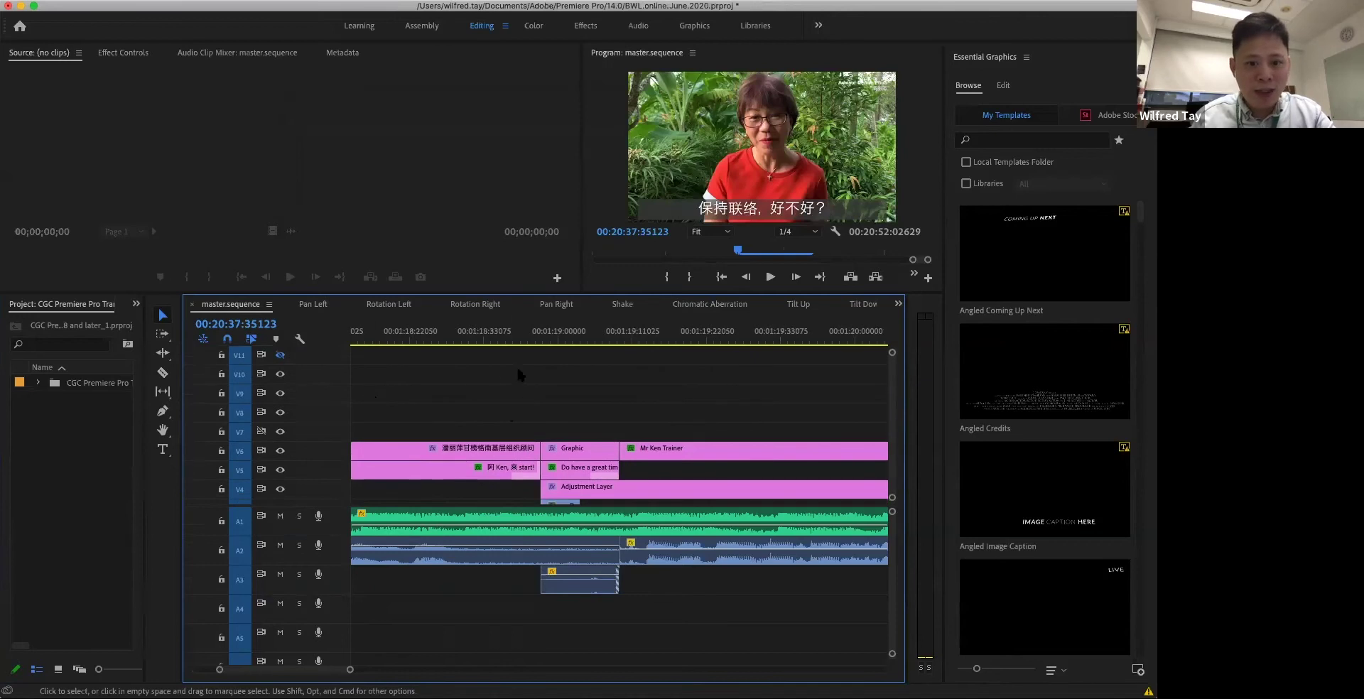
pyautogui.click(528, 335)
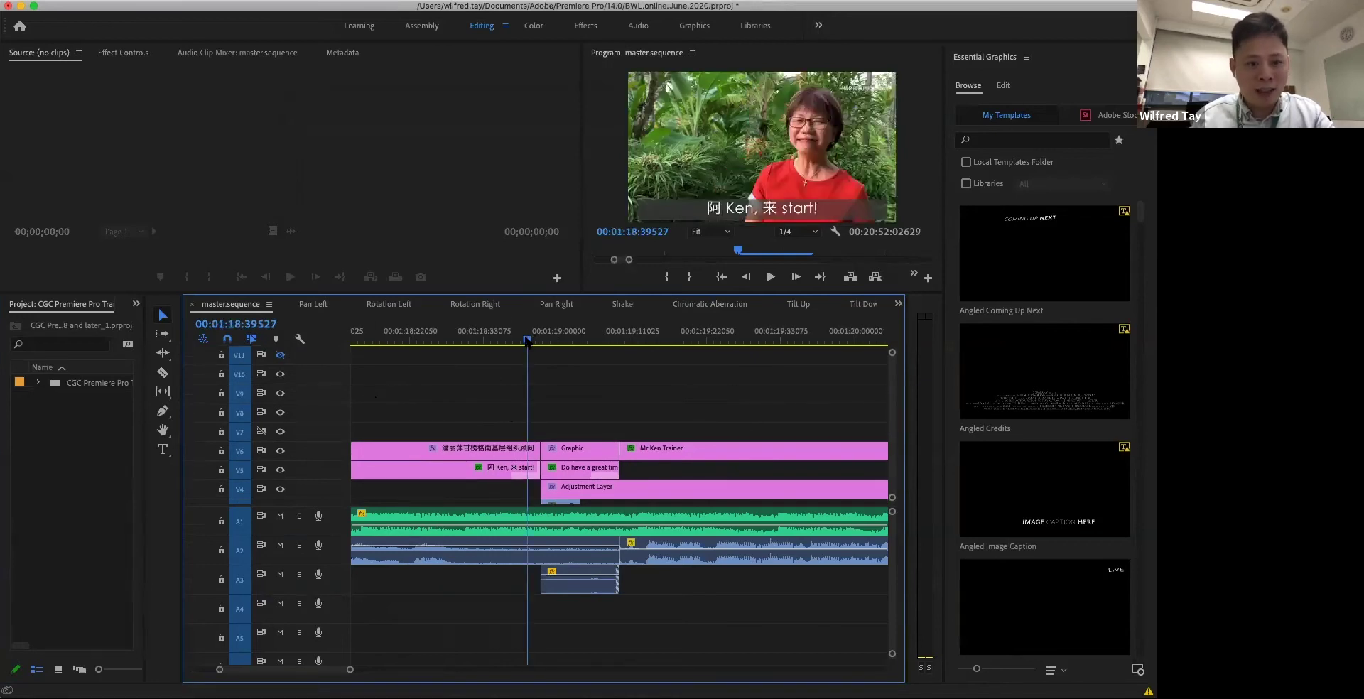
# Turn off targeting on the other video tracks so that only V7 and V8 remain targeted.
pyautogui.click(239, 354)
pyautogui.click(240, 374)
pyautogui.click(239, 431)
pyautogui.click(237, 453)
pyautogui.click(239, 469)
pyautogui.click(237, 488)
pyautogui.scroll(-3, 237, 488)
pyautogui.click(238, 475)
pyautogui.click(238, 491)
pyautogui.click(239, 457)
pyautogui.scroll(1, 251, 436)
pyautogui.click(239, 390)
pyautogui.click(239, 351)
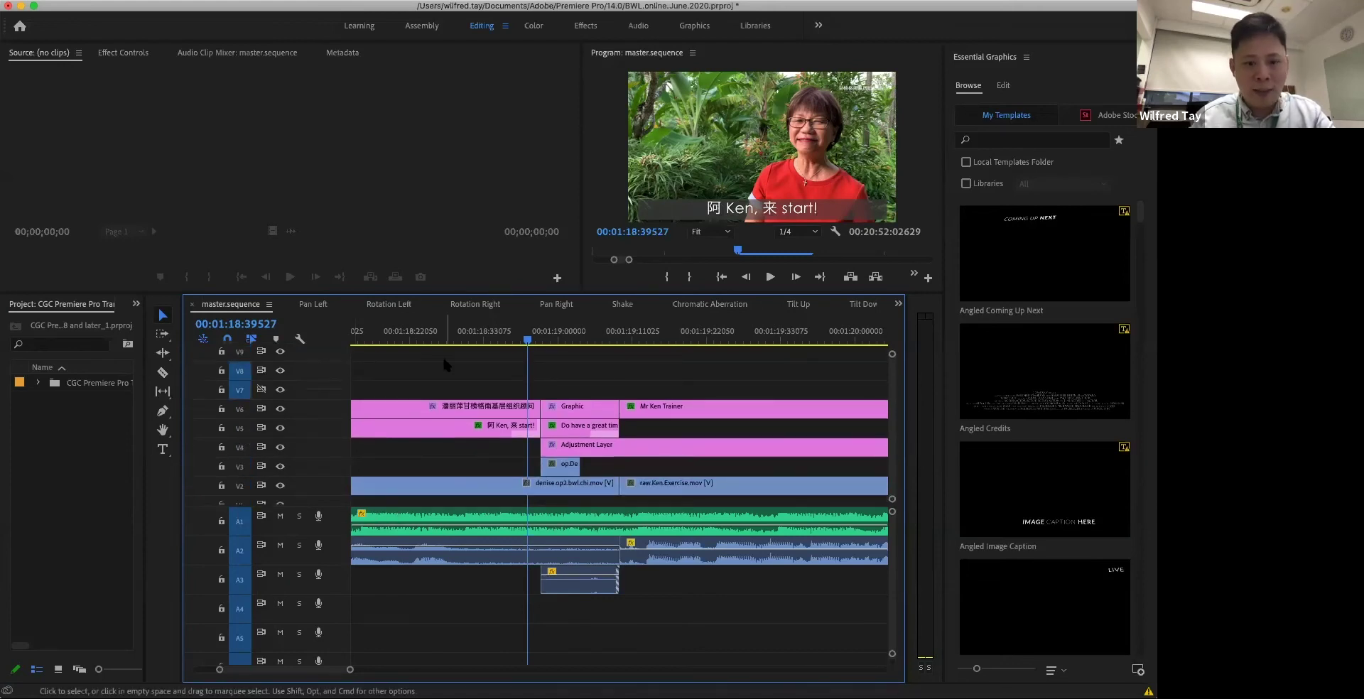
# Paste the transition's adjustment layers onto V7 and V8 and align their start with the cut near 00:01:19.
pyautogui.press('super+v')
pyautogui.moveTo(563, 372)
pyautogui.mouseDown()
pyautogui.moveTo(524, 371)
pyautogui.moveTo(507, 341)
pyautogui.moveTo(540, 344)
pyautogui.moveTo(565, 373)
pyautogui.mouseUp()
# Paste a second set of transition layers ahead of the cut on V7 and V8, scrub through it and delete it.
pyautogui.click(425, 340)
pyautogui.press('super+v')
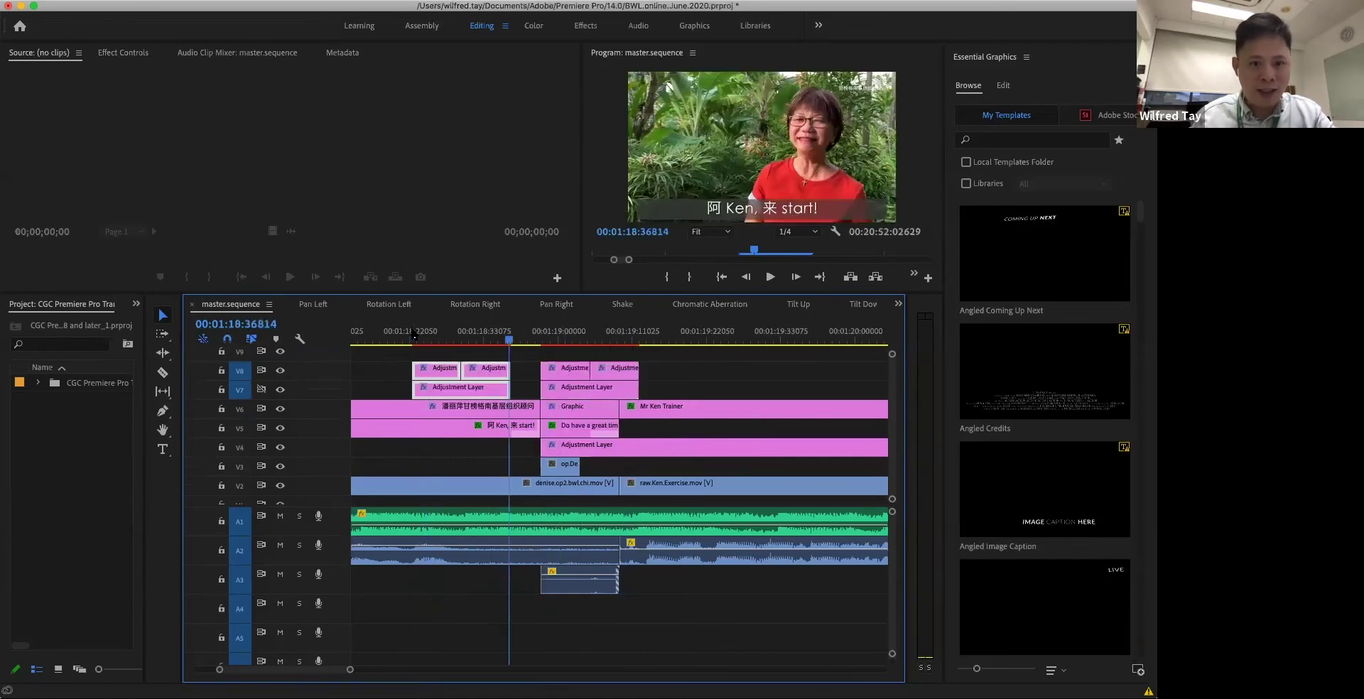
pyautogui.moveTo(452, 343); pyautogui.dragTo(498, 341)
pyautogui.press('Delete')
# Select the three remaining adjustment layers, centre them over the cut, and scrub through the transition to 00:01:19:05133.
pyautogui.click(564, 376)
pyautogui.keyDown('shift'); pyautogui.click(610, 374); pyautogui.keyUp('shift')
pyautogui.keyDown('shift'); pyautogui.click(601, 395); pyautogui.keyUp('shift')
pyautogui.moveTo(557, 378); pyautogui.dragTo(525, 340)
pyautogui.moveTo(533, 372); pyautogui.dragTo(517, 371)
pyautogui.moveTo(446, 340); pyautogui.dragTo(592, 348)
# Paste the adjustment layers from the Shake sequence onto V7 and V8 in master.sequence, centred over the cut.
pyautogui.click(622, 304)
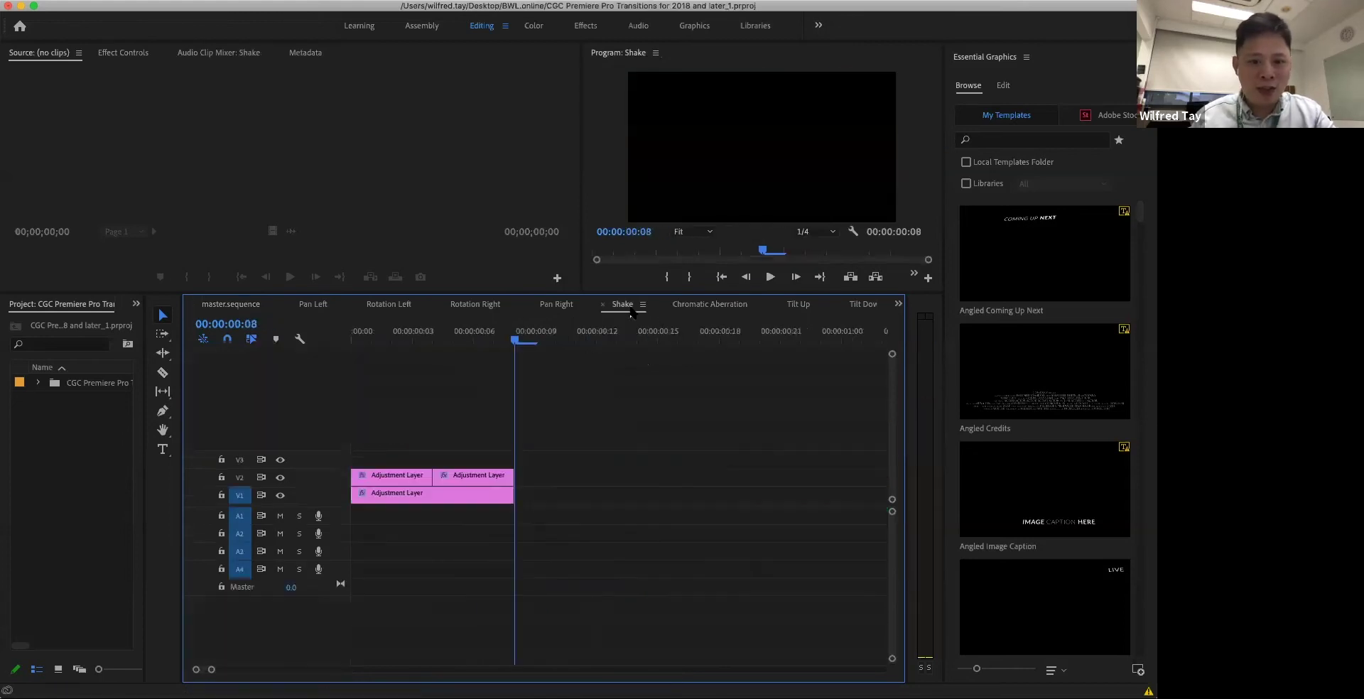
pyautogui.click(231, 304)
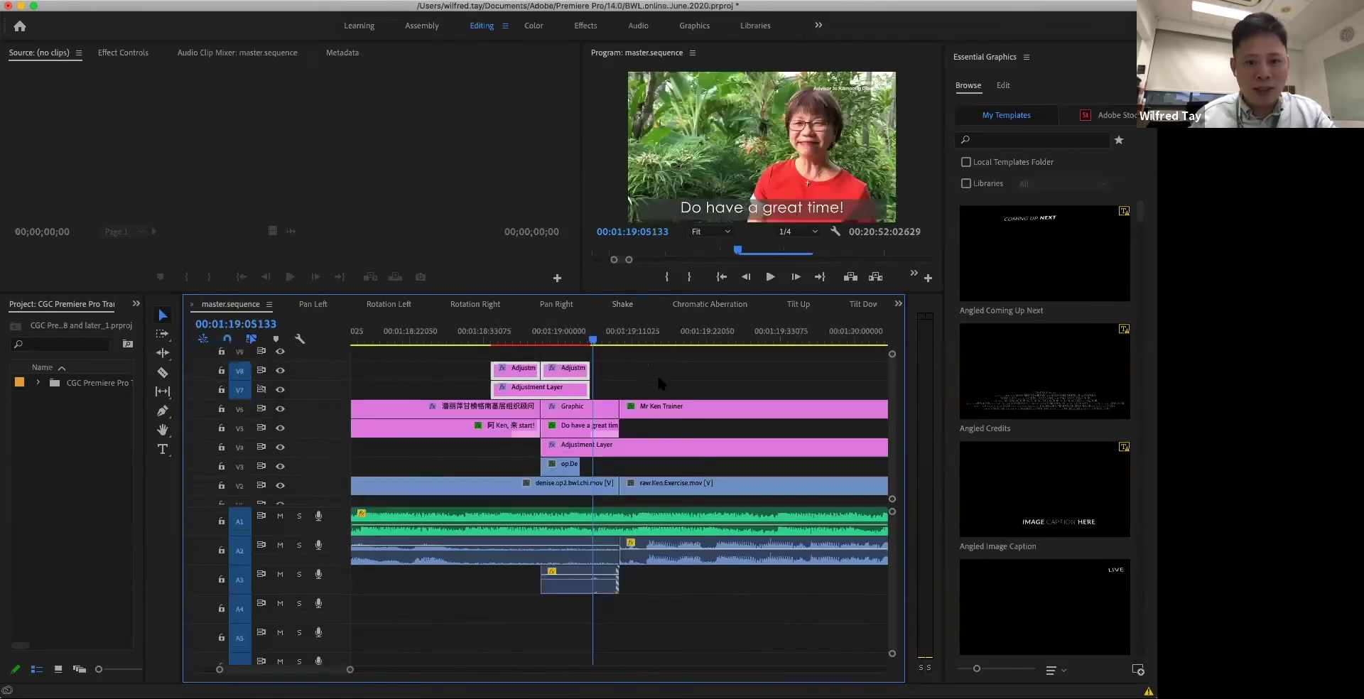
pyautogui.click(482, 340)
pyautogui.press('super+v')
pyautogui.moveTo(518, 389); pyautogui.dragTo(529, 389)
# Play master.sequence from just before the transition through to the exercise clip.
pyautogui.click(463, 338)
pyautogui.press('space')
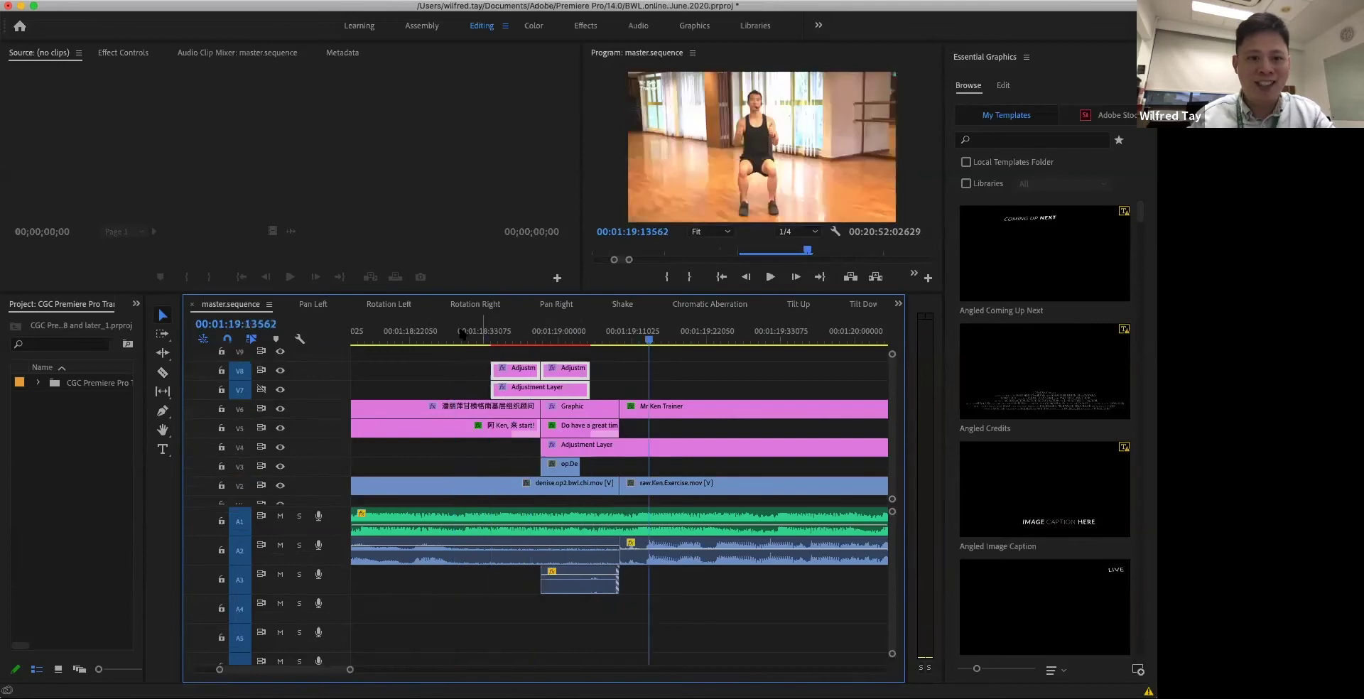
pyautogui.press('space')
# Try repositioning the transition's adjustment layers on V7 and V8 around the cut and play from ahead of them.
pyautogui.moveTo(517, 377); pyautogui.dragTo(432, 368)
pyautogui.moveTo(579, 368); pyautogui.dragTo(637, 368)
pyautogui.click(407, 339)
pyautogui.press('space')
# Place two sets of transition layers side by side on V7 and V8 and play both across the cut.
pyautogui.moveTo(441, 387); pyautogui.dragTo(532, 376)
pyautogui.click(381, 337)
pyautogui.press('super+v')
pyautogui.moveTo(419, 378); pyautogui.dragTo(451, 378)
pyautogui.keyDown('shift'); pyautogui.click(524, 375); pyautogui.keyUp('shift')
pyautogui.press('space')
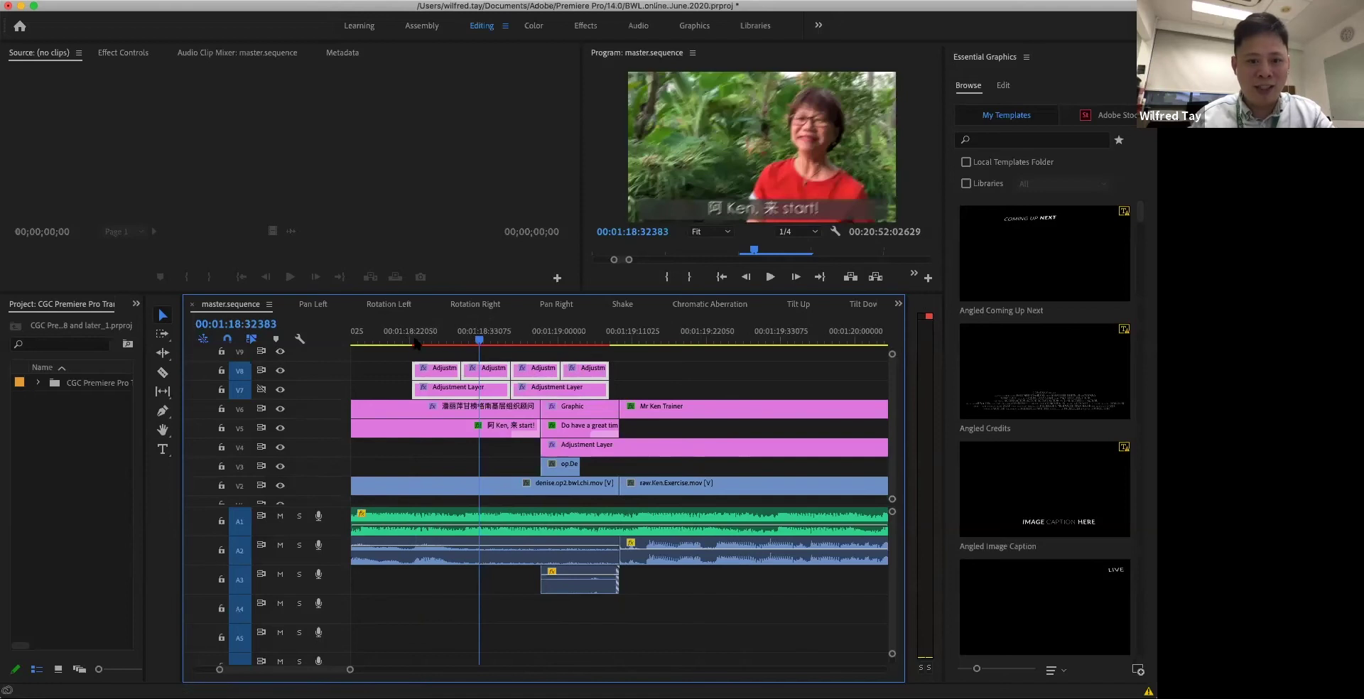
pyautogui.press('space')
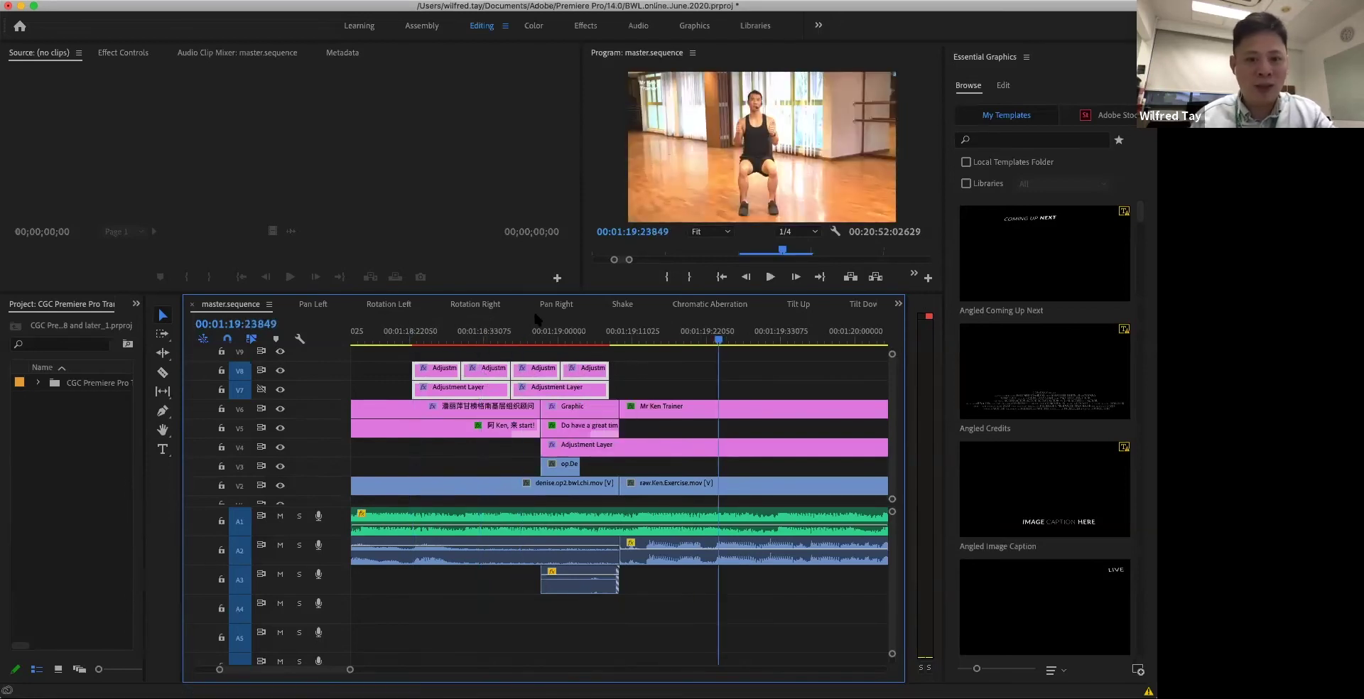
# Leave a single set of transition adjustment layers centred over the cut on V7 and V8, and move the playhead ahead of it.
pyautogui.click(558, 304)
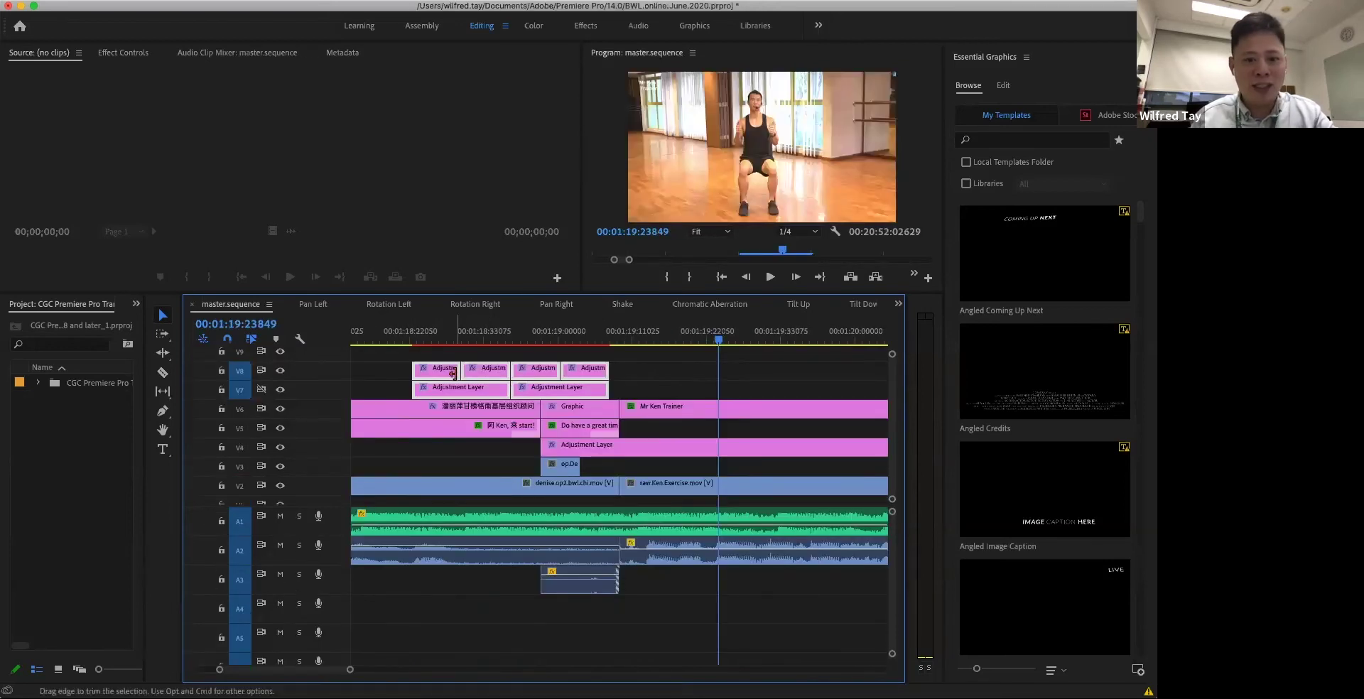
pyautogui.click(477, 332)
pyautogui.click(553, 372)
pyautogui.moveTo(553, 373); pyautogui.dragTo(513, 376)
pyautogui.click(450, 332)
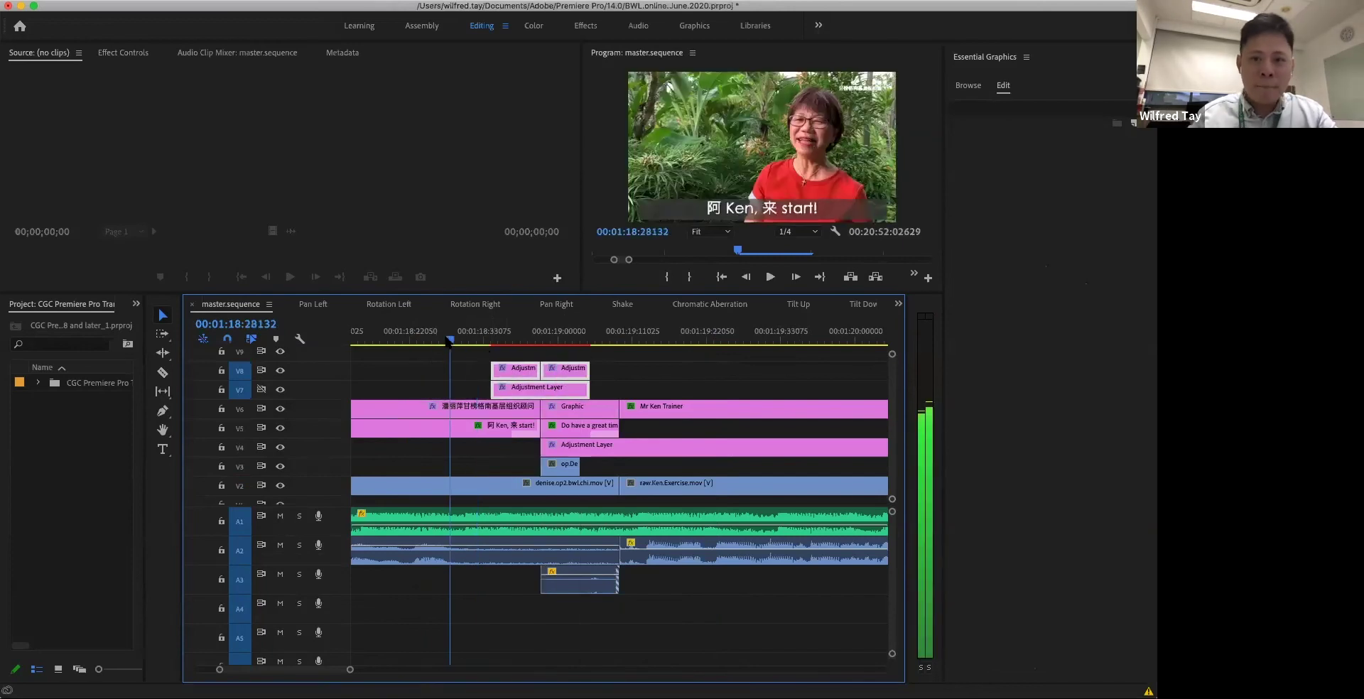
# Move the playhead in master.sequence back to the opening countdown, at about 4 seconds.
pyautogui.scroll(5, 469, 424)
pyautogui.scroll(-10, 469, 424)
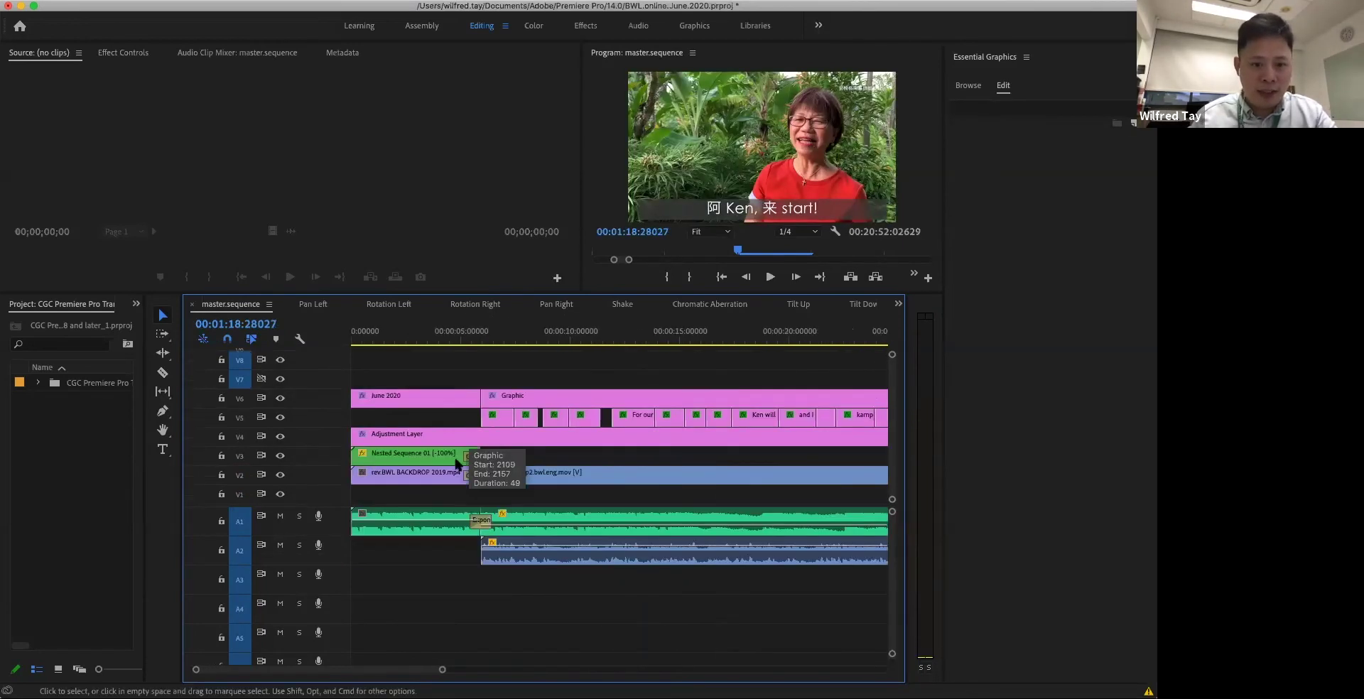
pyautogui.click(484, 339)
pyautogui.moveTo(486, 339); pyautogui.dragTo(460, 334)
pyautogui.click(851, 189)
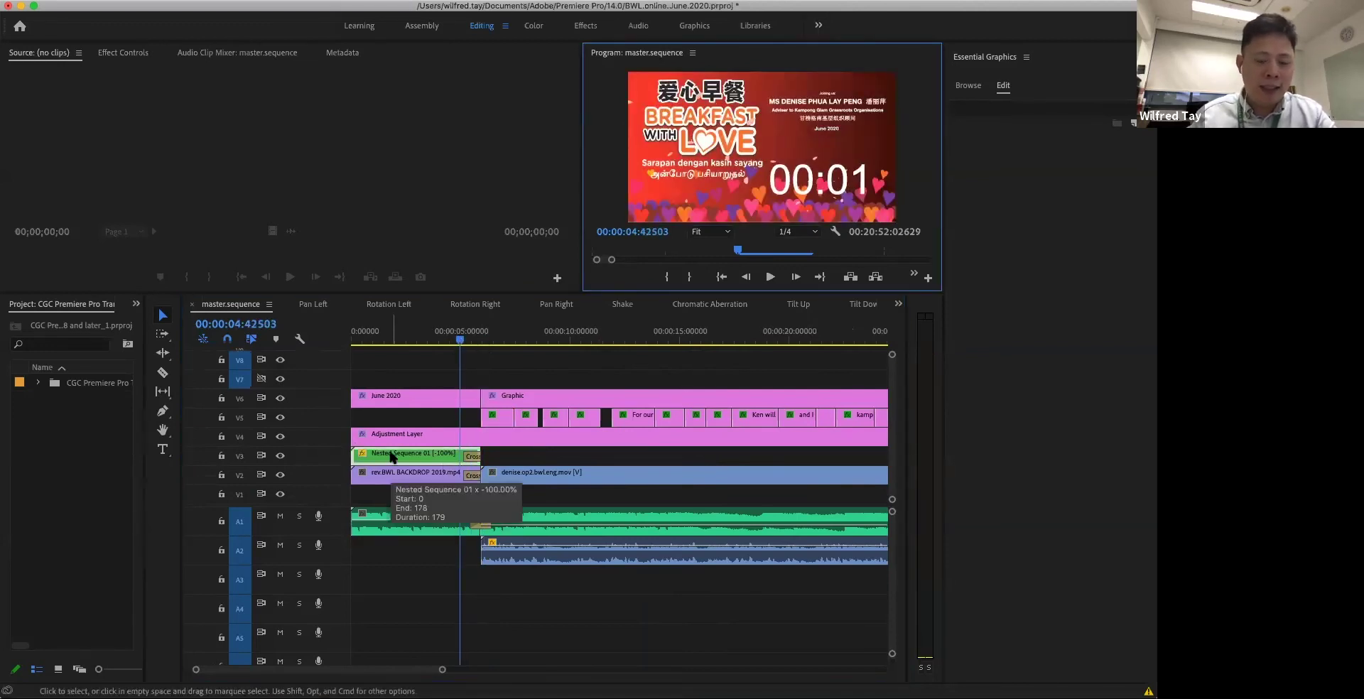
# Display the Effects library and expand Video Transitions, looking into Immersive Video and leaving the Dissolve group open.
pyautogui.click(474, 478)
pyautogui.click(136, 304)
pyautogui.click(164, 377)
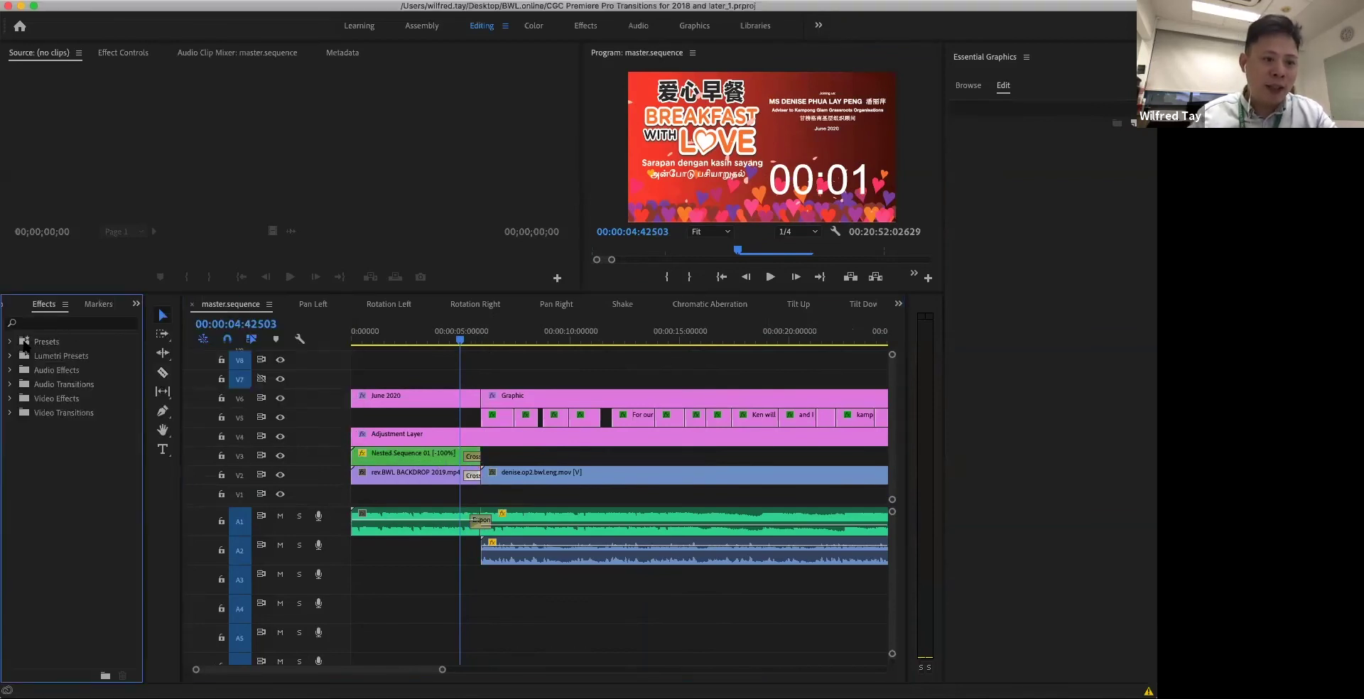
pyautogui.click(9, 412)
pyautogui.click(19, 455)
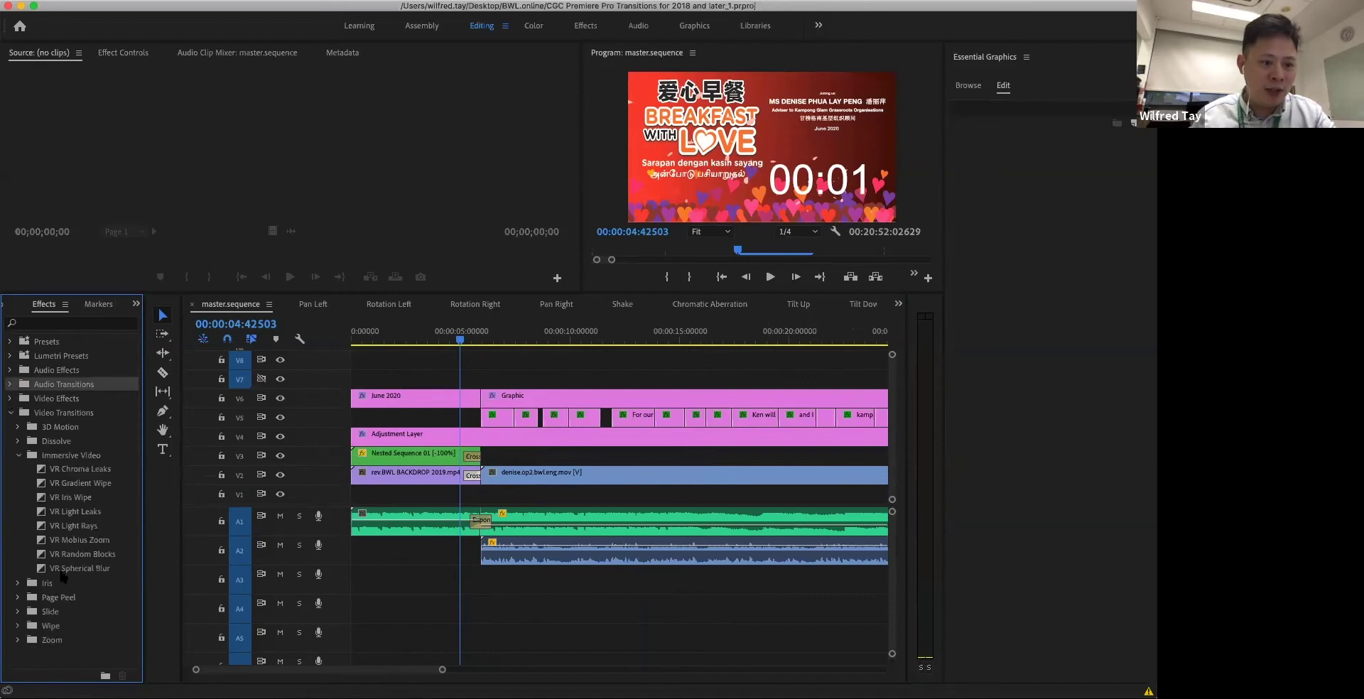
pyautogui.click(18, 454)
pyautogui.click(18, 440)
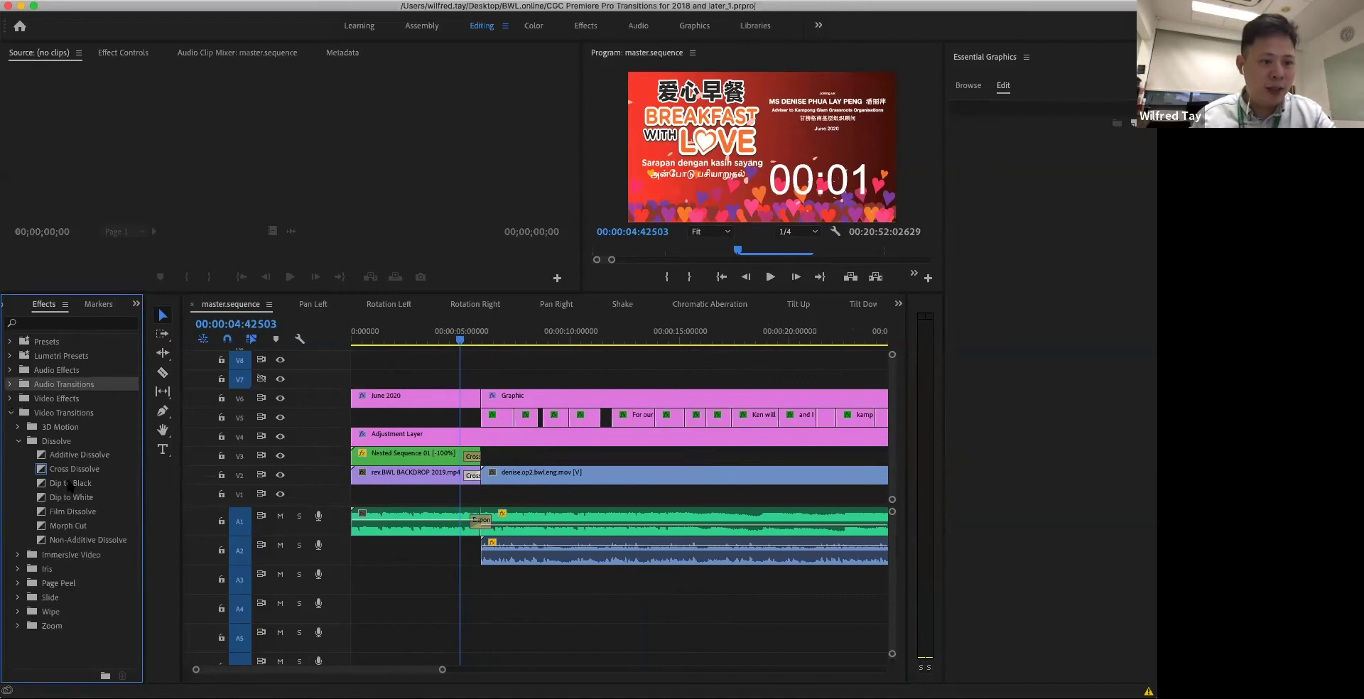
# Remove the Cross Dissolve transitions from the ends of the countdown clips on V2 and V3 and play the cut.
pyautogui.moveTo(75, 469); pyautogui.dragTo(471, 462)
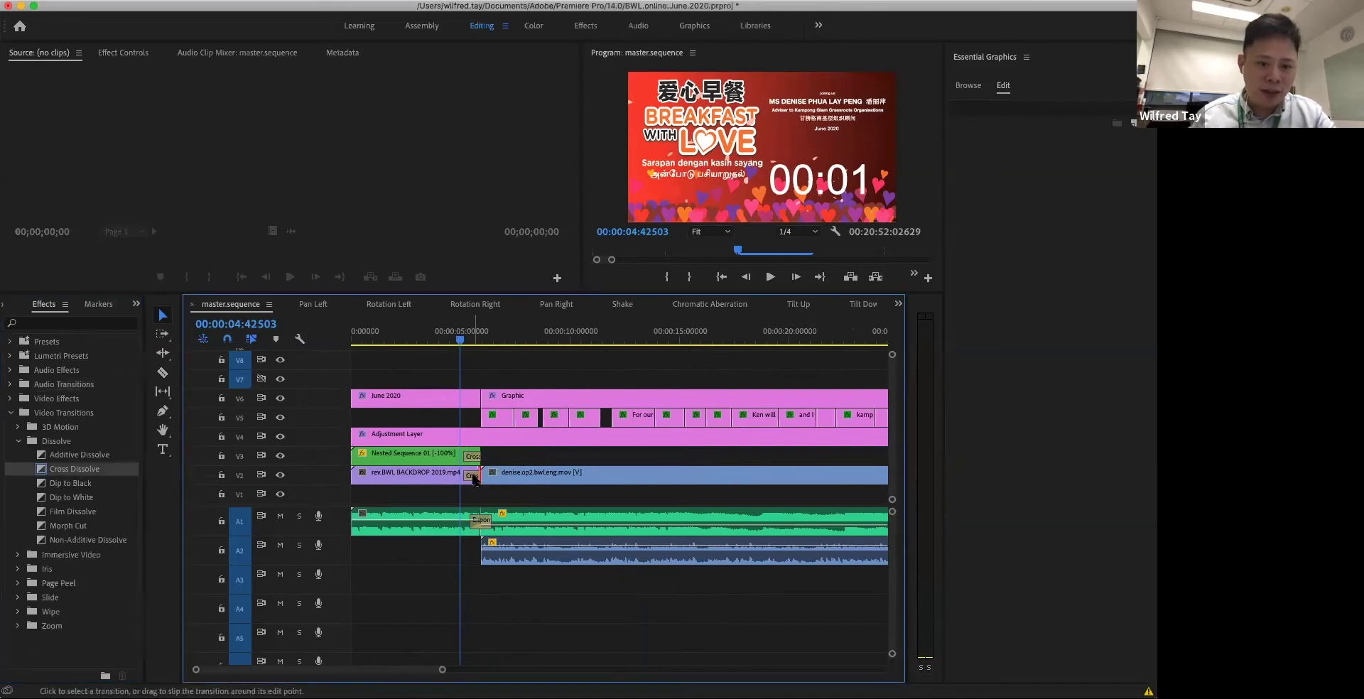
pyautogui.click(475, 480)
pyautogui.press('Delete')
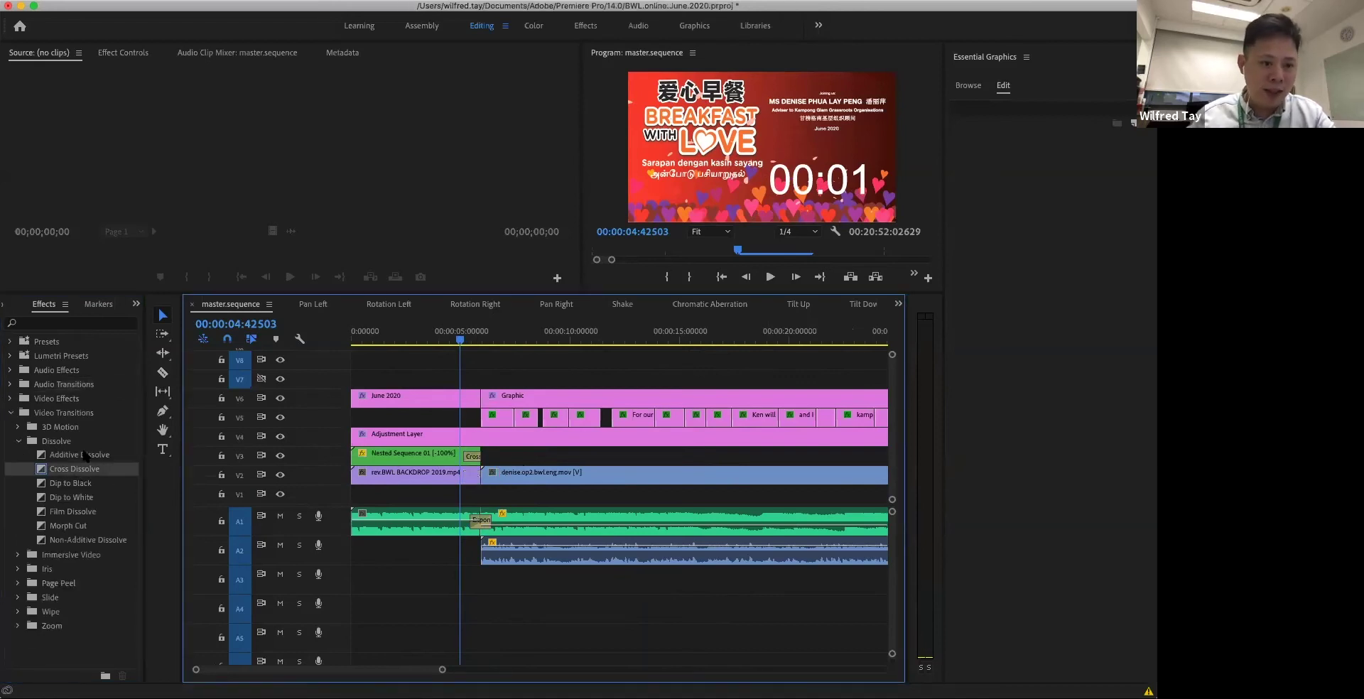
pyautogui.press('space')
pyautogui.press('space')
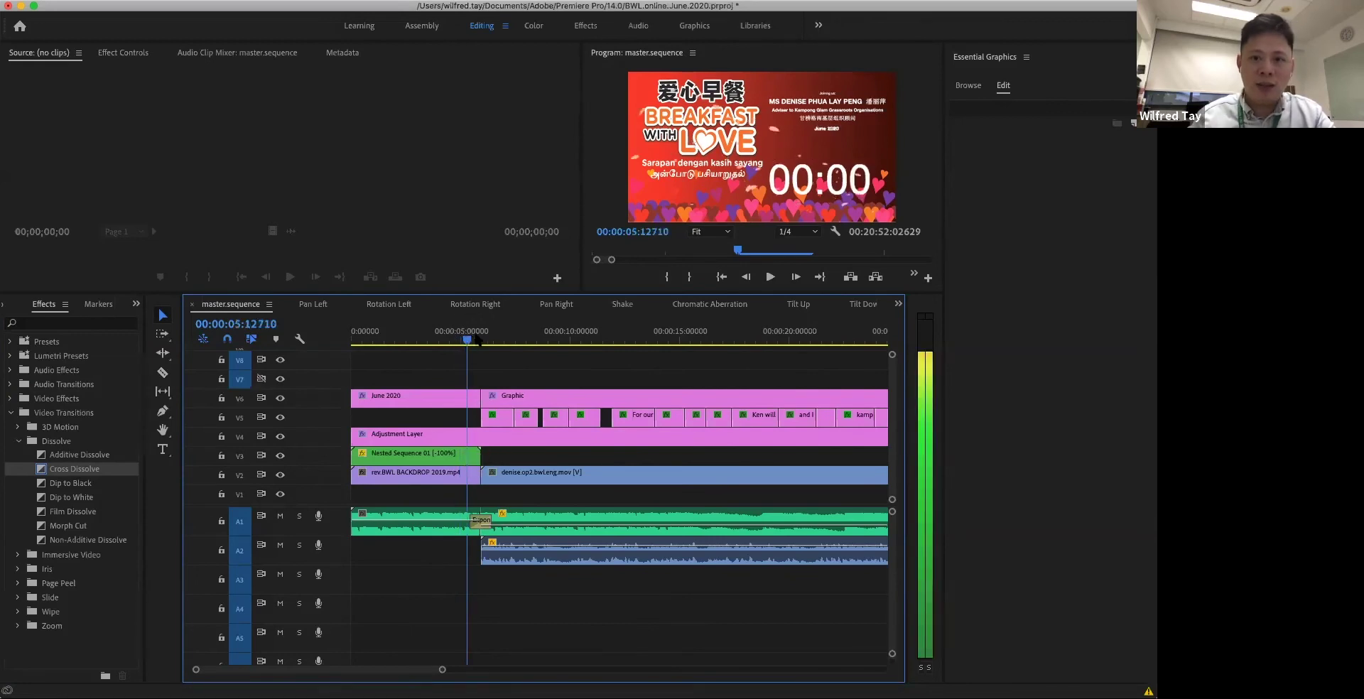
# Apply Cross Dissolve to the ends of the countdown clips on V2 and V3 and play through the transition.
pyautogui.moveTo(69, 470); pyautogui.dragTo(263, 492)
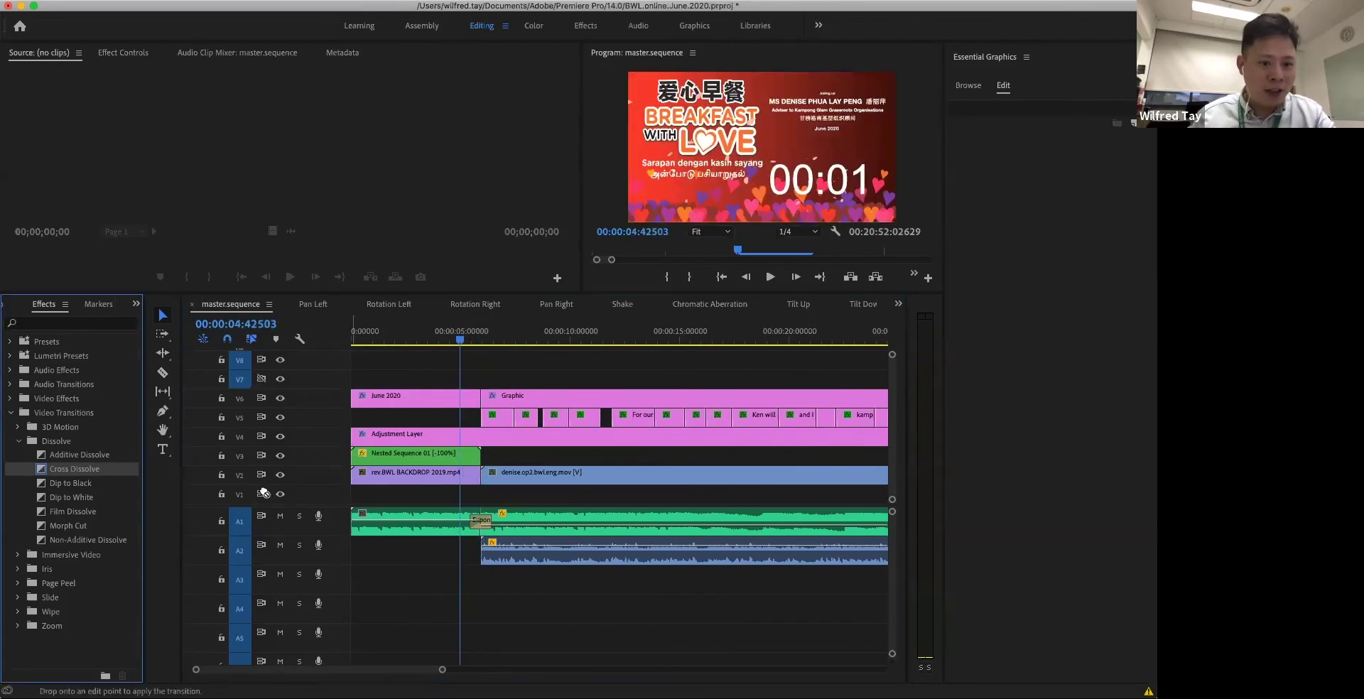
pyautogui.moveTo(477, 481); pyautogui.dragTo(479, 480)
pyautogui.press('=')
pyautogui.press('space')
pyautogui.press('space')
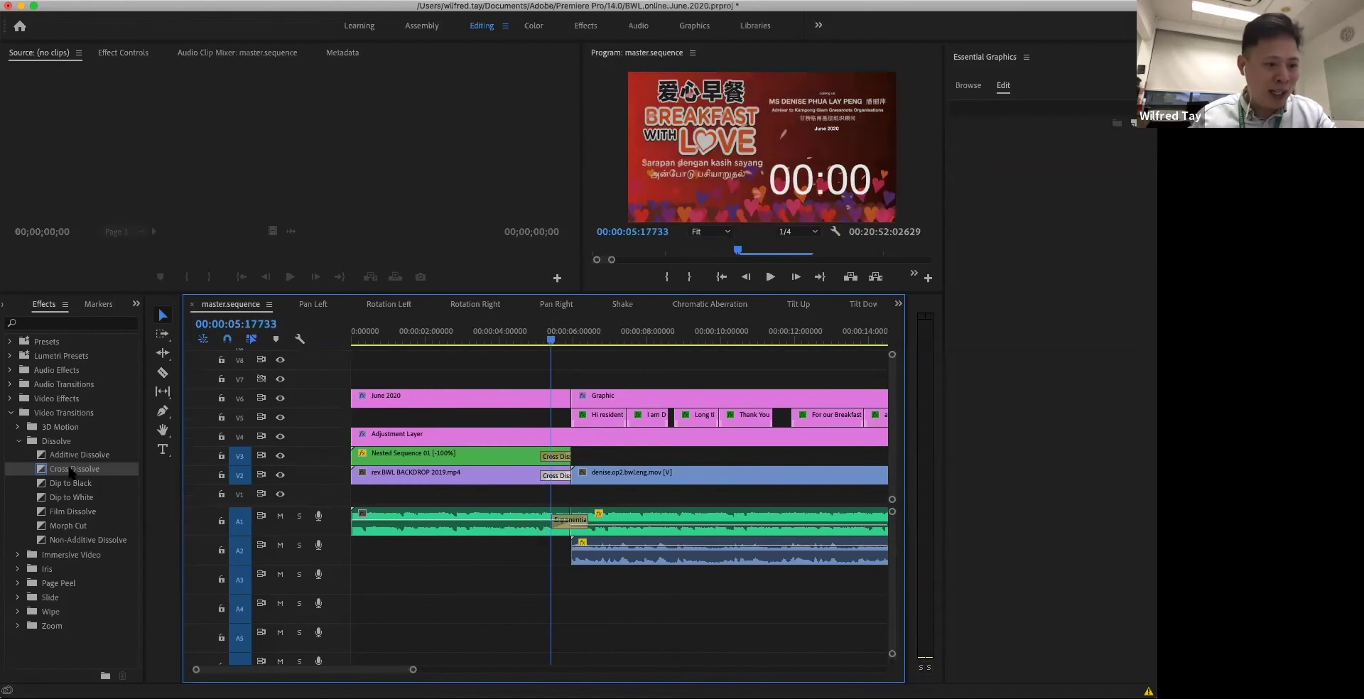
# Look through the Crossfade audio transitions and select the Exponential Fade on A1 below the countdown's end.
pyautogui.click(11, 413)
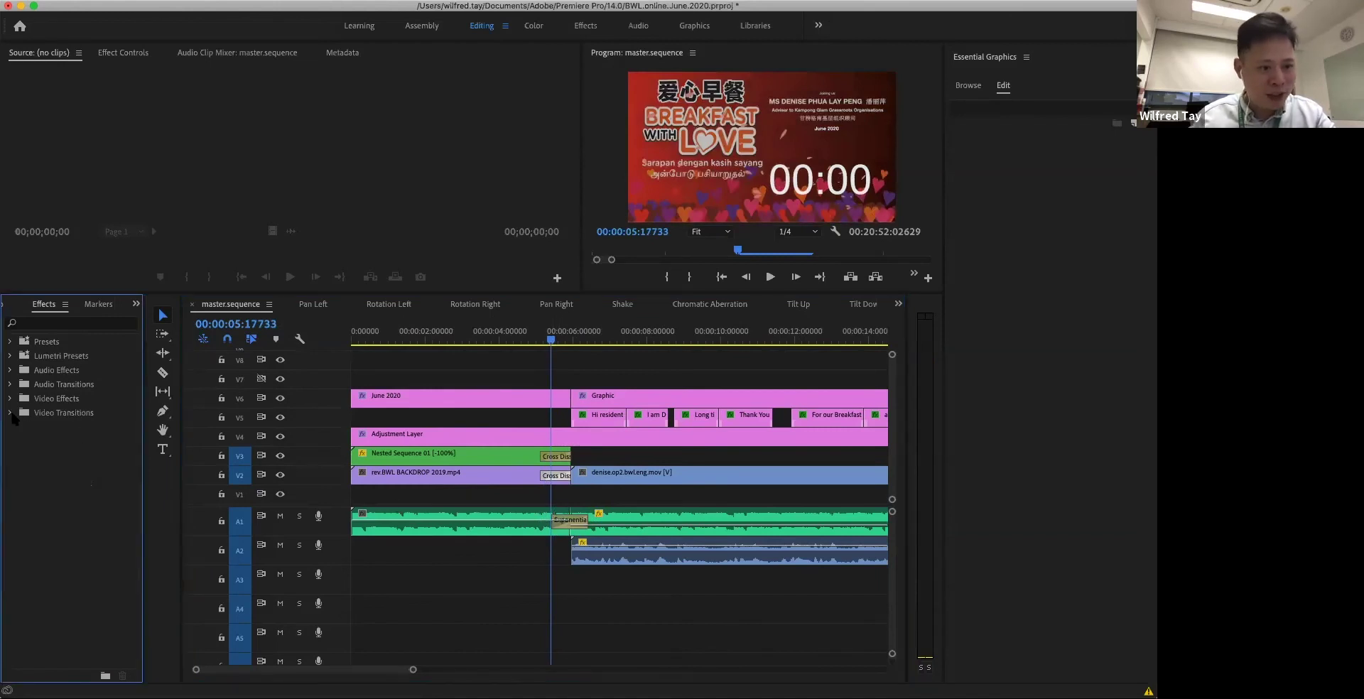
pyautogui.click(17, 398)
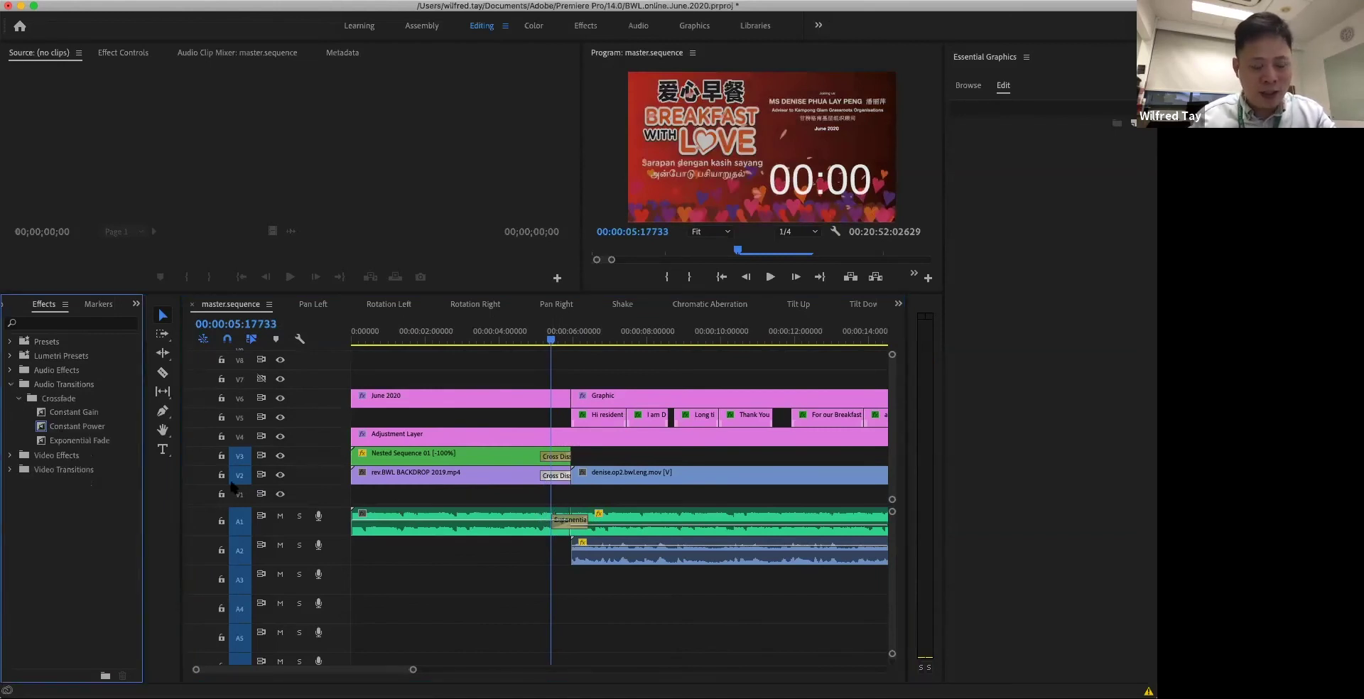
pyautogui.click(566, 522)
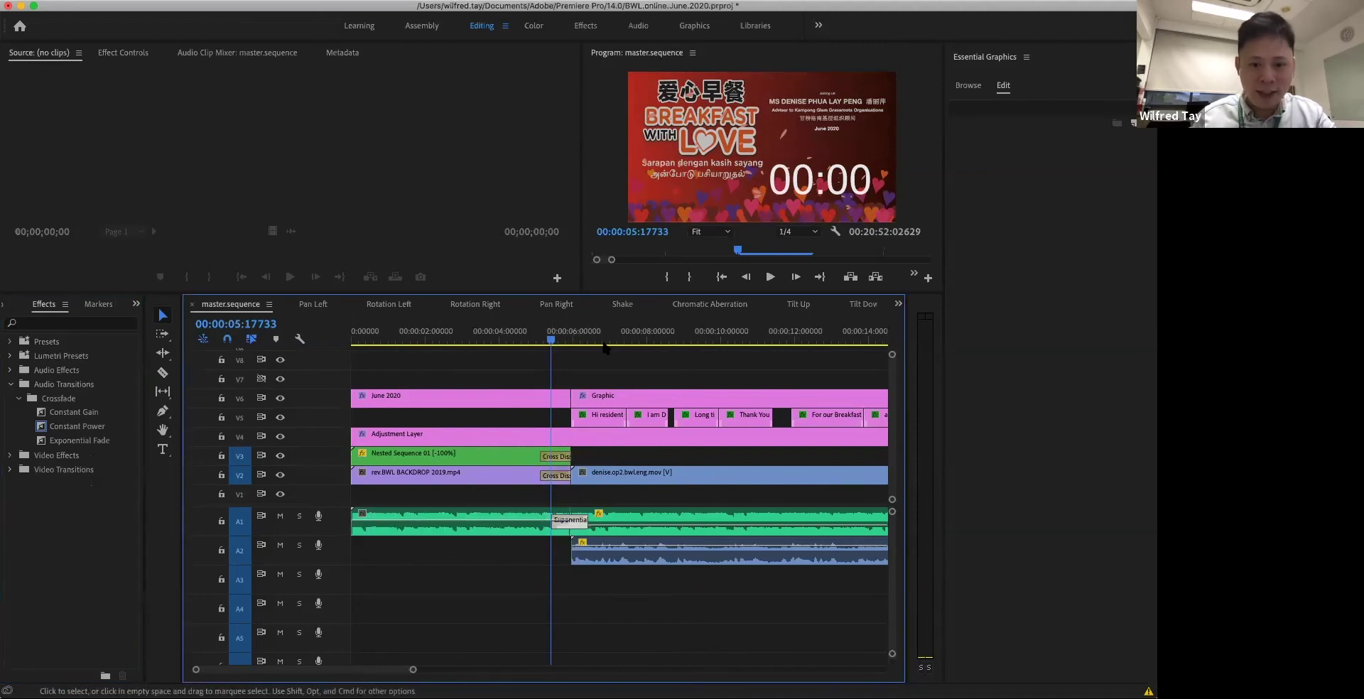
# Open Nested Sequence 01, play its countdown, and scrub through it with the Transparent Video clip's effect controls displayed.
pyautogui.scroll(1, 595, 396)
pyautogui.scroll(-1, 595, 396)
pyautogui.doubleClick(486, 458)
pyautogui.press('Home')
pyautogui.press('space')
pyautogui.doubleClick(415, 462)
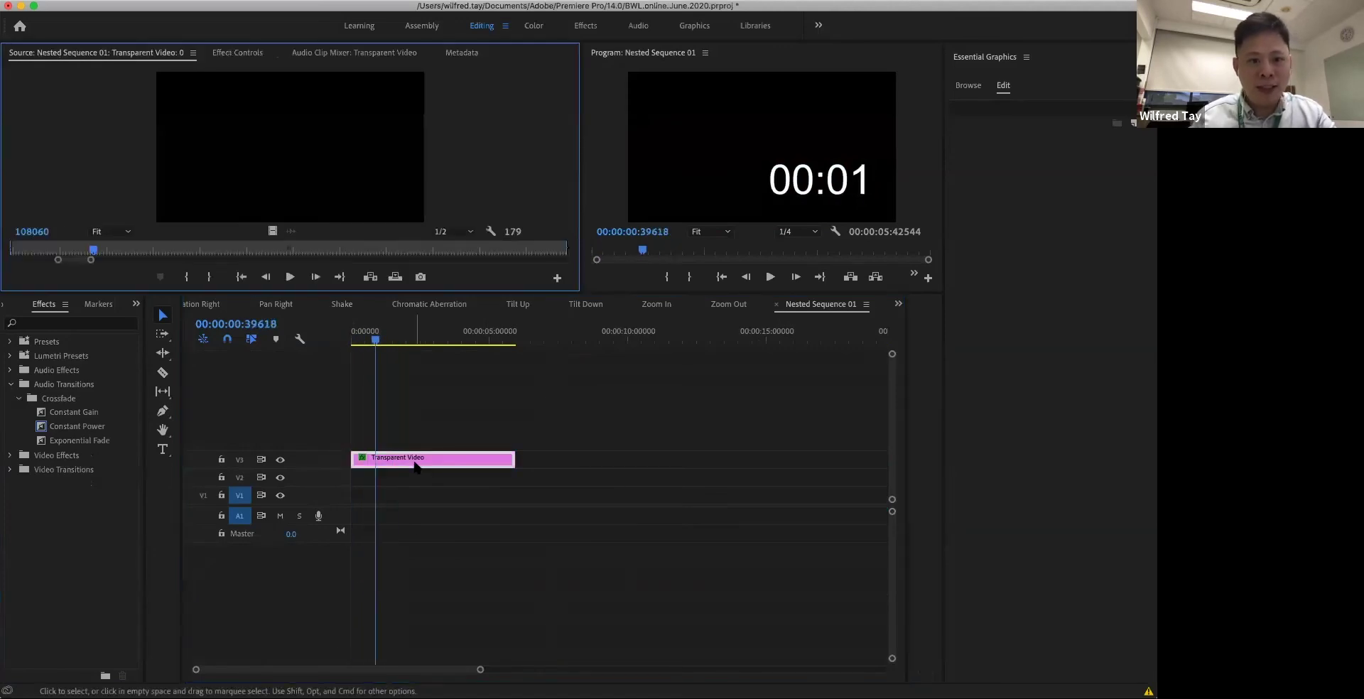
pyautogui.click(258, 53)
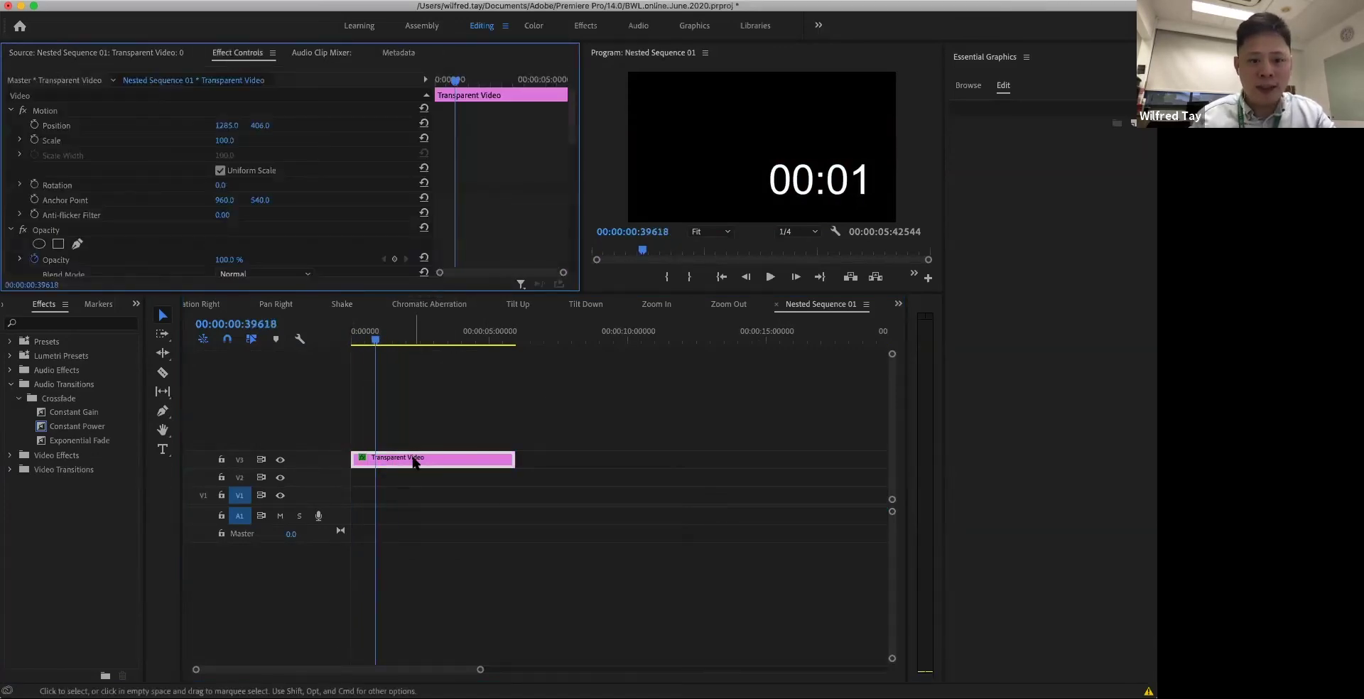
pyautogui.moveTo(375, 341); pyautogui.dragTo(434, 342)
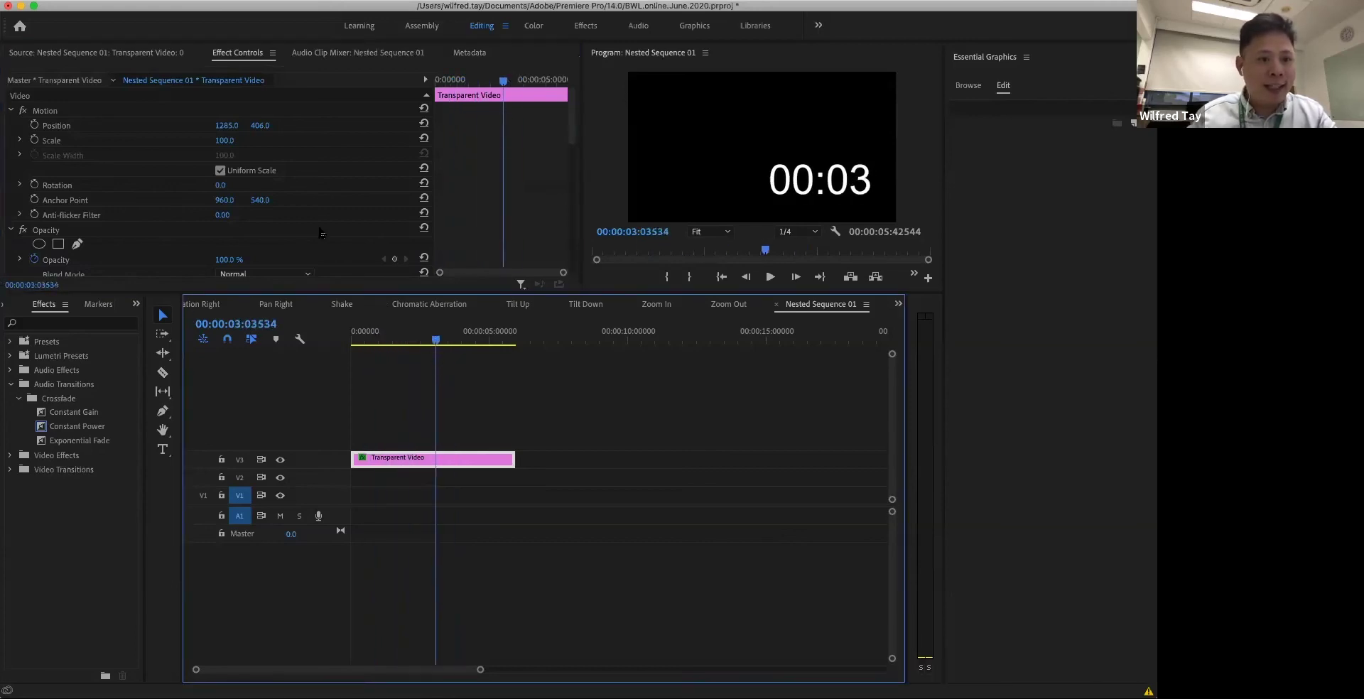
# Set the Transparent Video clip's left Crop to 0% and scrub the timecode from the start.
pyautogui.scroll(-5, 211, 247)
pyautogui.scroll(5, 209, 243)
pyautogui.click(10, 106)
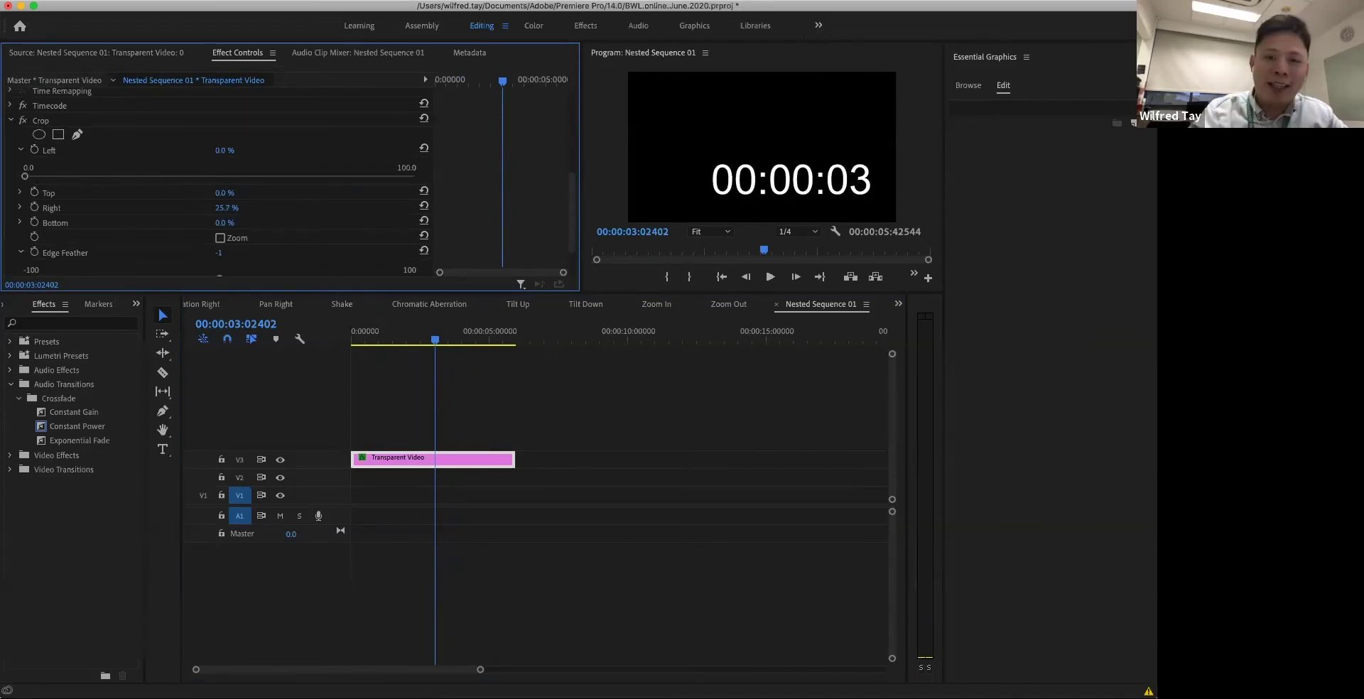
pyautogui.moveTo(353, 339); pyautogui.dragTo(441, 354)
pyautogui.click(359, 339)
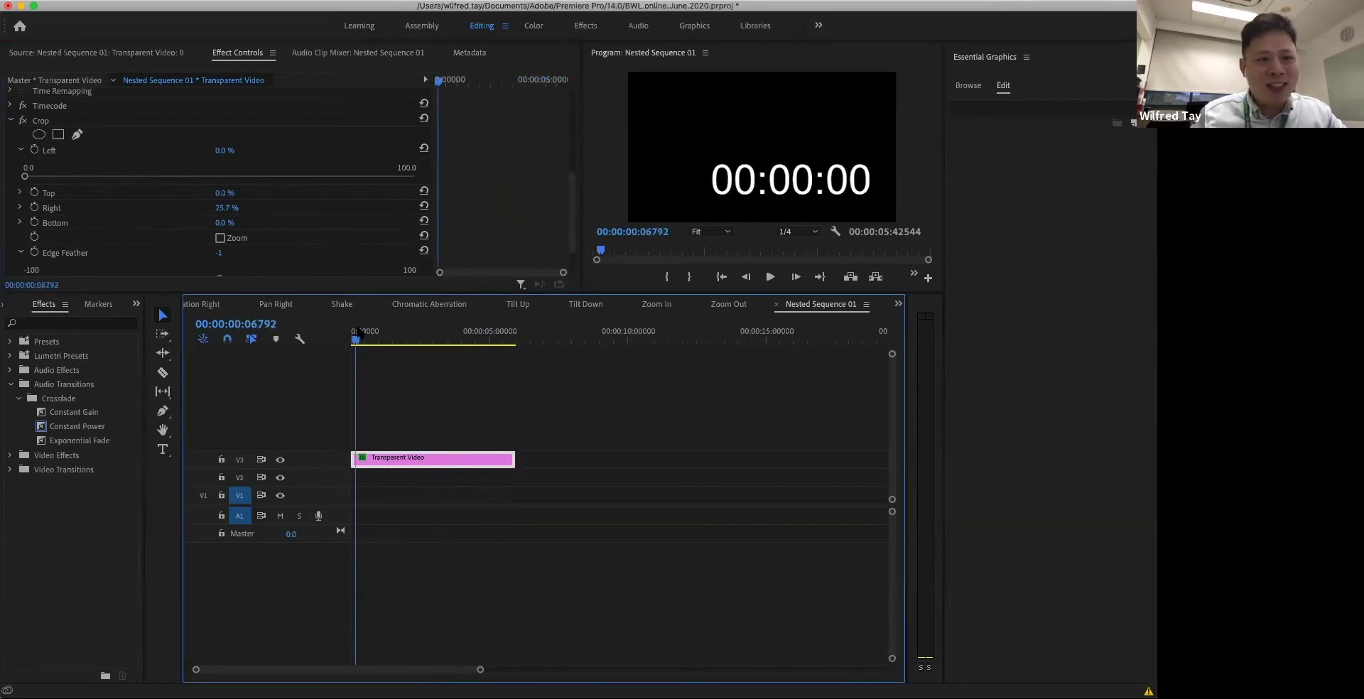
# Set the Crop effect's left value to 35.7% on the Transparent Video clip and collapse the Crop settings.
pyautogui.moveTo(25, 178); pyautogui.dragTo(155, 184)
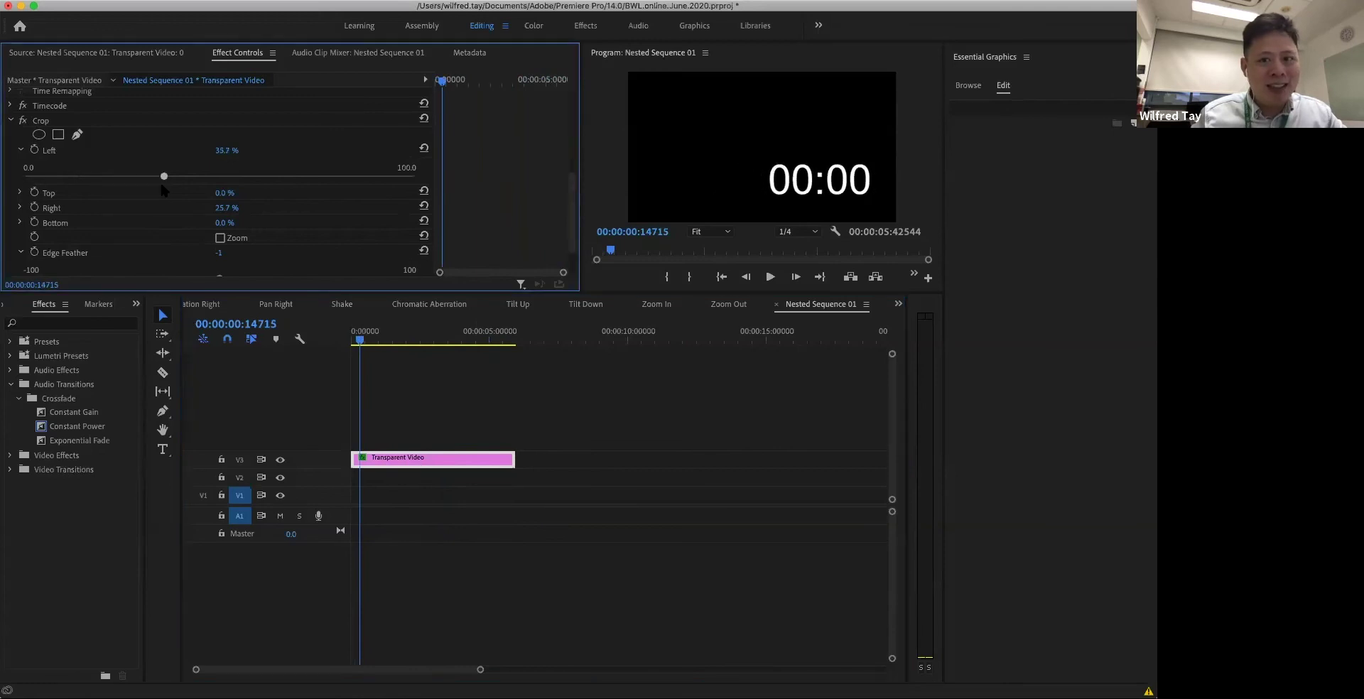
pyautogui.scroll(1, 264, 217)
pyautogui.click(11, 135)
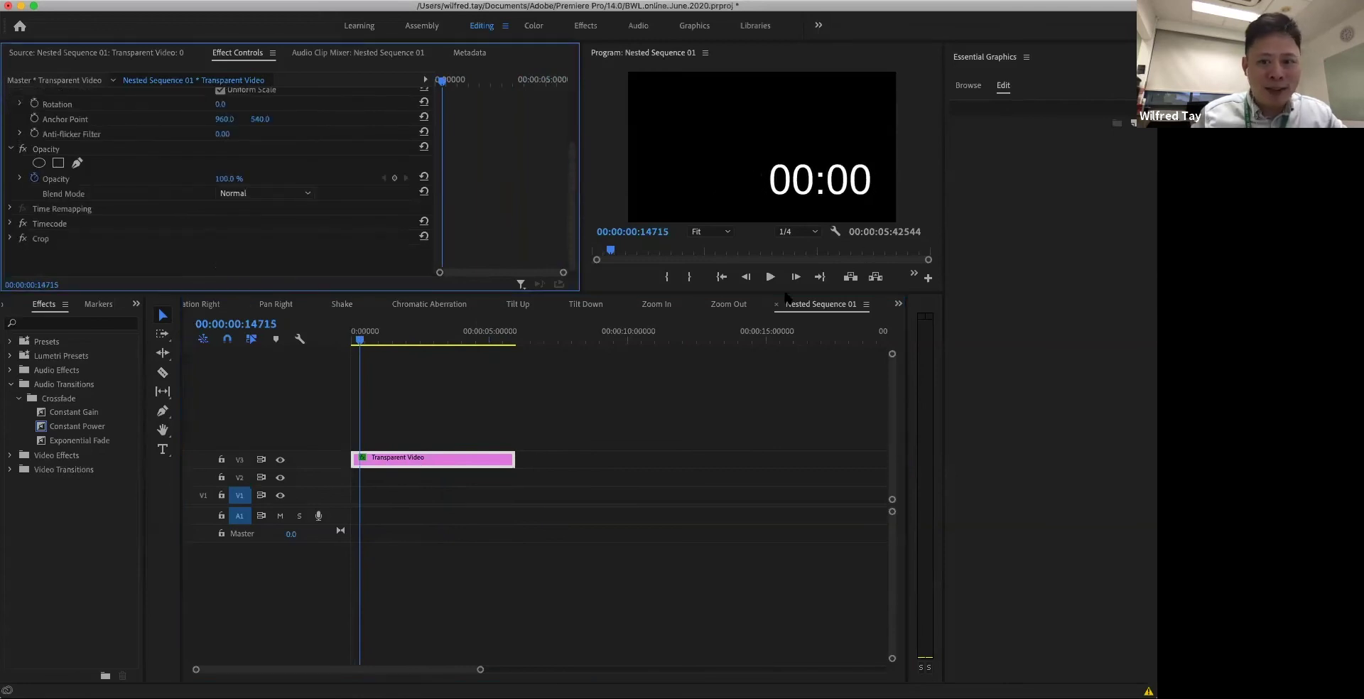
# Close Nested Sequence 01, check the nested clip's Reverse Speed option in master.sequence without changing it, and scrub the countdown.
pyautogui.click(776, 304)
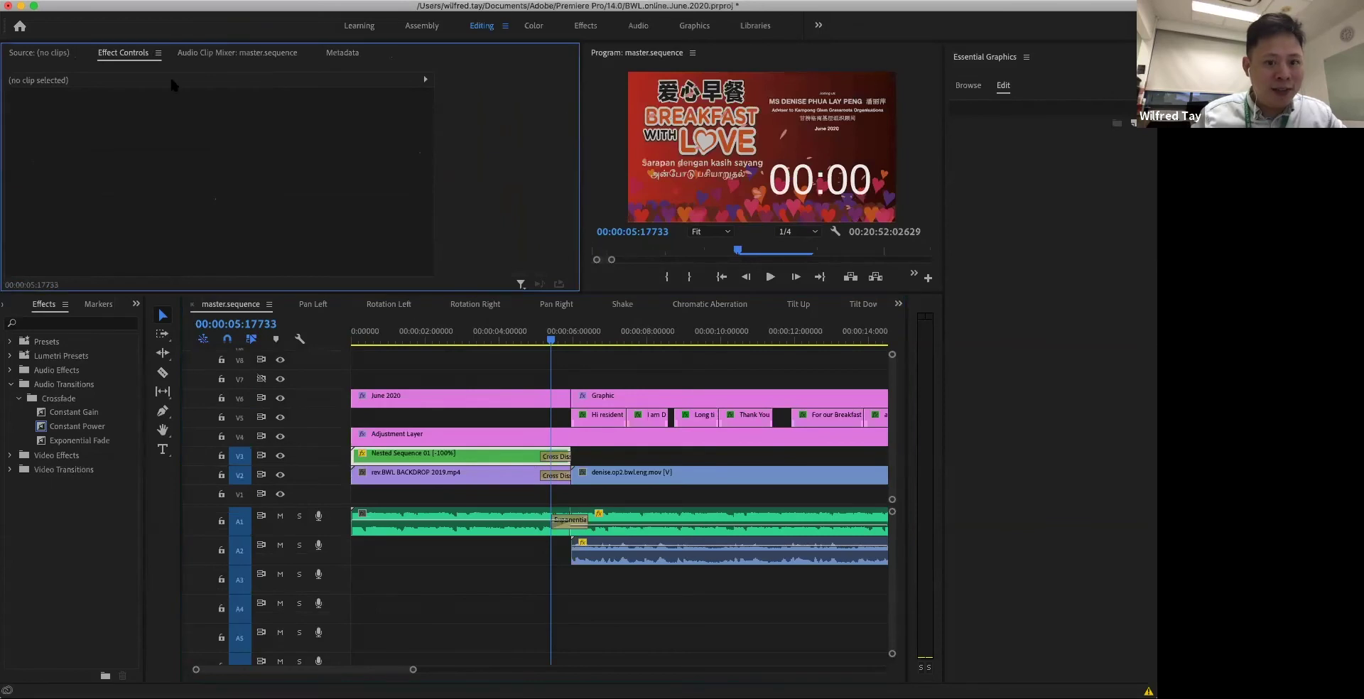
pyautogui.rightClick(450, 453)
pyautogui.click(539, 448)
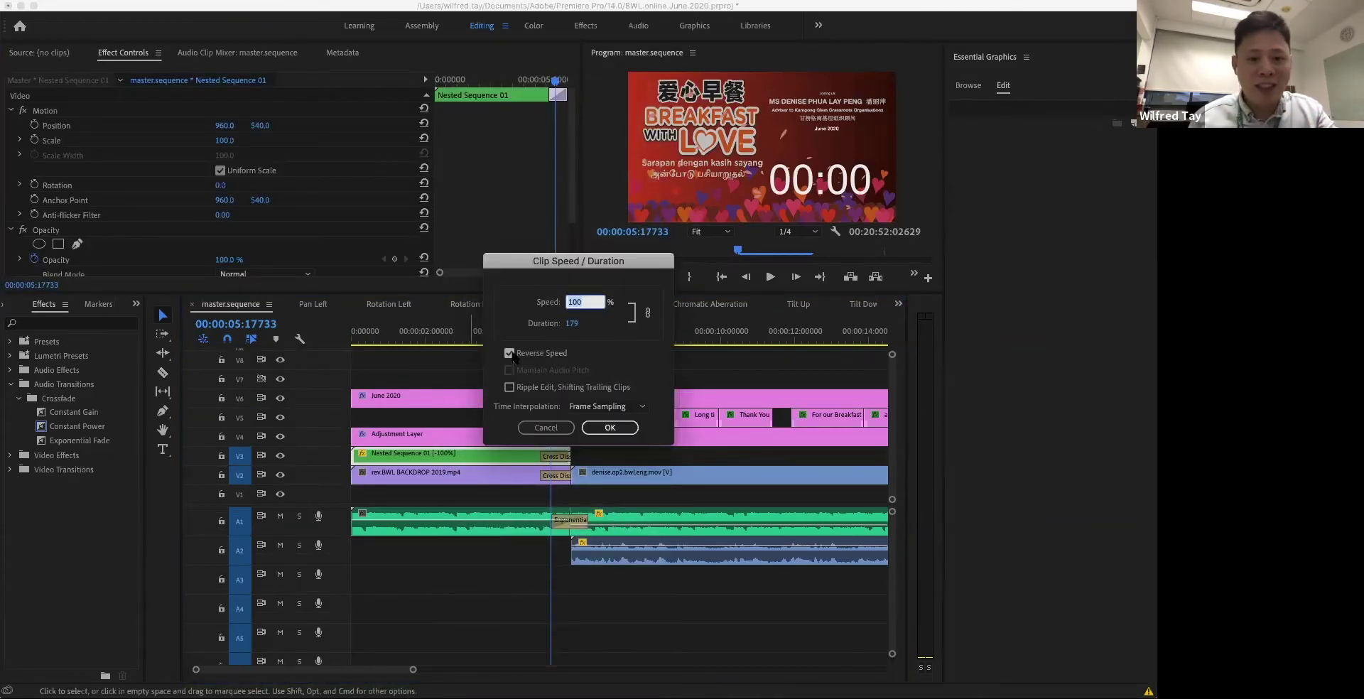
pyautogui.click(560, 431)
pyautogui.moveTo(548, 340); pyautogui.dragTo(478, 344)
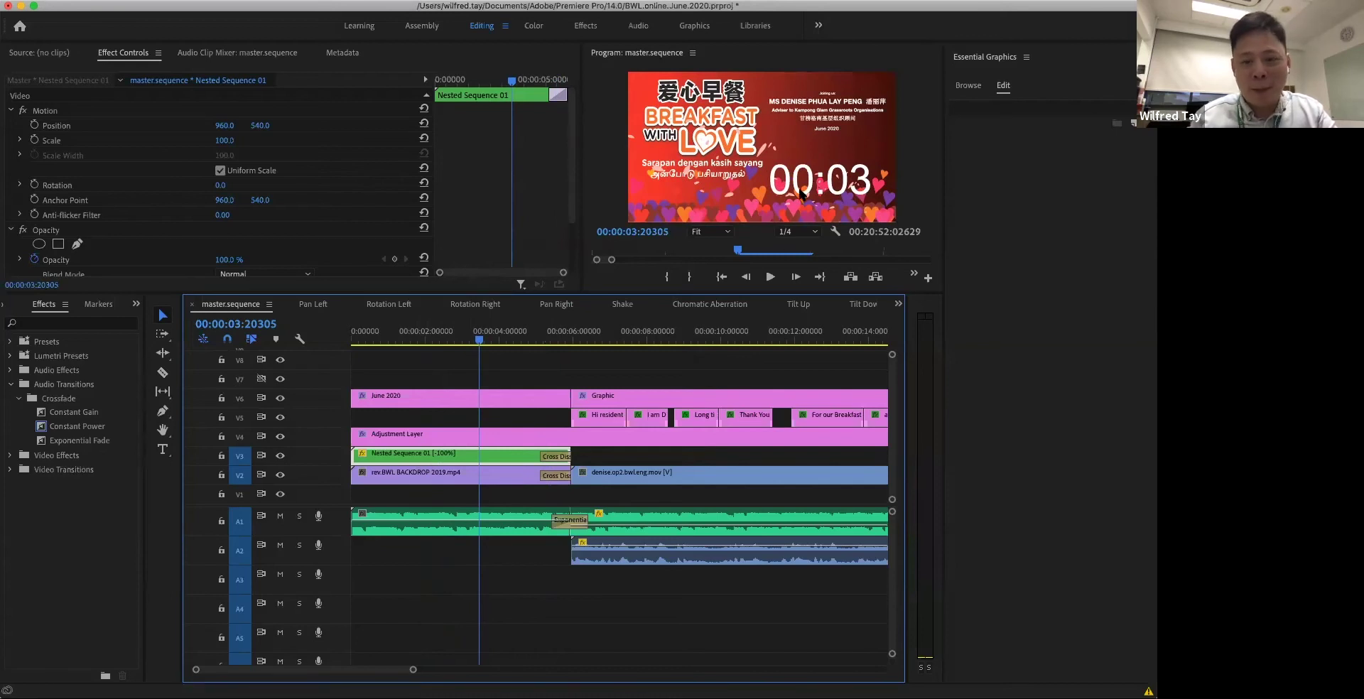
# Try moving the nested countdown clip to position 660, 360.
pyautogui.scroll(-3, 272, 231)
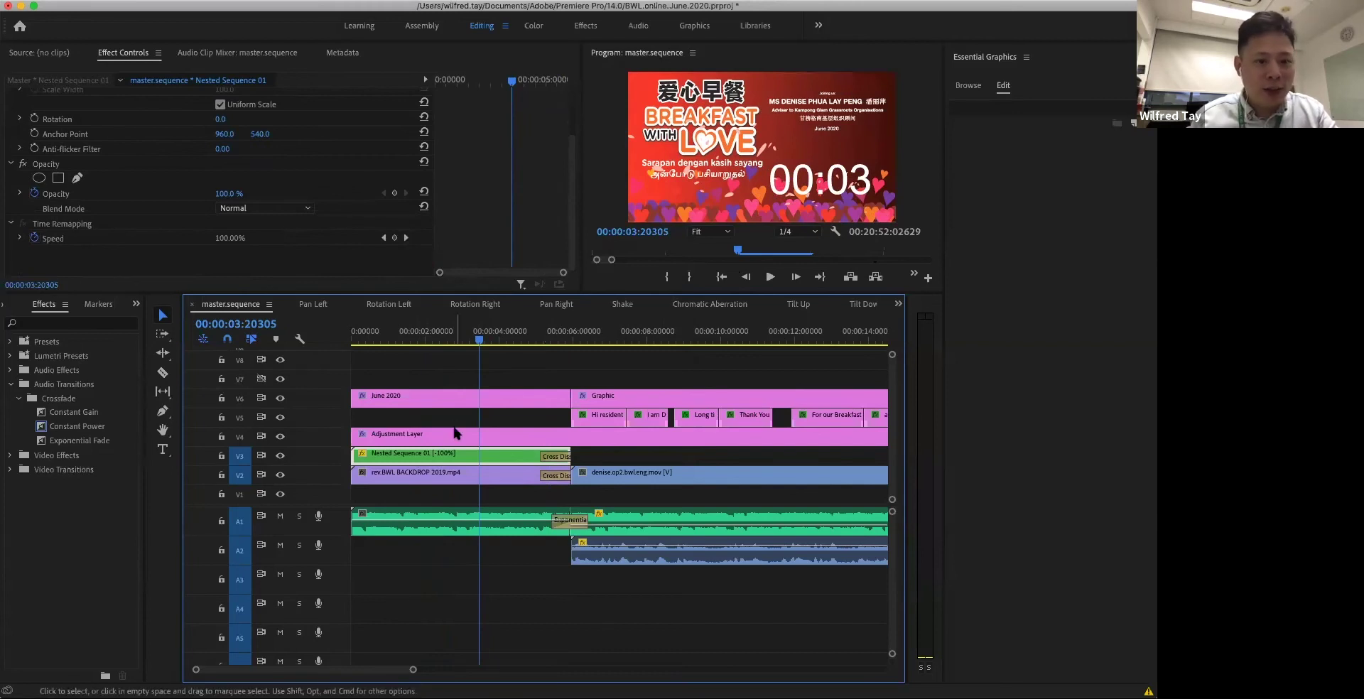
pyautogui.scroll(3, 243, 248)
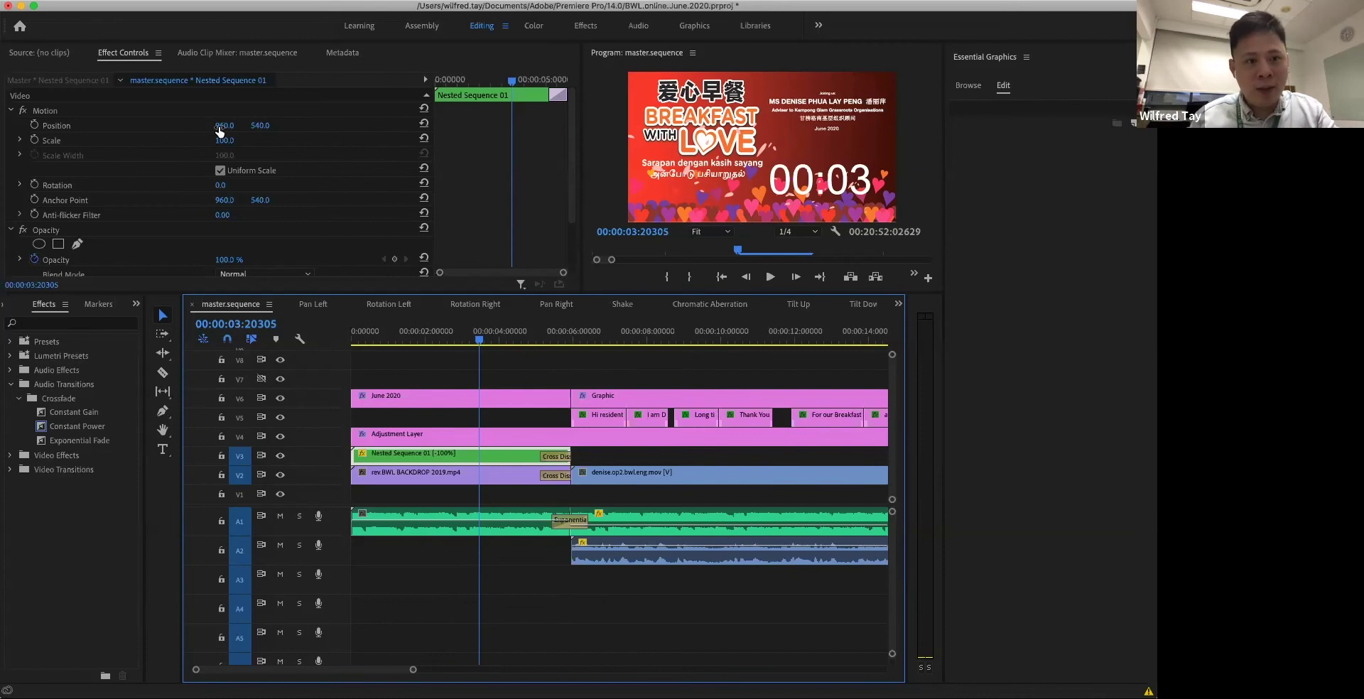
pyautogui.moveTo(224, 130); pyautogui.dragTo(265, 126)
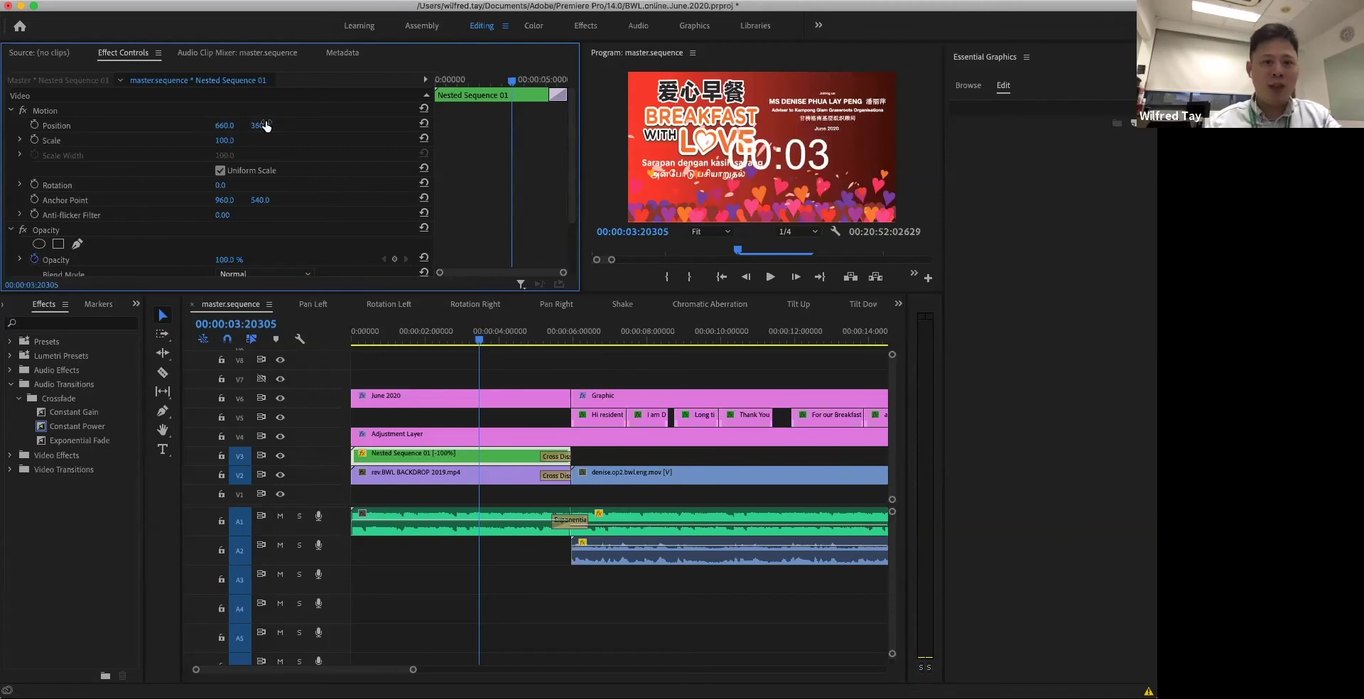
# Try scaling the nested countdown clip to 130 and rotating it by 10 degrees.
pyautogui.click(226, 140)
pyautogui.write('120')
pyautogui.press('Return')
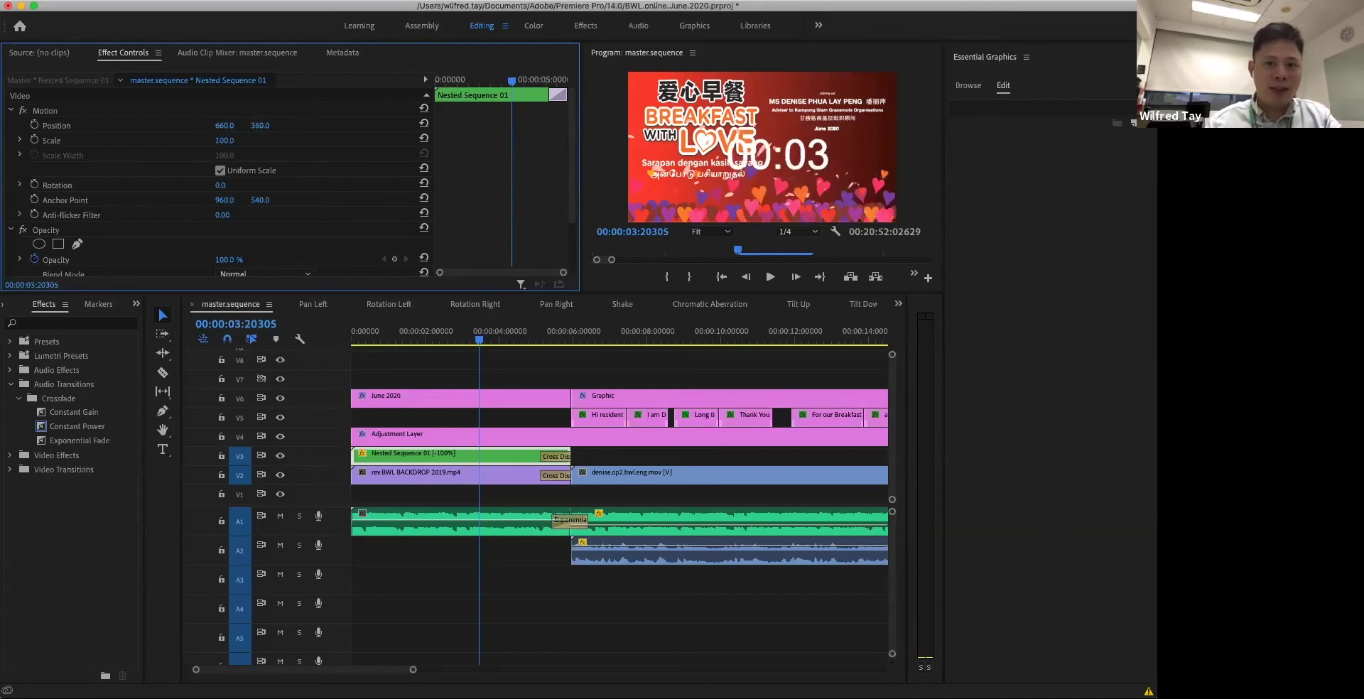
pyautogui.moveTo(226, 140); pyautogui.dragTo(233, 140)
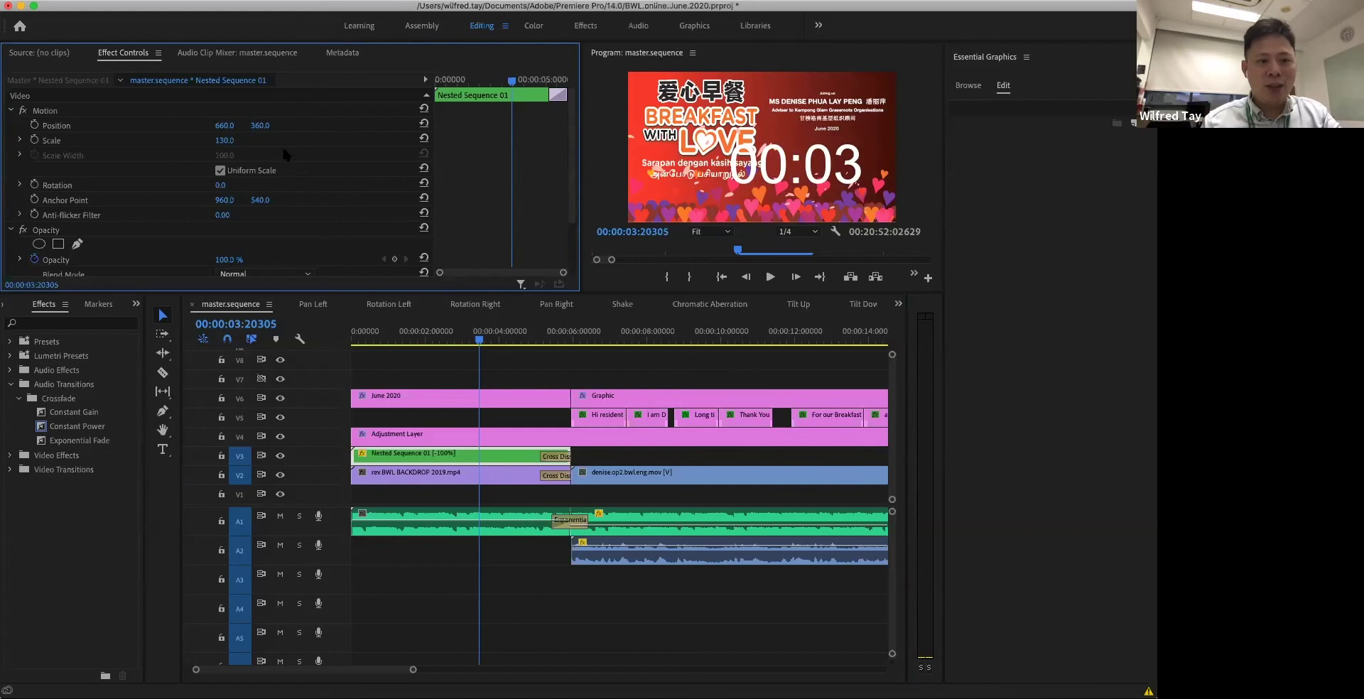
pyautogui.moveTo(220, 184); pyautogui.dragTo(231, 185)
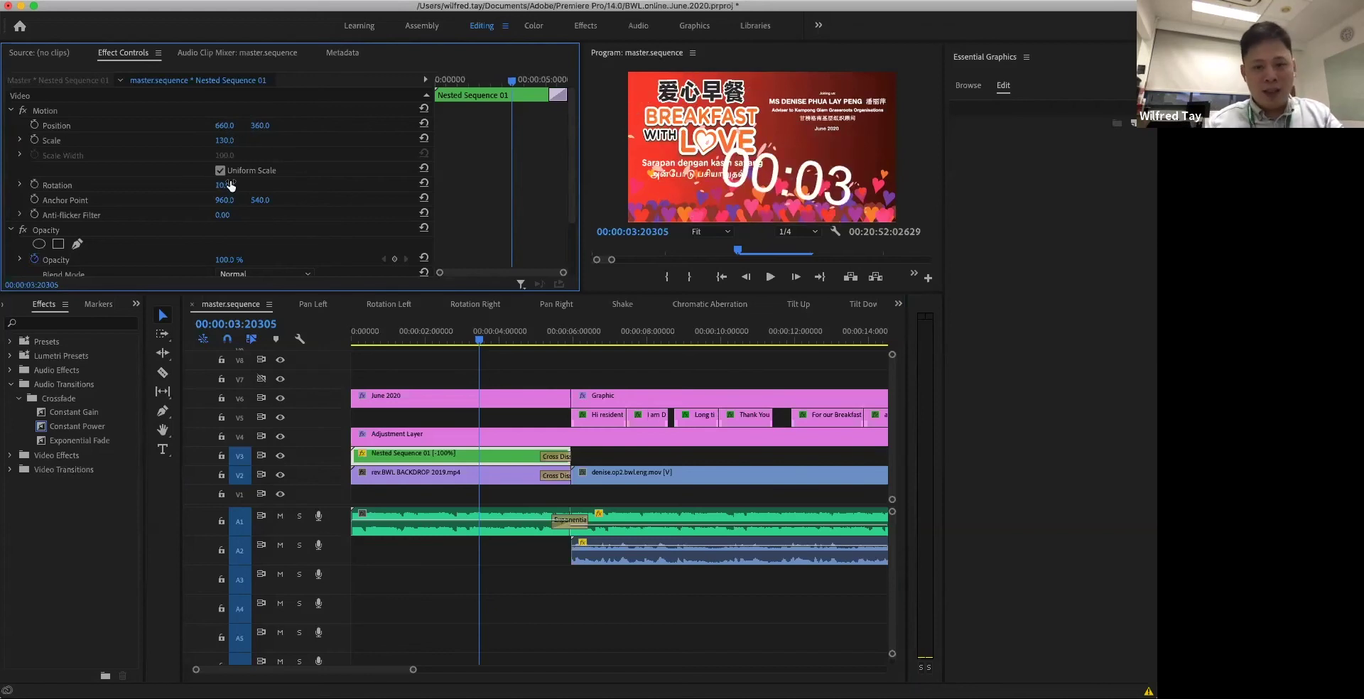
# Undo the position, scale and rotation changes on the nested countdown clip.
pyautogui.press('super+z')
pyautogui.press('super+z')
pyautogui.press('super+z')
pyautogui.press('super+z')
pyautogui.press('super+z')
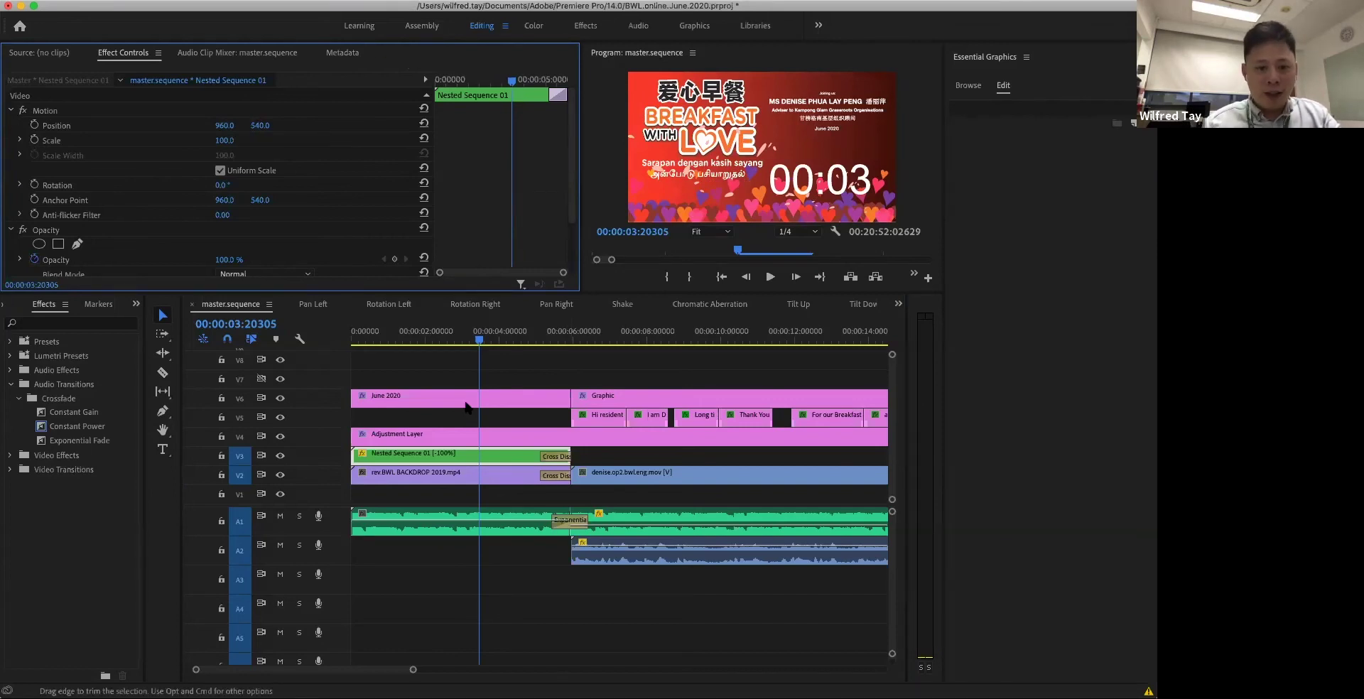
# Scrub master.sequence from the countdown to the opening greeting clip.
pyautogui.moveTo(454, 341); pyautogui.dragTo(495, 355)
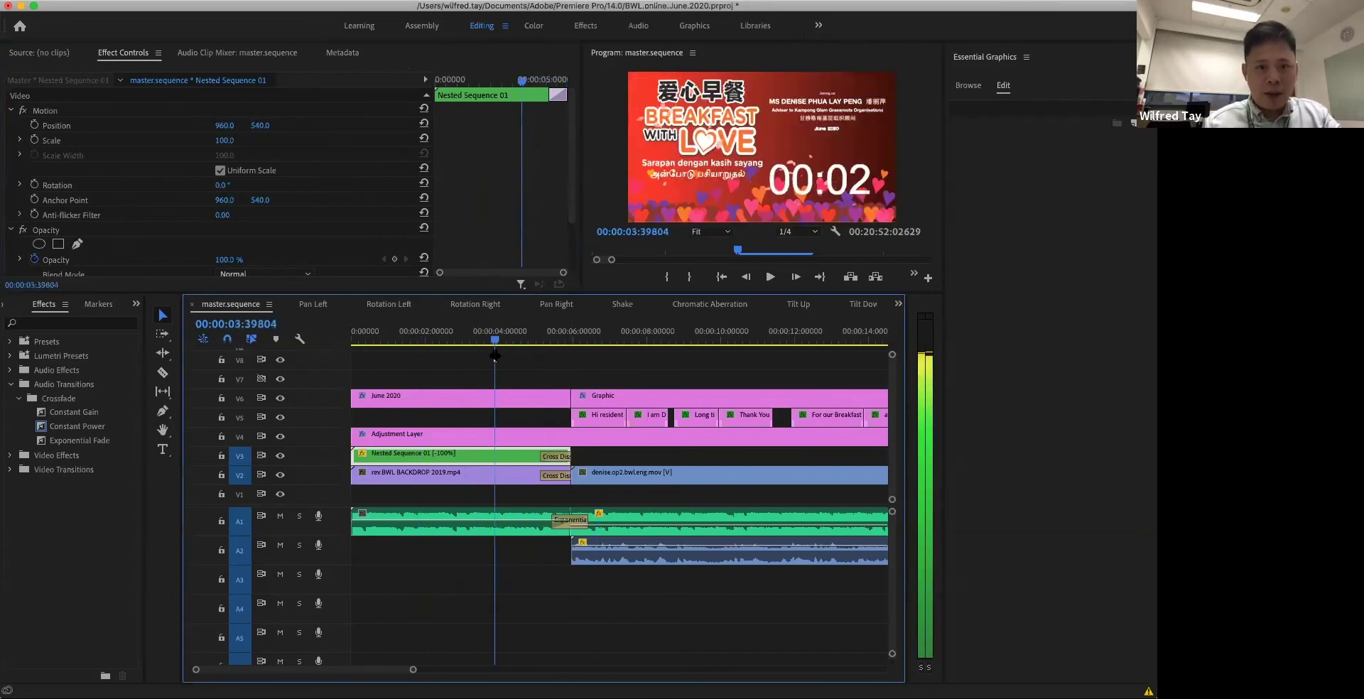
pyautogui.click(498, 334)
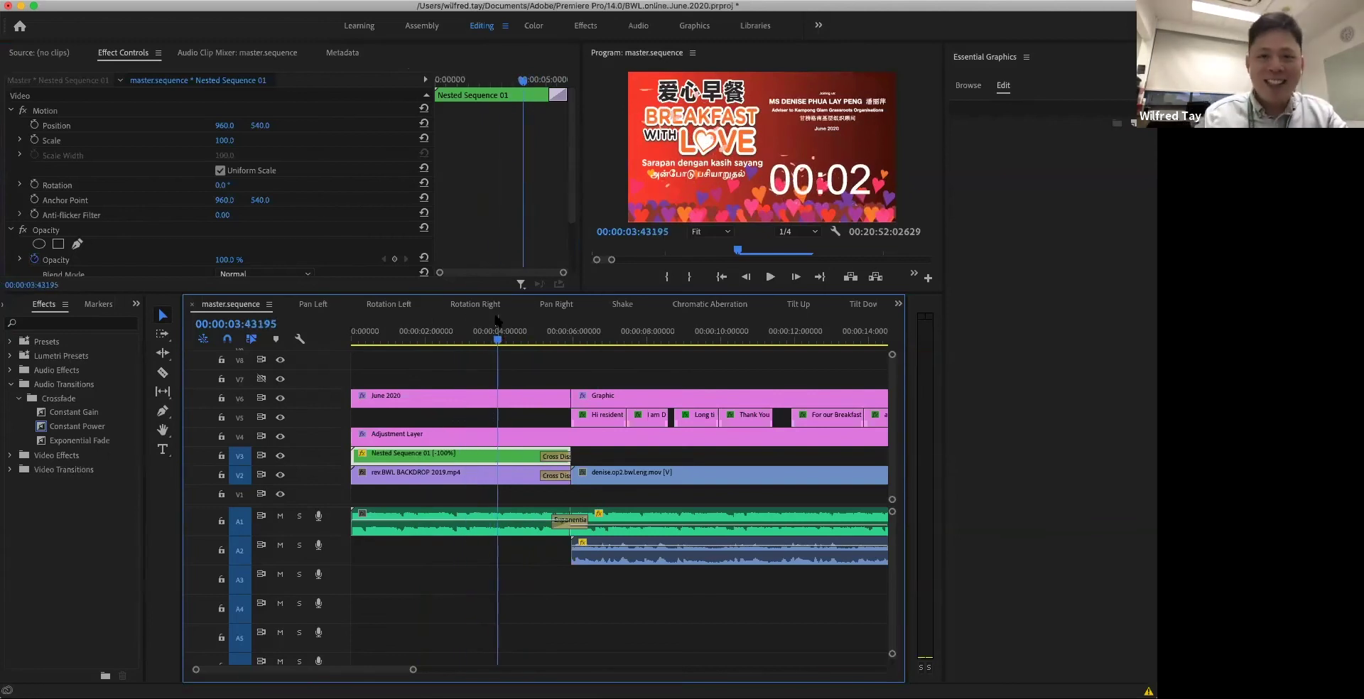
pyautogui.click(608, 336)
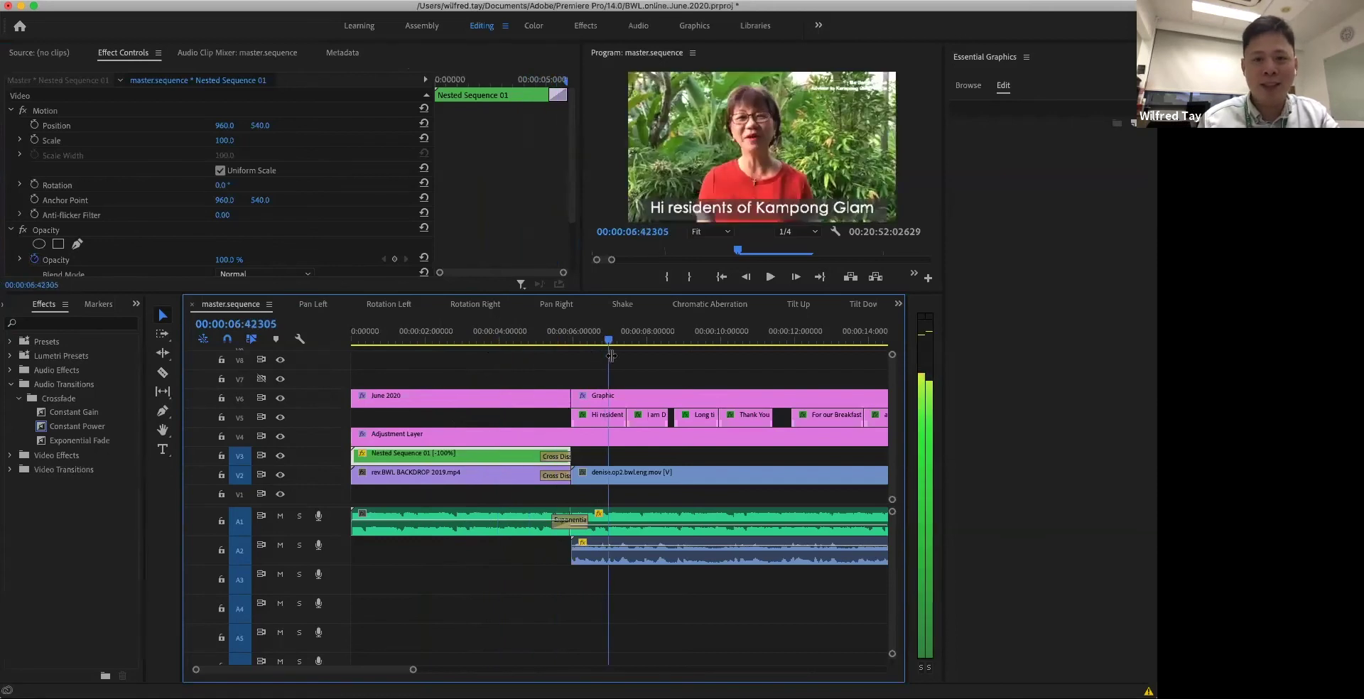
# Move the playhead to the soil-loosening step near the end of master.sequence, at about 19:34.
pyautogui.scroll(-3, 610, 358)
pyautogui.scroll(-8, 640, 441)
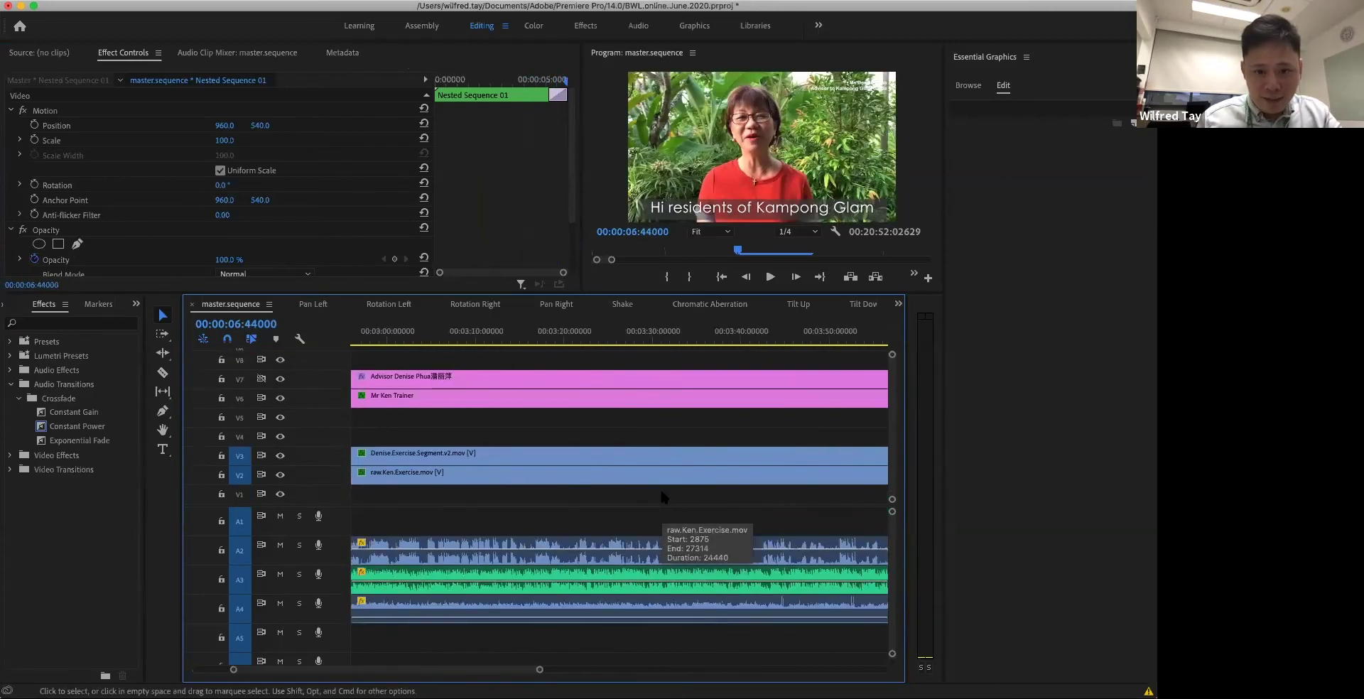
pyautogui.scroll(-10, 661, 495)
pyautogui.moveTo(497, 340); pyautogui.dragTo(490, 360)
pyautogui.scroll(6, 490, 360)
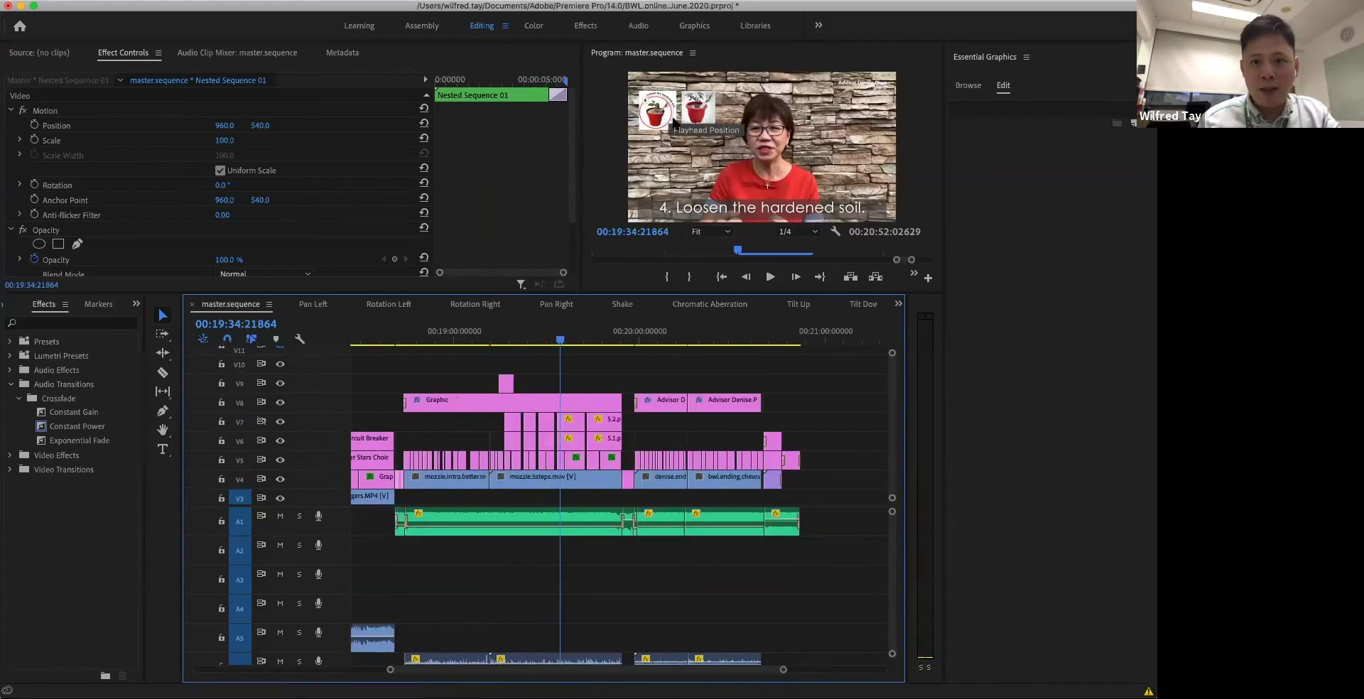
# Enlarge the 3.2.png overlay at about 19:29 to scale 200 and position it at 663, 427.
pyautogui.click(541, 339)
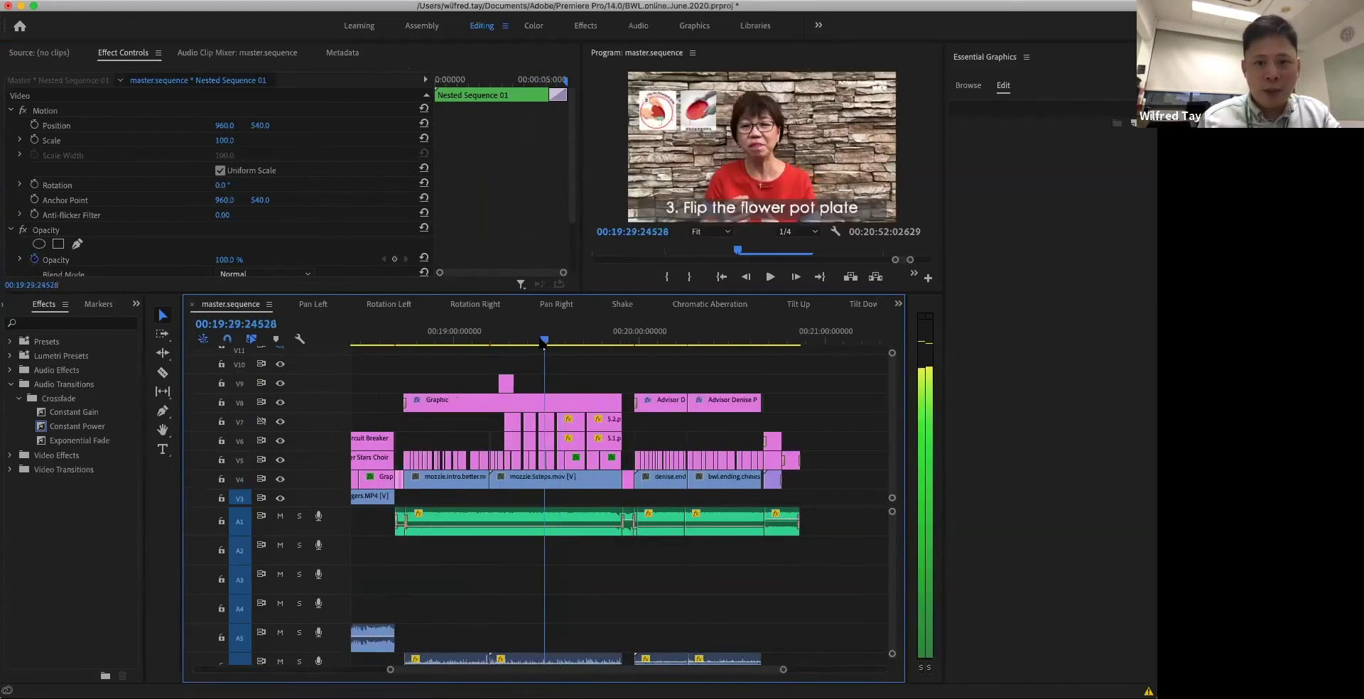
pyautogui.click(569, 422)
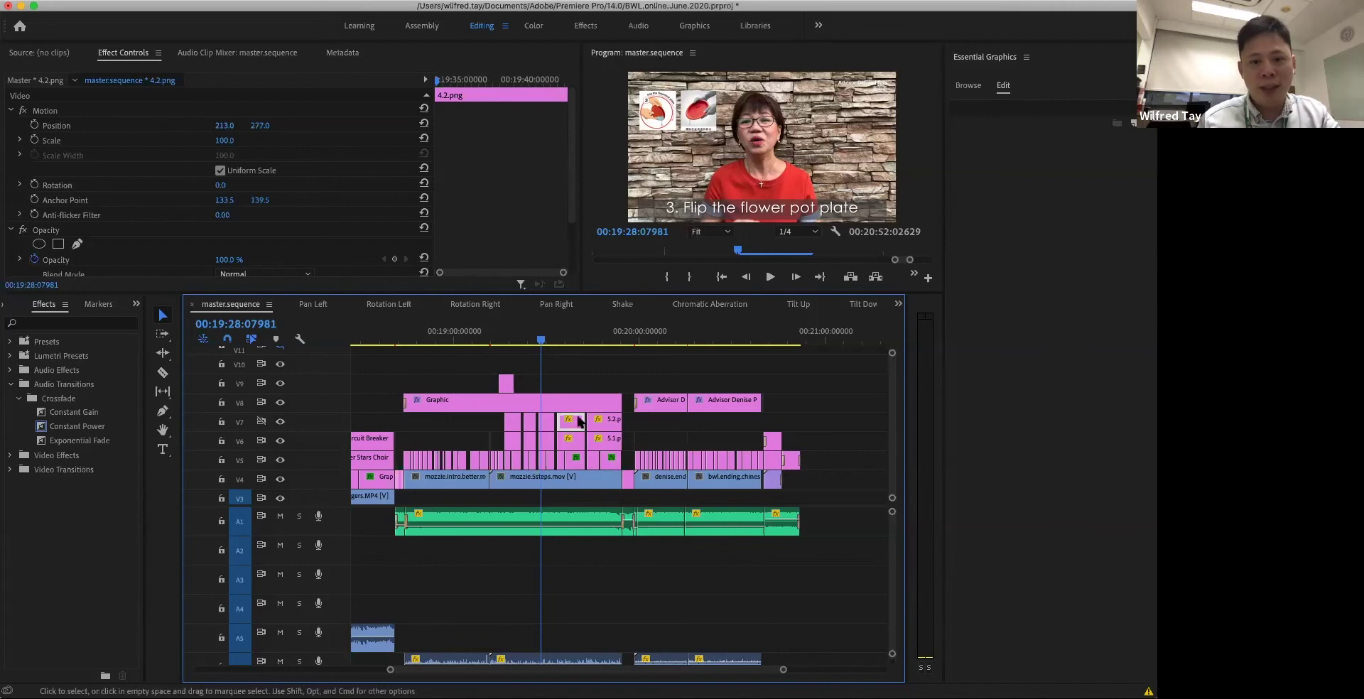
pyautogui.click(221, 126)
pyautogui.click(544, 339)
pyautogui.click(546, 422)
pyautogui.moveTo(225, 125); pyautogui.dragTo(196, 140)
pyautogui.scroll(-3, 155, 185)
pyautogui.scroll(3, 156, 184)
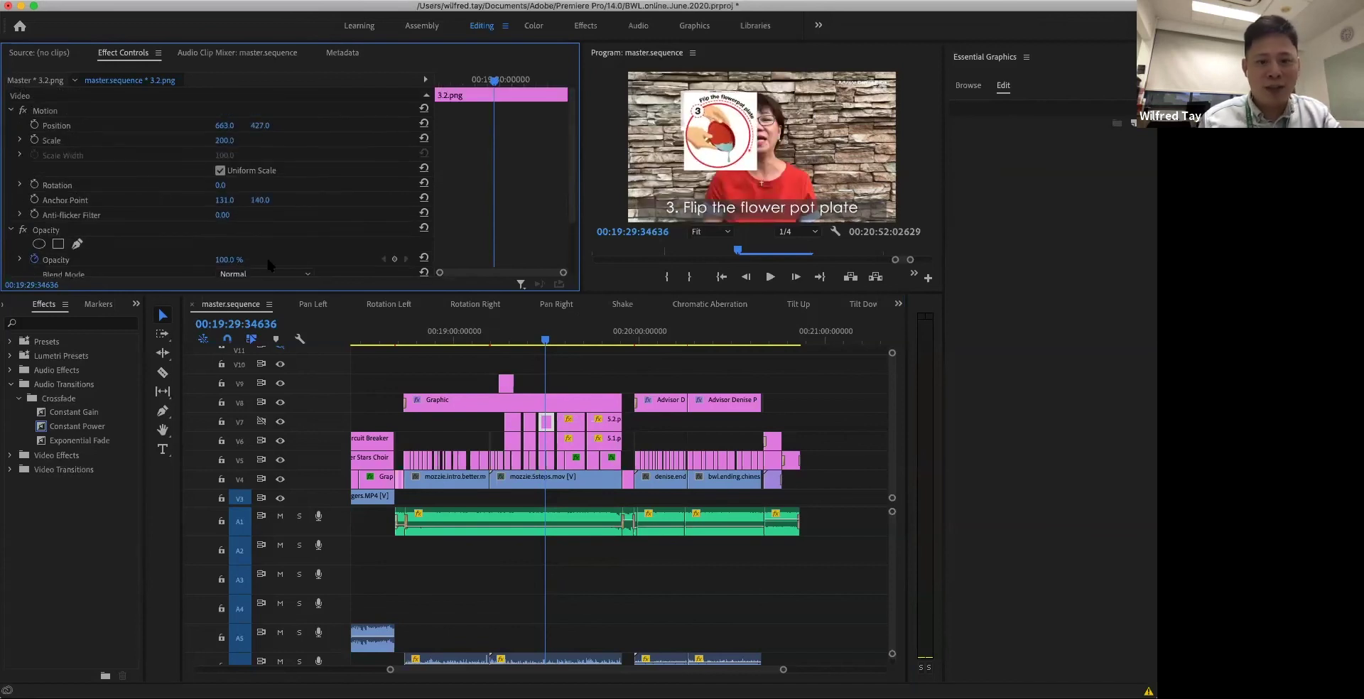
# Scrub to the end of the closing greeting at about 20:39, where it hands over to the thank-you backdrop.
pyautogui.moveTo(546, 341); pyautogui.dragTo(762, 341)
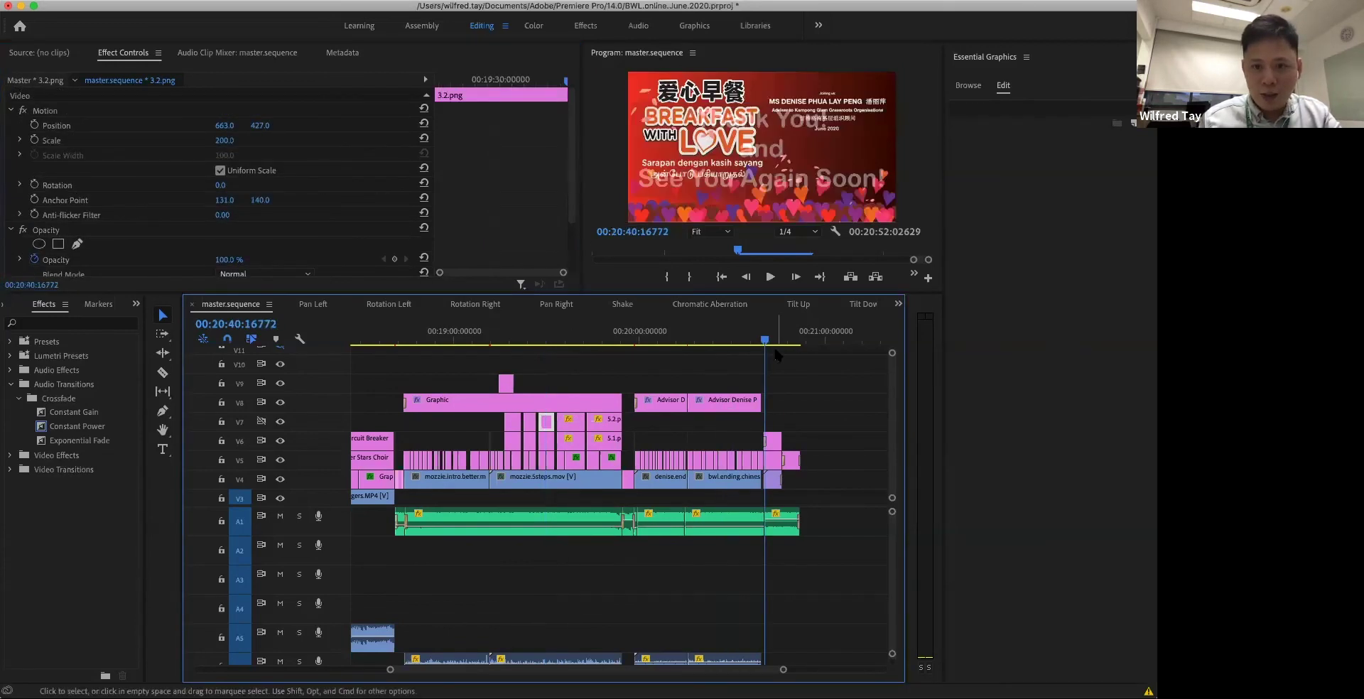
pyautogui.scroll(5, 733, 511)
pyautogui.moveTo(817, 341); pyautogui.dragTo(817, 342)
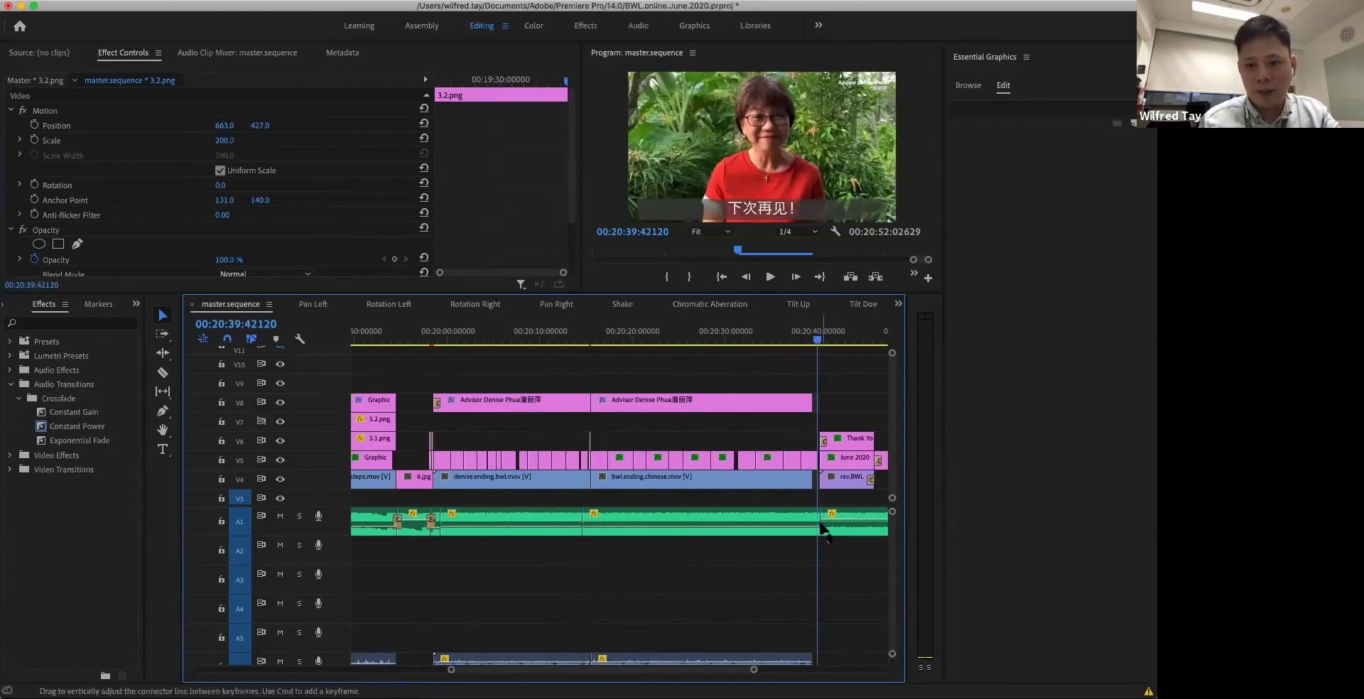
pyautogui.scroll(8, 795, 497)
pyautogui.click(520, 498)
pyautogui.click(402, 334)
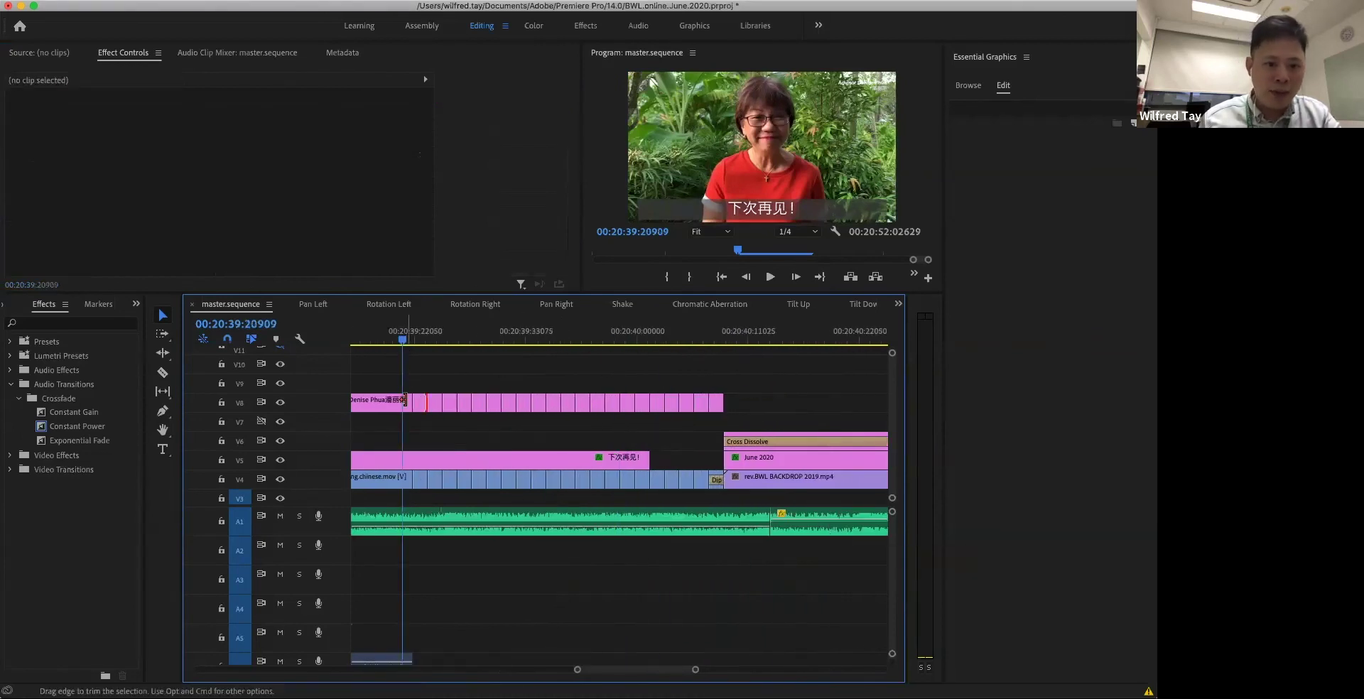
# Inspect the short advisor name title segments on V8 and scrub towards the start of the June 2020 backdrop.
pyautogui.rightClick(406, 400)
pyautogui.press('Escape')
pyautogui.click(390, 403)
pyautogui.moveTo(405, 341); pyautogui.dragTo(720, 342)
pyautogui.click(420, 403)
# Play the title card that introduces the local sharing segment at about 18:41 in master.sequence.
pyautogui.hscroll(3, 642, 346)
pyautogui.click(715, 343)
pyautogui.hscroll(5, 703, 405)
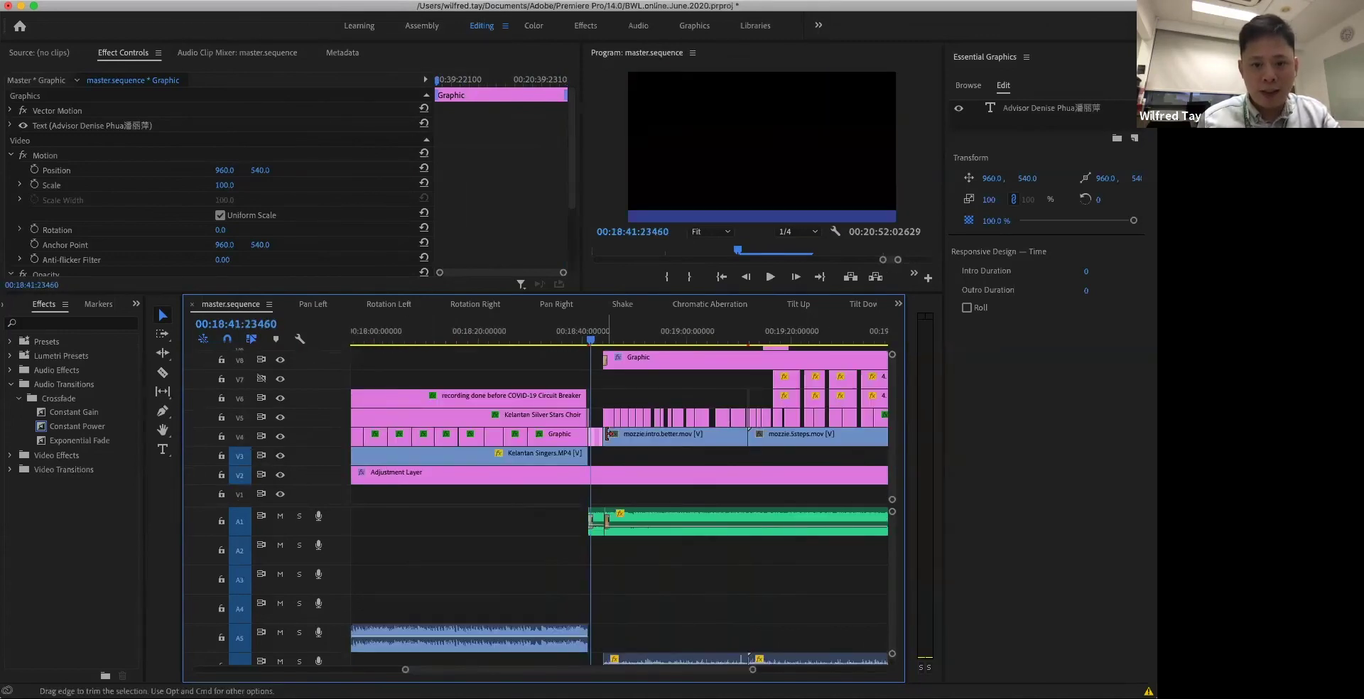
pyautogui.press('=')
pyautogui.press('=')
pyautogui.press('space')
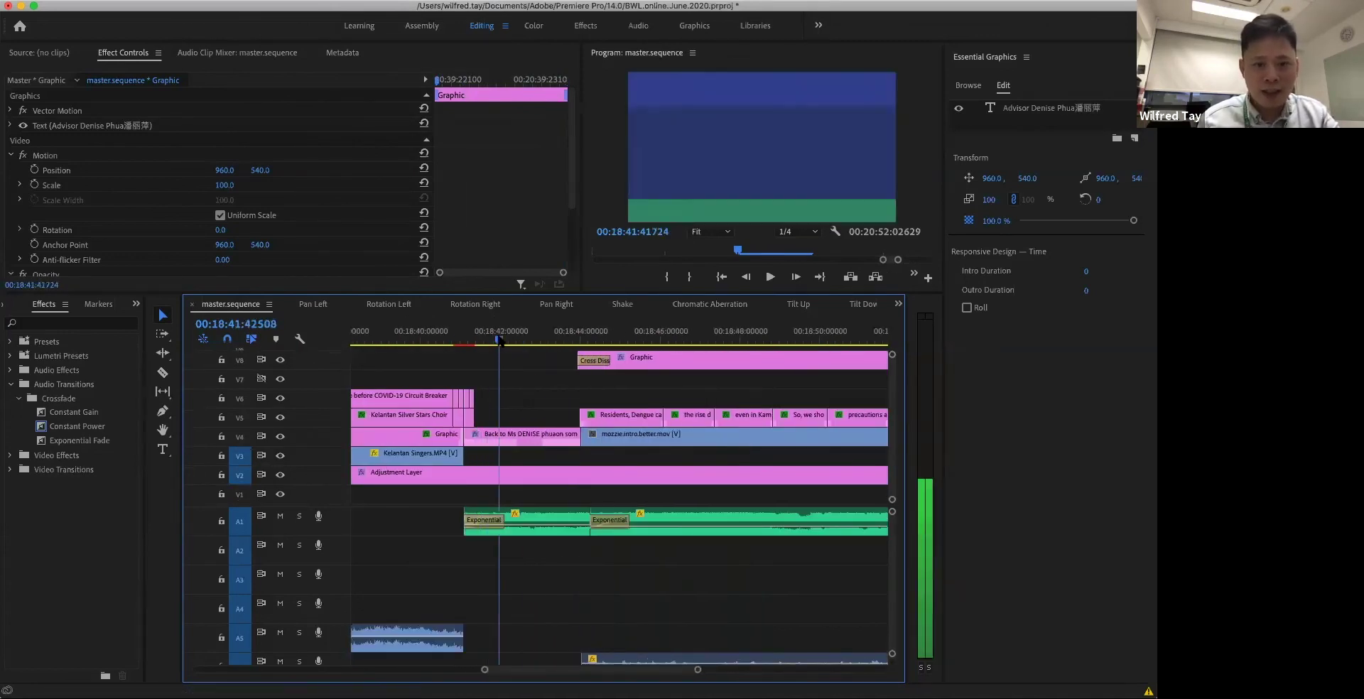
pyautogui.press('space')
pyautogui.press('space')
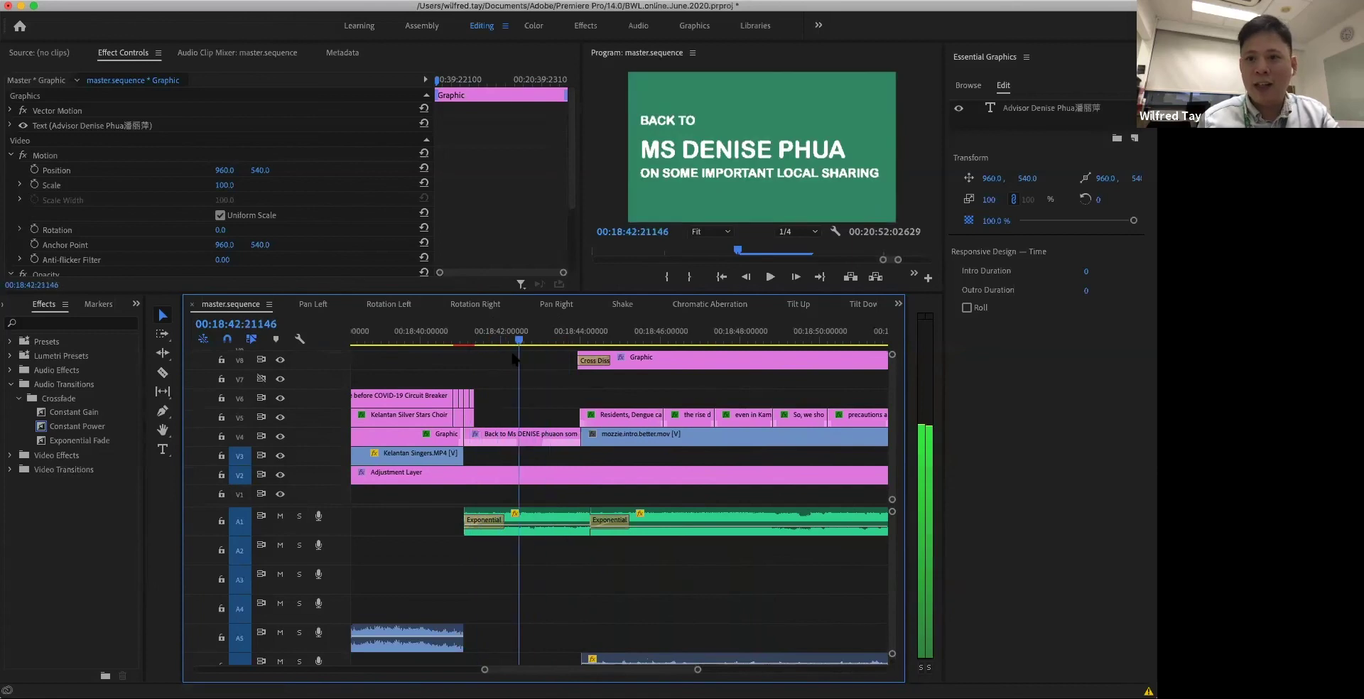
pyautogui.press('space')
# Target video track V7 and list the free Adobe Stock motion graphics templates.
pyautogui.click(240, 378)
pyautogui.click(239, 455)
pyautogui.click(240, 474)
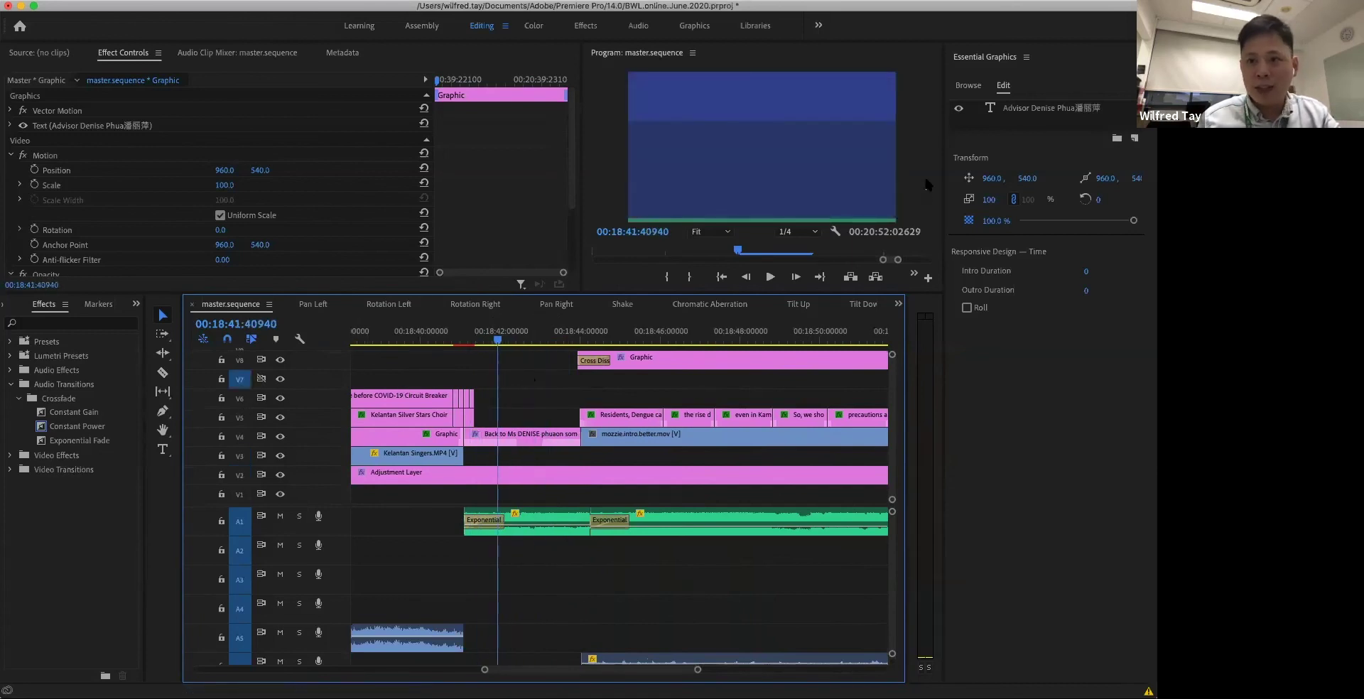
pyautogui.click(971, 86)
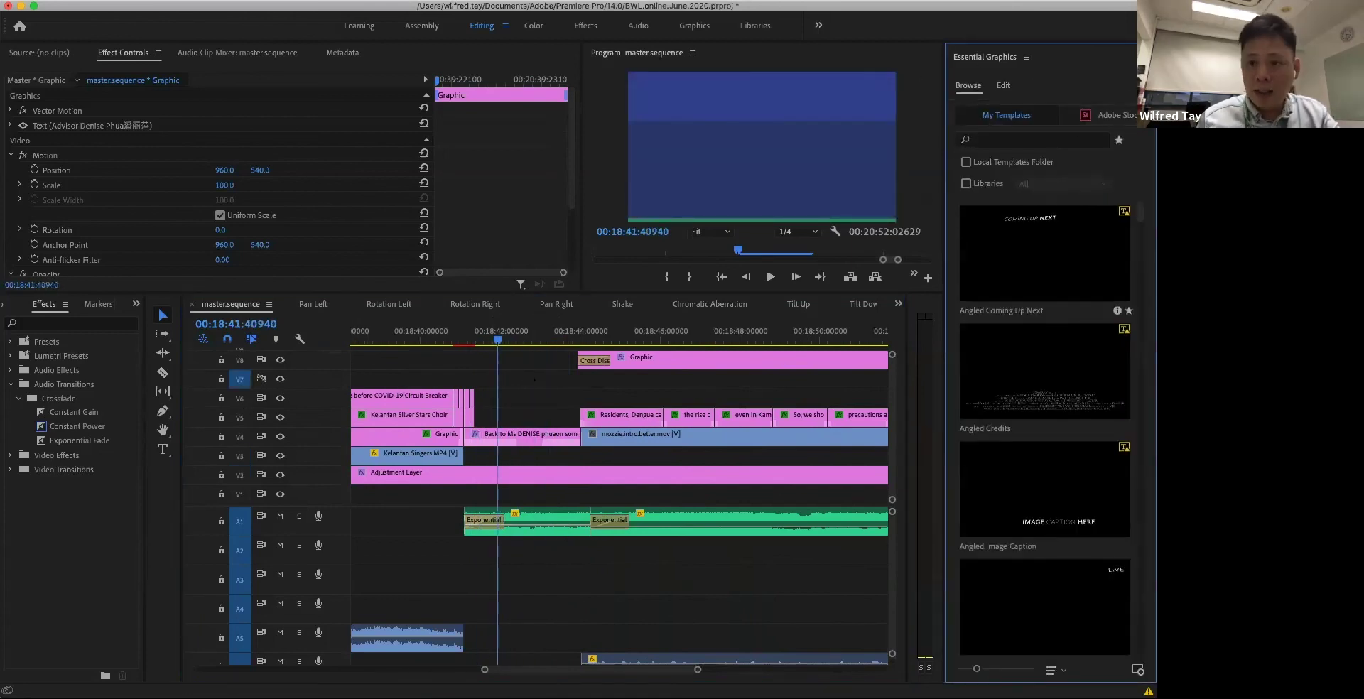
pyautogui.click(1018, 139)
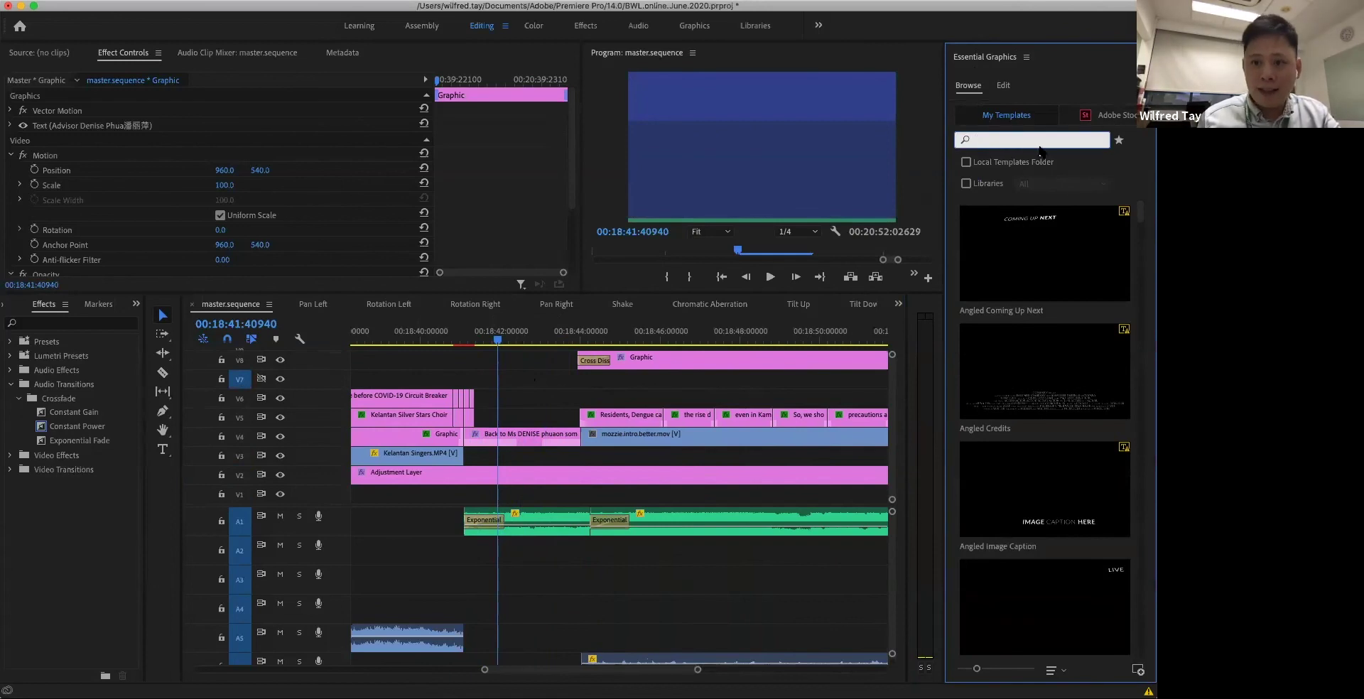
pyautogui.click(1067, 116)
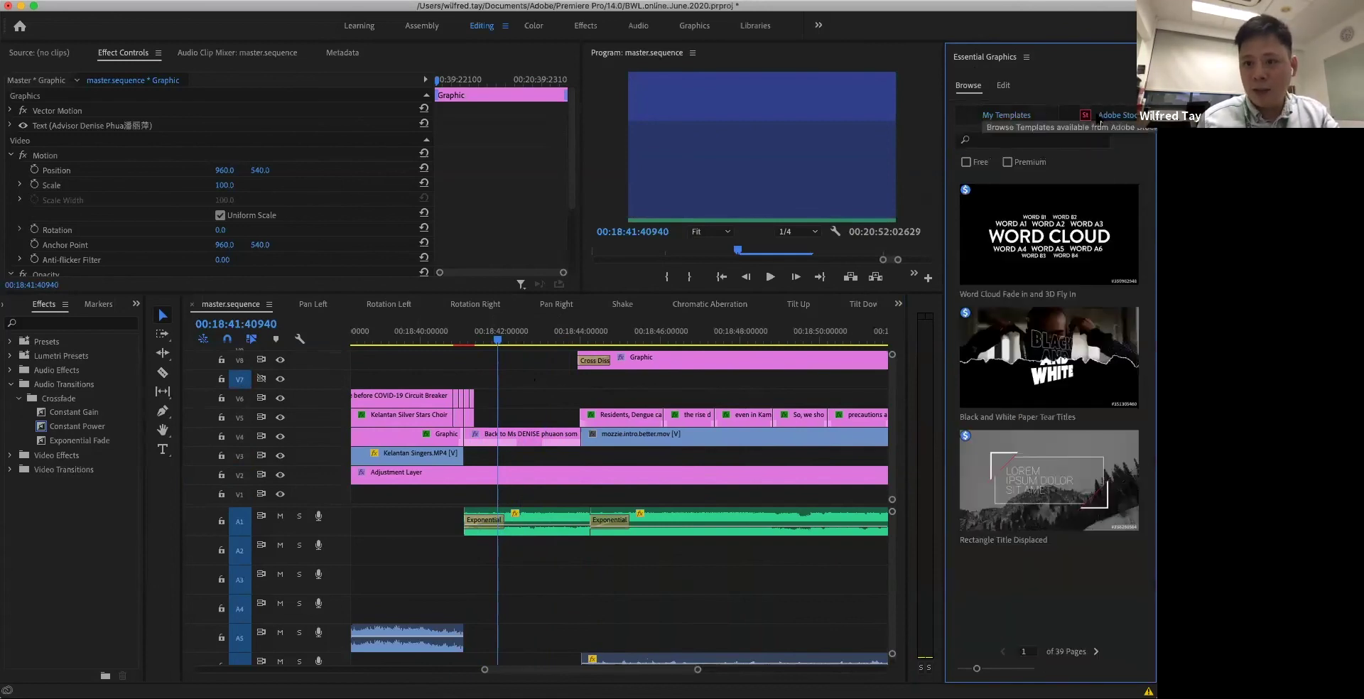
pyautogui.click(967, 163)
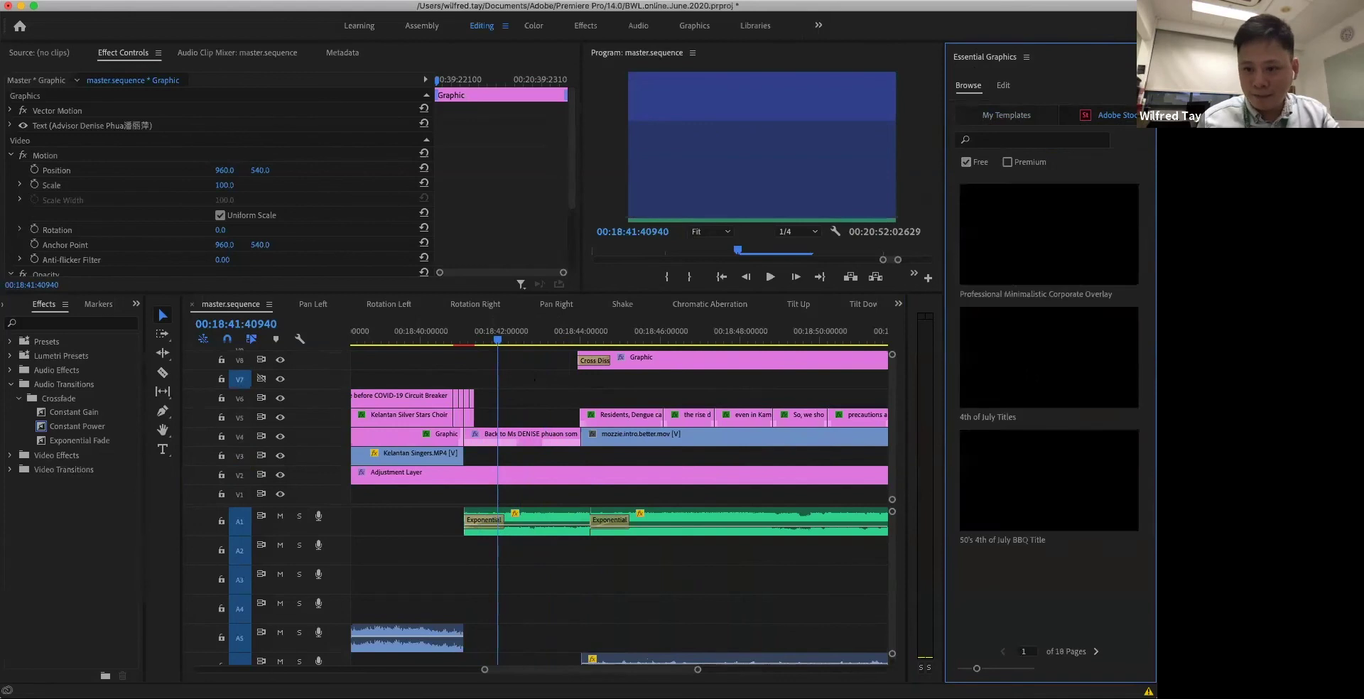
# Add the Natural Instincts Transition template from page 11 to V6 above the title card, trimmed to end where mozzie.intro.better.mov starts.
pyautogui.click(1096, 651)
pyautogui.click(1096, 651)
pyautogui.click(1096, 651)
pyautogui.click(1096, 651)
pyautogui.click(1096, 651)
pyautogui.click(1096, 651)
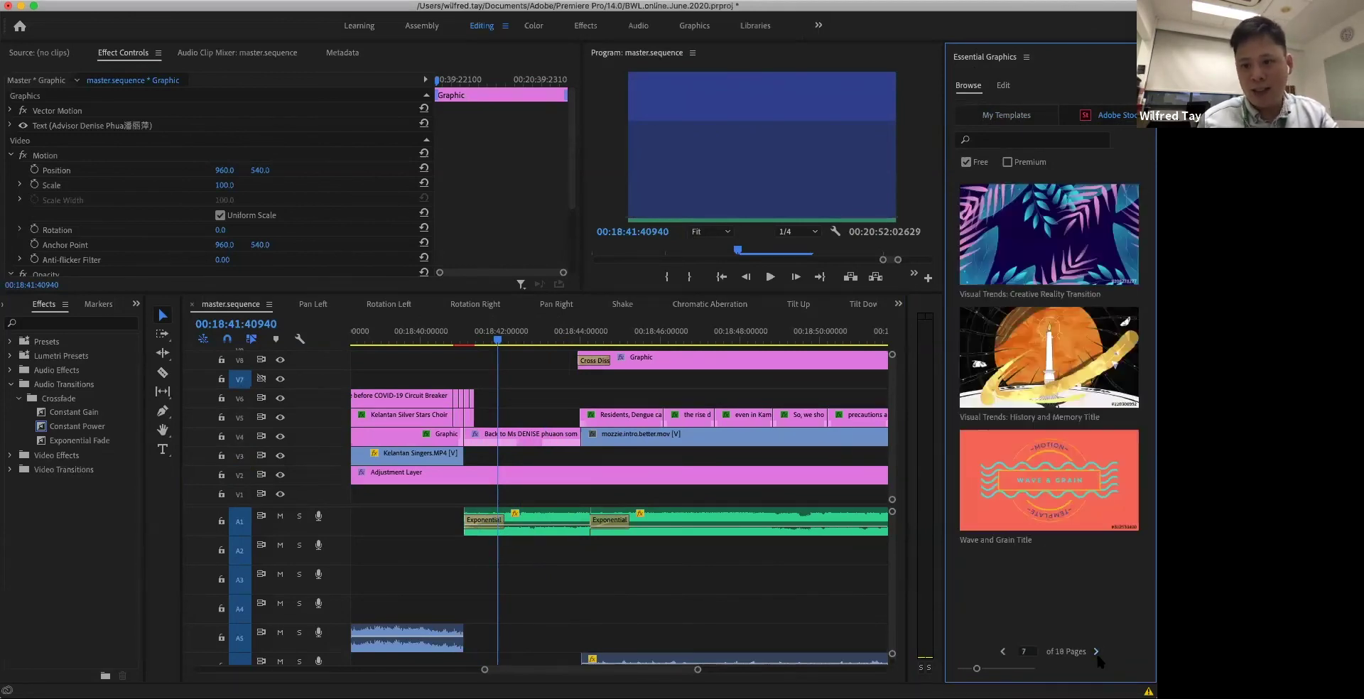
pyautogui.click(1096, 651)
pyautogui.click(1095, 651)
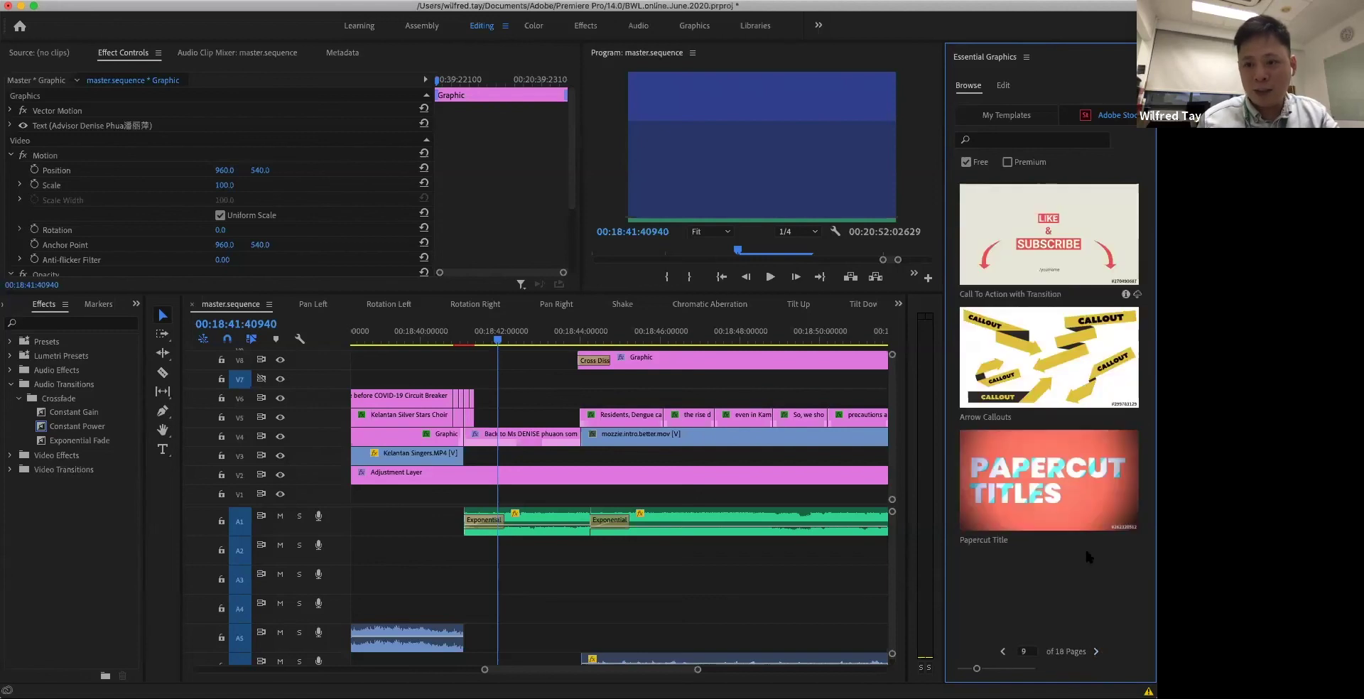
pyautogui.click(1096, 652)
pyautogui.click(1096, 651)
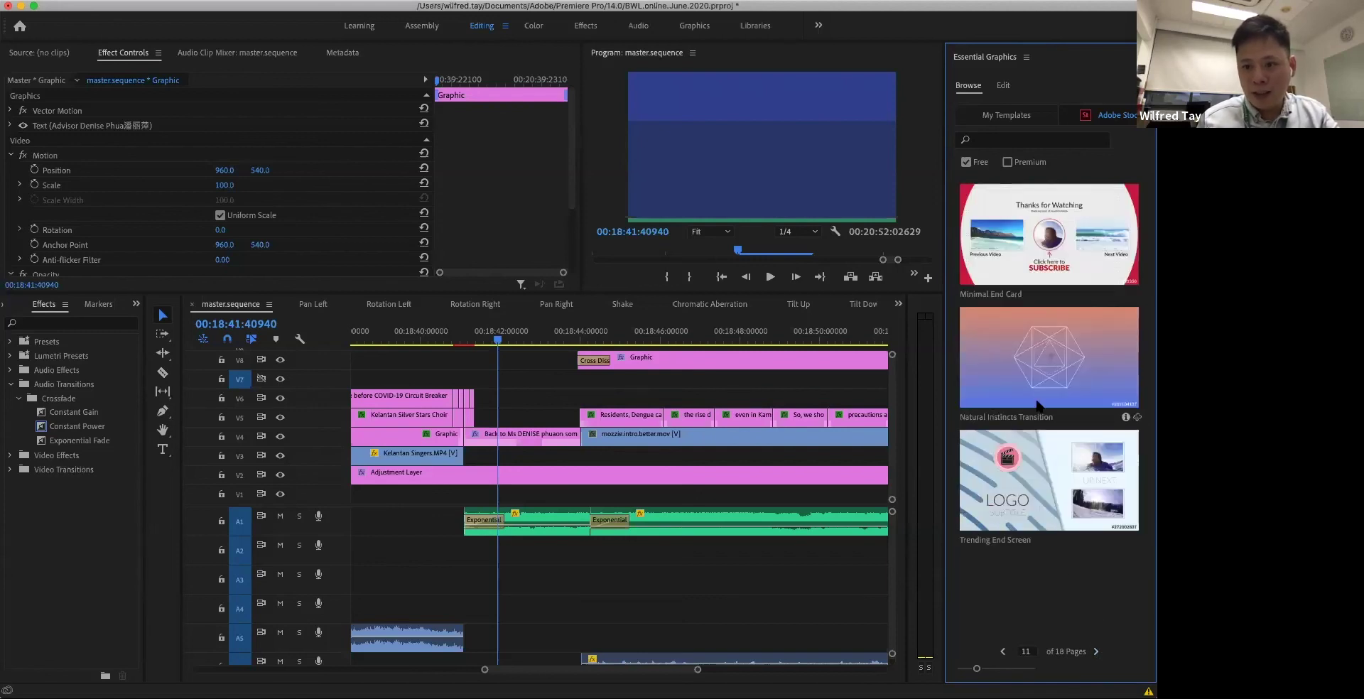
pyautogui.moveTo(1023, 344); pyautogui.dragTo(836, 394)
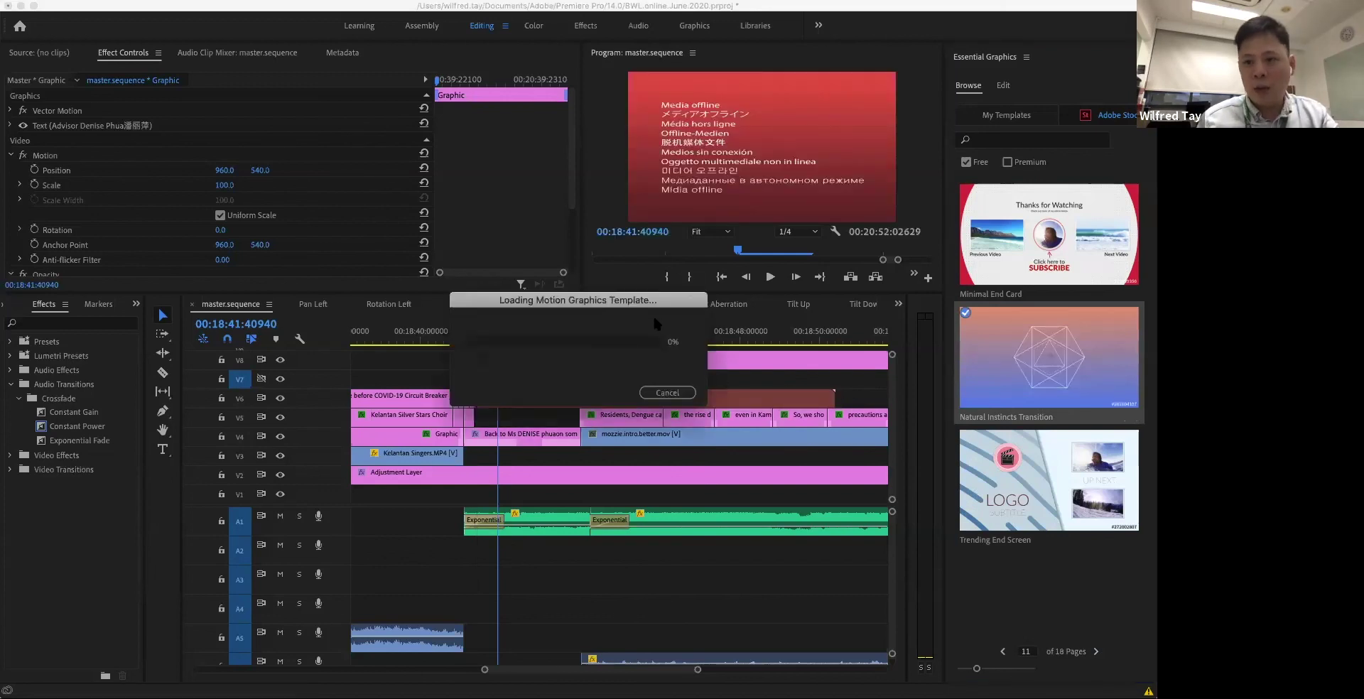
pyautogui.moveTo(832, 395); pyautogui.dragTo(580, 395)
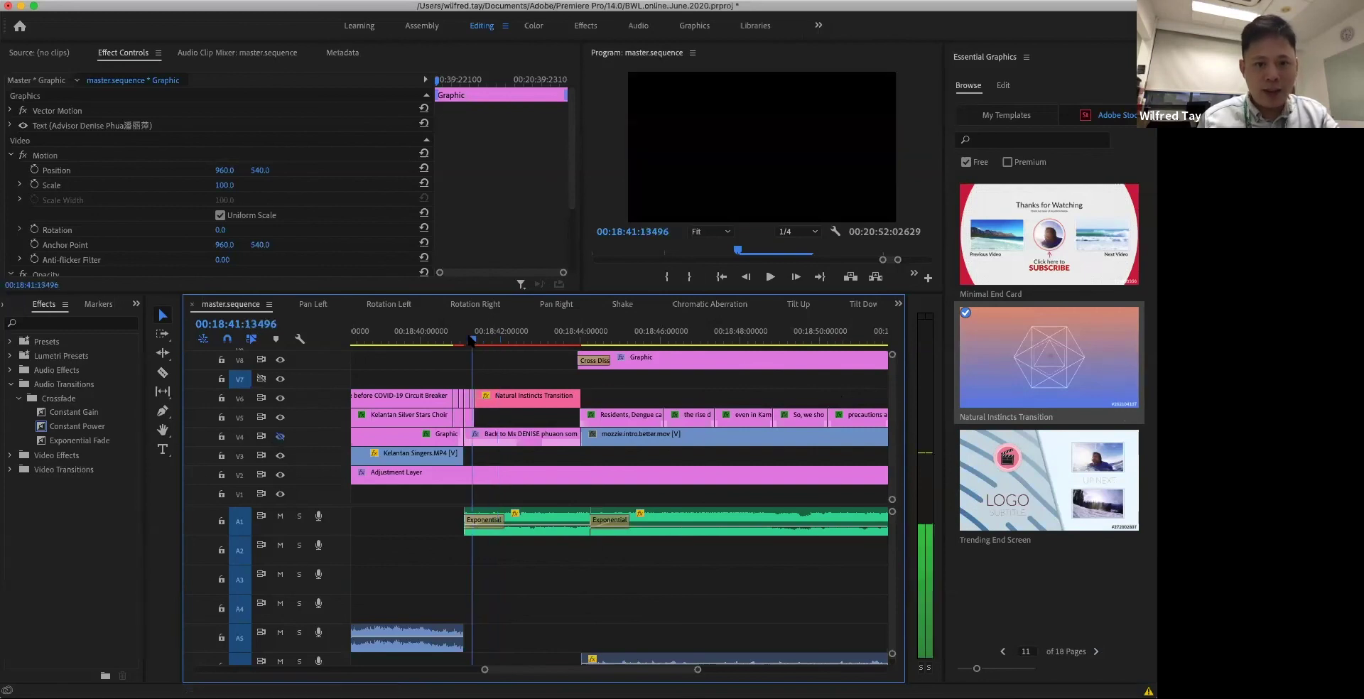
# Play master.sequence from the end of the choir clip through the Natural Instincts Transition.
pyautogui.click(501, 339)
pyautogui.moveTo(500, 339); pyautogui.dragTo(455, 336)
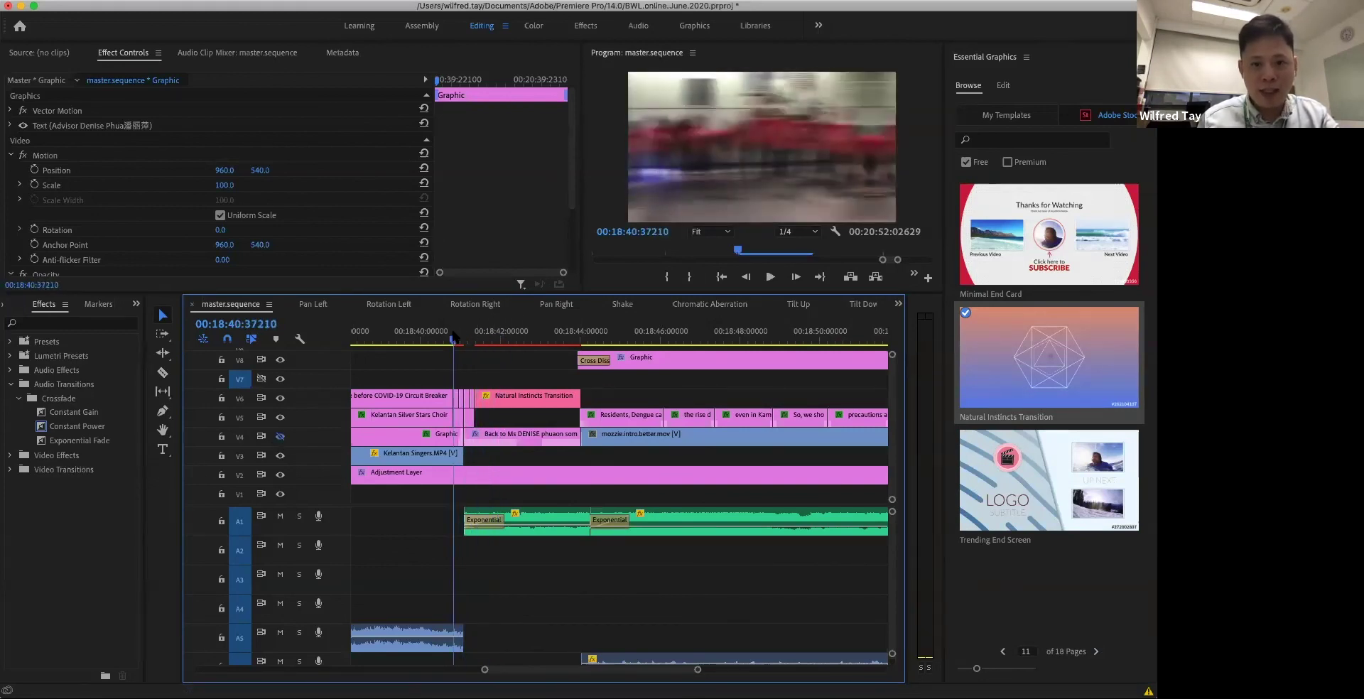
pyautogui.press('space')
pyautogui.click(538, 341)
pyautogui.press('space')
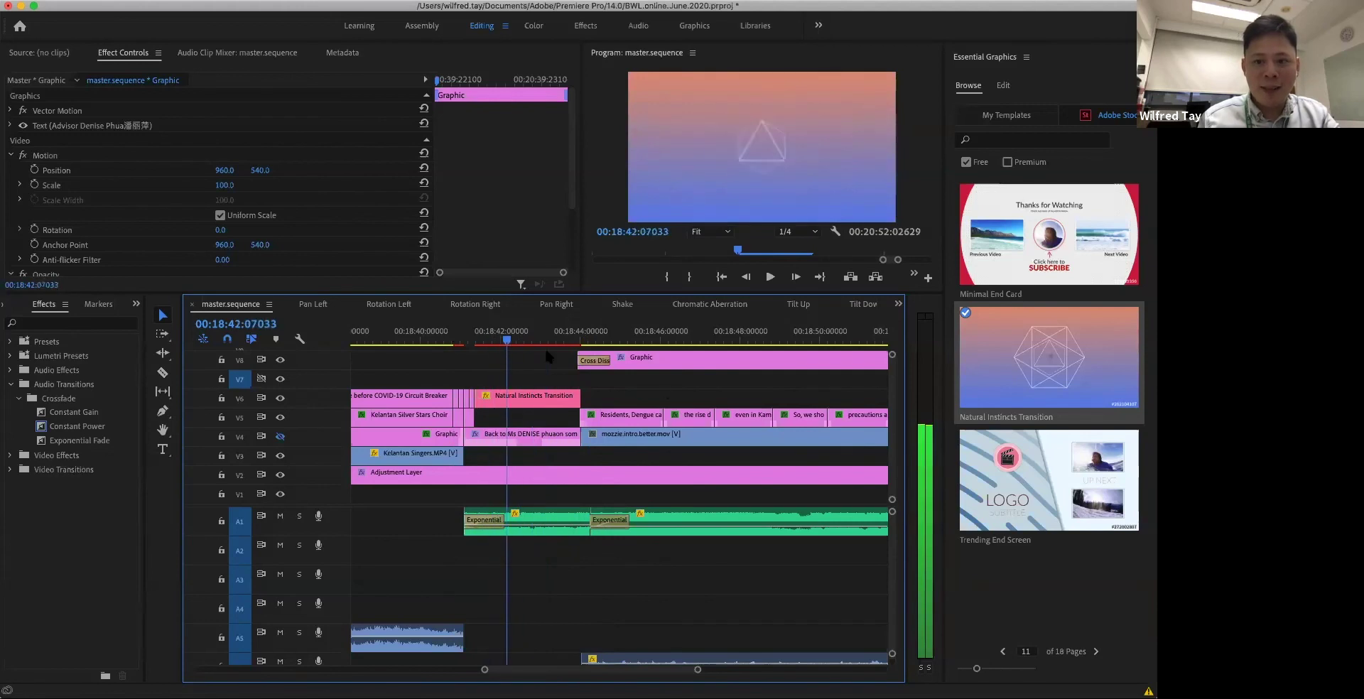
pyautogui.press('space')
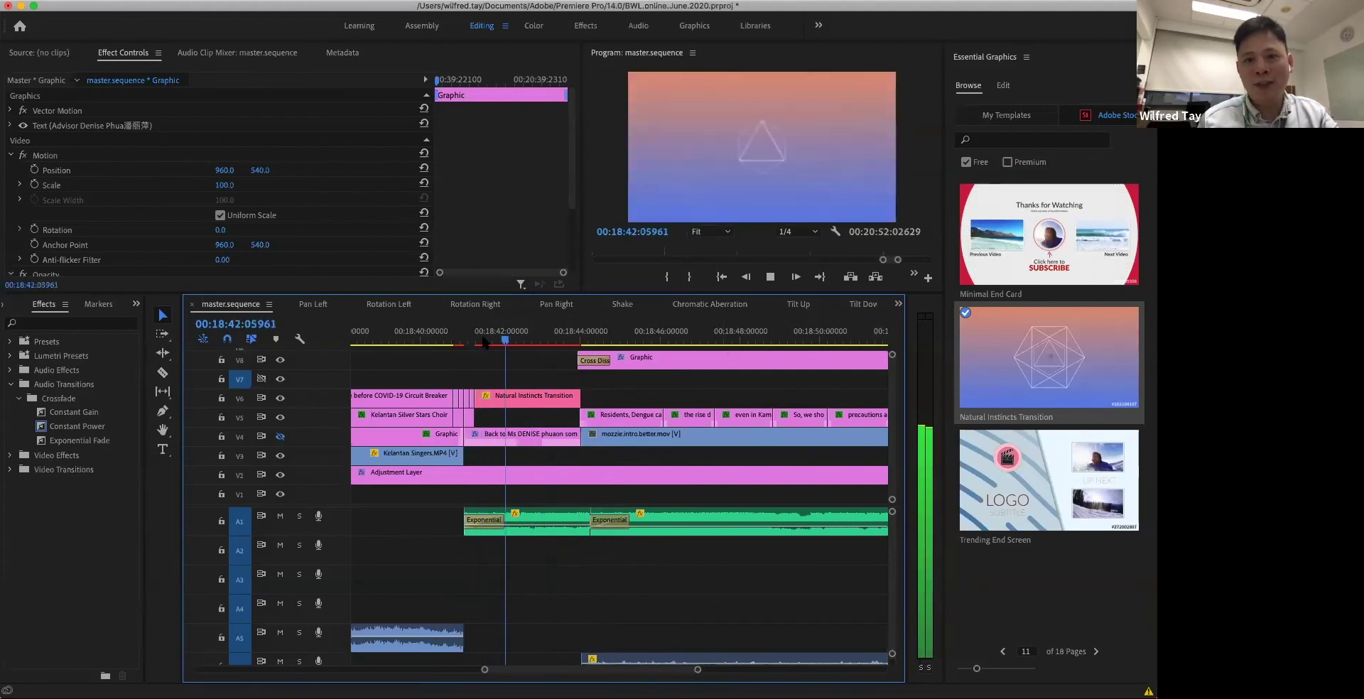
pyautogui.press('space')
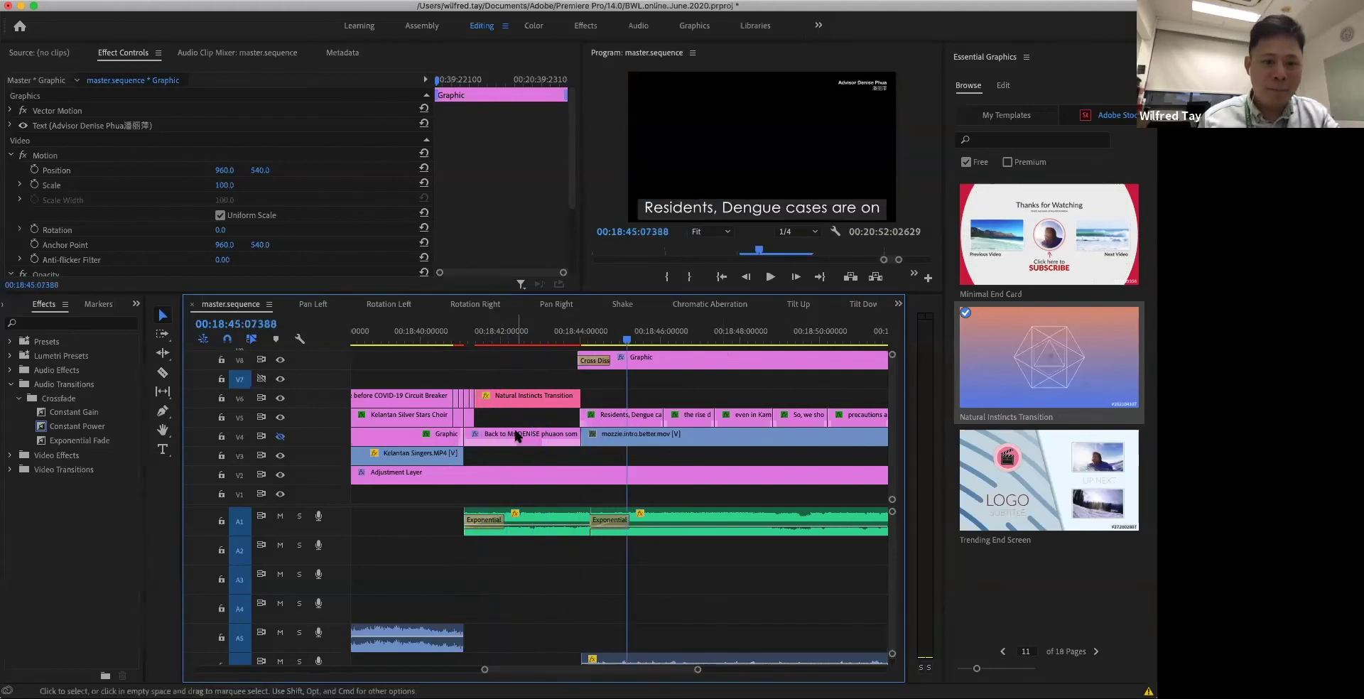
# Add the text "I can Type directly" over the Natural Instincts Transition, move it near the top of the frame and play it back.
pyautogui.click(516, 436)
pyautogui.click(509, 396)
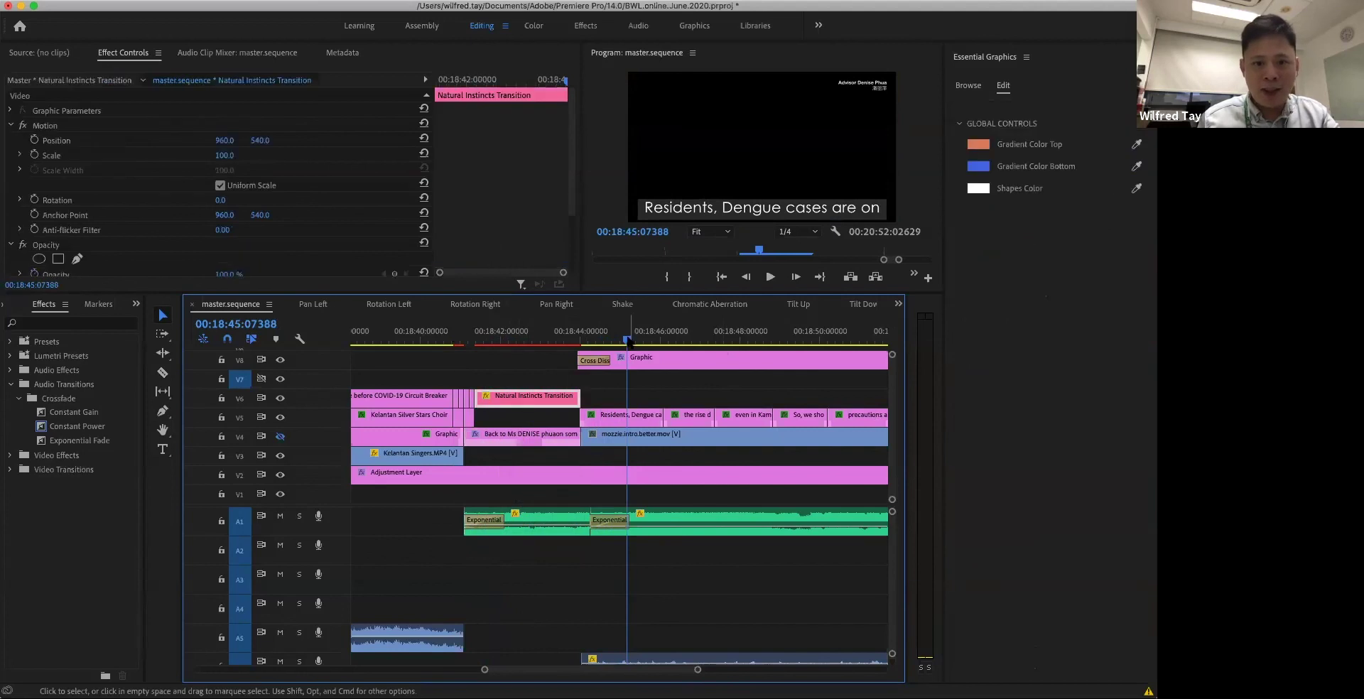
pyautogui.click(162, 449)
pyautogui.click(793, 125)
pyautogui.write('I can Type dir')
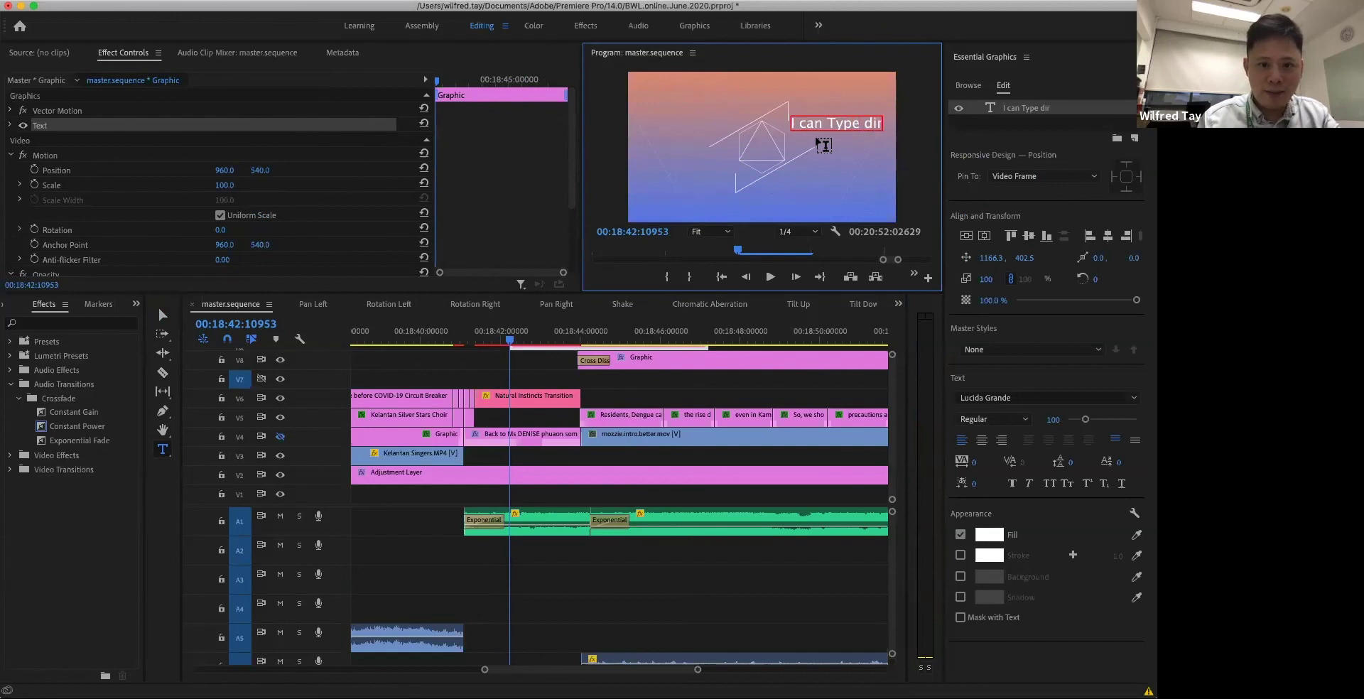
pyautogui.press('Escape')
pyautogui.moveTo(809, 132); pyautogui.dragTo(722, 87)
pyautogui.click(722, 111)
pyautogui.press('space')
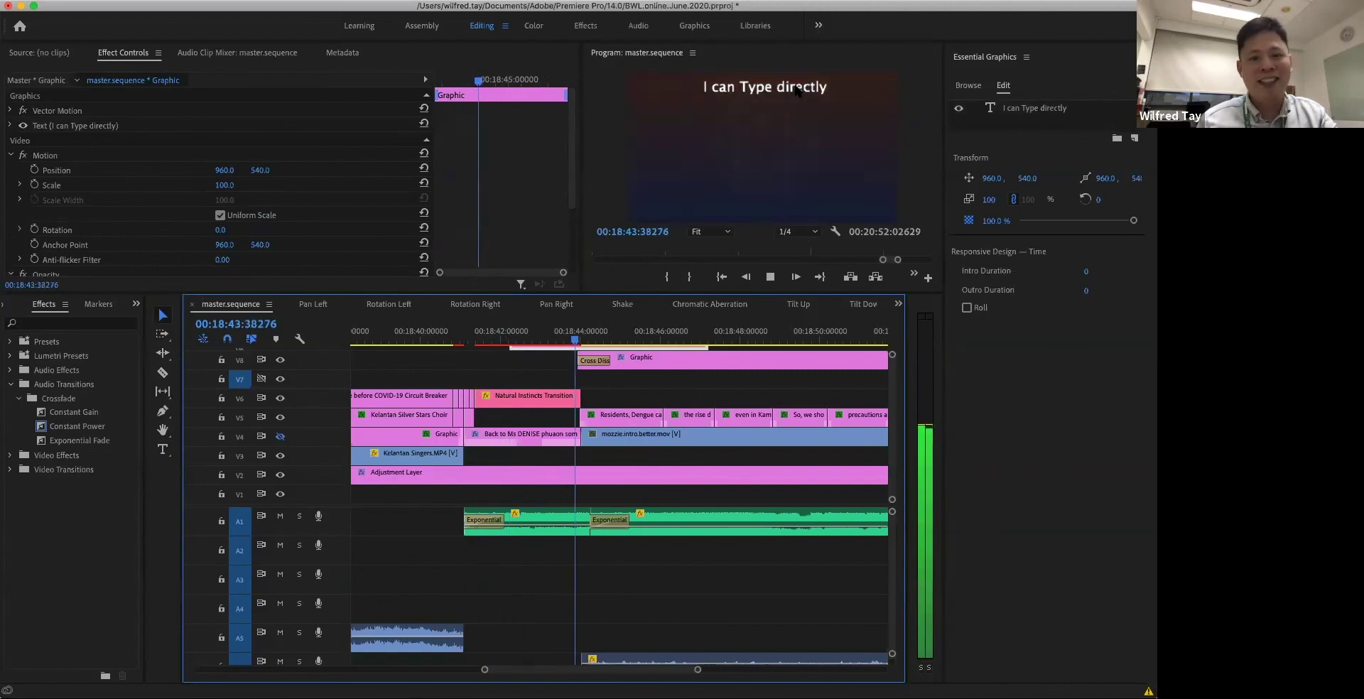
pyautogui.press('space')
# Open the media export settings for master.sequence.
pyautogui.press('-')
pyautogui.press('-')
pyautogui.press('-')
pyautogui.press('-')
pyautogui.press('-')
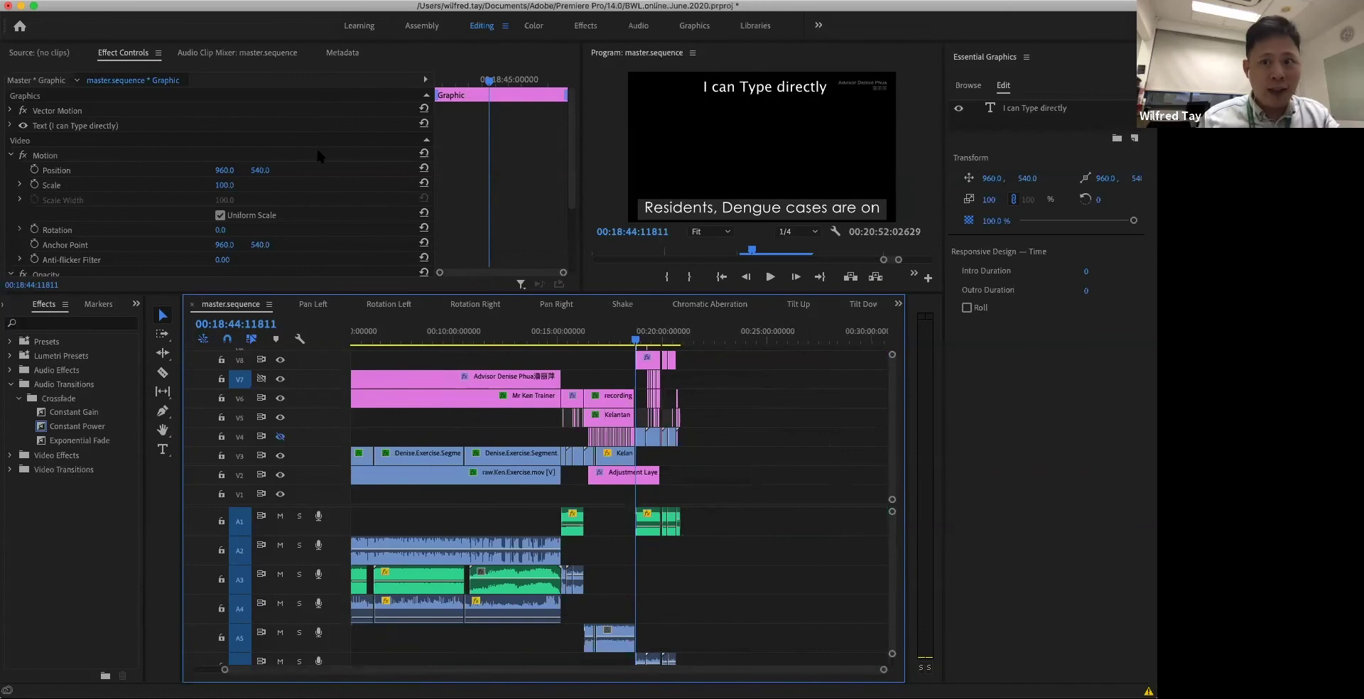
pyautogui.click(107, 1)
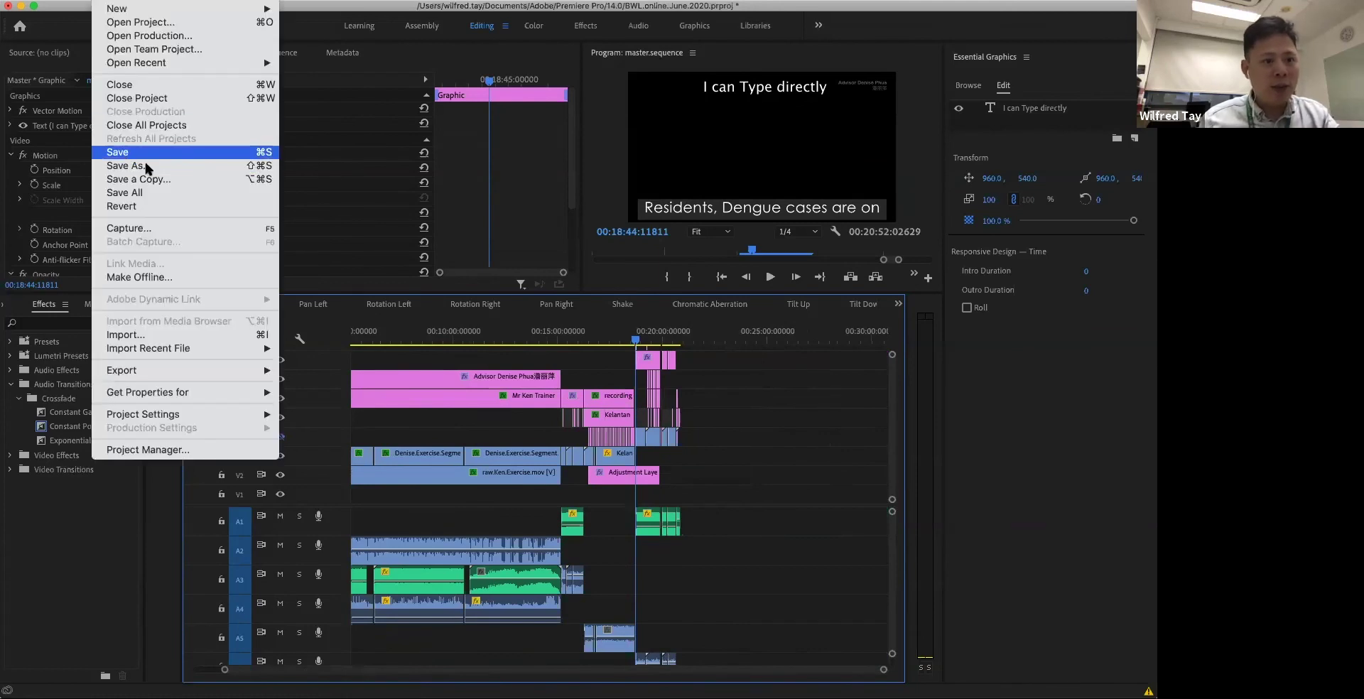
pyautogui.moveTo(283, 366)
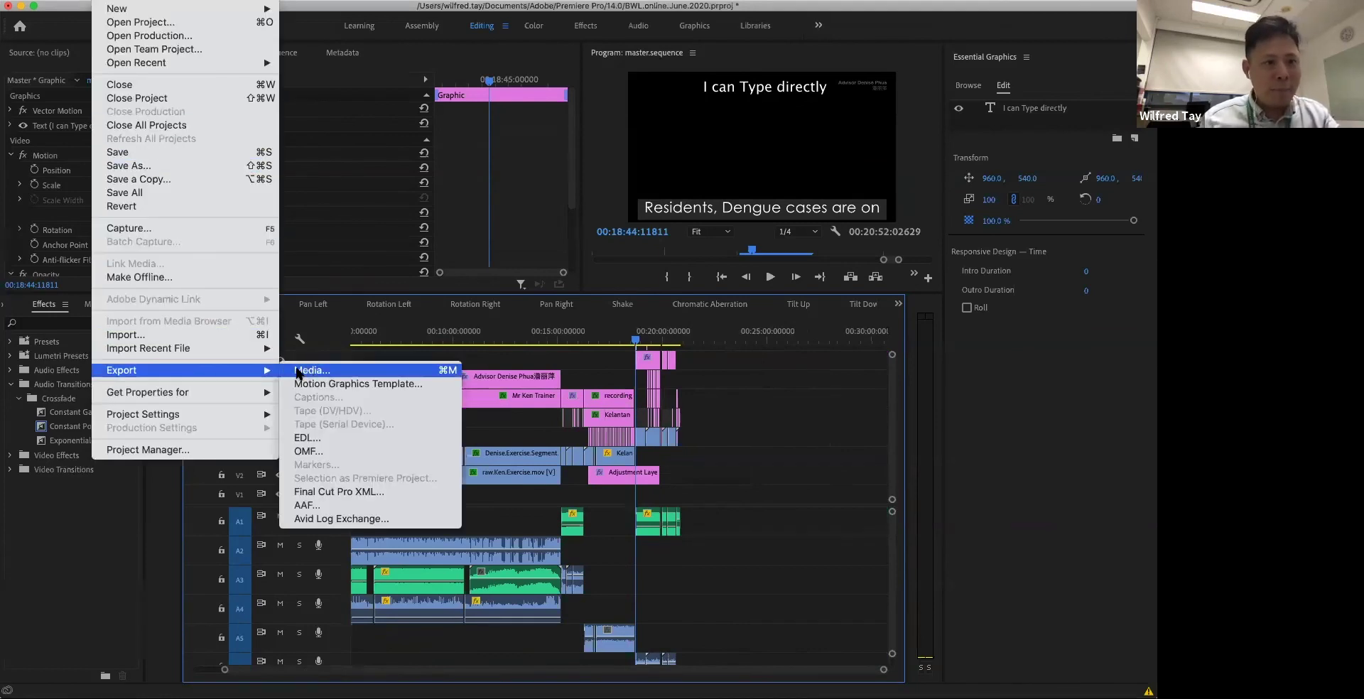
pyautogui.click(313, 369)
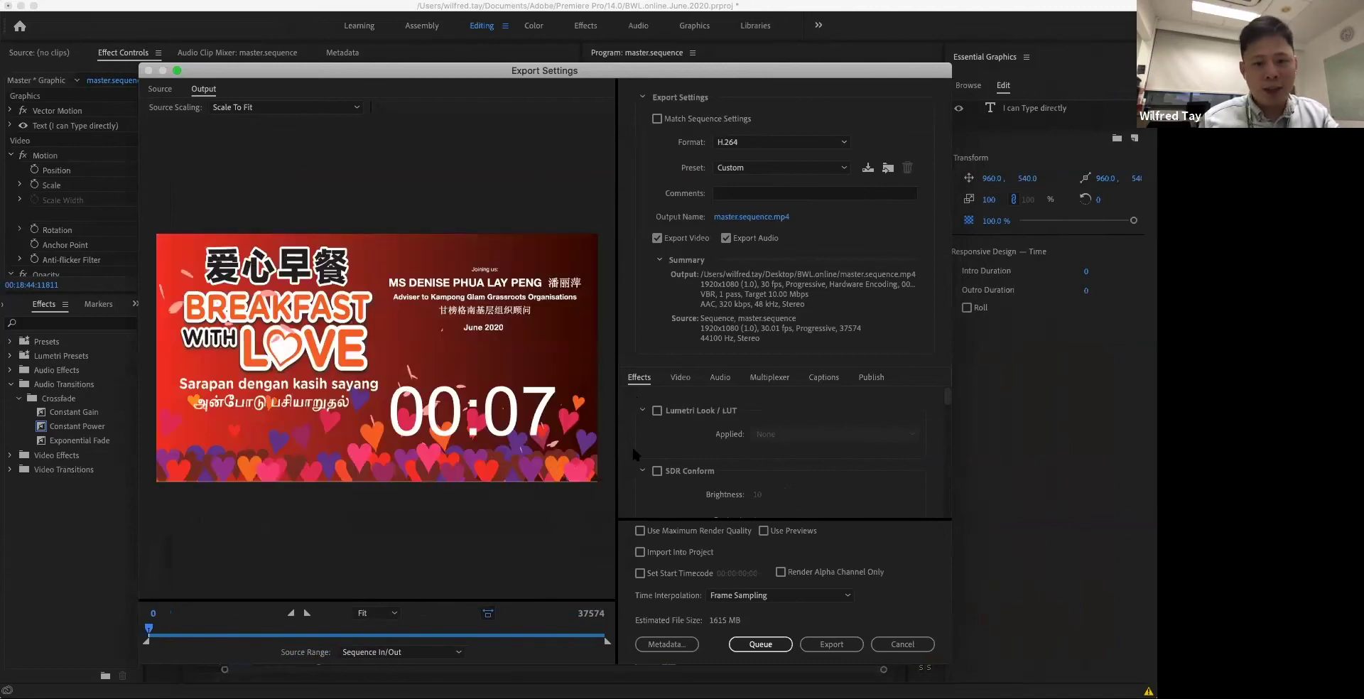
# Review the export format choices, the preset and the output file's name and location, keeping H.264 and master.sequence.mp4.
pyautogui.click(759, 141)
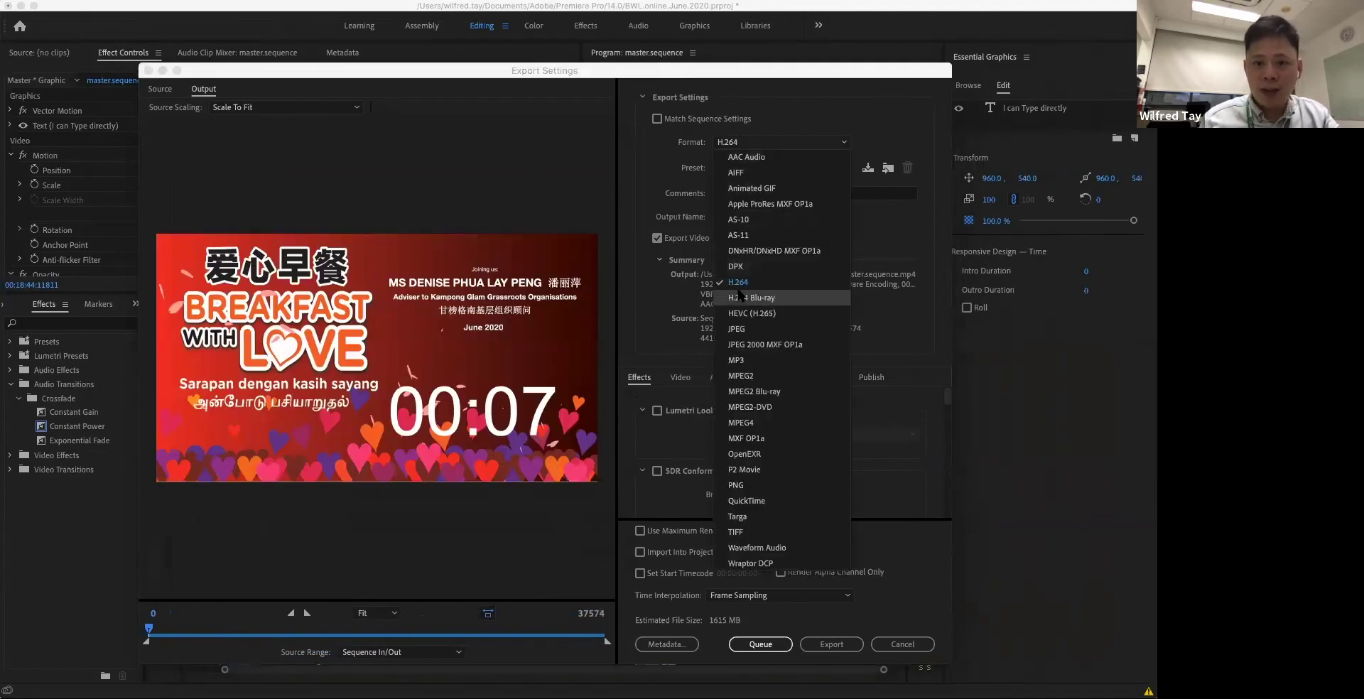
pyautogui.click(870, 114)
pyautogui.click(841, 167)
pyautogui.click(838, 169)
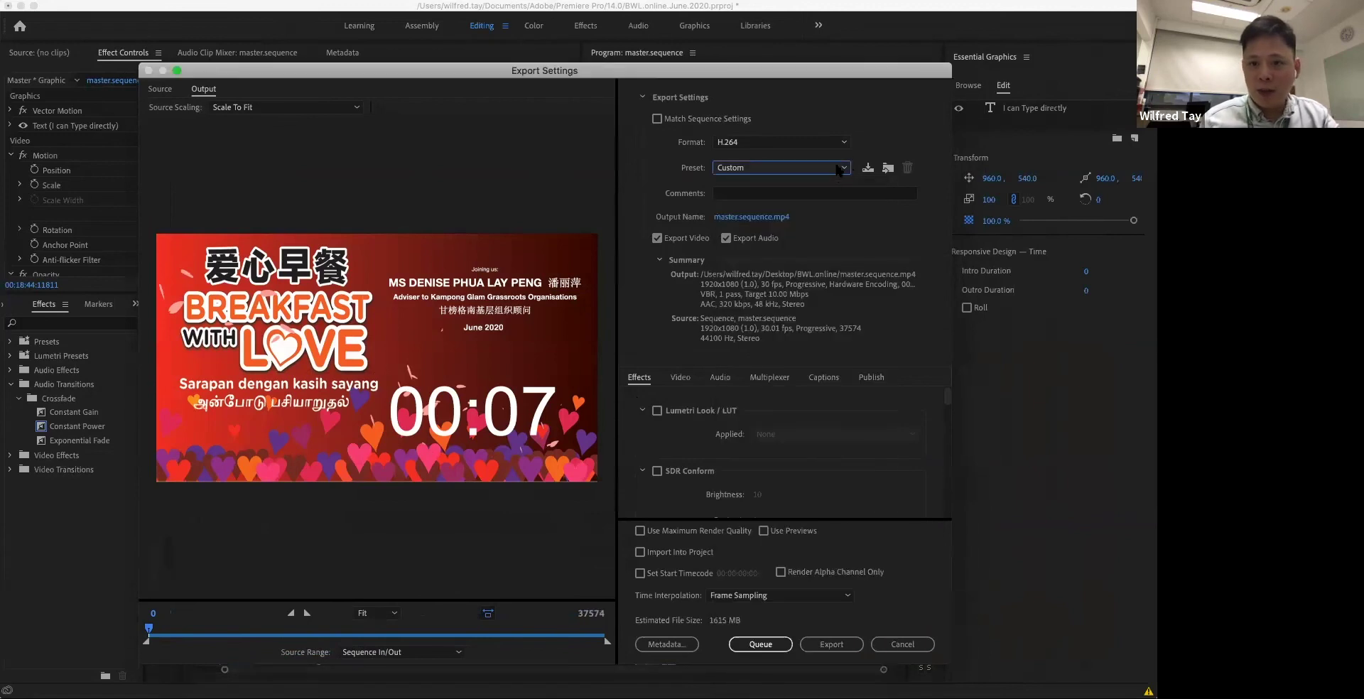
pyautogui.click(767, 217)
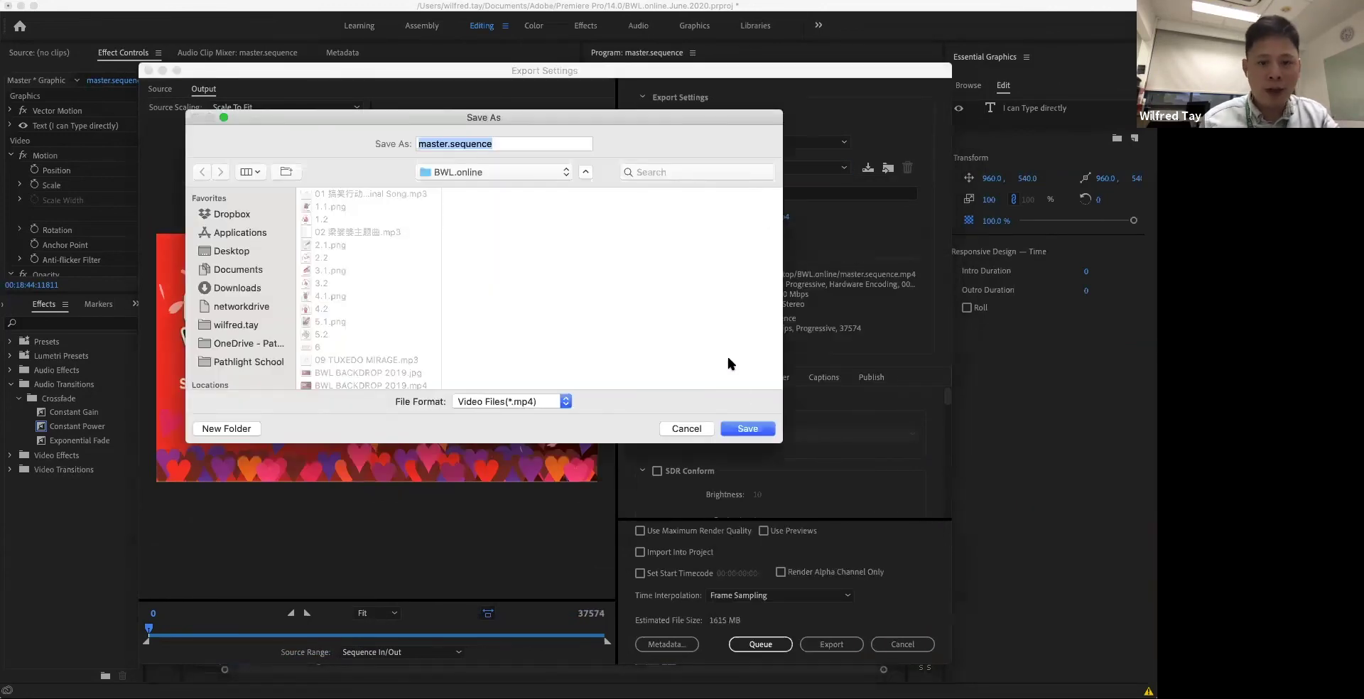
pyautogui.click(684, 429)
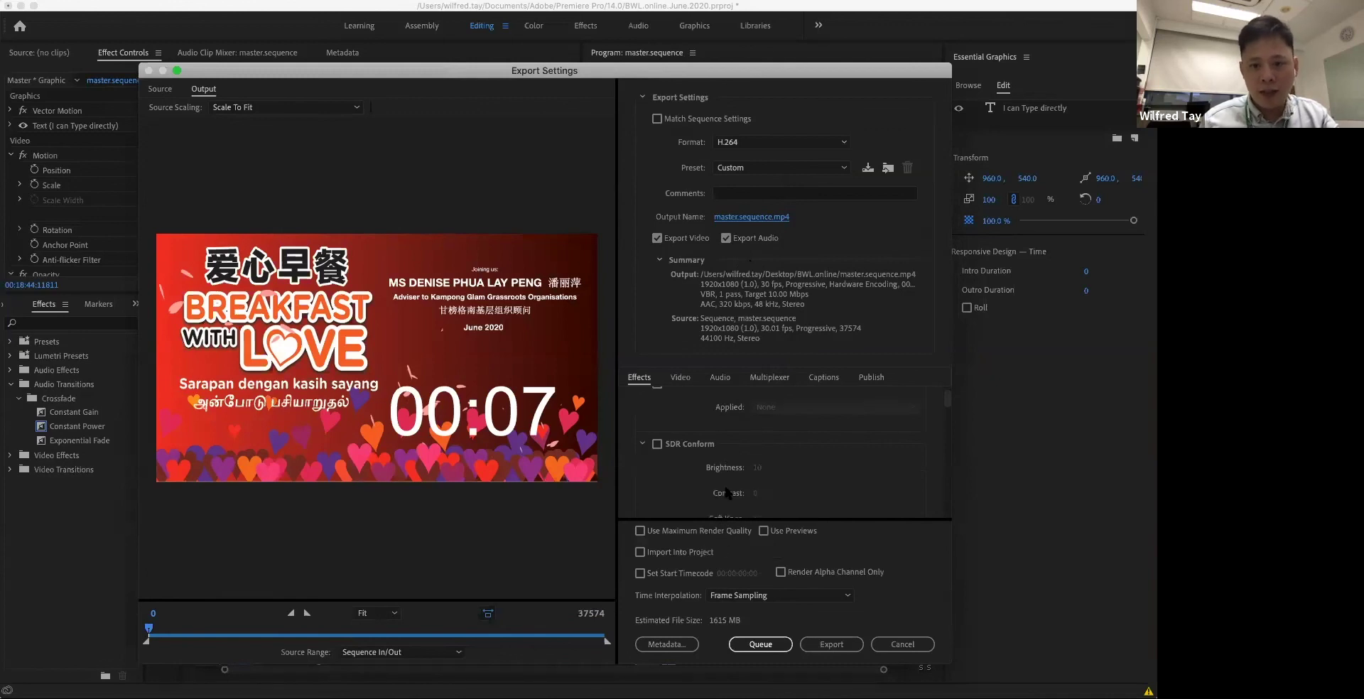
# Examine the basic video settings and the maximum render quality option, and close the export settings without exporting.
pyautogui.click(680, 377)
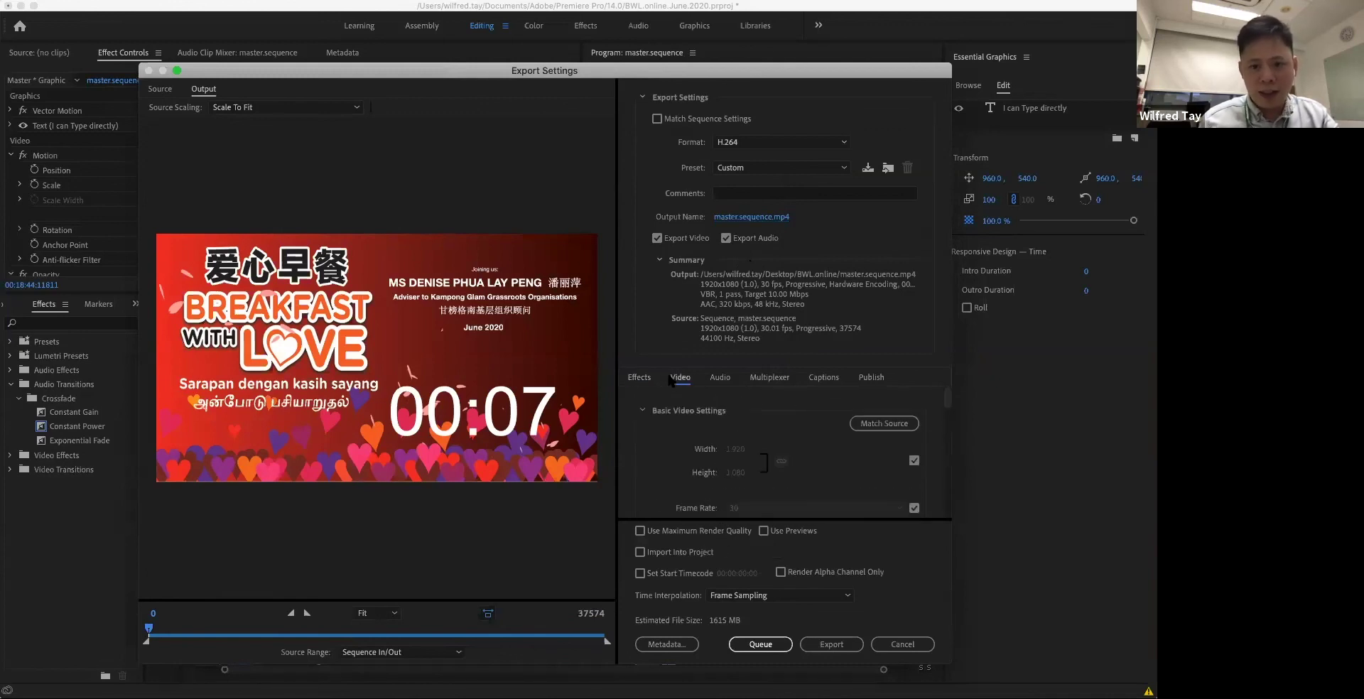
pyautogui.scroll(-1, 727, 458)
pyautogui.scroll(1, 763, 489)
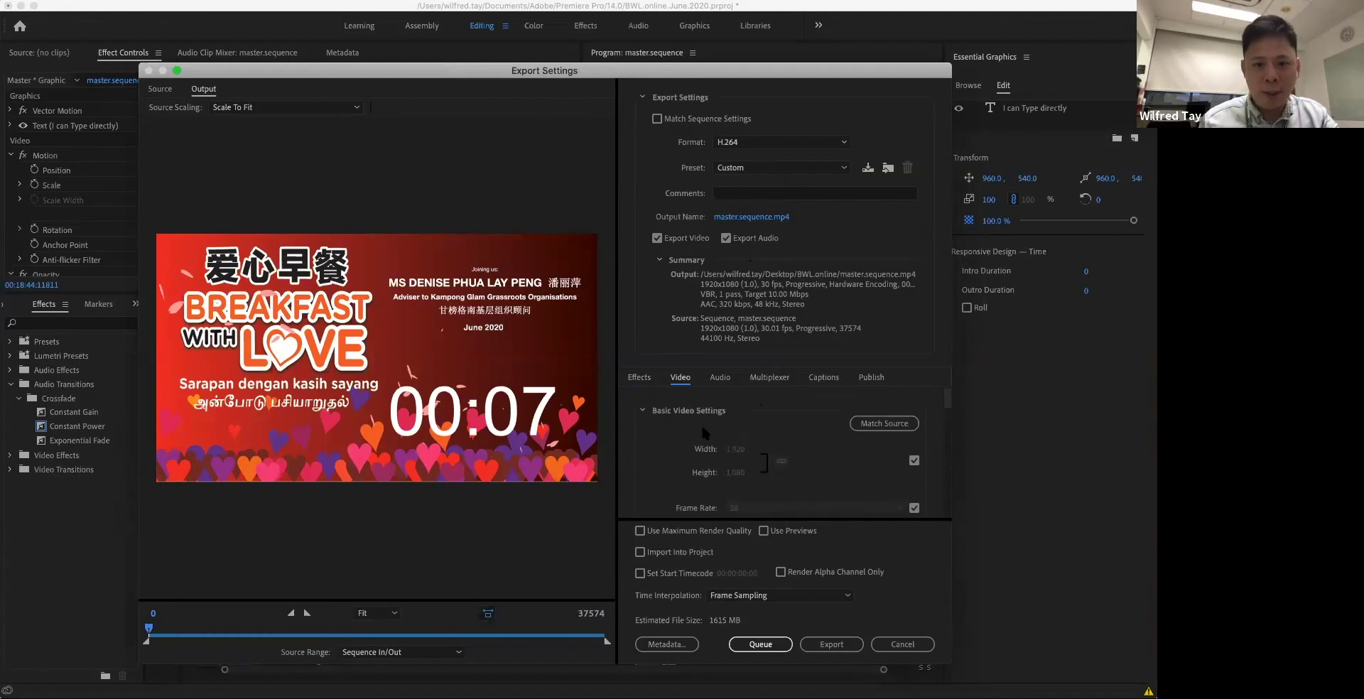
pyautogui.click(655, 533)
pyautogui.click(656, 534)
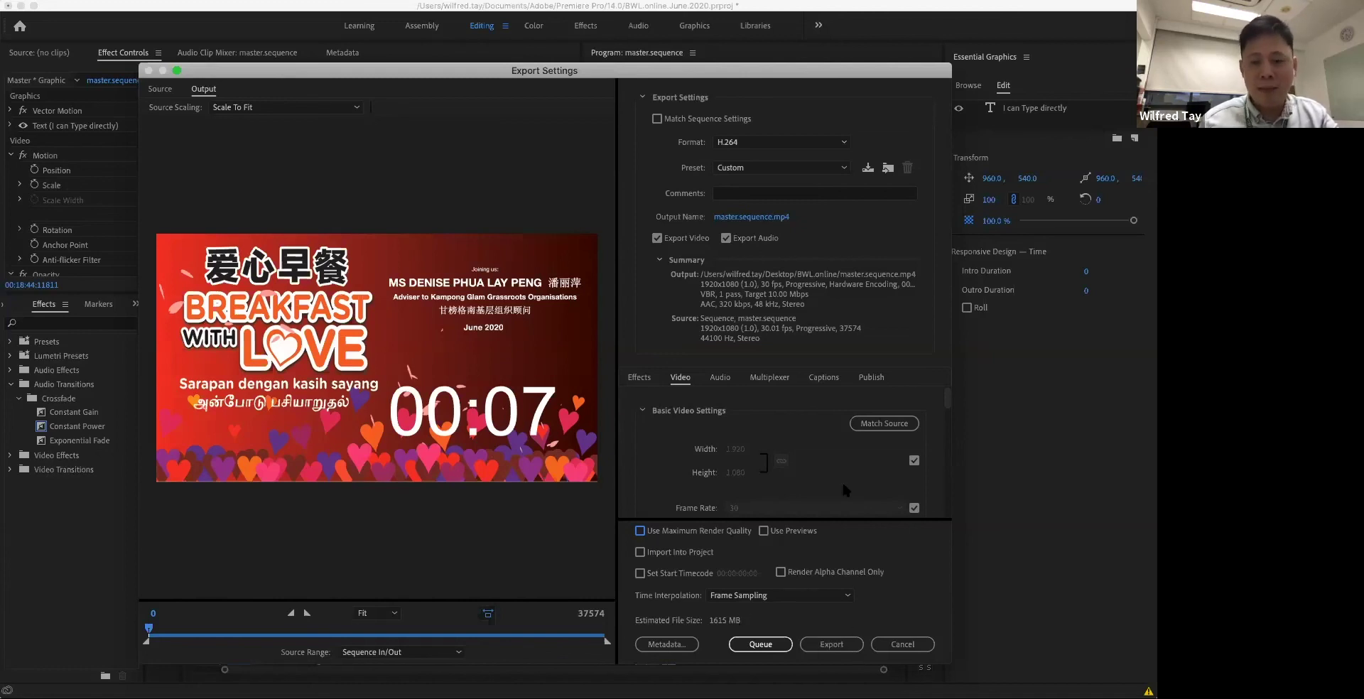
pyautogui.click(902, 644)
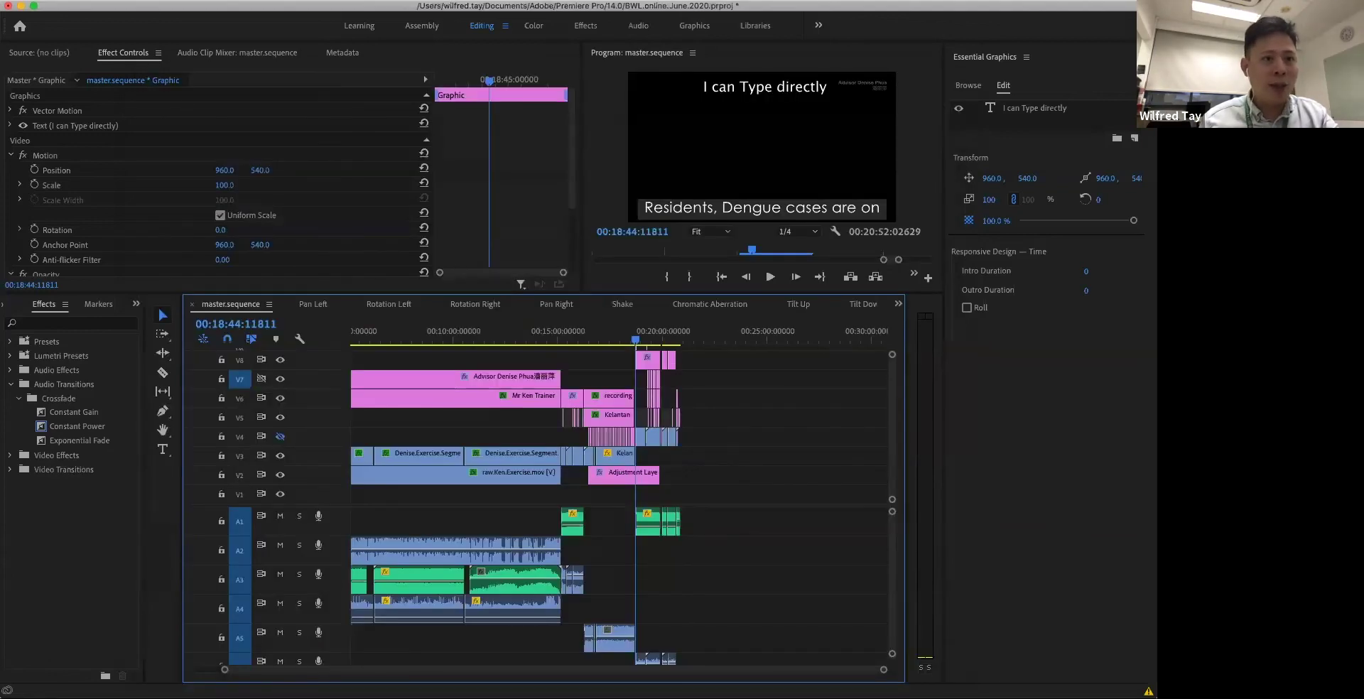
pyautogui.click(106, 2)
pyautogui.click(765, 36)
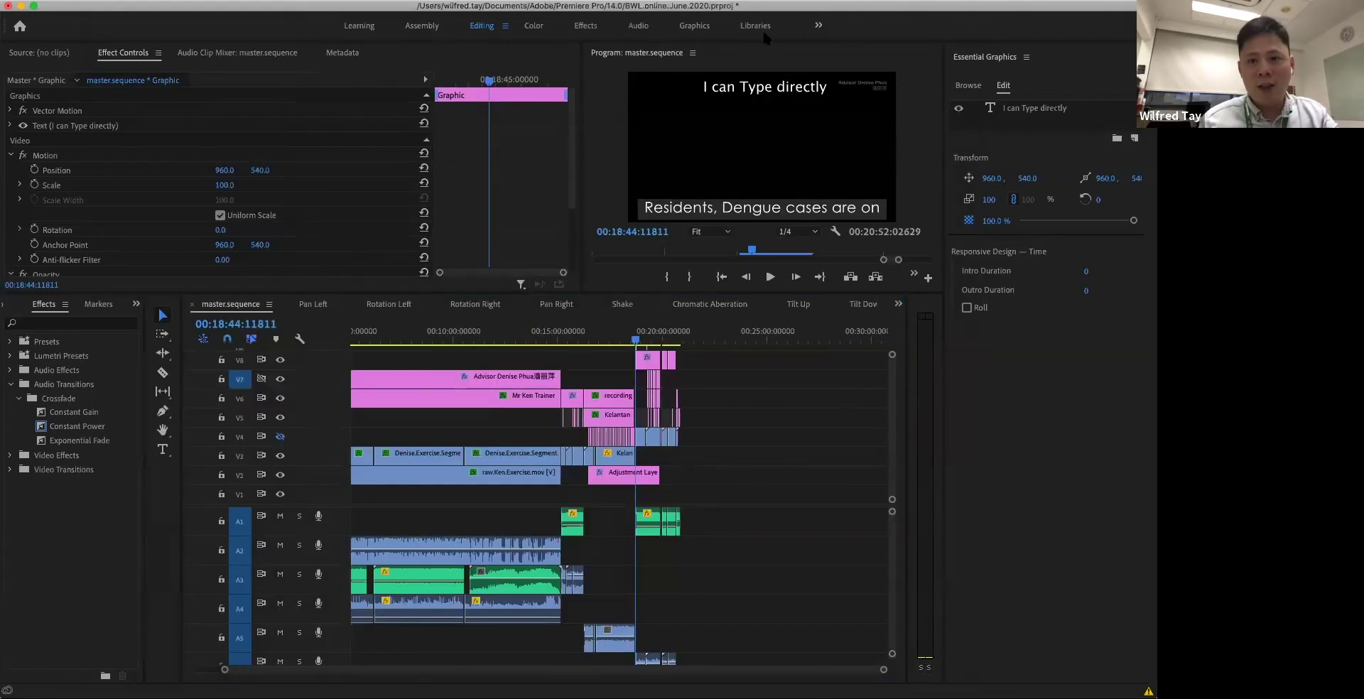